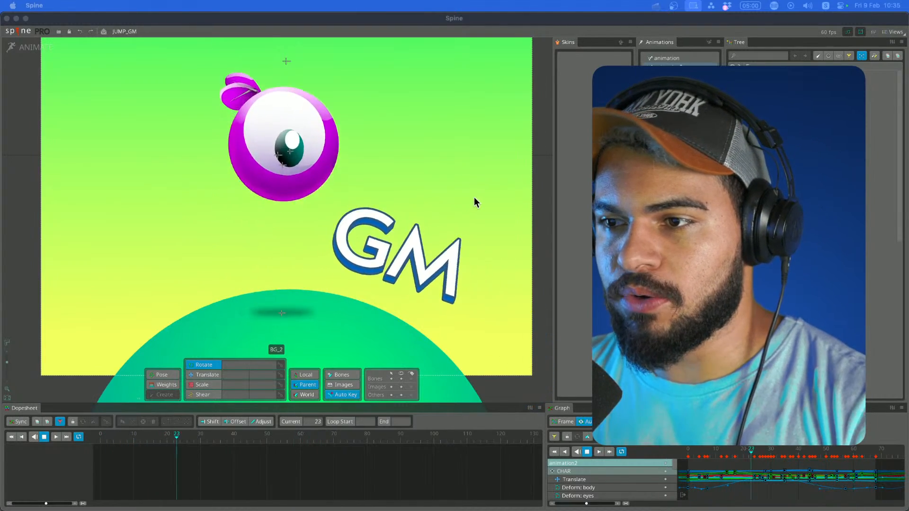
Stop the JUMP_GM animation playback and switch to the Rive Editor page in Google Chrome.
left_click(535, 202)
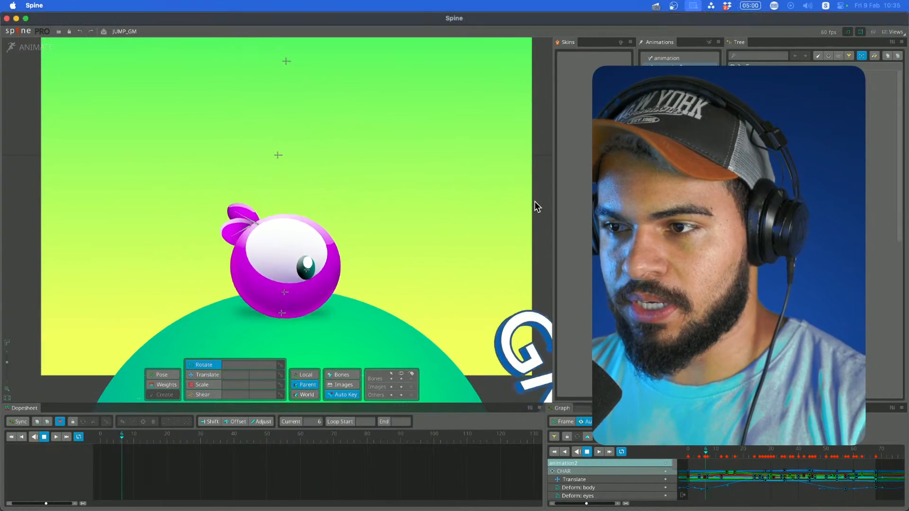
key("space")
mouse_move(501, 510)
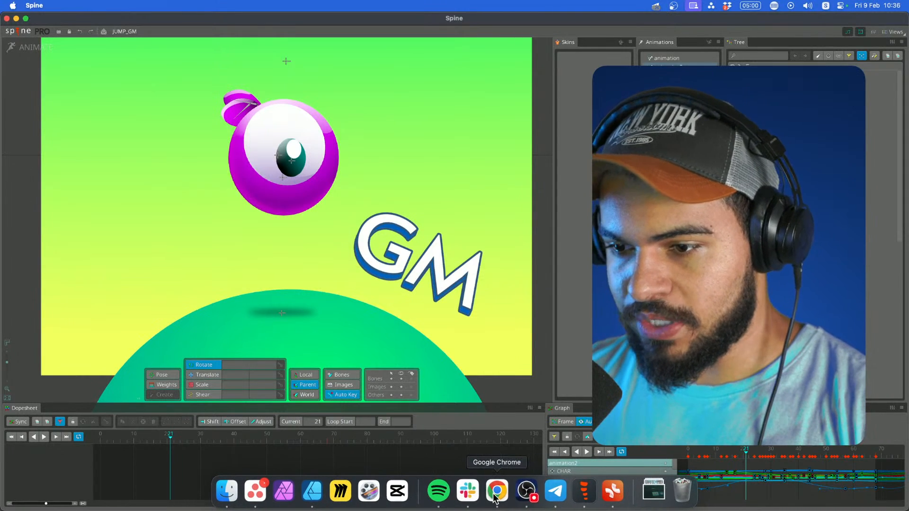
left_click(496, 492)
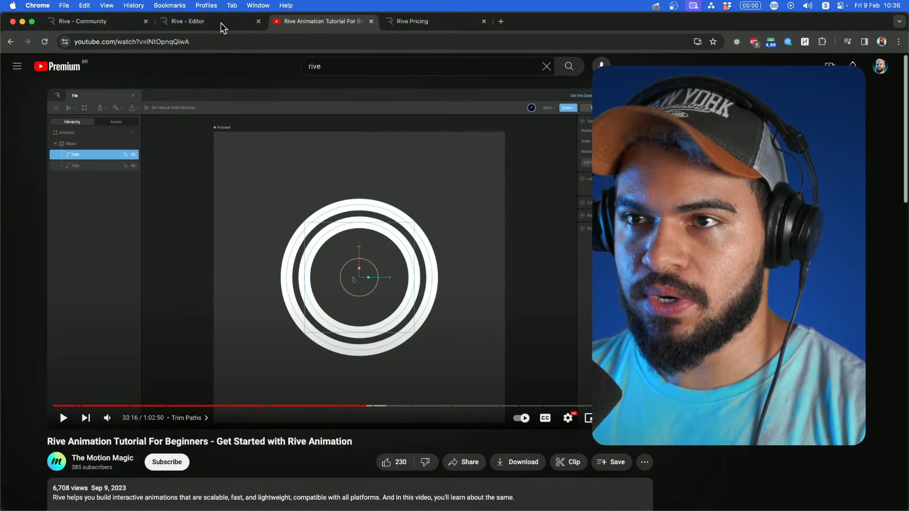
left_click(196, 24)
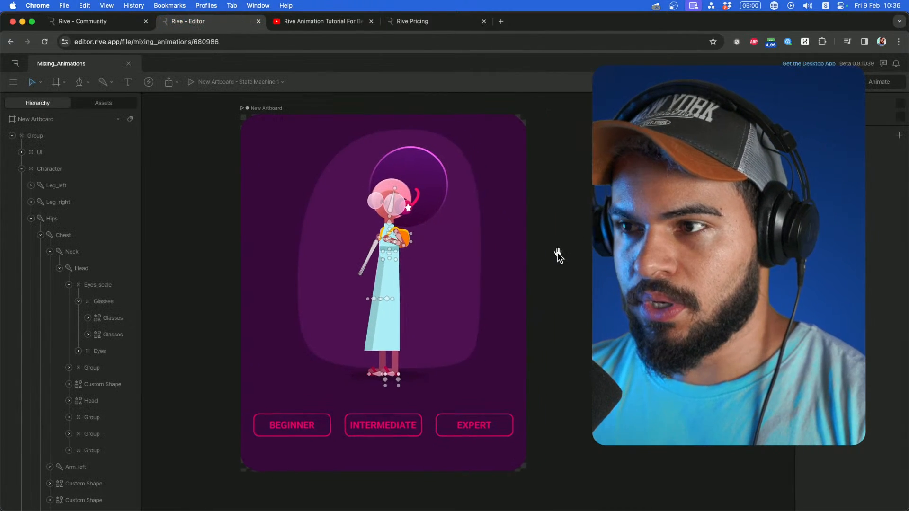
Switch the Mixing_Animations file to Animate mode, with the character and its three level buttons in view.
scroll(375, 264, "up", 3)
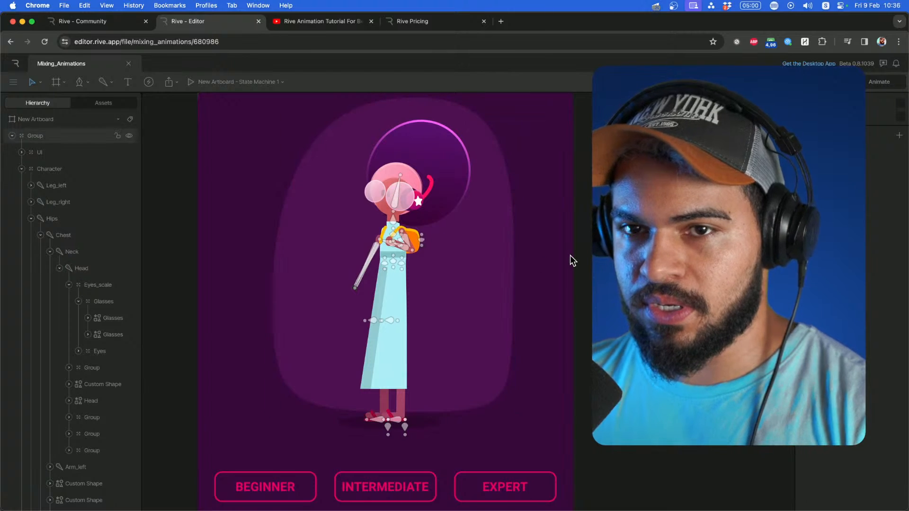
scroll(388, 303, "left", 1)
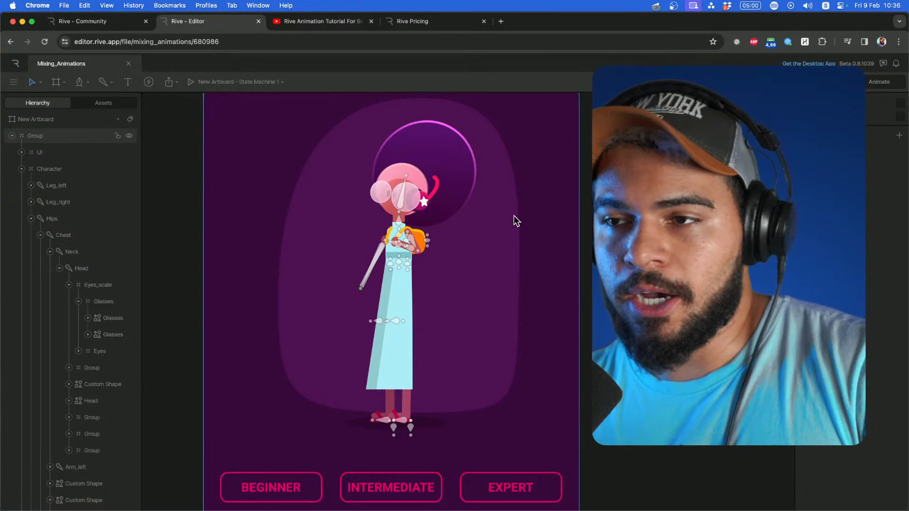
left_click(874, 83)
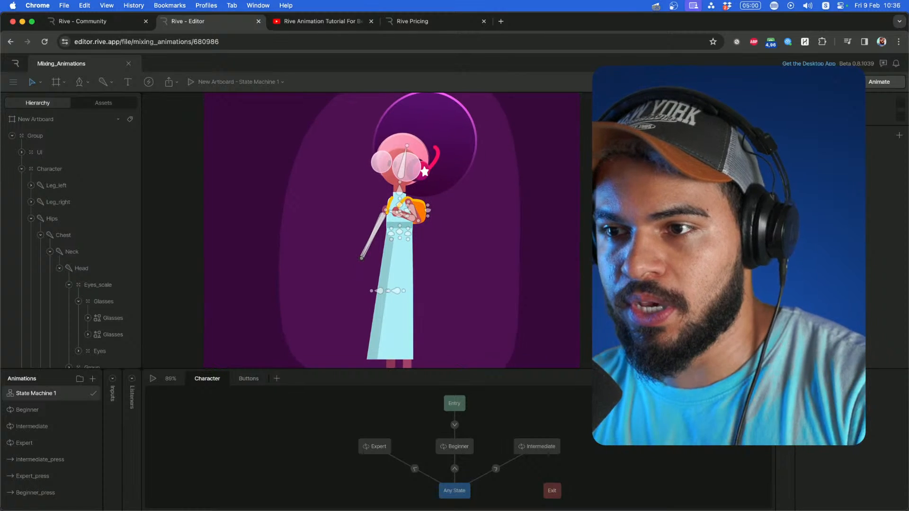
scroll(575, 303, "down", 3)
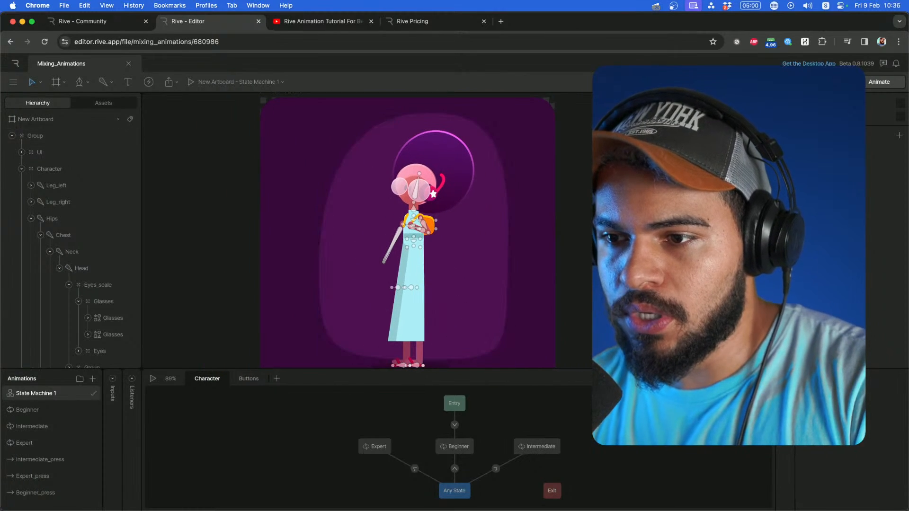
scroll(576, 304, "down", 3)
scroll(588, 237, "down", 2)
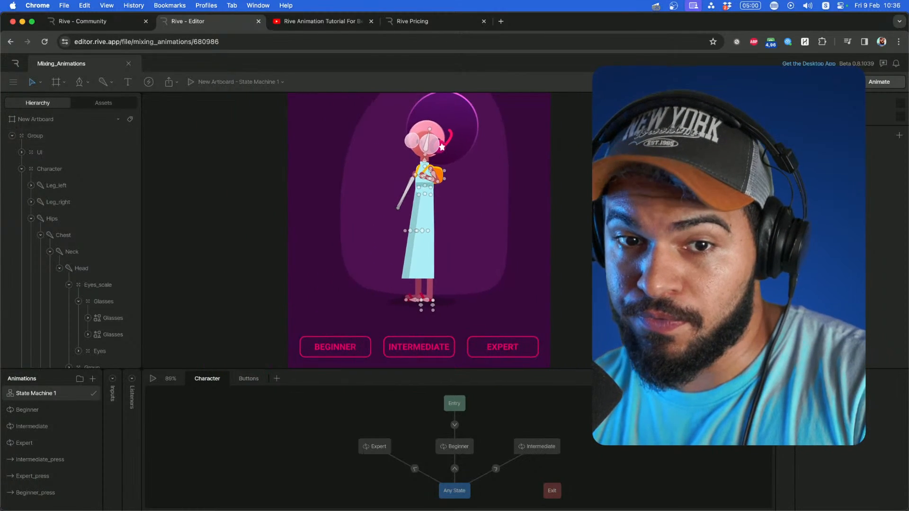
scroll(587, 237, "down", 1)
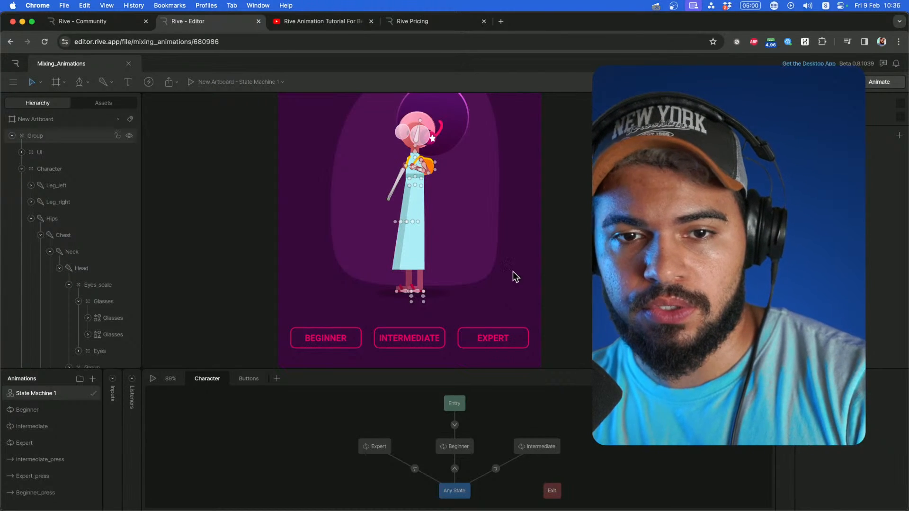
Play State Machine 1 and preview the character's Beginner, Intermediate and Expert walks, returning to Intermediate.
left_click(153, 378)
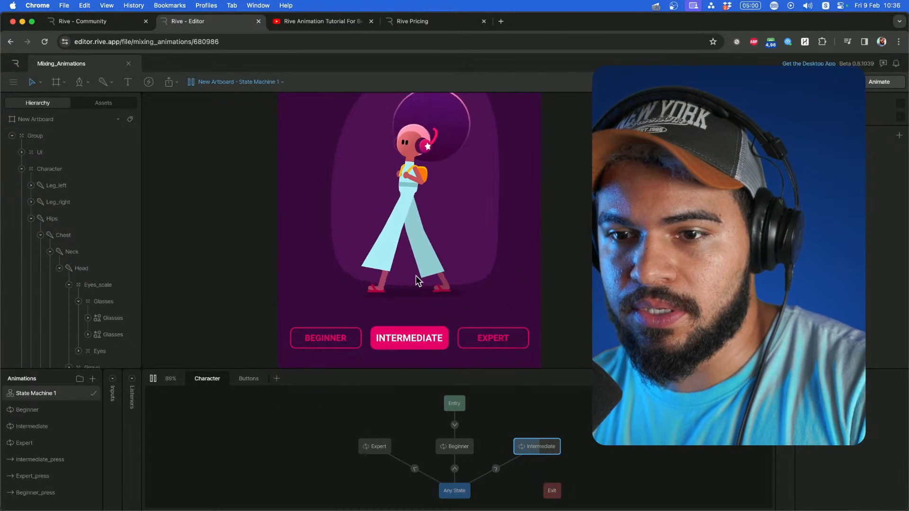
left_click(330, 354)
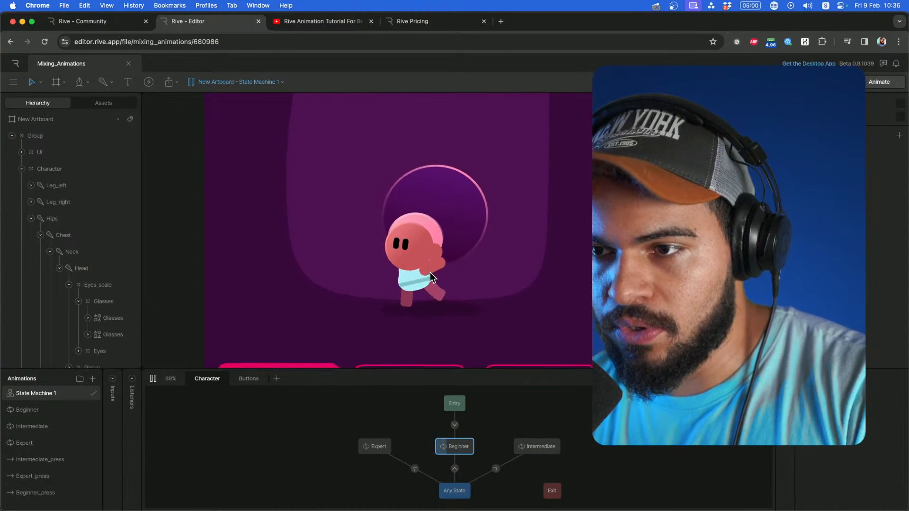
left_click(421, 334)
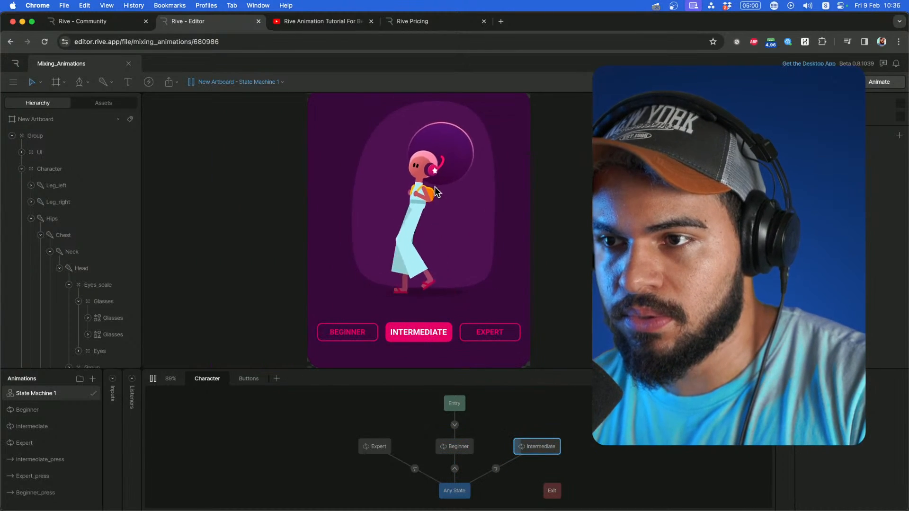
left_click(469, 327)
scroll(450, 251, "up", 5)
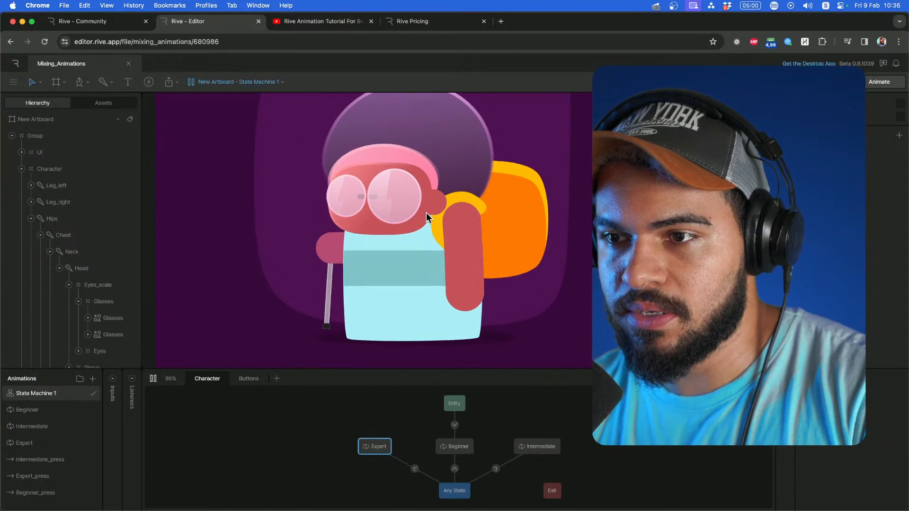
scroll(447, 261, "down", 5)
left_click(437, 320)
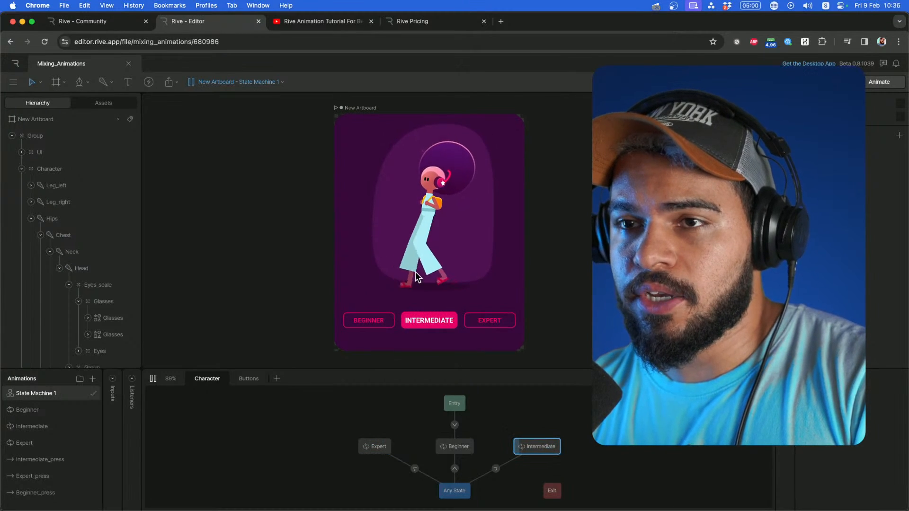
scroll(416, 258, "up", 1)
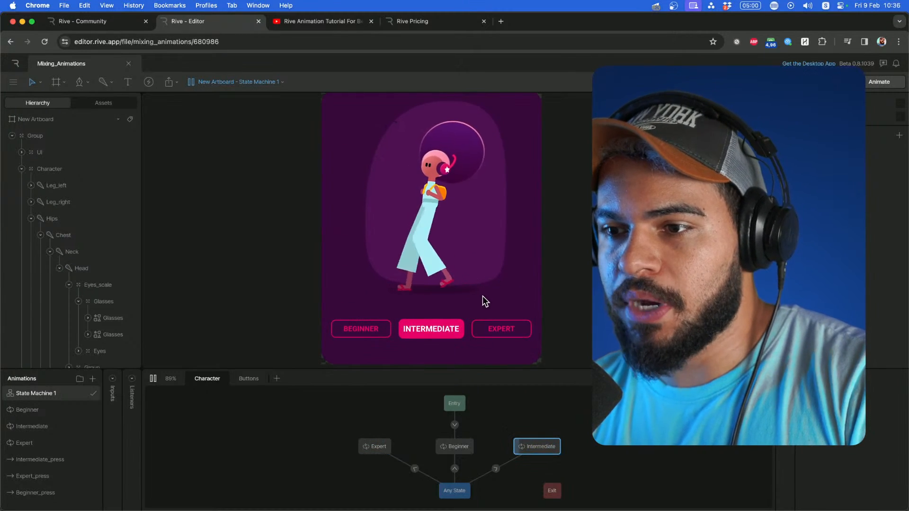
Switch to Spine and open the recent project Heroes_Characters_SpineV5.
left_click(585, 501)
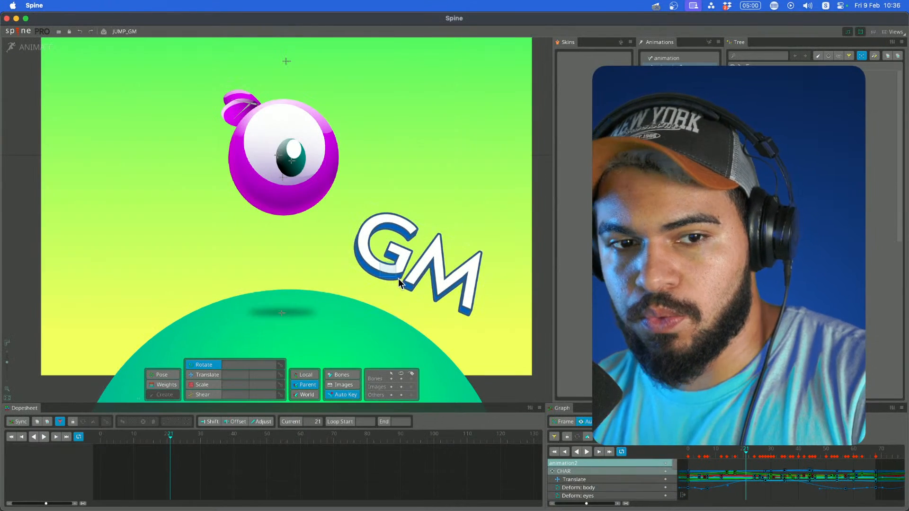
scroll(299, 213, "down", 2)
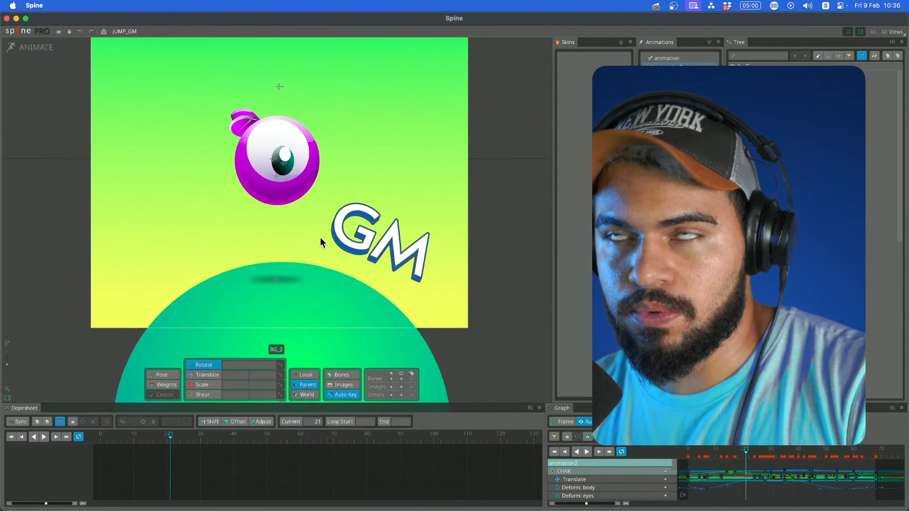
left_click_drag(491, 204, 510, 205)
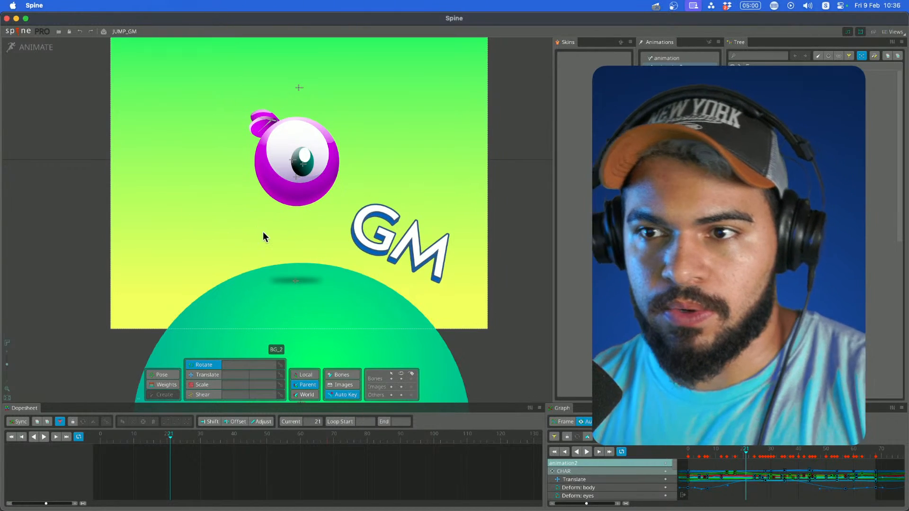
left_click(15, 34)
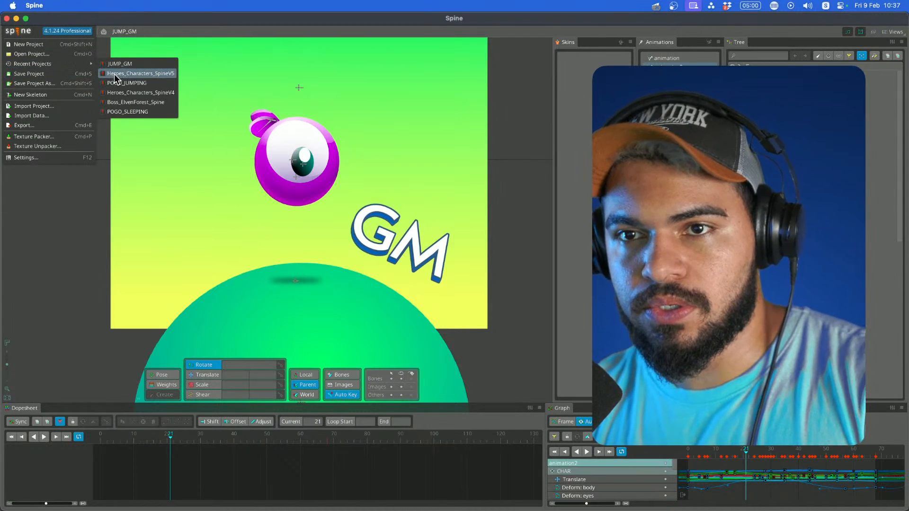
left_click(126, 73)
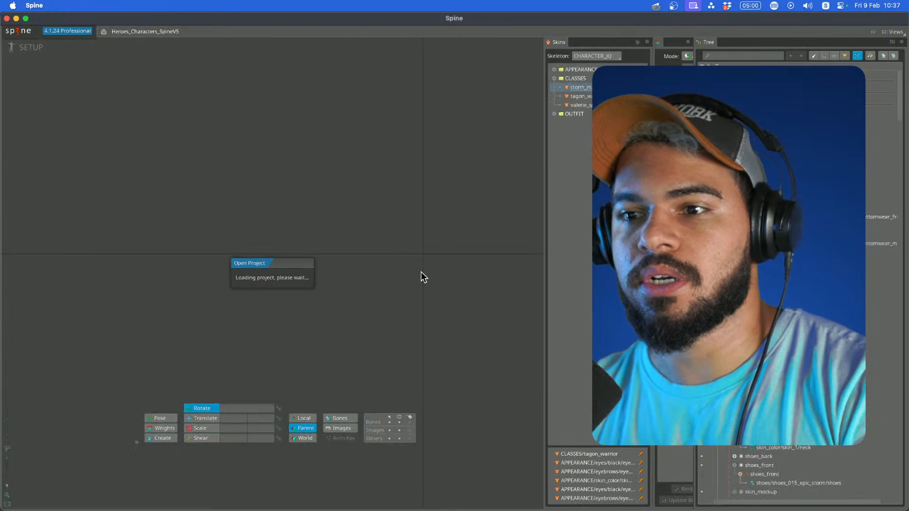
Change the hero's class skin through the tagon warrior to the valerie skin.
scroll(288, 327, "up", 3)
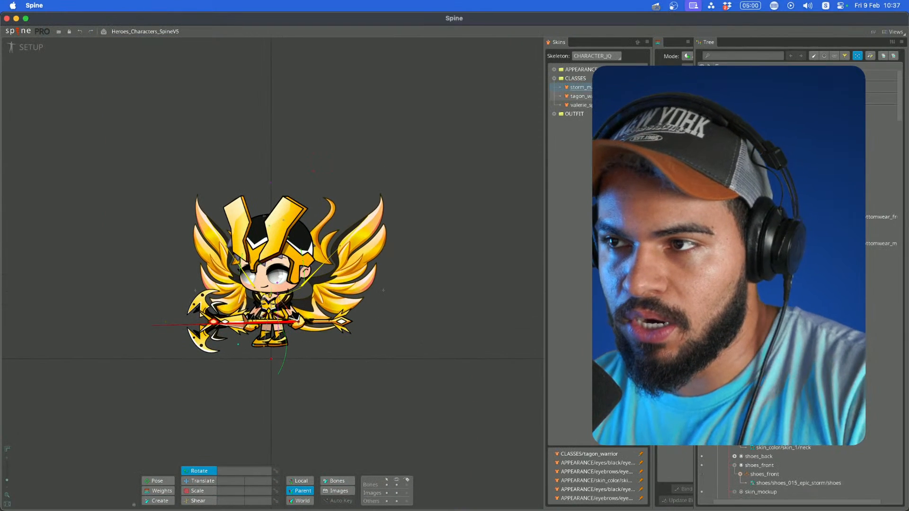
left_click(596, 96)
left_click(581, 105)
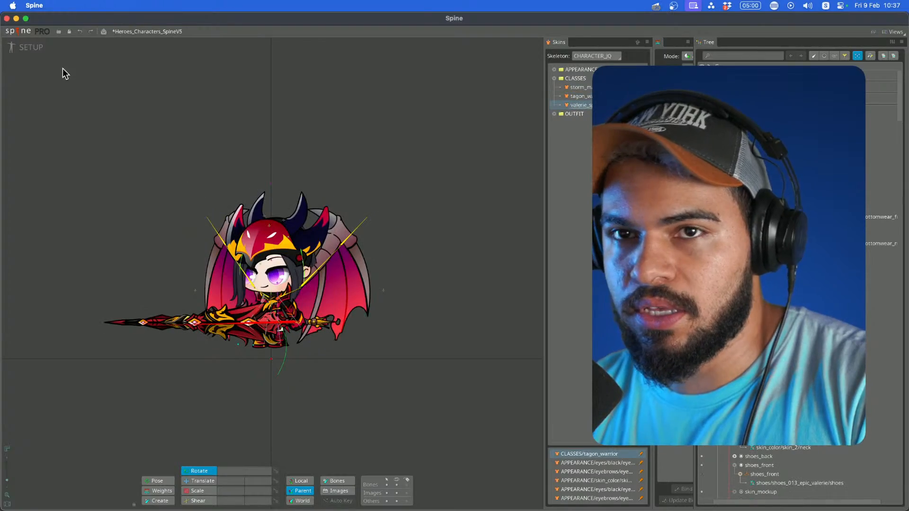
Enter Animate mode, stop the playback and show the hero's 2_basic_attack_2 animation close up.
left_click(29, 47)
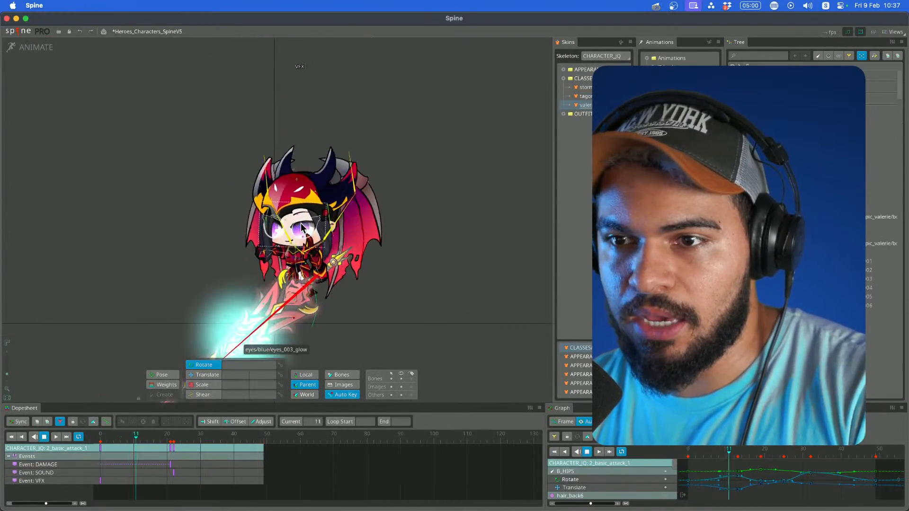
key("d")
left_click(679, 110)
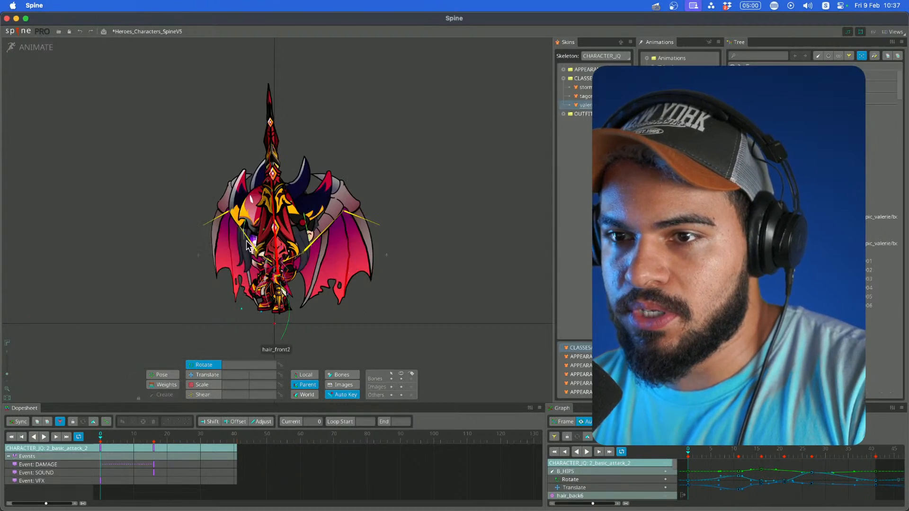
scroll(248, 247, "up", 5)
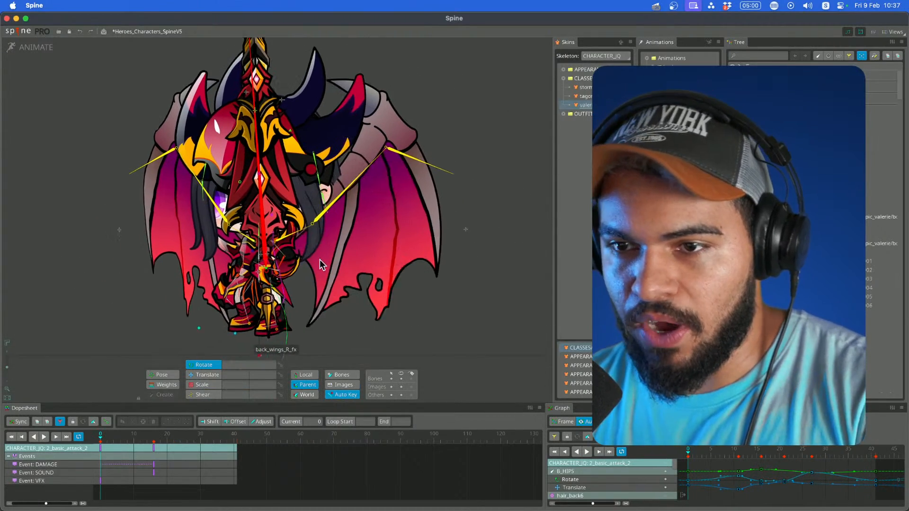
left_click_drag(319, 259, 330, 257)
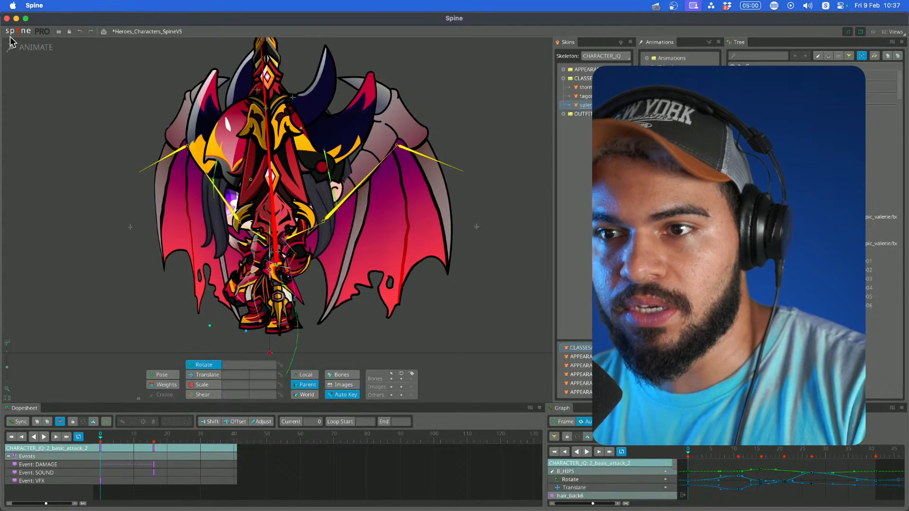
left_click(23, 33)
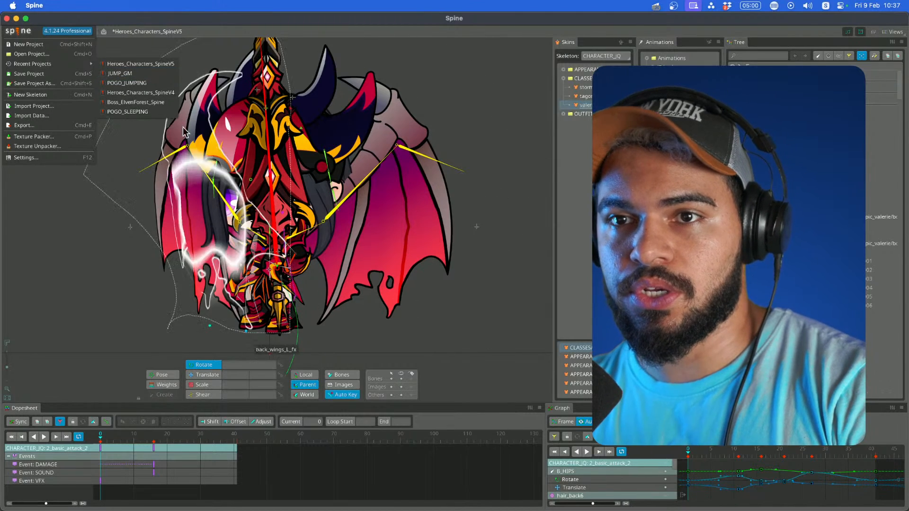
left_click(458, 374)
Switch back to Chrome, open the Rive Community page and browse its shared animations.
key("super+Tab")
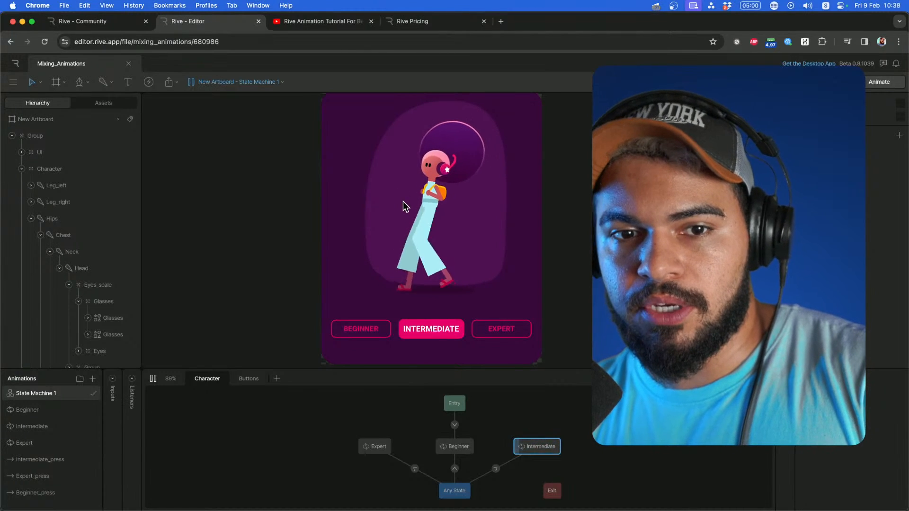
scroll(452, 184, "up", 5)
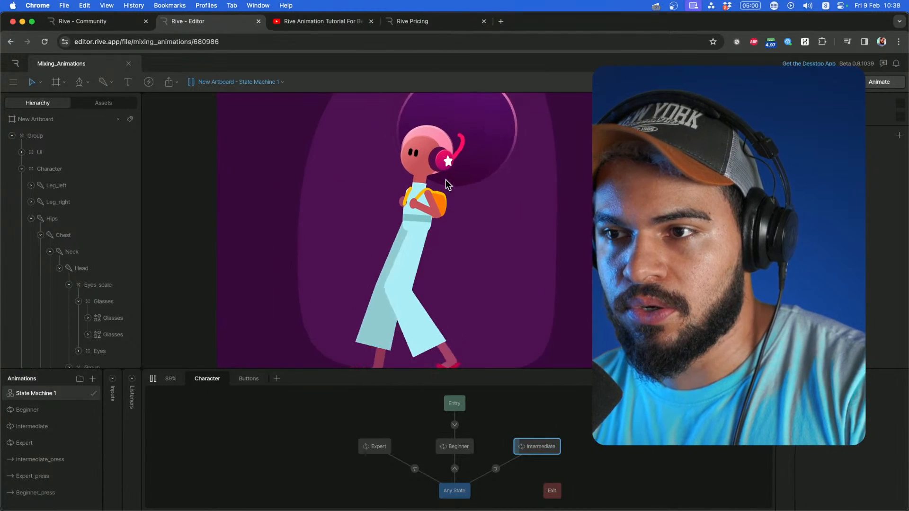
left_click(97, 22)
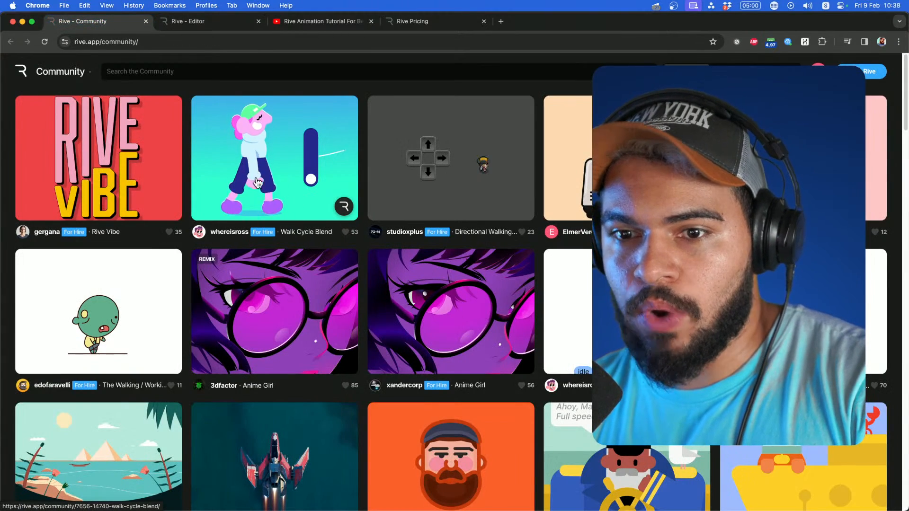
scroll(147, 264, "down", 5)
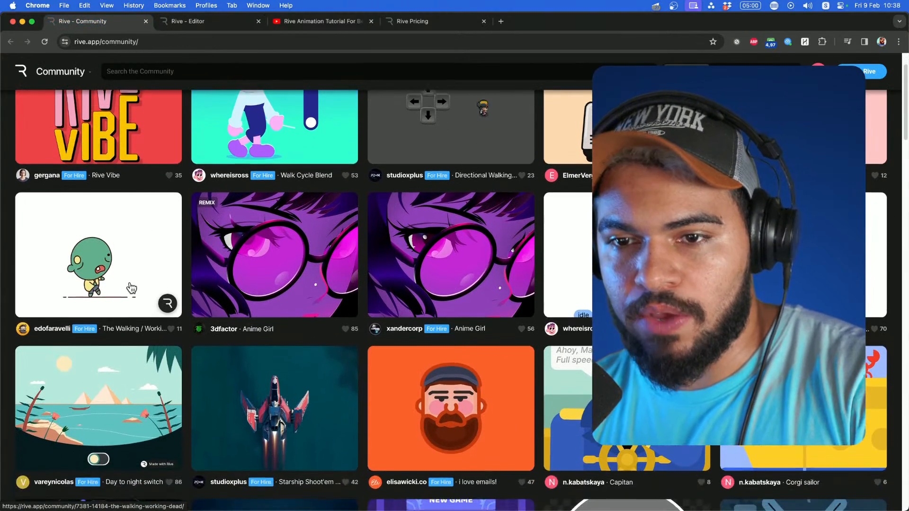
scroll(262, 265, "down", 4)
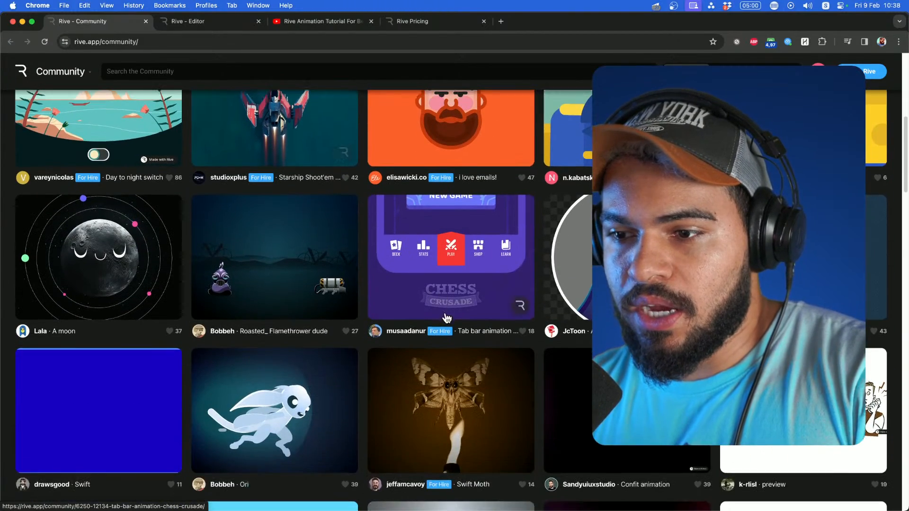
scroll(232, 110, "up", 9)
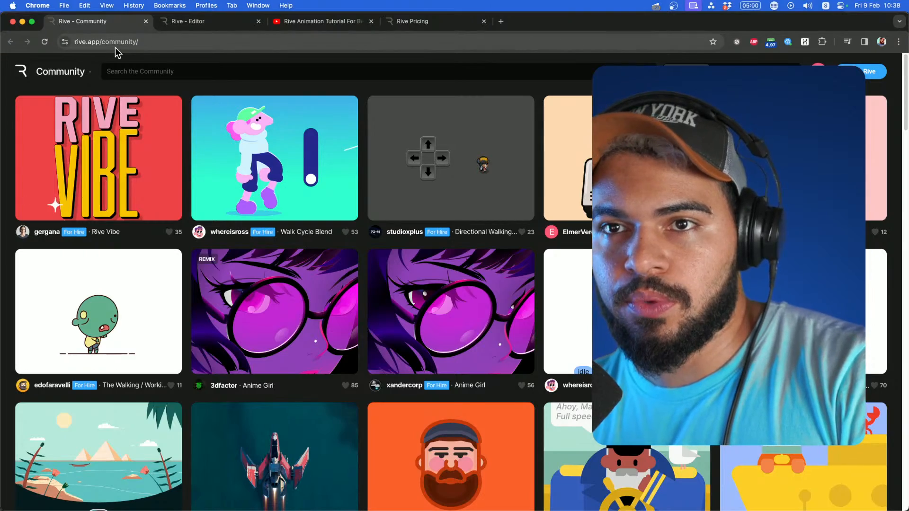
scroll(385, 328, "down", 10)
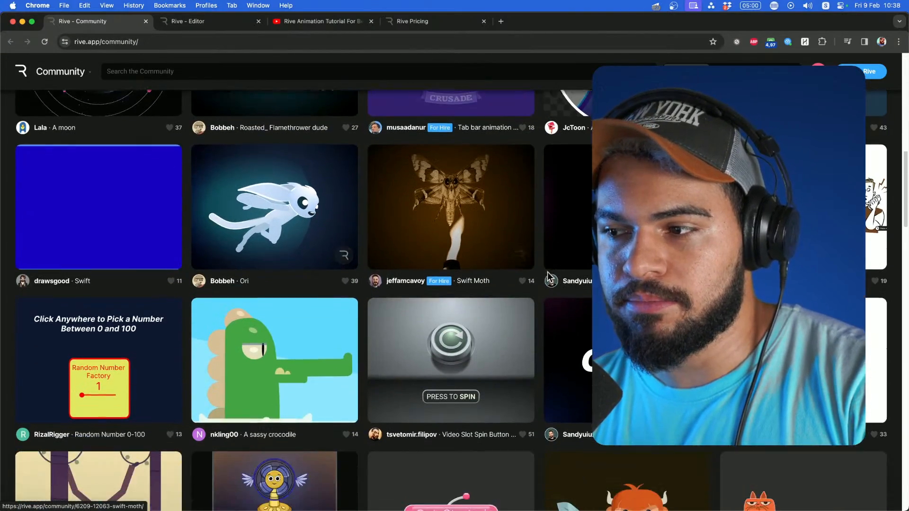
Browse further through the shared animations and search the Rive Community for jc toon.
scroll(548, 276, "down", 7)
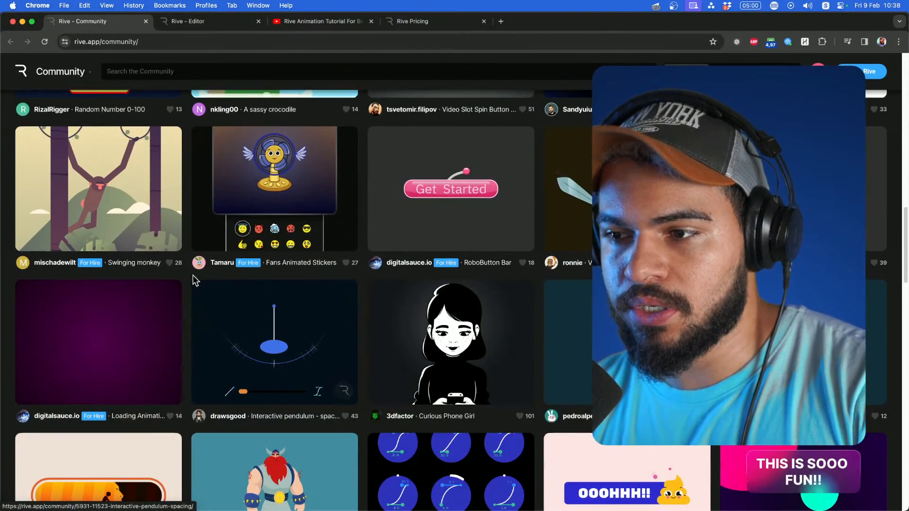
scroll(195, 274, "down", 3)
scroll(262, 279, "up", 6)
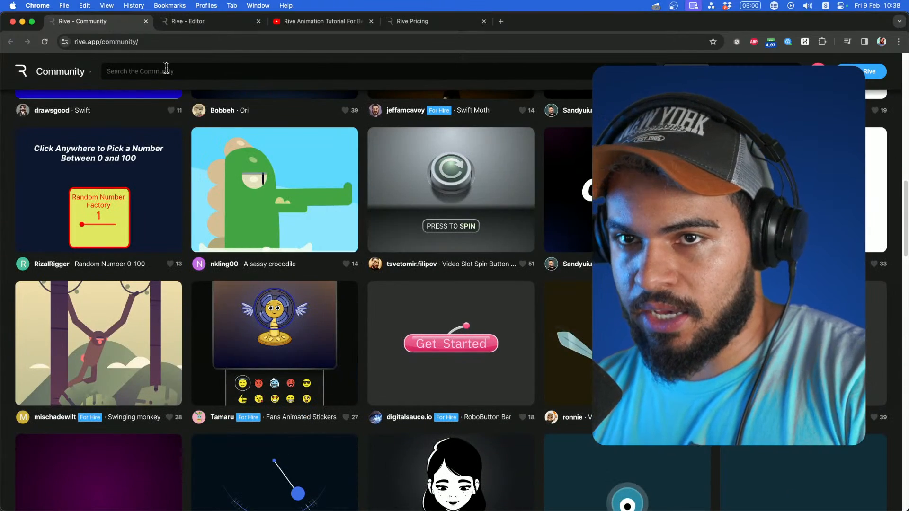
key("Return")
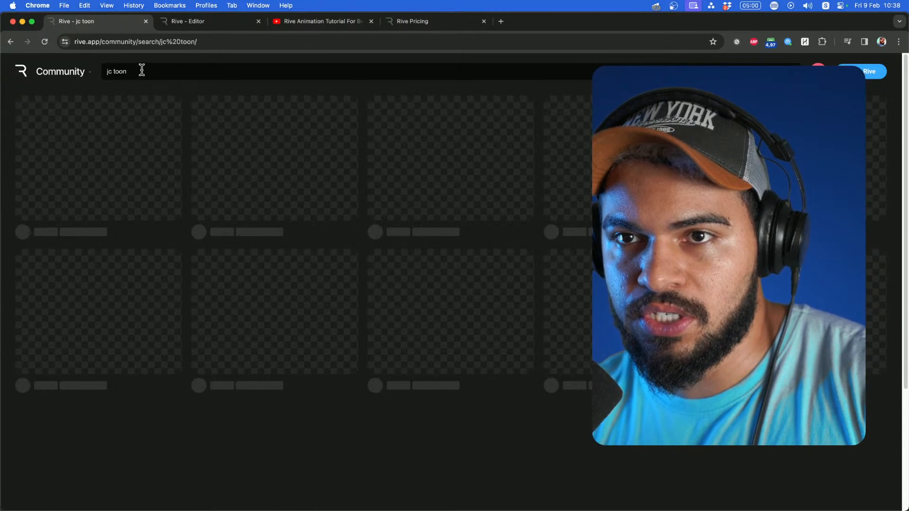
left_click(72, 73)
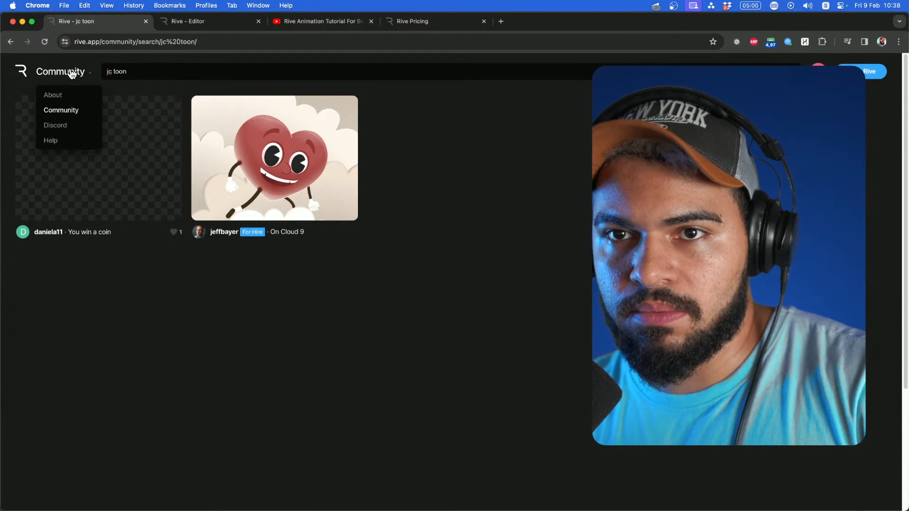
Search the web for jc toon rive and open JcToon's Rive profile from the results.
left_click(183, 42)
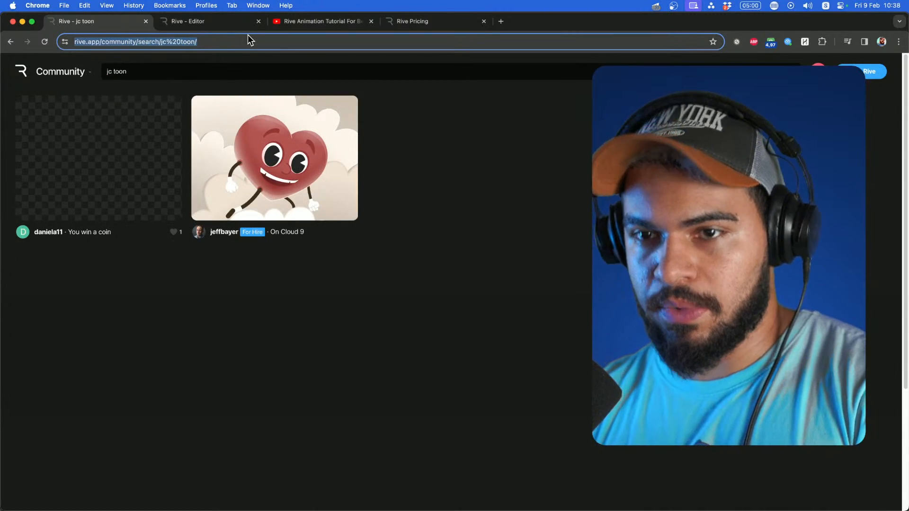
type("jc toon r")
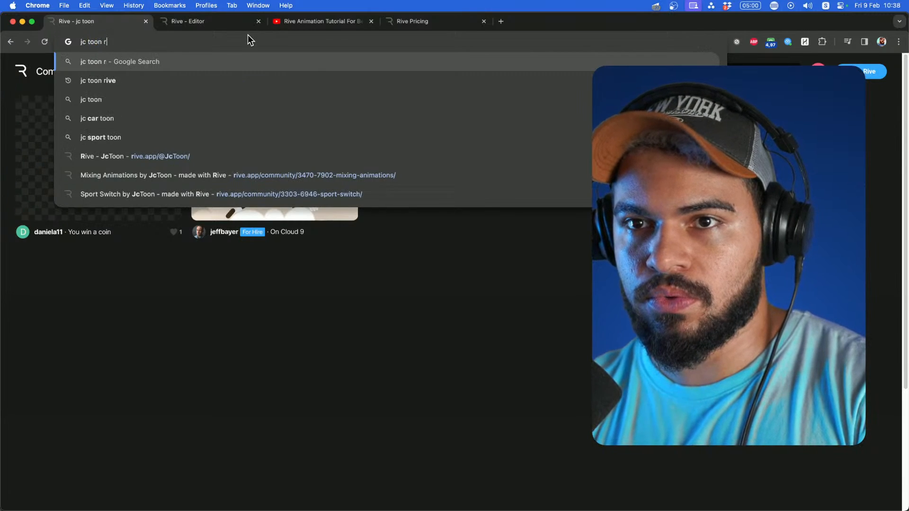
type("ive")
key("Return")
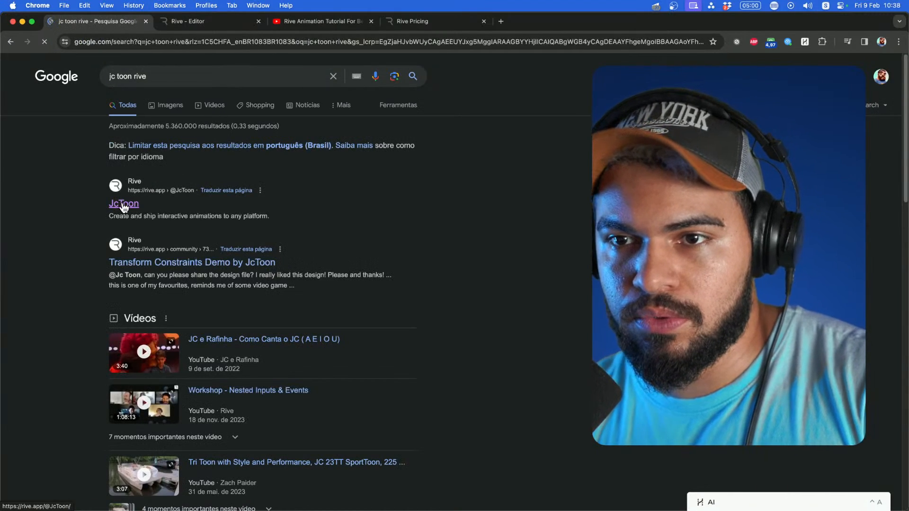
left_click(125, 205)
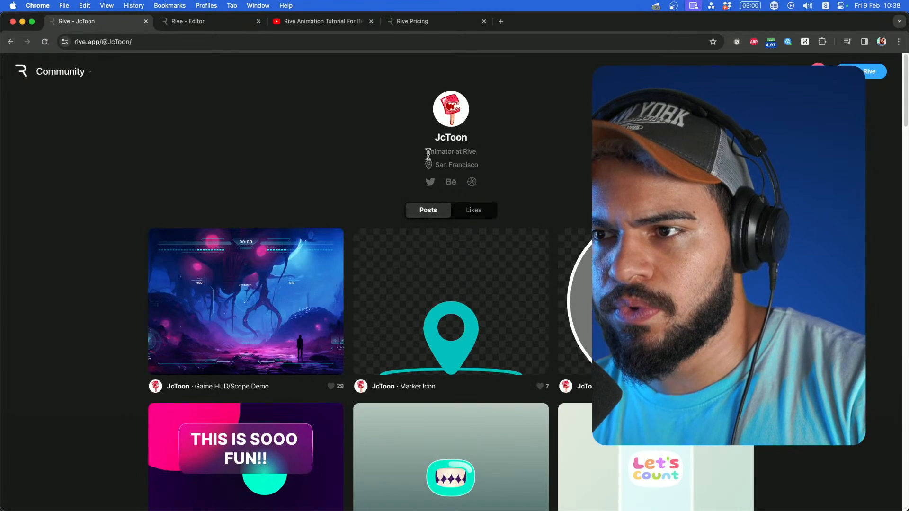
Browse JcToon's posts, open the Rig Demo project and examine its preview and comments.
scroll(266, 209, "down", 3)
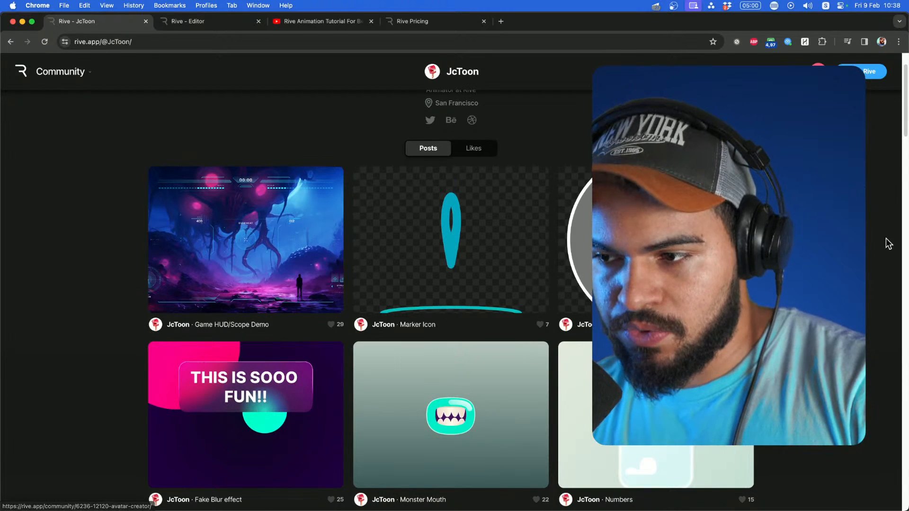
scroll(887, 241, "down", 8)
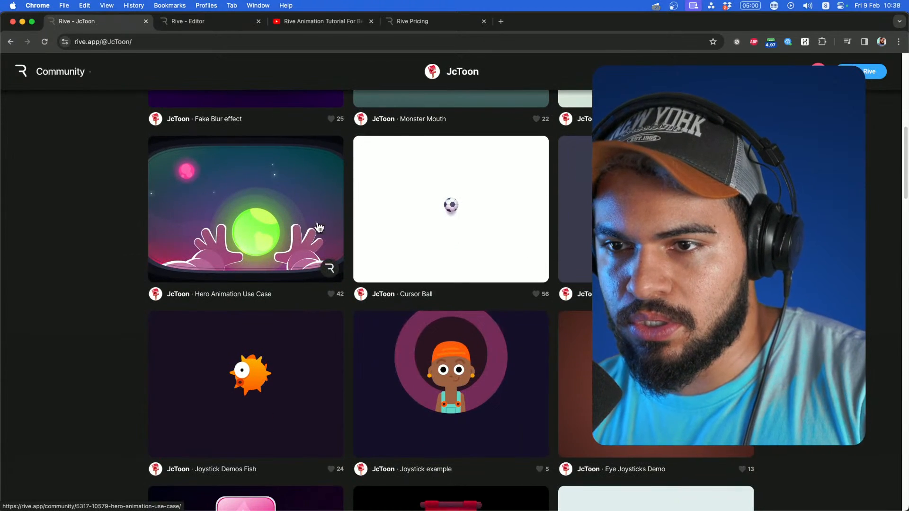
scroll(435, 222, "down", 5)
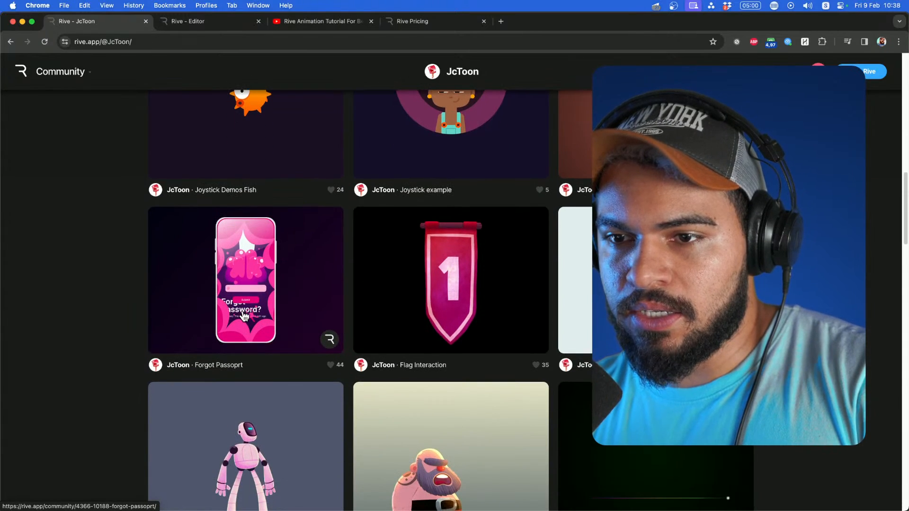
scroll(260, 293, "down", 4)
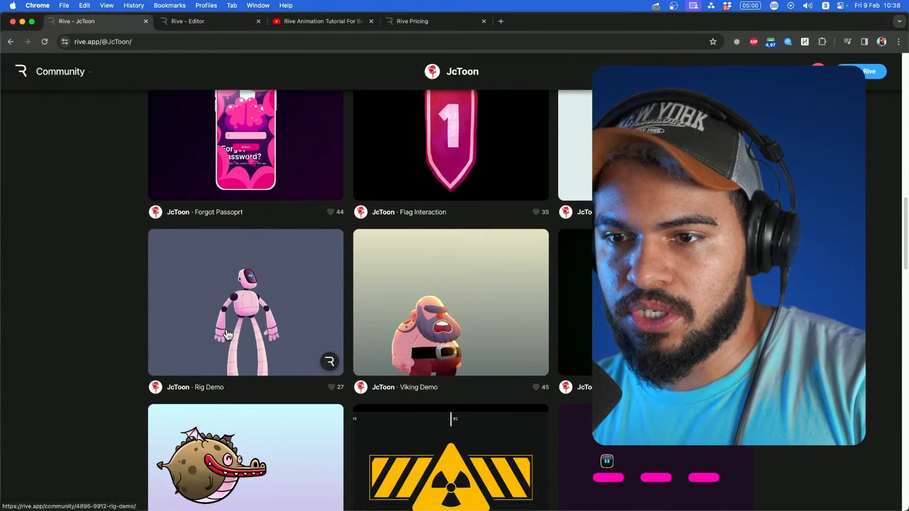
left_click(227, 333)
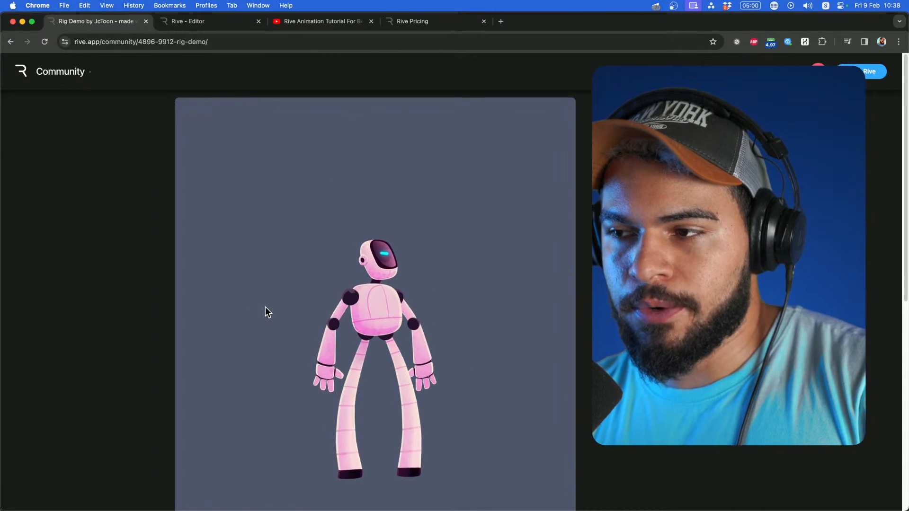
scroll(266, 308, "down", 5)
scroll(316, 354, "down", 2)
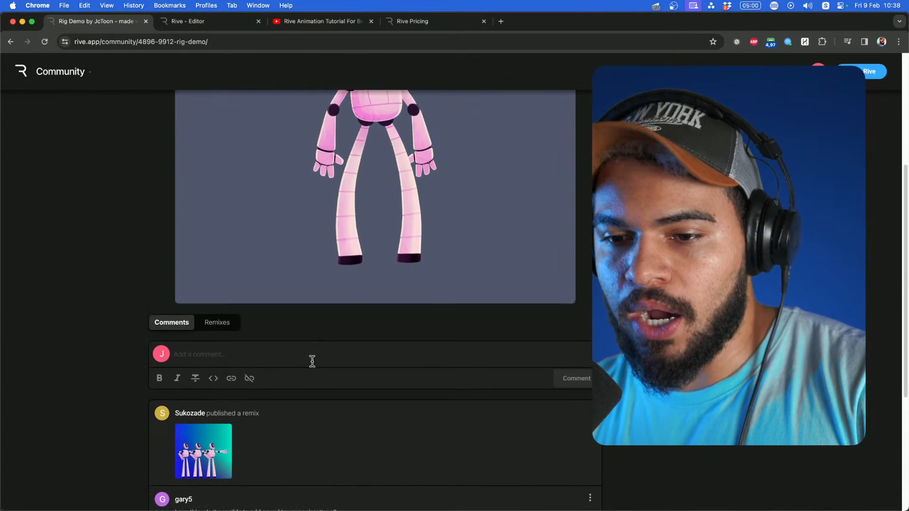
scroll(339, 382, "up", 6)
scroll(417, 310, "down", 1)
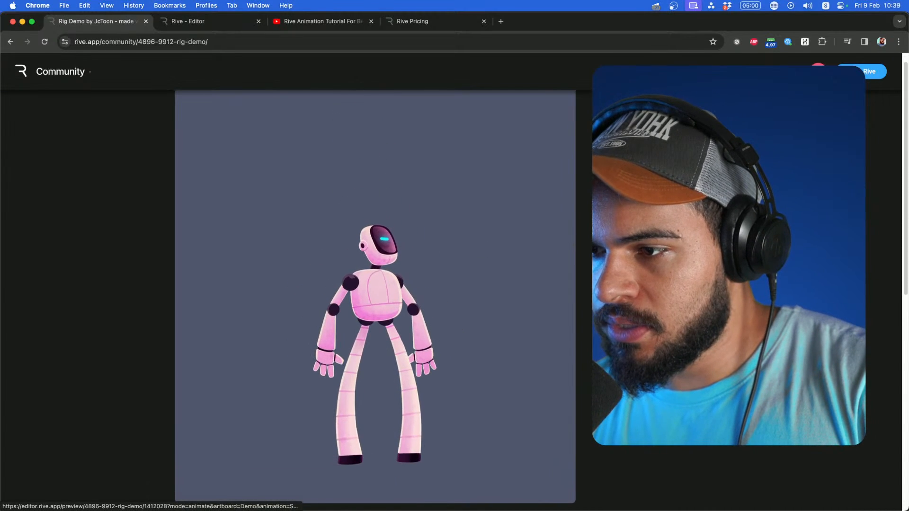
Return to JcToon's posts and open the Polito project to view its animation.
left_click(11, 46)
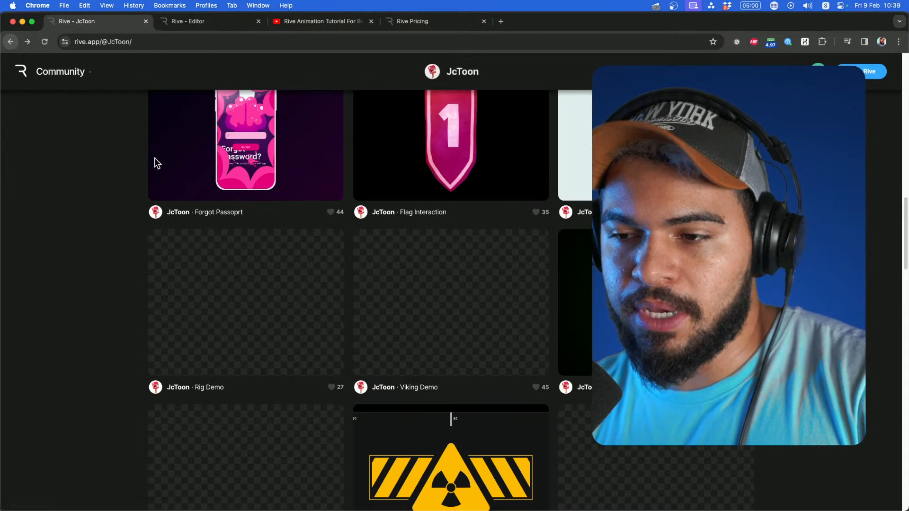
scroll(240, 276, "down", 2)
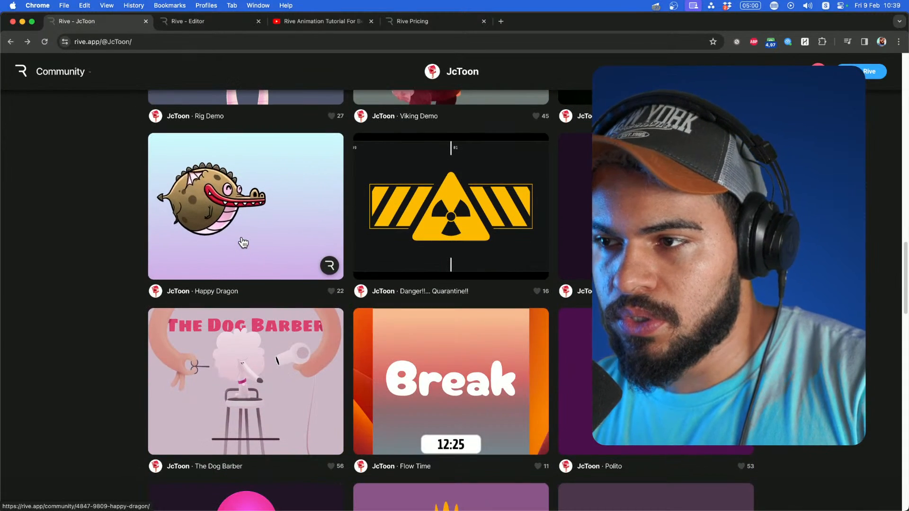
scroll(582, 296, "down", 2)
left_click(639, 308)
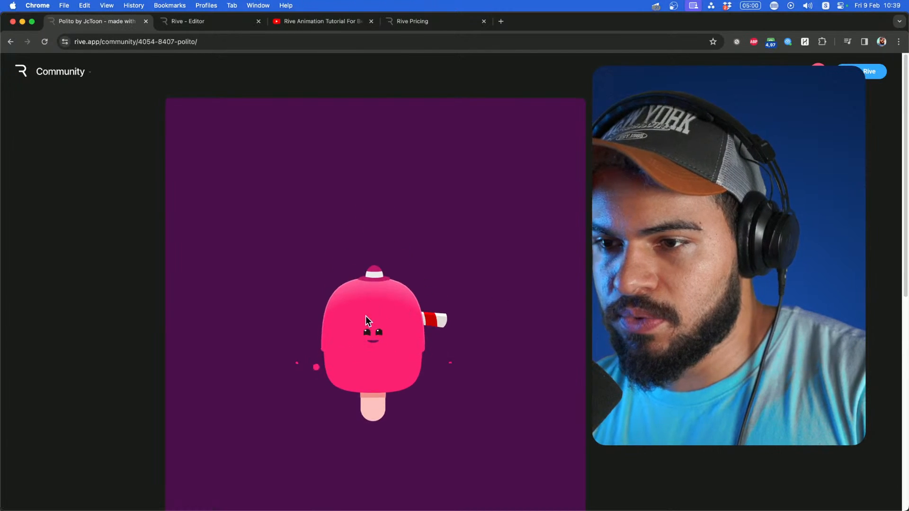
scroll(368, 316, "down", 1)
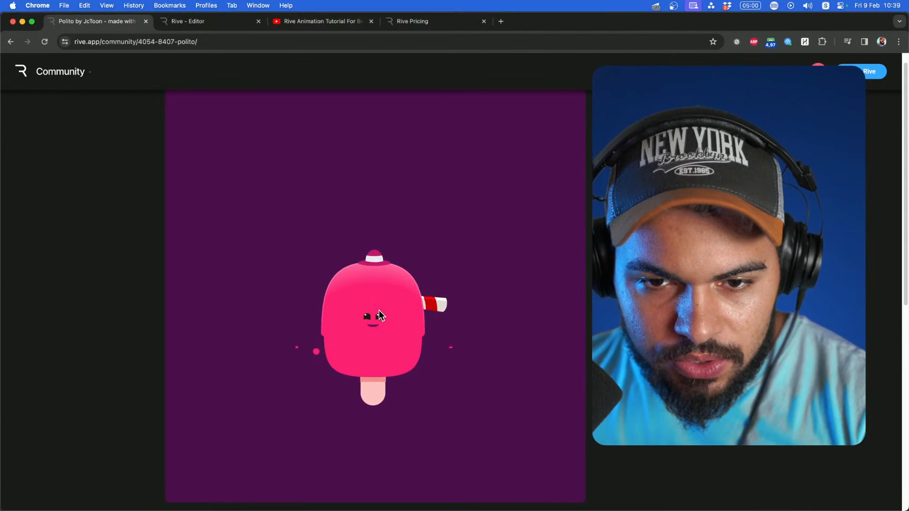
Go back to JcToon's profile, browse the remaining posts and open the Sport Switch project.
left_click(10, 41)
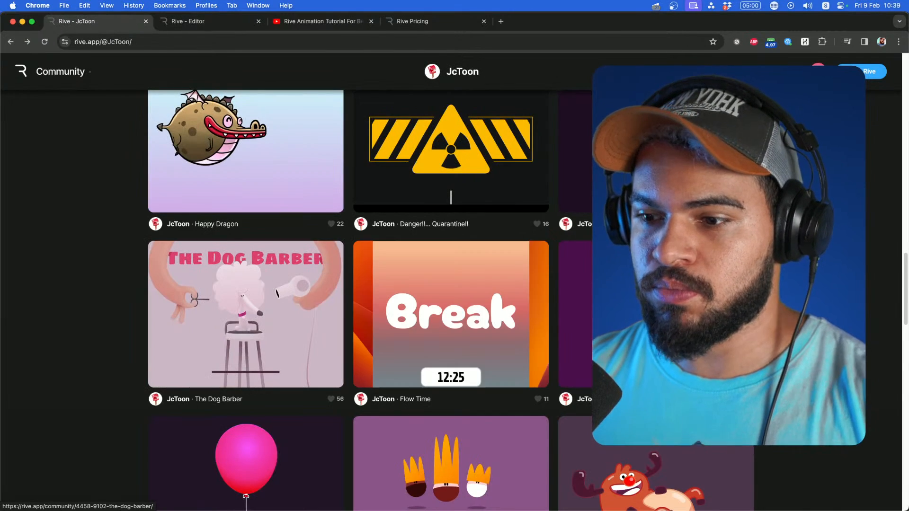
scroll(348, 285, "down", 3)
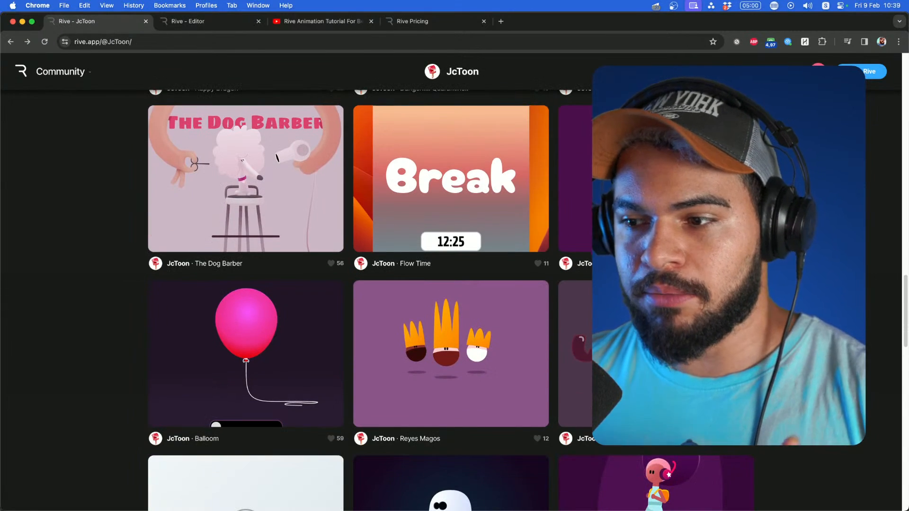
scroll(348, 284, "down", 5)
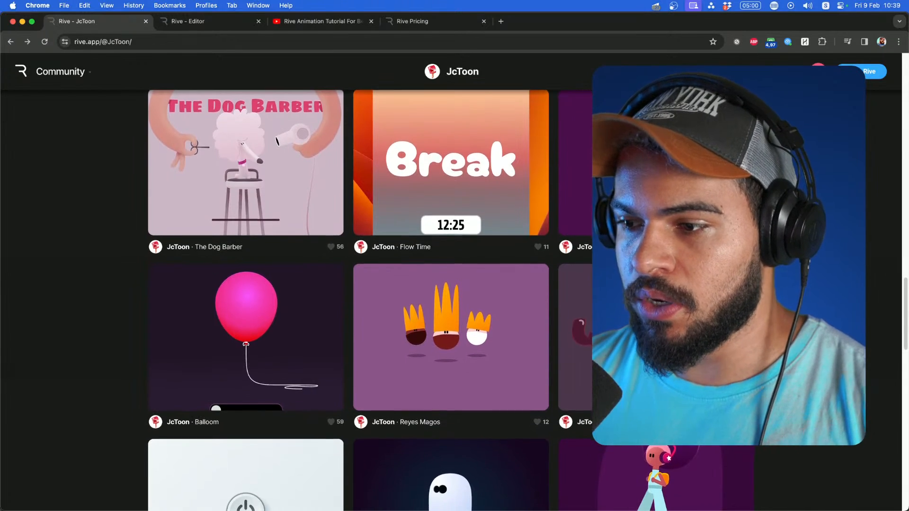
scroll(349, 284, "down", 1)
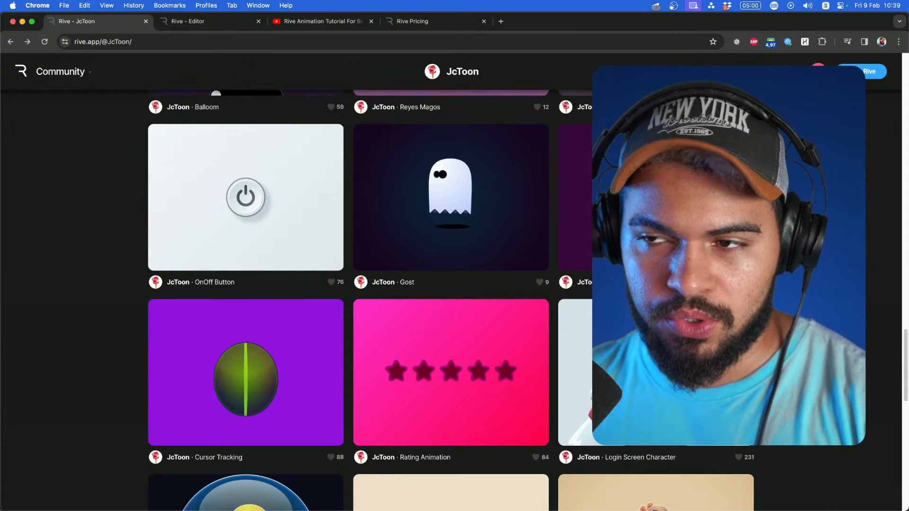
scroll(450, 298, "down", 5)
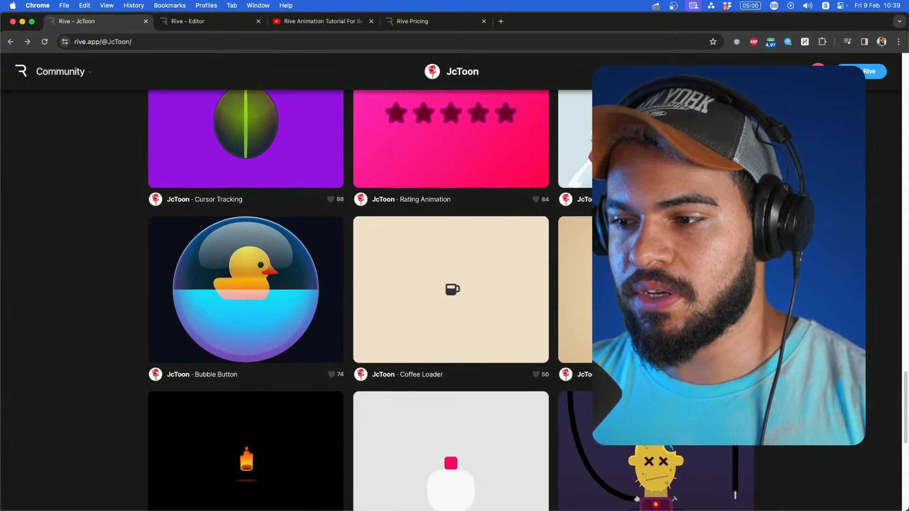
scroll(450, 298, "down", 5)
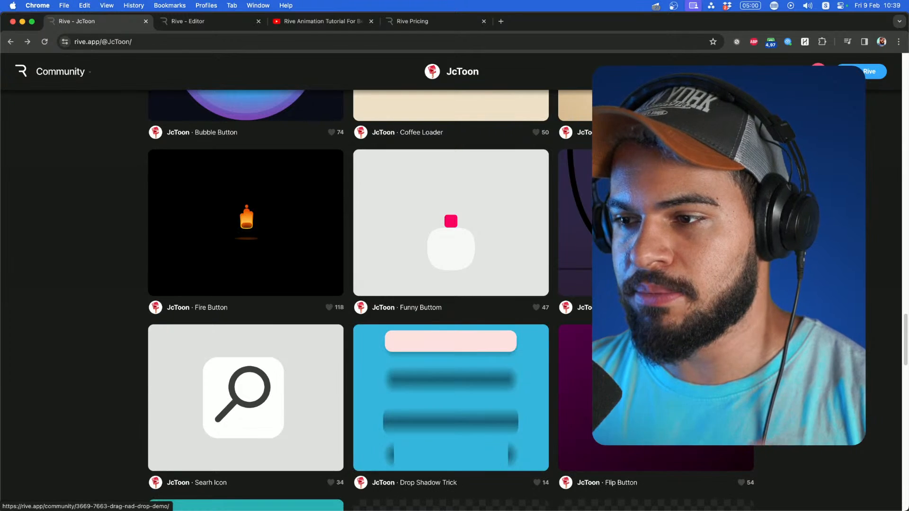
scroll(246, 293, "down", 7)
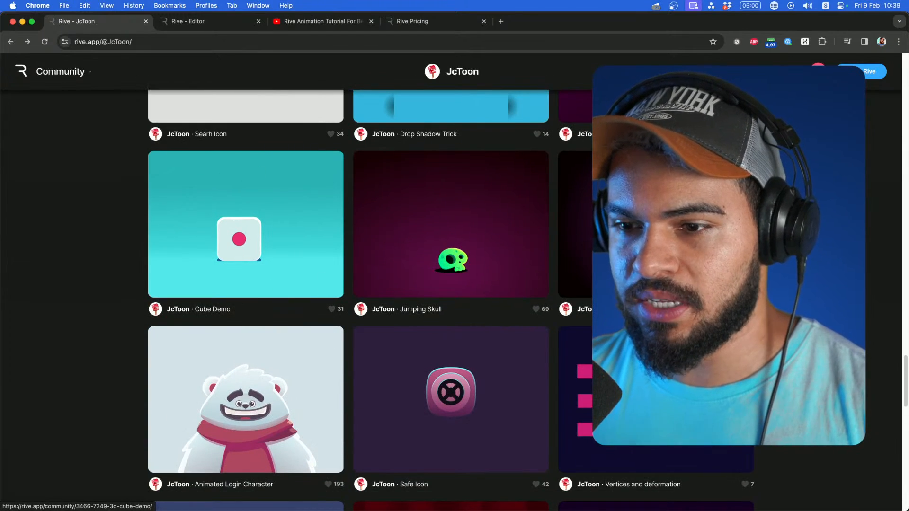
scroll(108, 339, "down", 6)
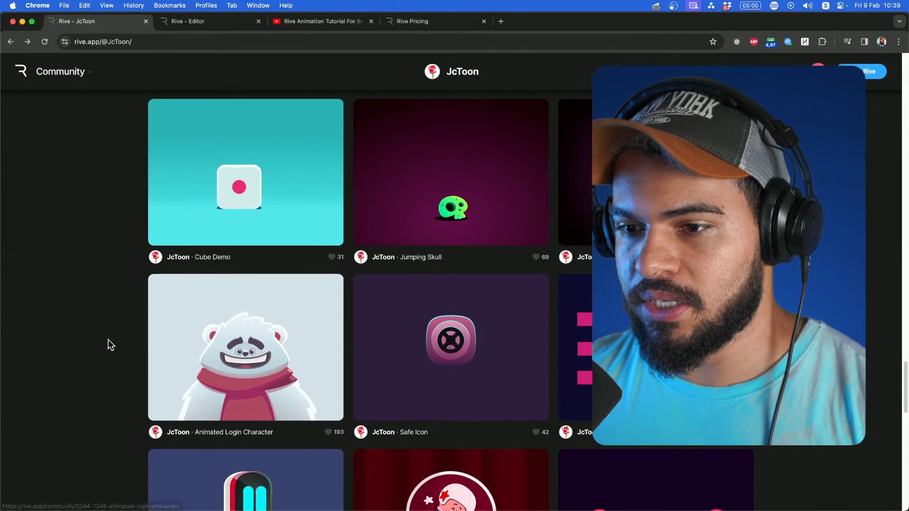
scroll(180, 357, "down", 4)
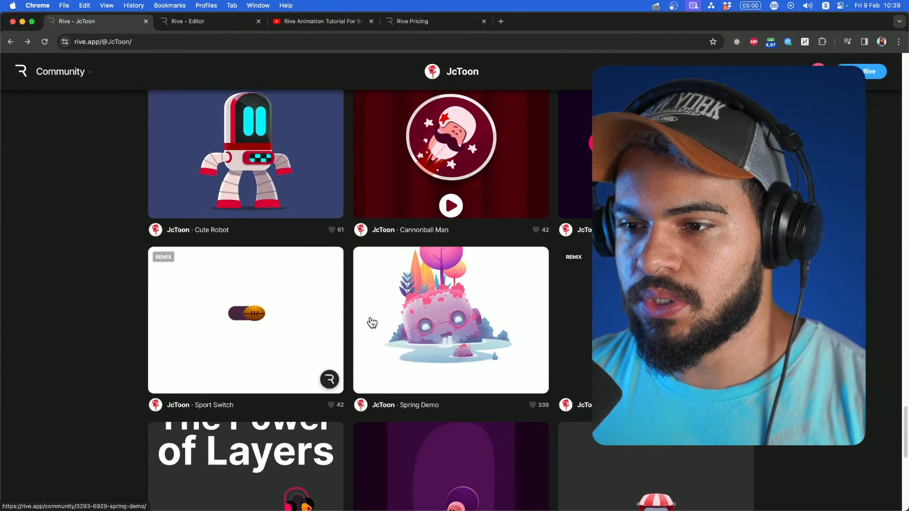
scroll(281, 284, "down", 1)
left_click(281, 283)
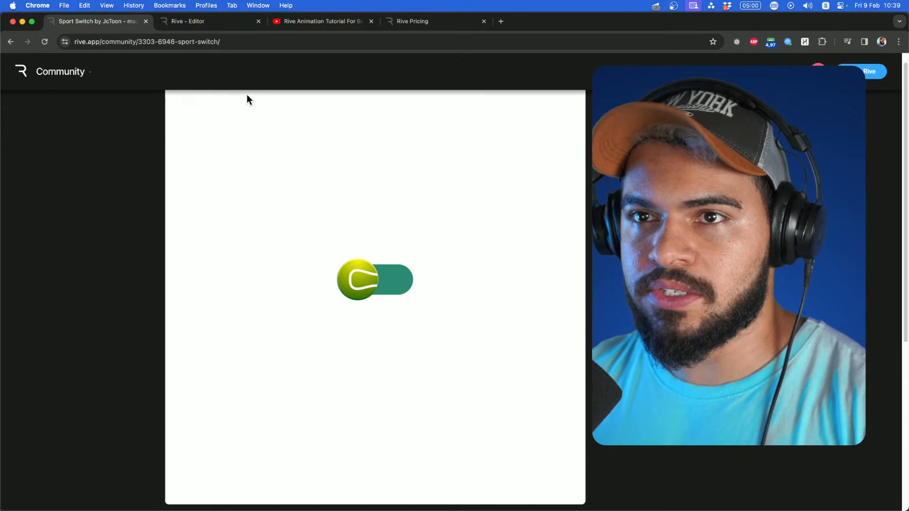
Switch to the ANIMATIONS mind map in Xmind and add a BITMAP subtopic to the Spine Pro topic.
left_click(606, 491)
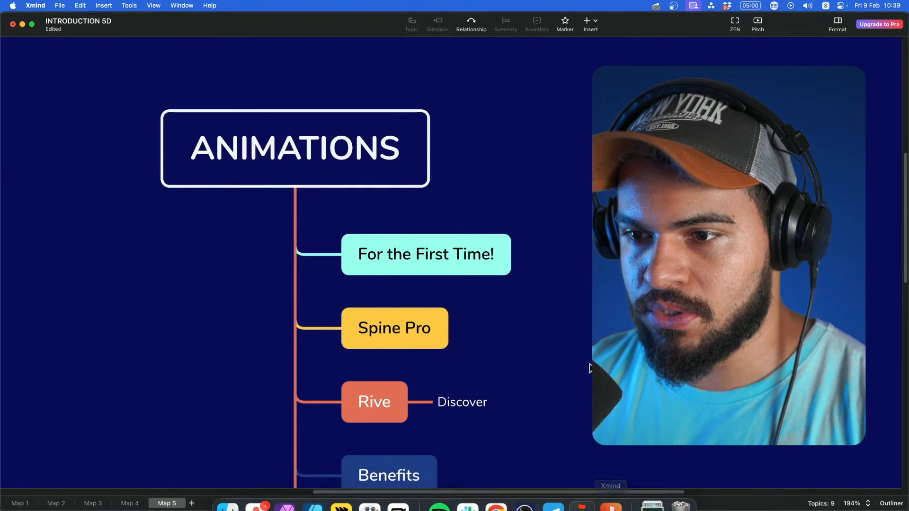
scroll(452, 309, "up", 1)
scroll(405, 283, "up", 5)
left_click(399, 269)
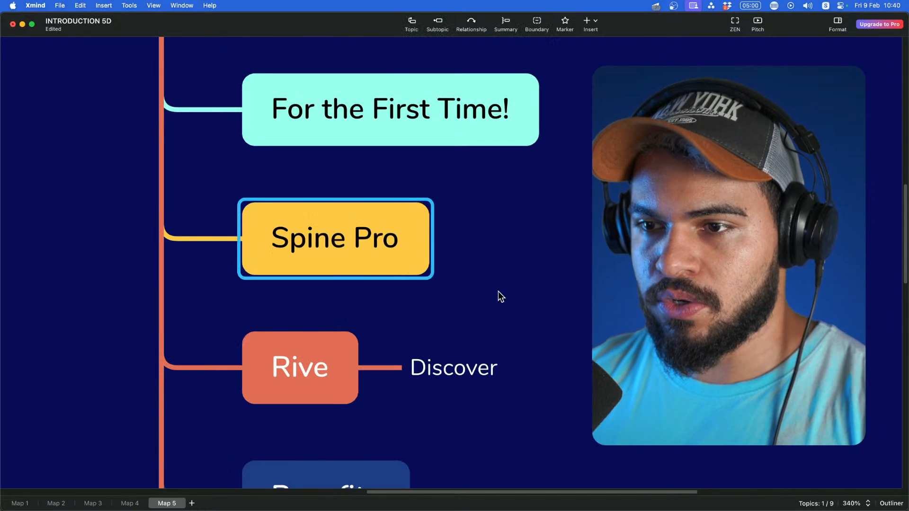
scroll(401, 274, "right", 2)
key("Tab")
scroll(474, 303, "right", 2)
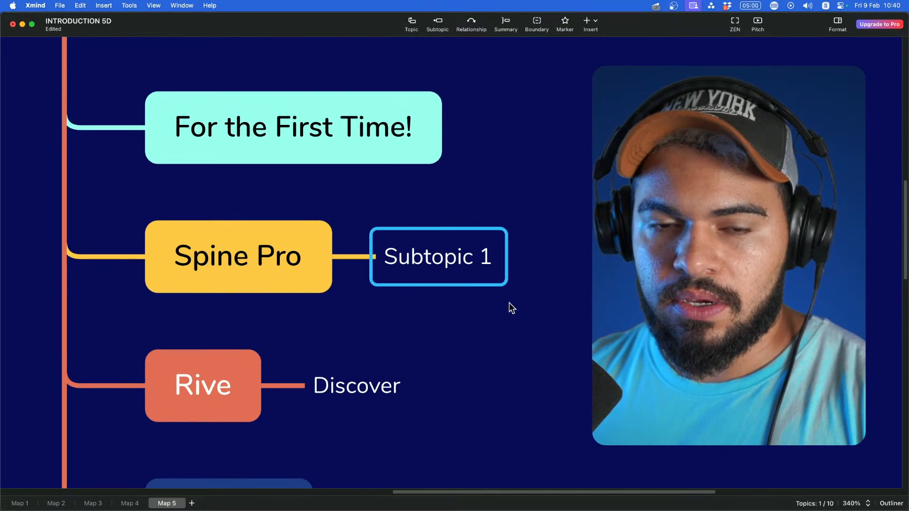
double_click(431, 275)
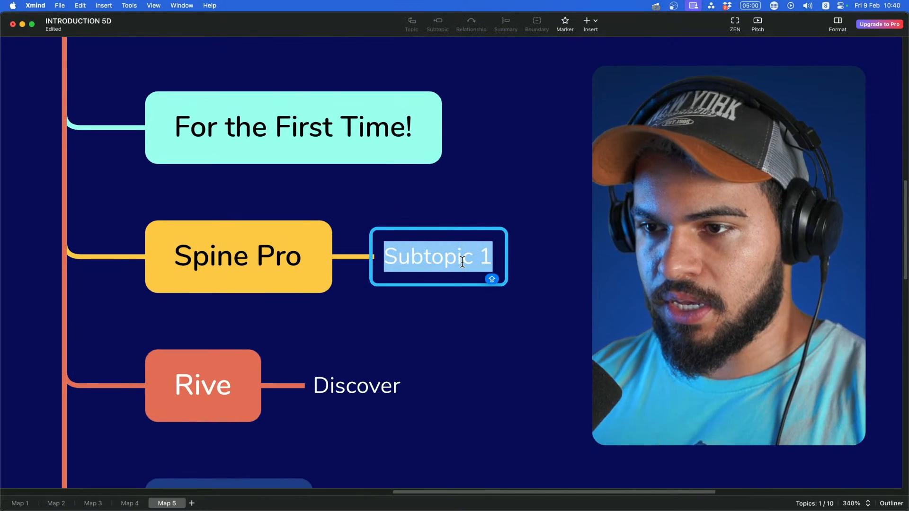
type("BITMAP")
left_click(443, 316)
scroll(443, 316, "right", 2)
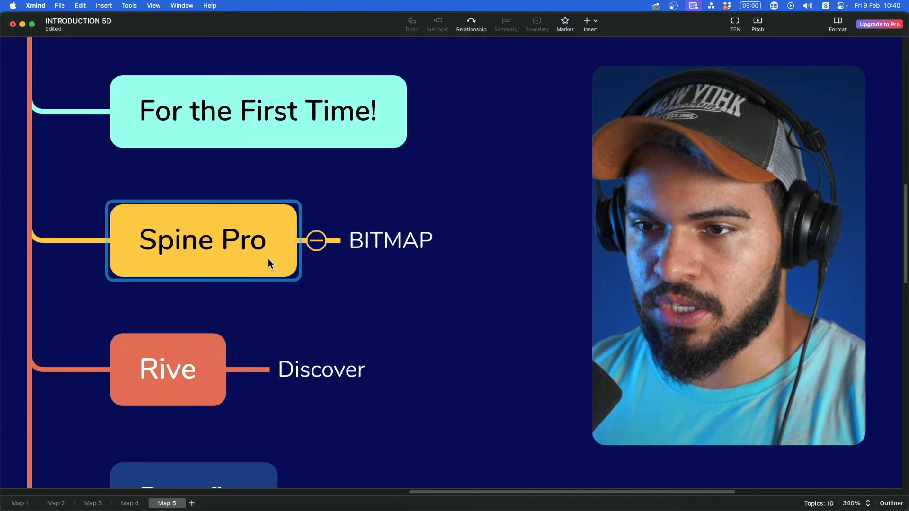
Edit the Spine Pro topic's text to read "Spine Proc".
left_click(267, 258)
double_click(266, 258)
type("c")
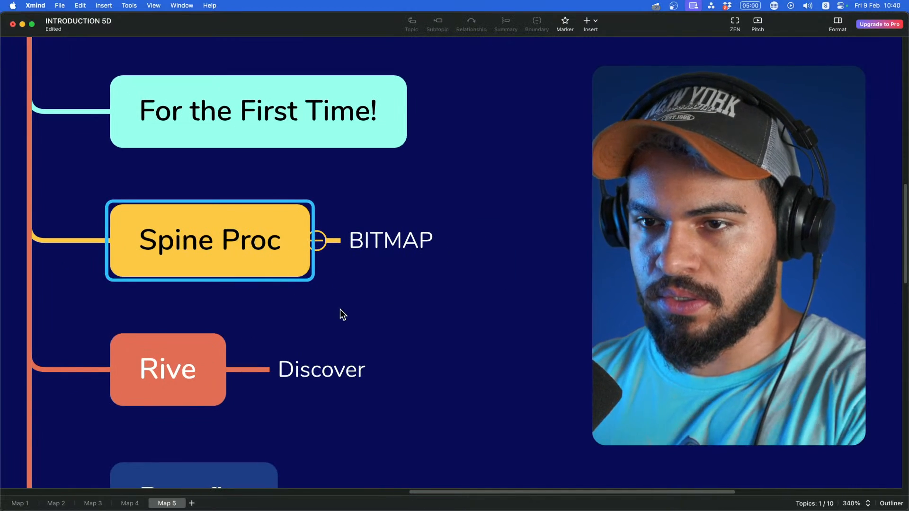
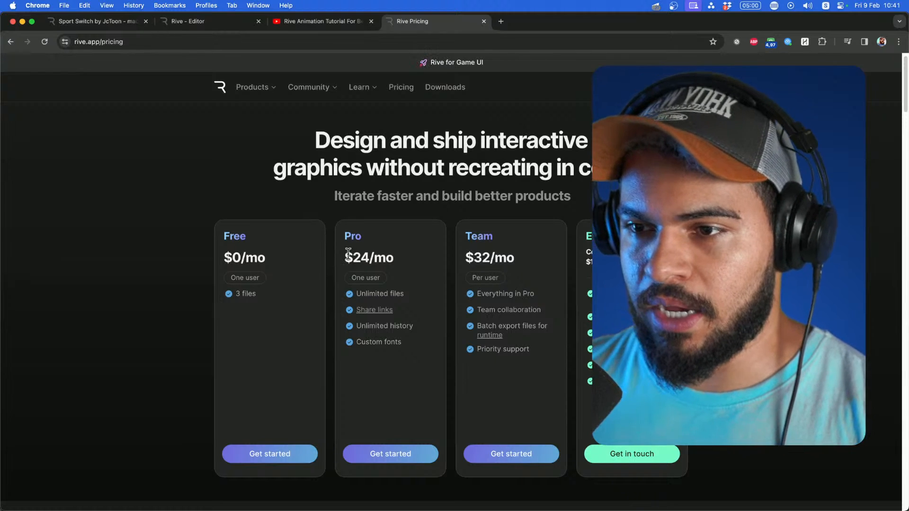
Examine the prices of the Free and Pro plans and the Free plan's file limit on Rive's pricing page.
left_click_drag(347, 257, 394, 258)
left_click(374, 257)
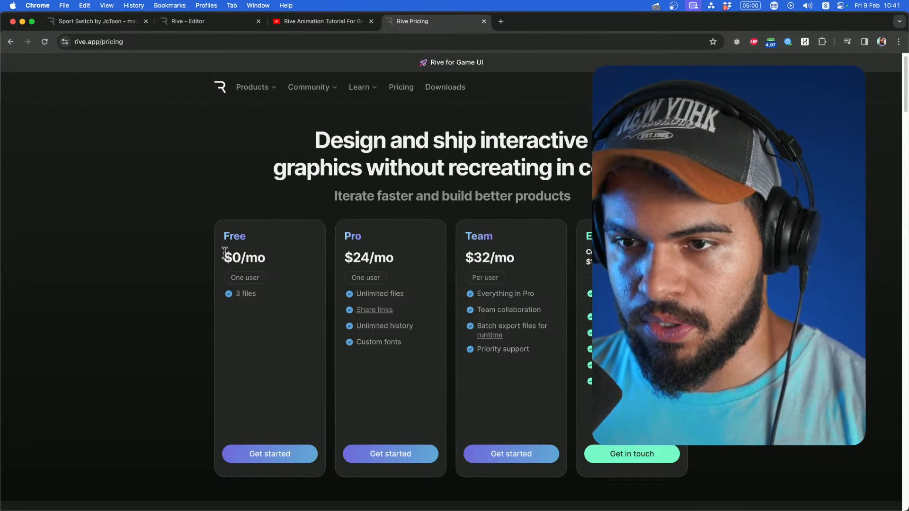
left_click_drag(224, 257, 232, 258)
left_click_drag(267, 295, 234, 296)
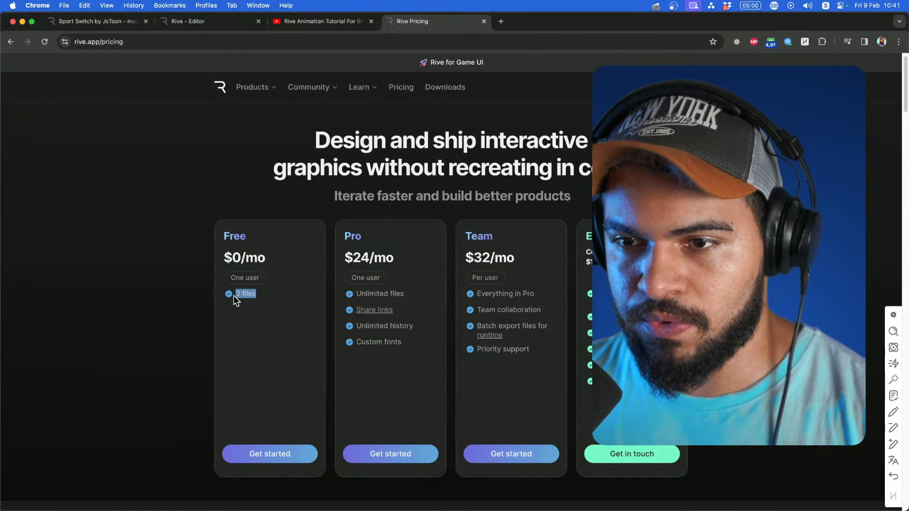
left_click(276, 294)
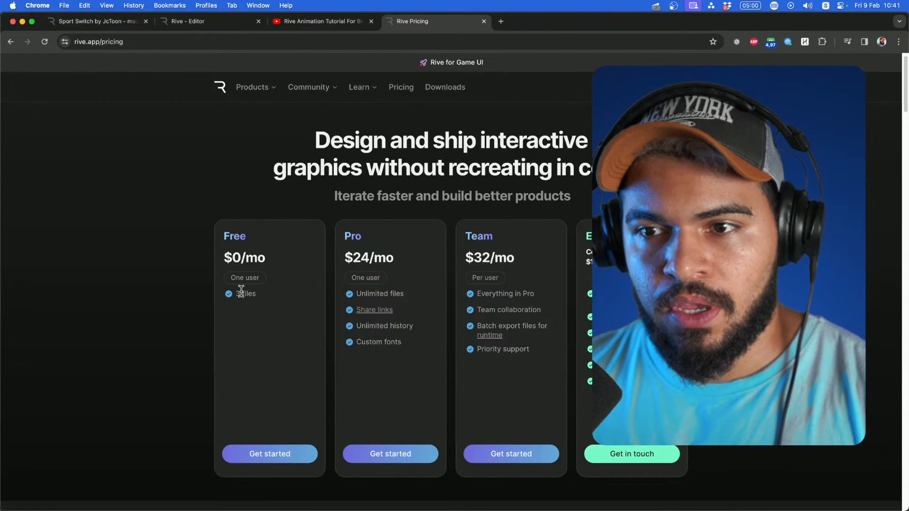
left_click_drag(224, 257, 240, 255)
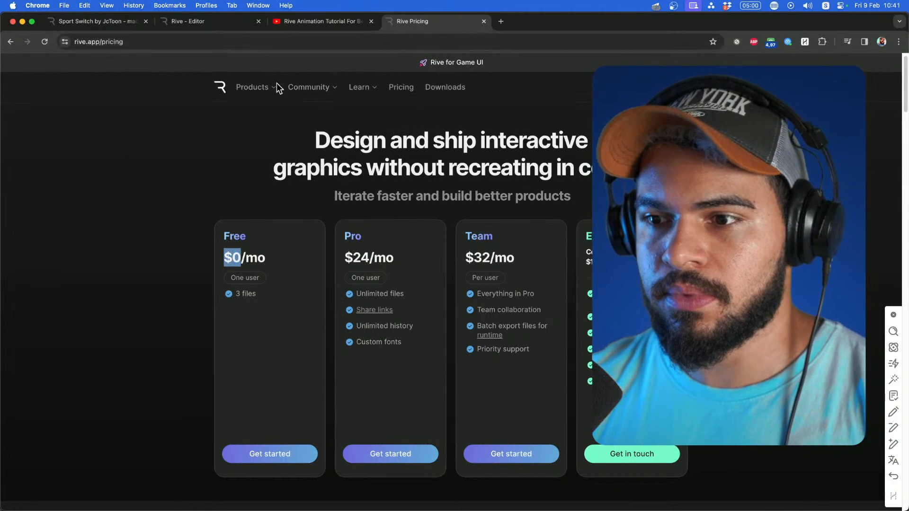
mouse_move(449, 509)
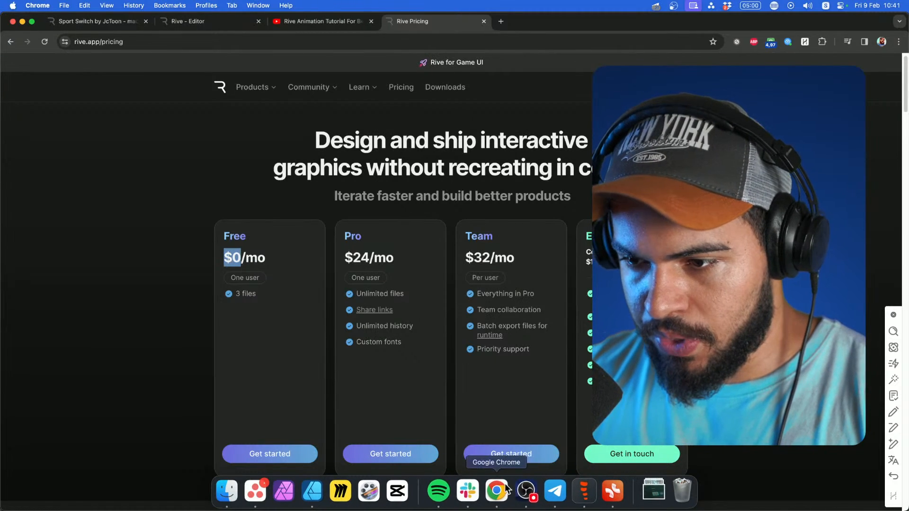
Switch to the Mixing_Animations file in the Rive editor, select the character's top-level Group and change to Design mode.
left_click(199, 26)
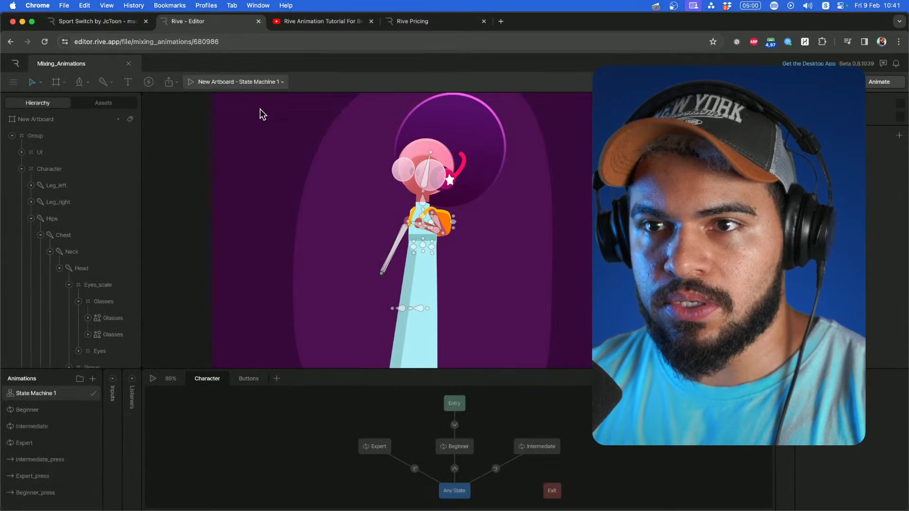
left_click(437, 182)
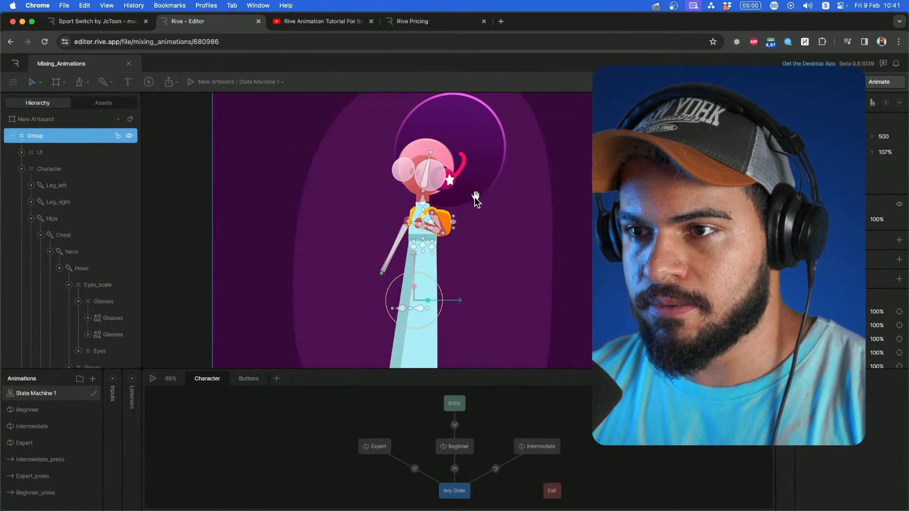
left_click_drag(476, 195, 444, 228)
key("Tab")
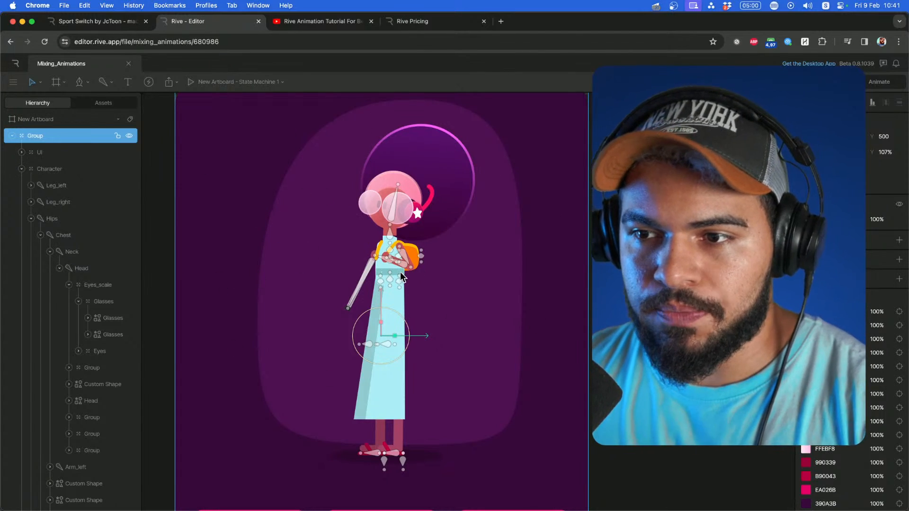
Select the character's Head bone and rotate it counterclockwise so the head tilts toward the glasses side.
left_click_drag(400, 272, 406, 280)
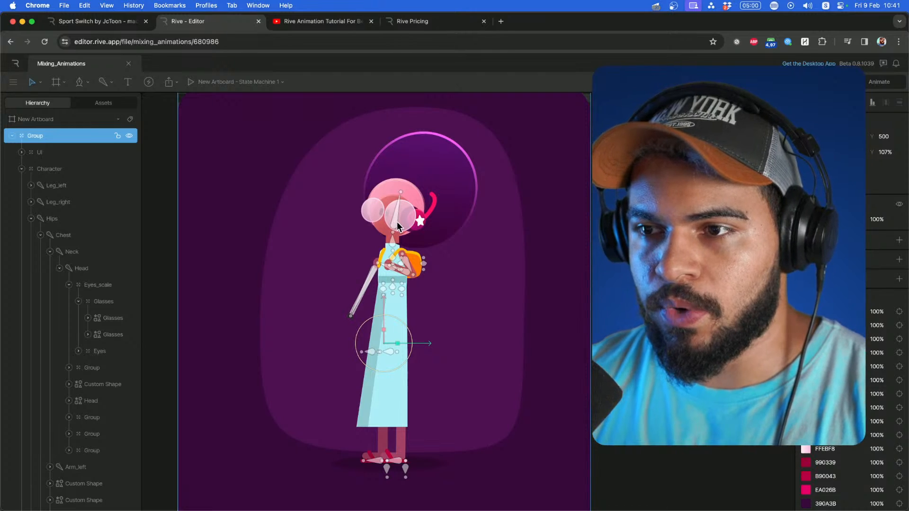
left_click_drag(397, 221, 393, 209)
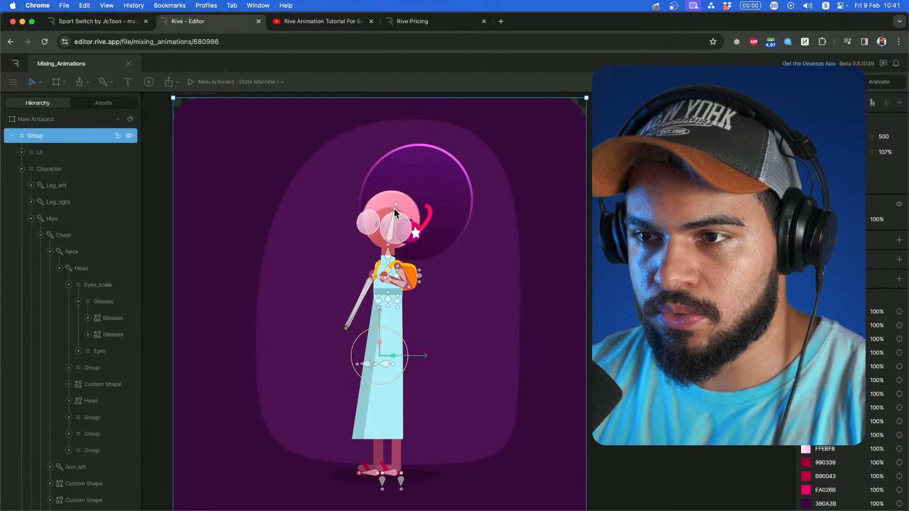
scroll(394, 208, "up", 2)
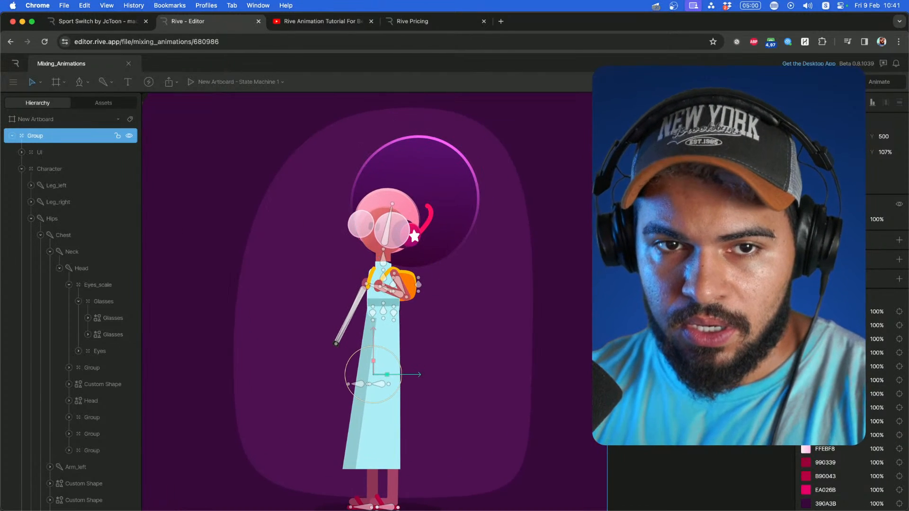
left_click(386, 218)
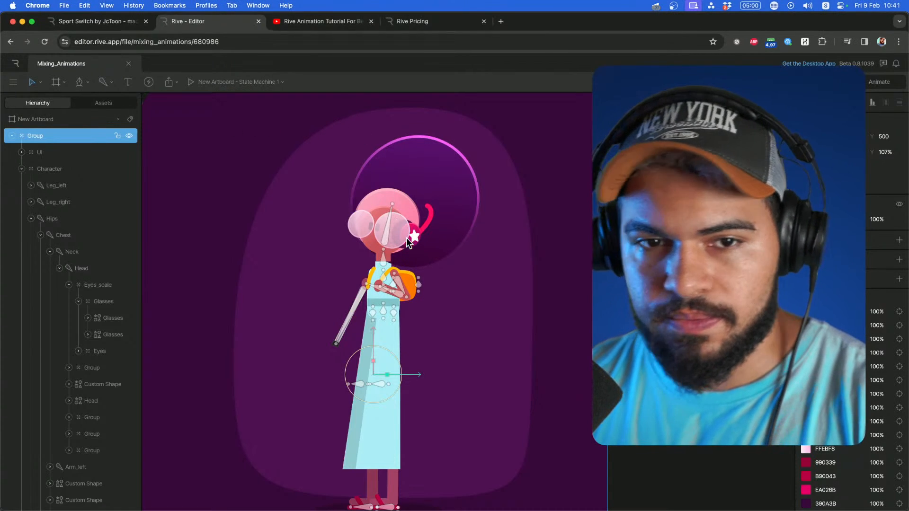
scroll(400, 239, "right", 1)
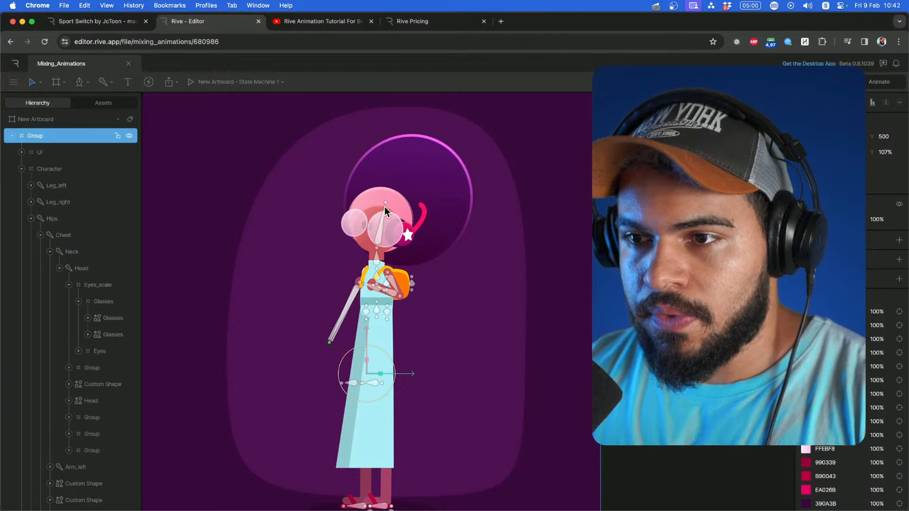
left_click(385, 206)
left_click(385, 207)
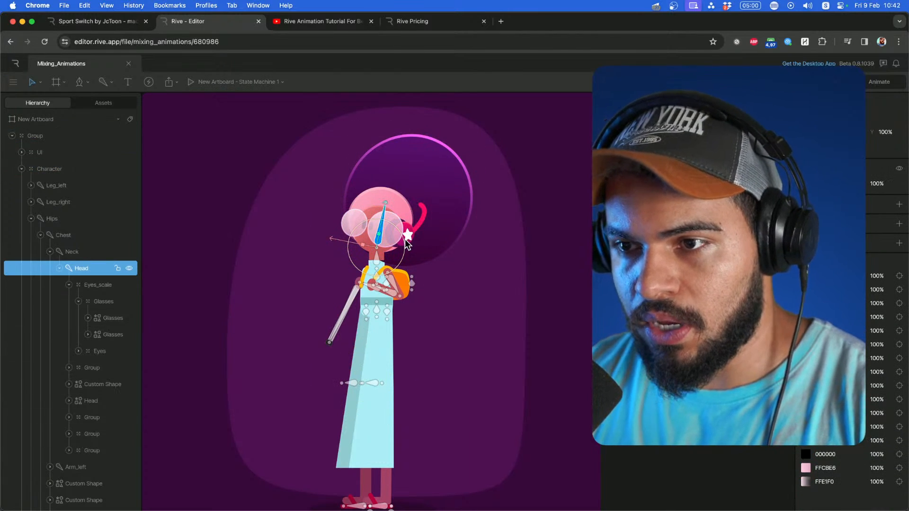
key("r")
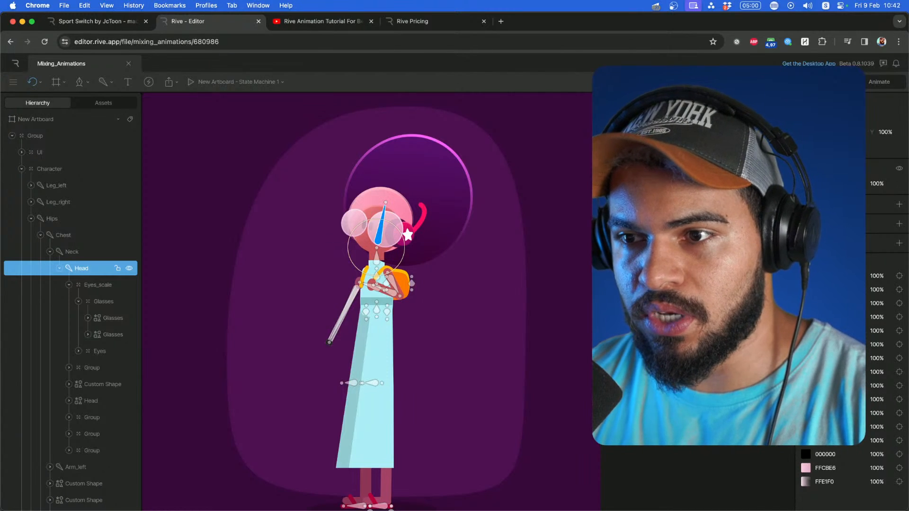
left_click_drag(598, 170, 490, 177)
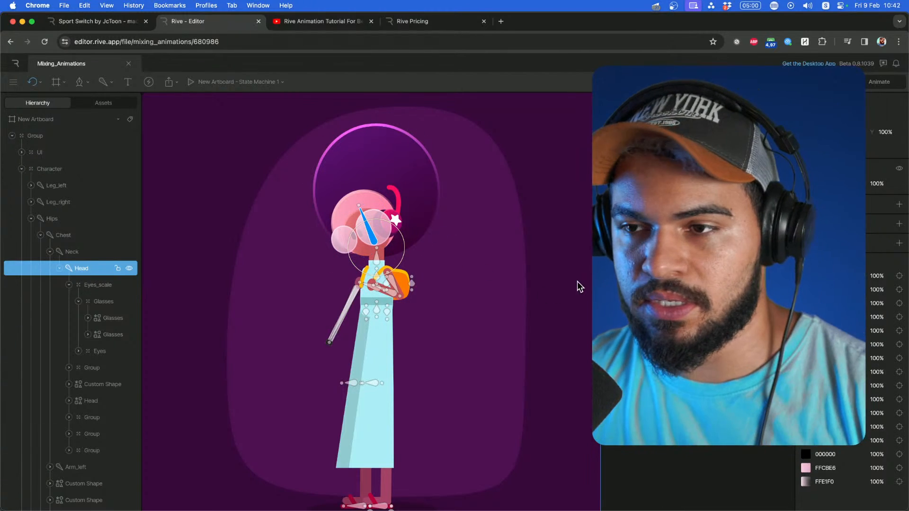
scroll(580, 287, "left", 1)
scroll(581, 287, "up", 1)
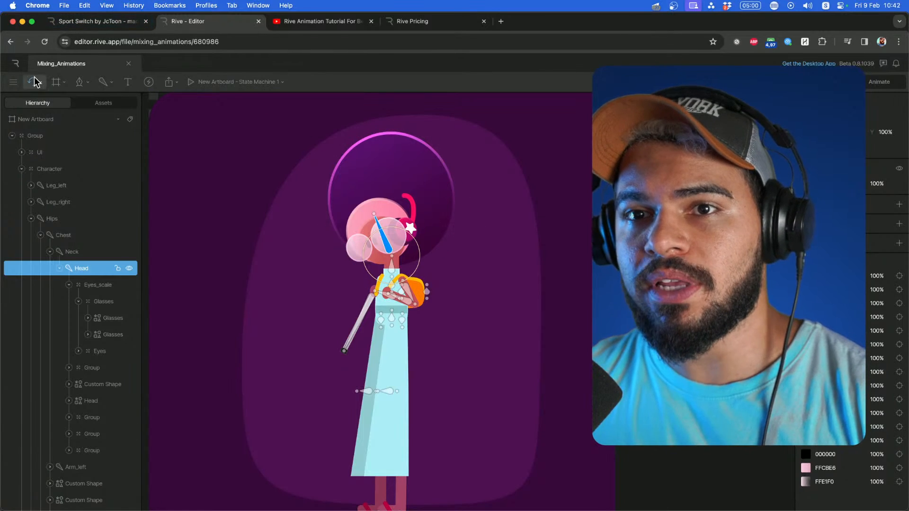
Look through the drafts and their trash in Rive's file browser and return to the personal space.
left_click(15, 67)
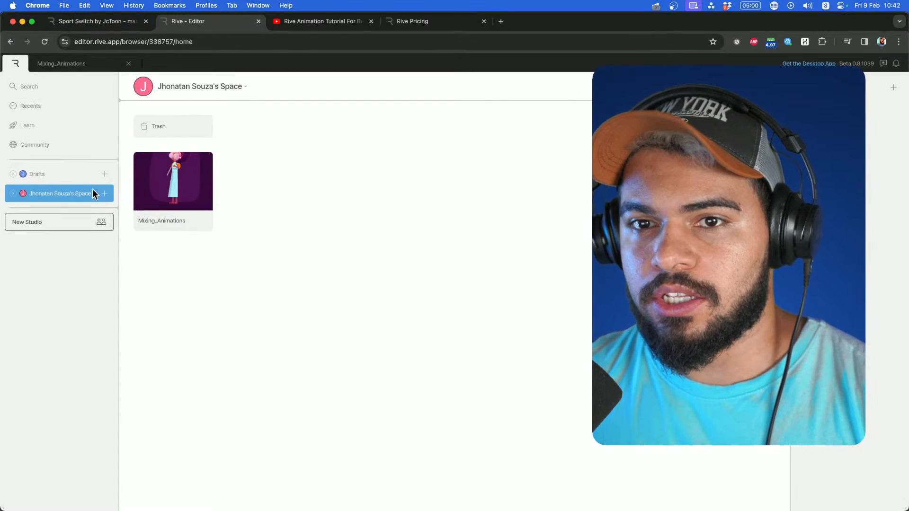
left_click(57, 175)
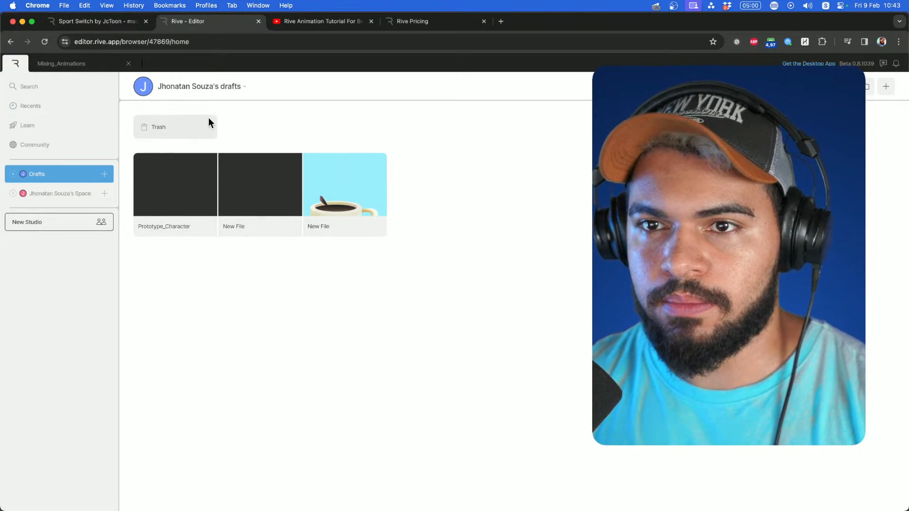
left_click(157, 129)
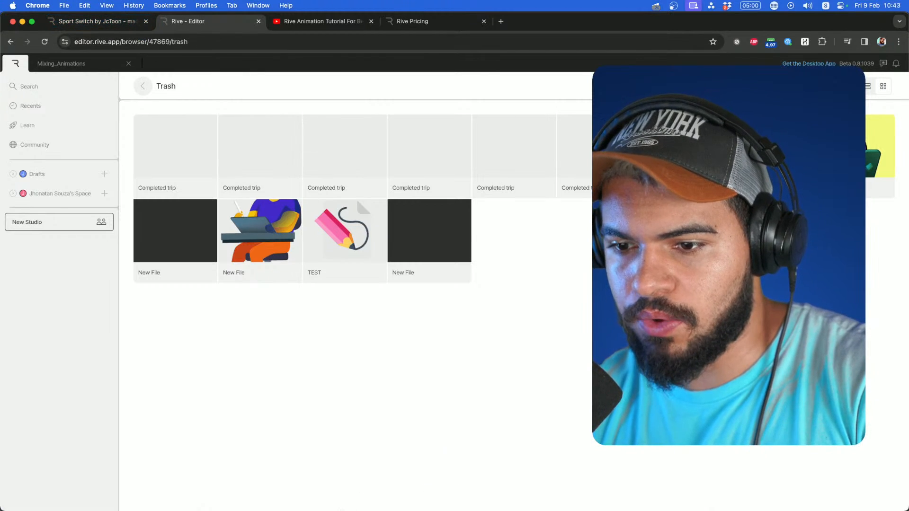
mouse_move(342, 510)
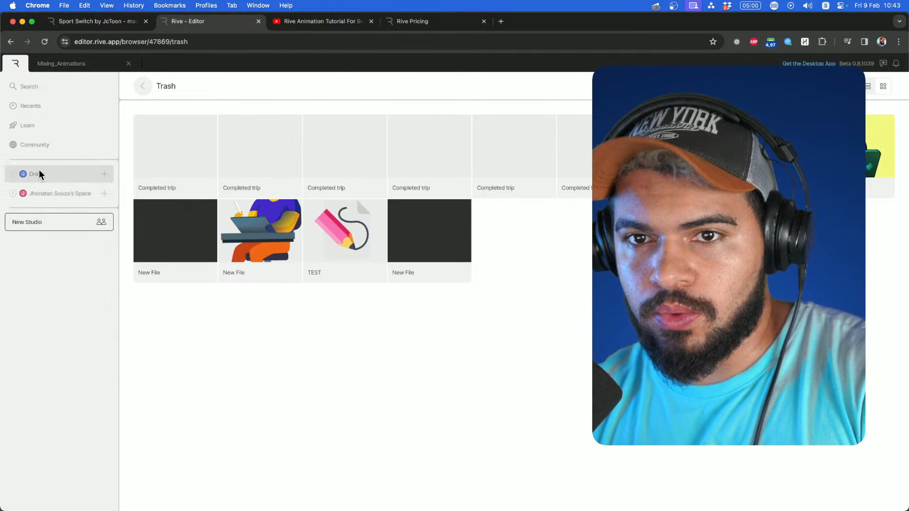
left_click(55, 193)
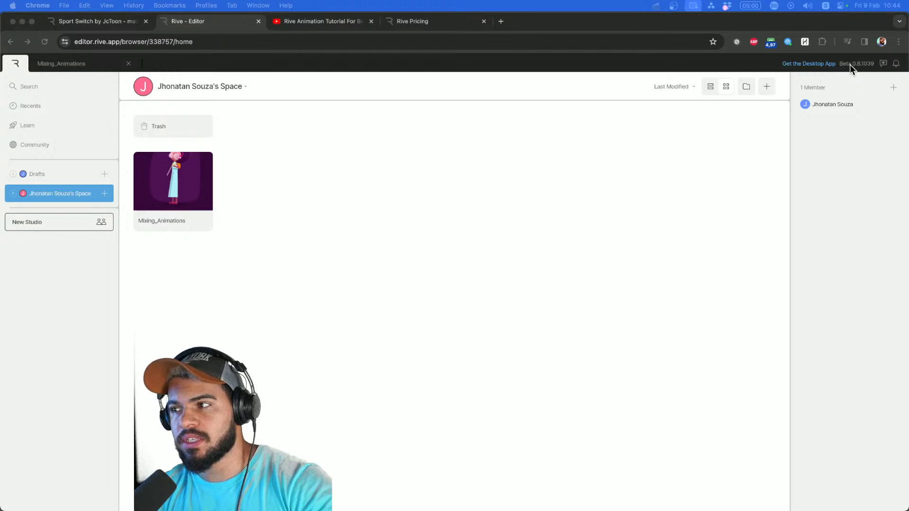
left_click(456, 233)
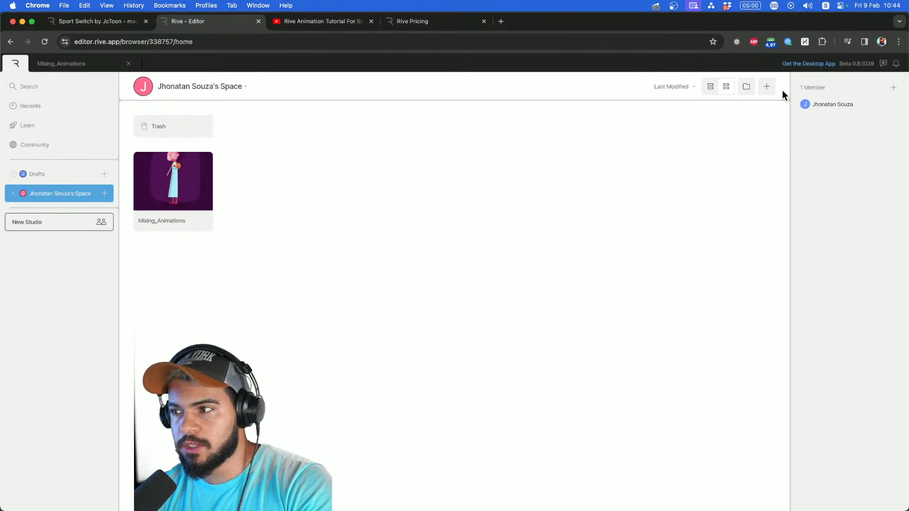
left_click(767, 87)
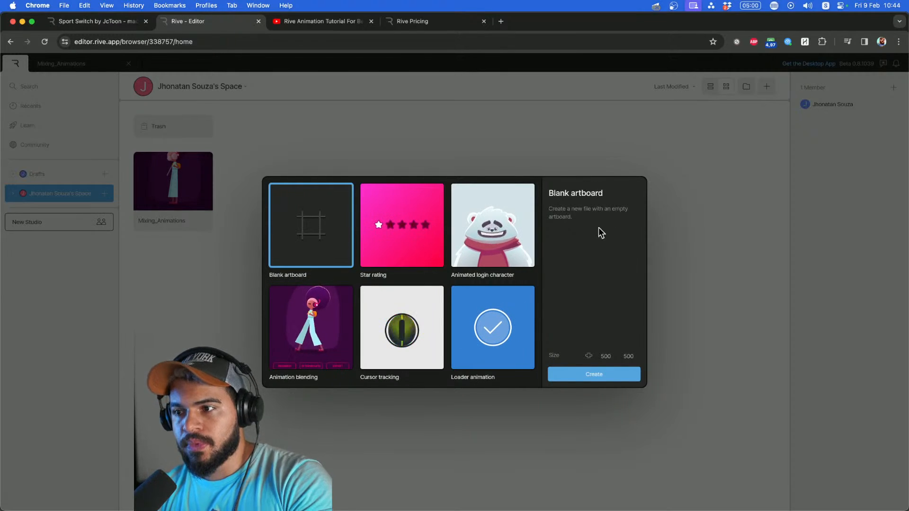
left_click(606, 356)
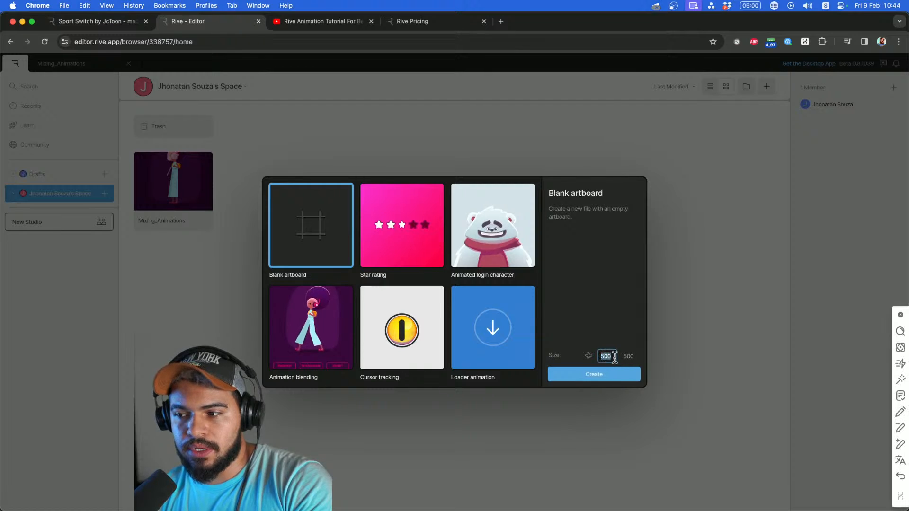
left_click(616, 356)
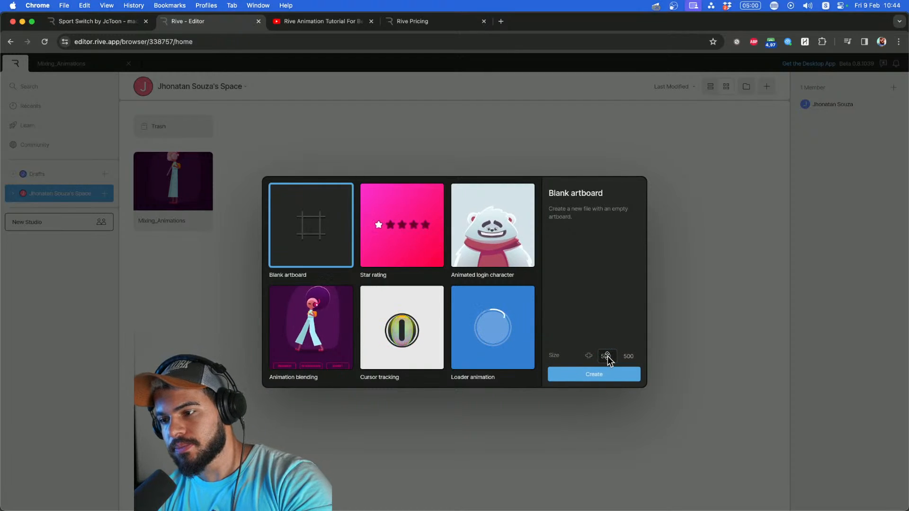
key("super+a")
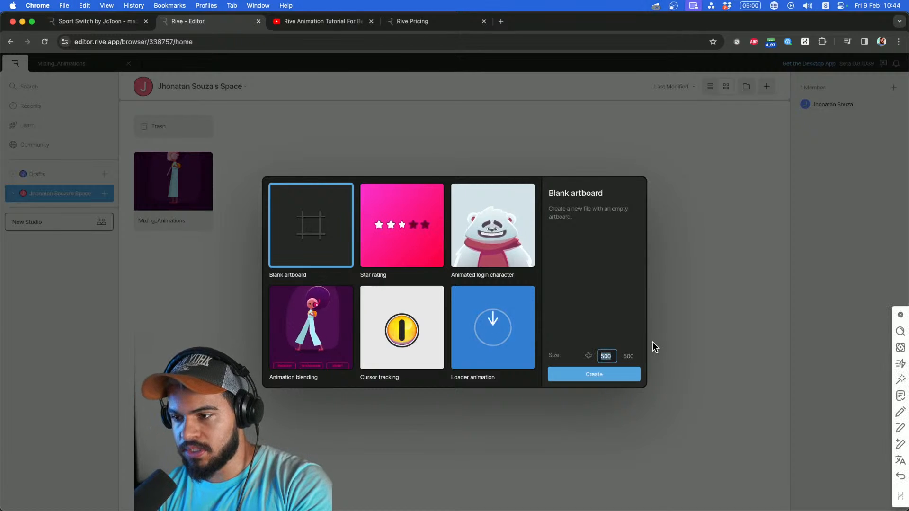
type("1000")
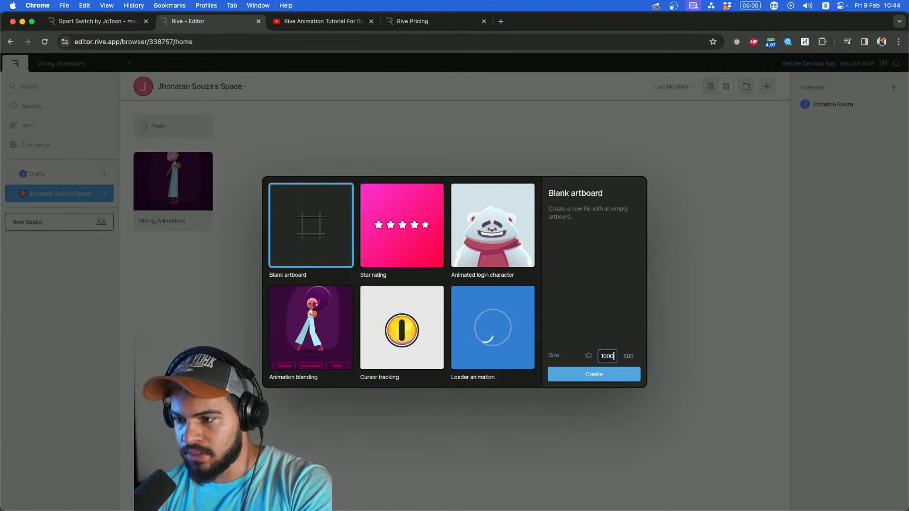
key("Return")
left_click(649, 352)
Create a new file from the blank artboard template with linked proportions and a size of 1000 by 1000.
left_click(767, 86)
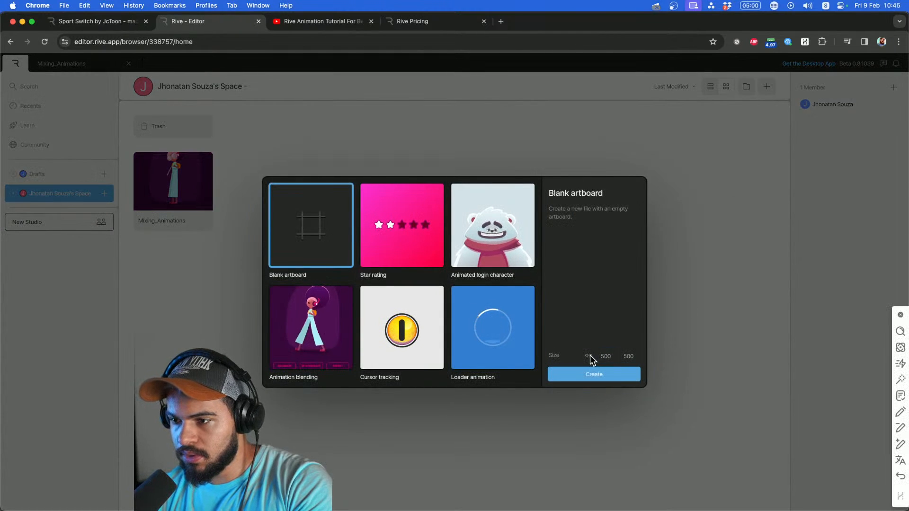
left_click(610, 355)
type("1000")
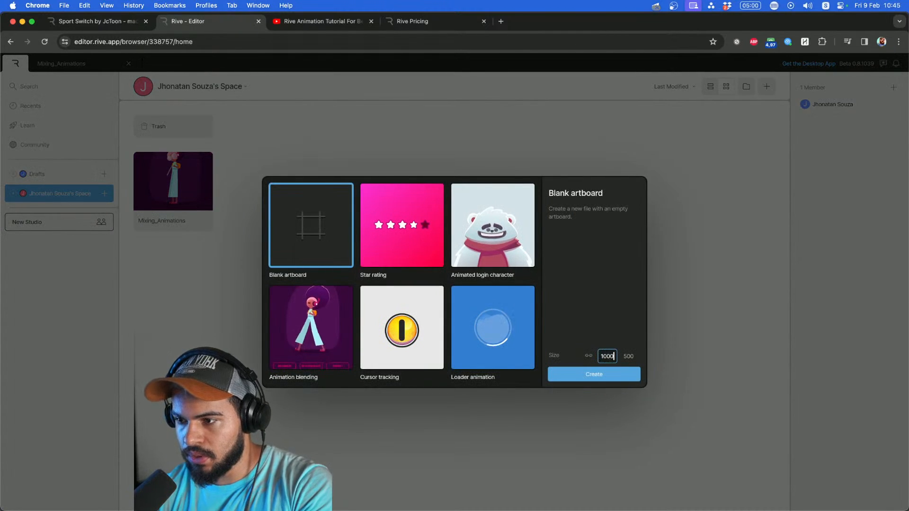
key("Return")
left_click(605, 378)
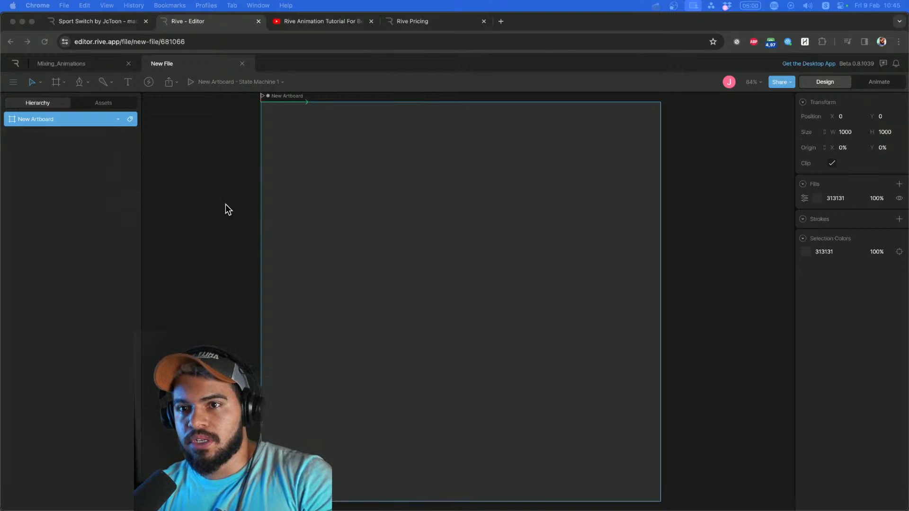
View the new file's filename and revision history options, and leave the artboard deselected.
left_click(10, 84)
left_click(11, 83)
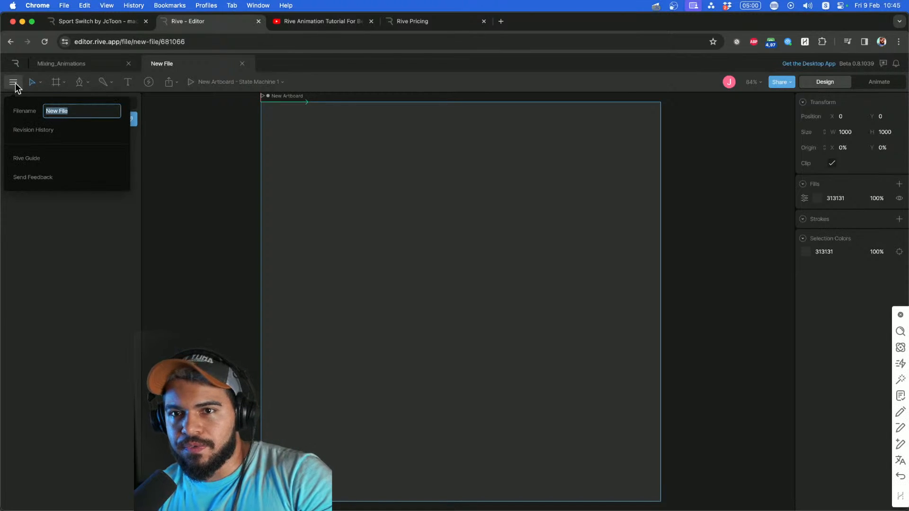
left_click(163, 115)
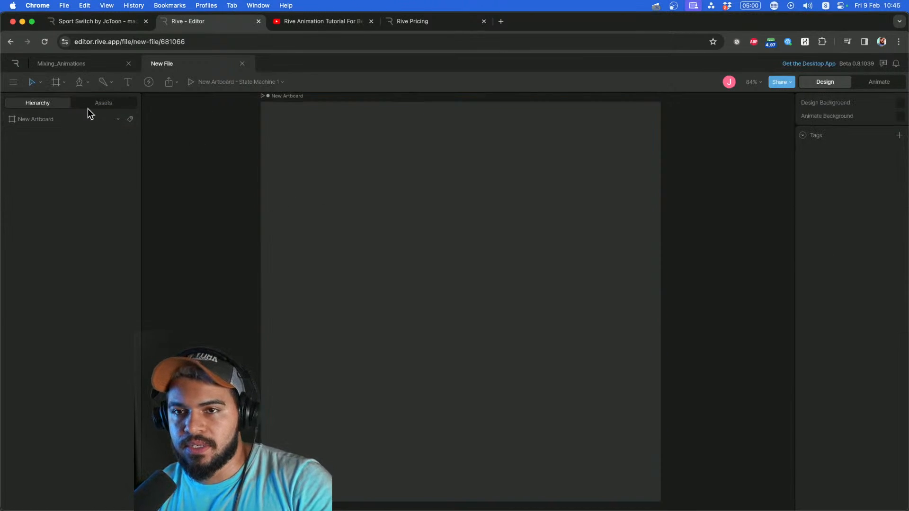
Look through the available transform, artboard and bone tools in the editor's toolset.
left_click(36, 81)
left_click(36, 81)
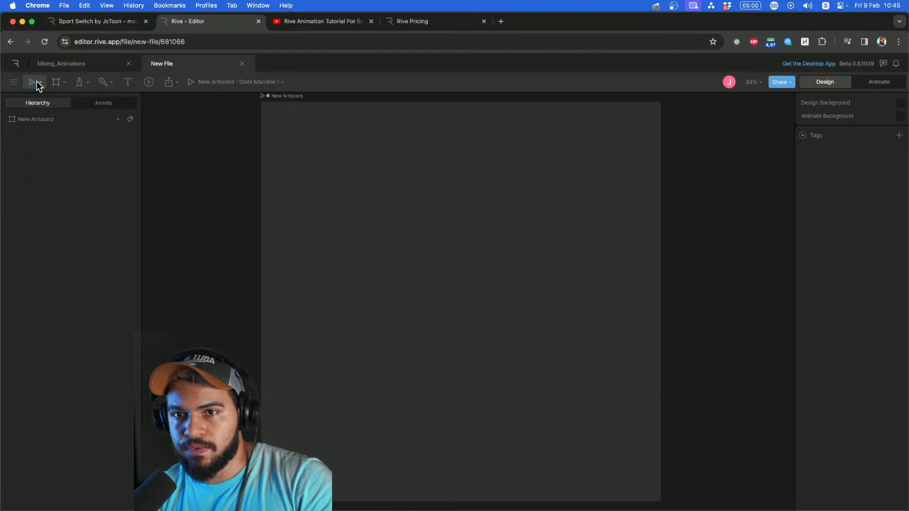
left_click(40, 83)
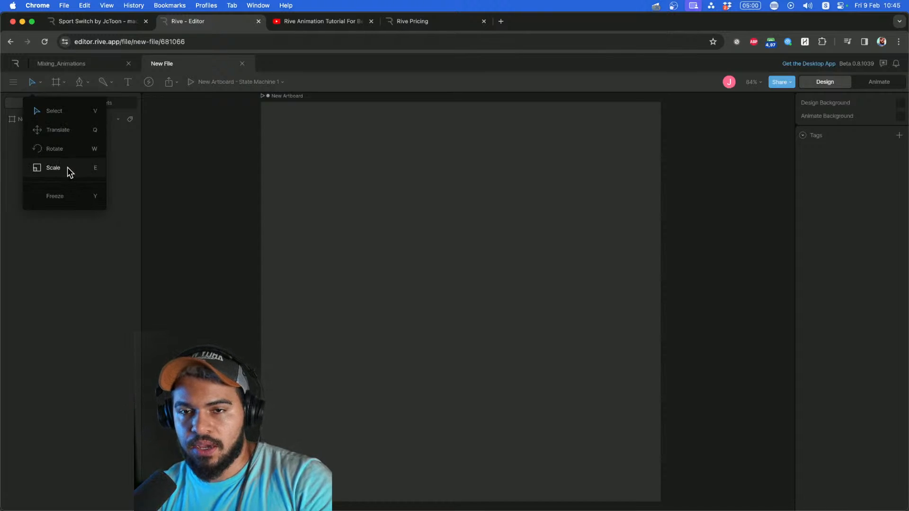
left_click(156, 141)
left_click(113, 82)
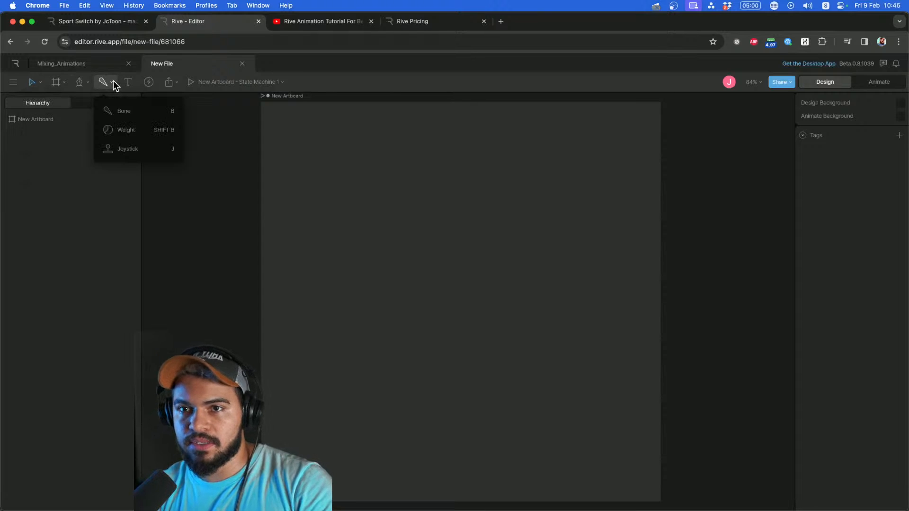
left_click(113, 82)
left_click(65, 84)
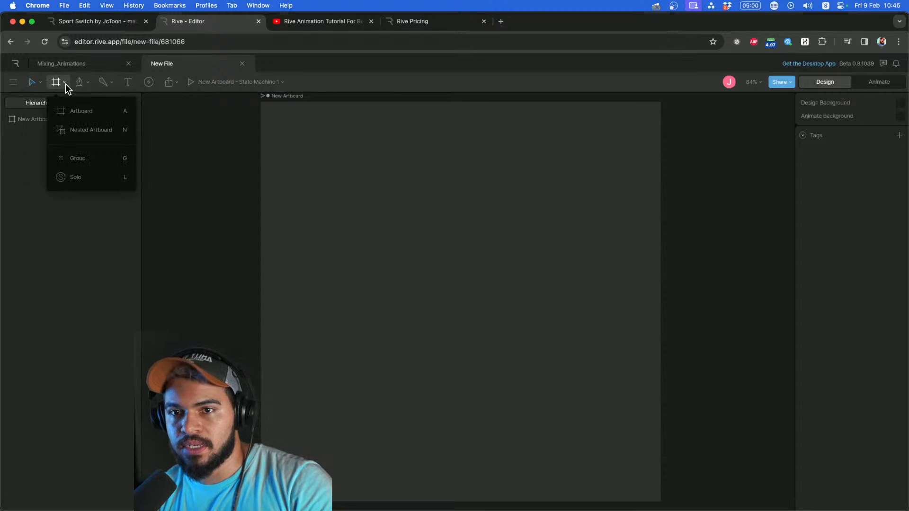
left_click(65, 84)
left_click(115, 86)
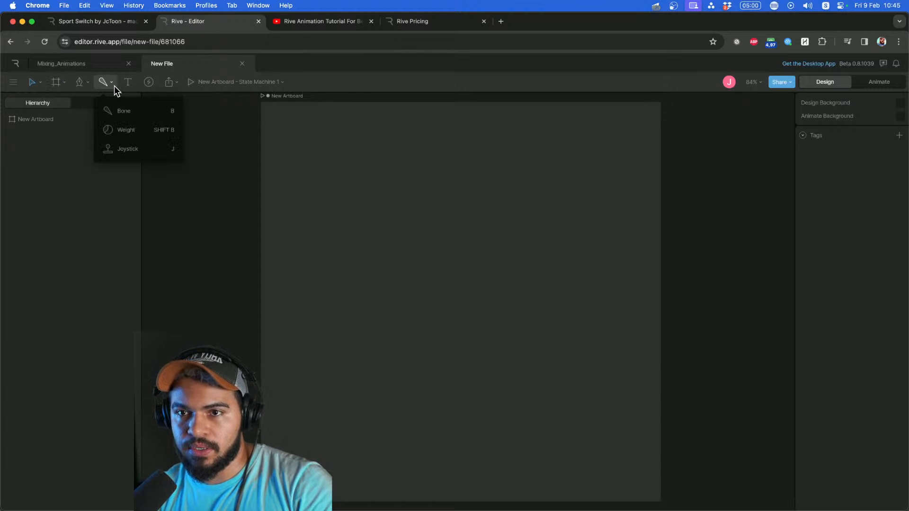
left_click(112, 84)
Draw a rectangle about 459 by 501 near the middle of the artboard with the Rectangle tool.
key("r")
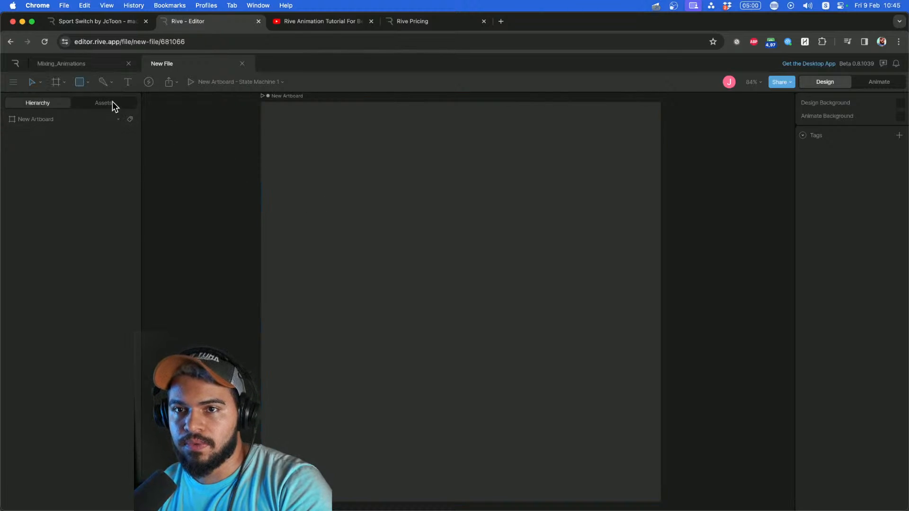
left_click(87, 84)
left_click(87, 86)
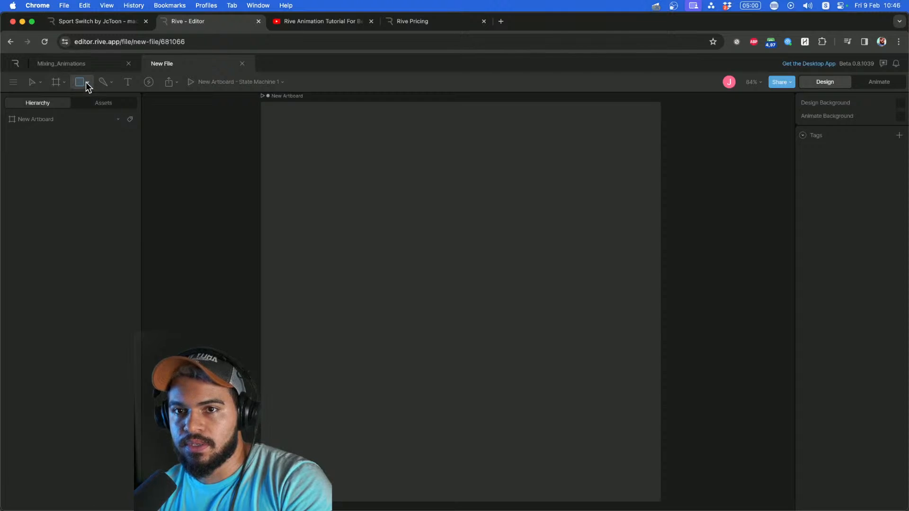
left_click(84, 82)
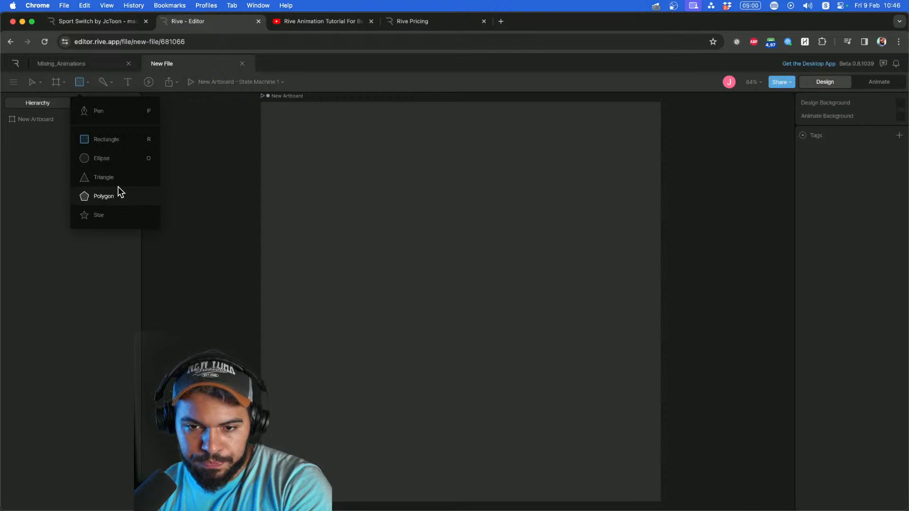
left_click(106, 145)
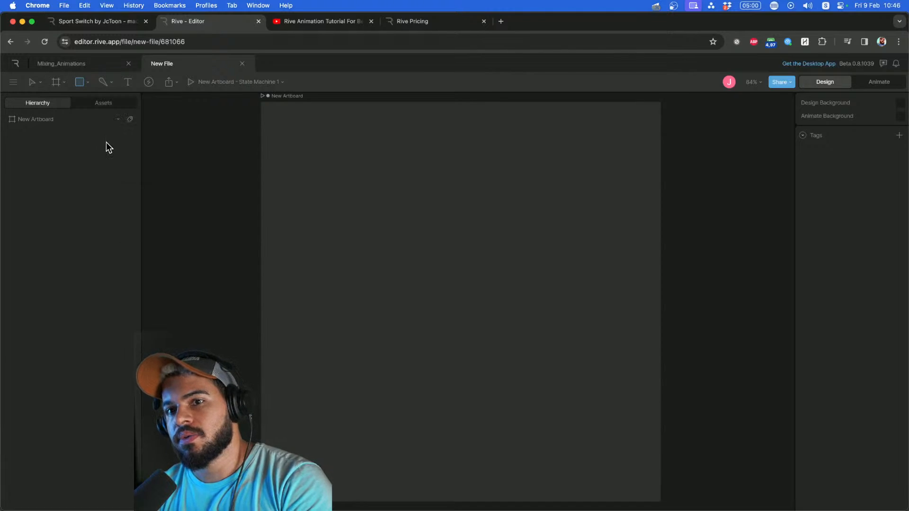
mouse_move(369, 195)
left_mouse_down()
mouse_move(561, 370)
mouse_move(560, 407)
mouse_move(556, 381)
mouse_move(543, 373)
mouse_move(553, 395)
left_mouse_up()
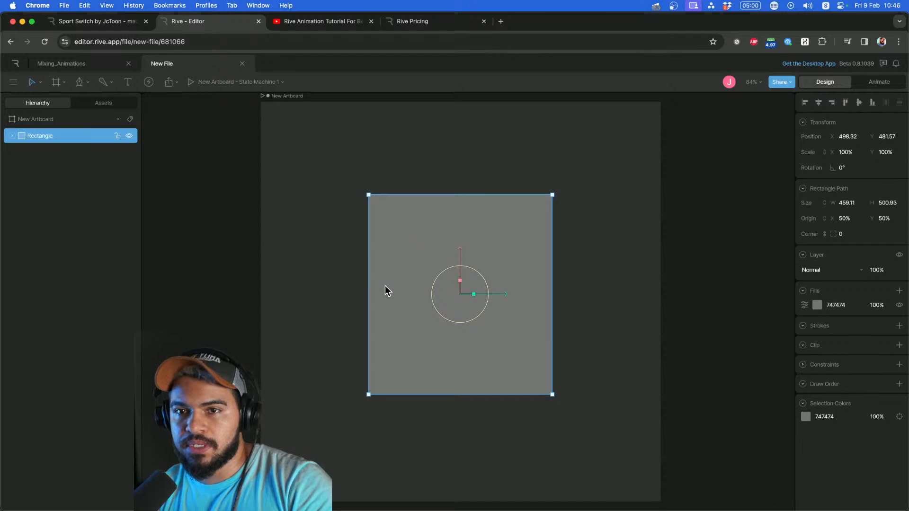
scroll(379, 264, "right", 1)
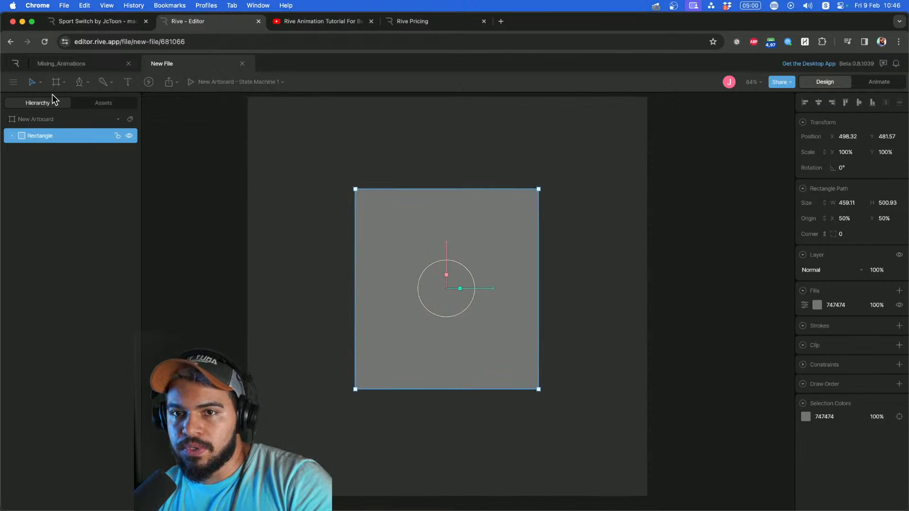
Move the rectangle slightly with the Select tool and again with the Translate tool, to about X 487, Y 468.
left_click(40, 83)
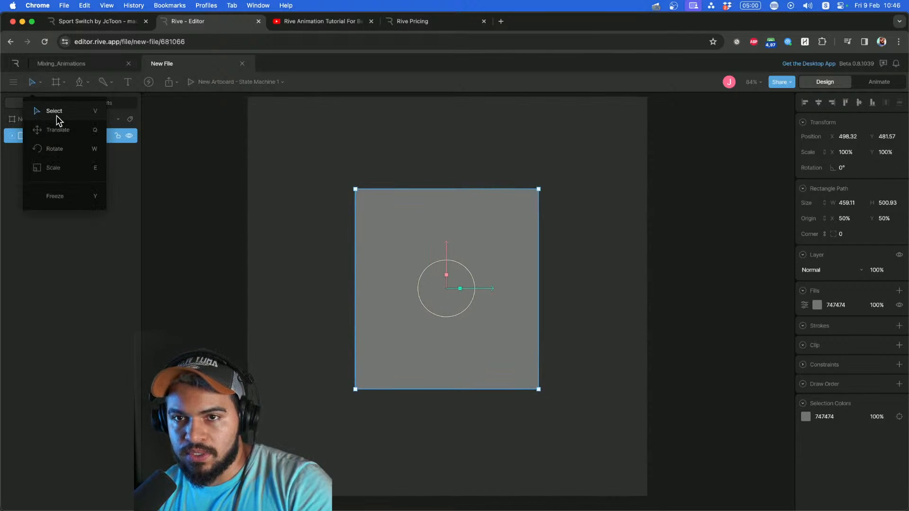
left_click(56, 116)
mouse_move(402, 210)
left_mouse_down()
mouse_move(393, 211)
mouse_move(402, 217)
left_mouse_up()
left_click(41, 84)
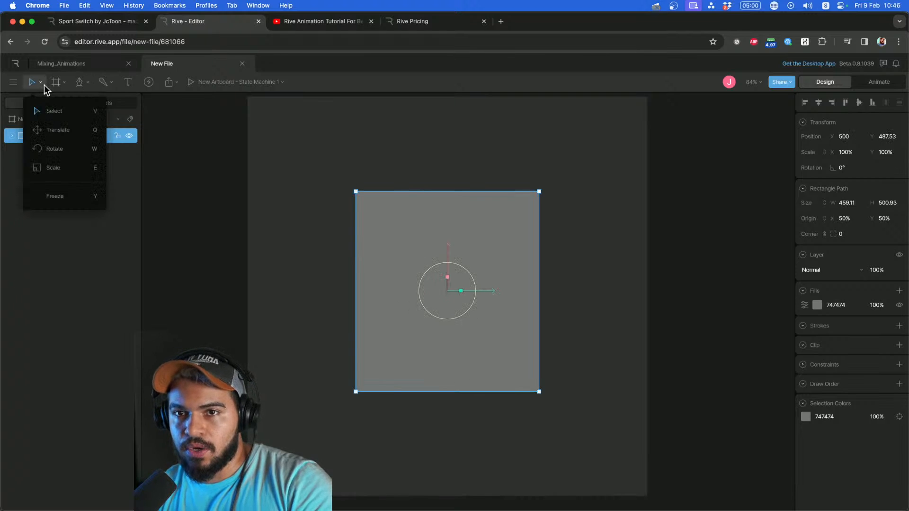
left_click(47, 121)
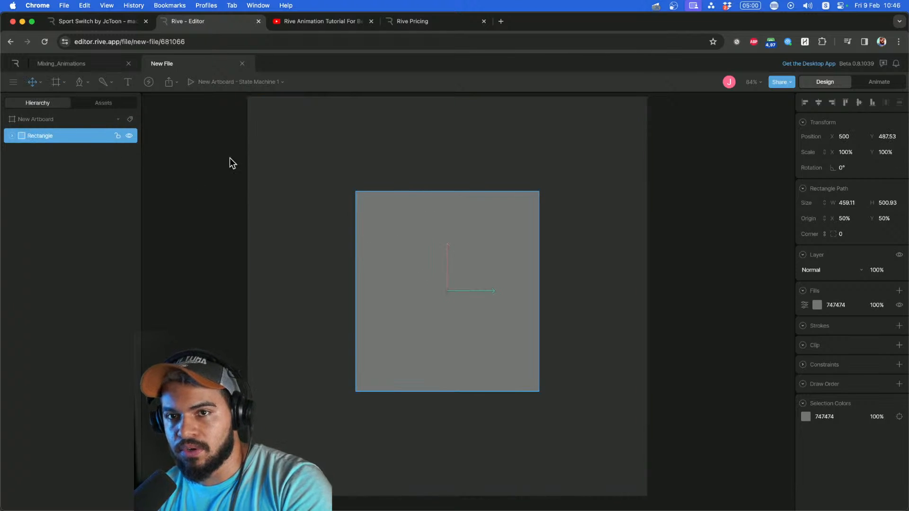
mouse_move(488, 231)
left_mouse_down()
mouse_move(481, 215)
mouse_move(480, 222)
left_mouse_up()
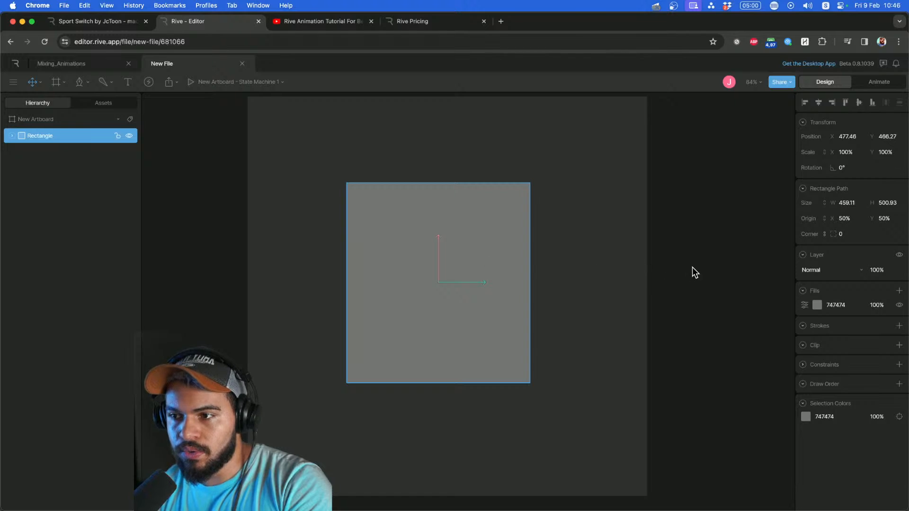
key("super+z")
Rotate the rectangle about 7° counterclockwise and scale it to about 120% by 109%.
left_click(42, 83)
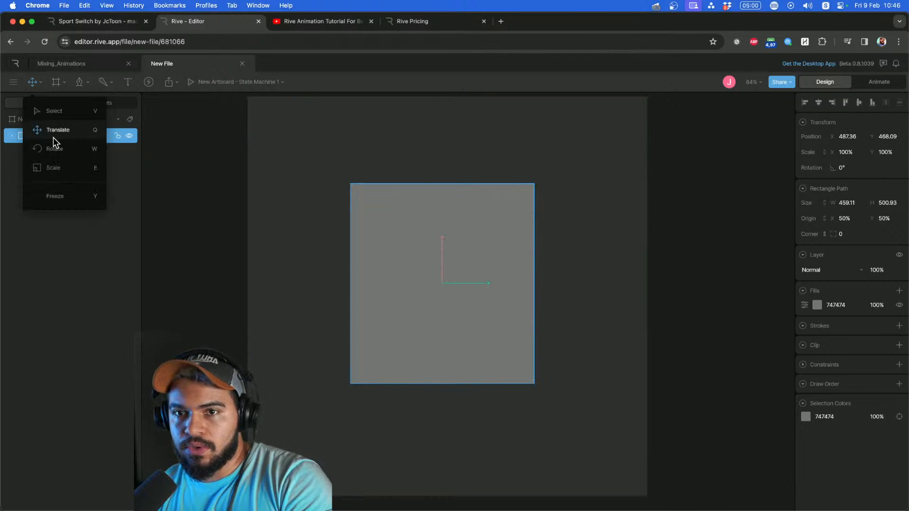
left_click(54, 155)
left_click_drag(378, 204, 381, 227)
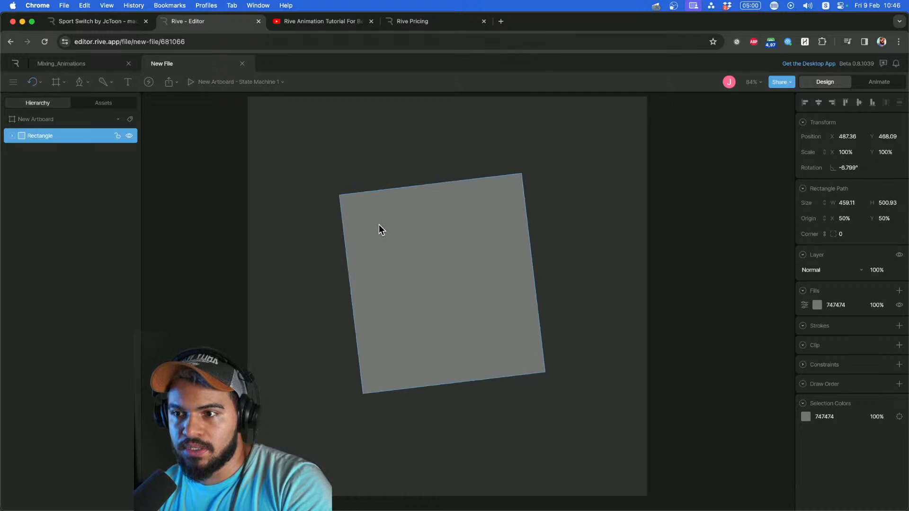
left_click(41, 82)
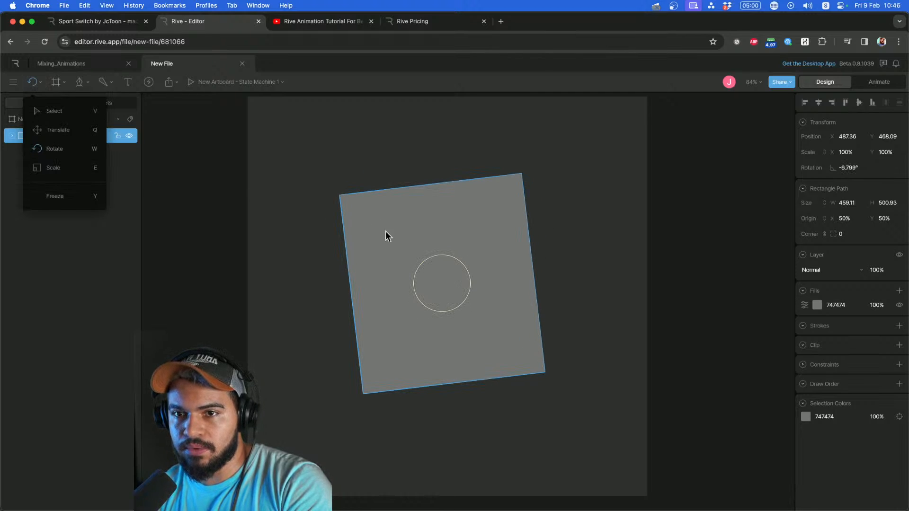
left_click(89, 169)
left_click_drag(399, 229, 408, 220)
Move, rotate and scale the rectangle freehand to about X 500, Y 465, a rotation of 26° and a scale of 116% by 62%.
left_click(42, 82)
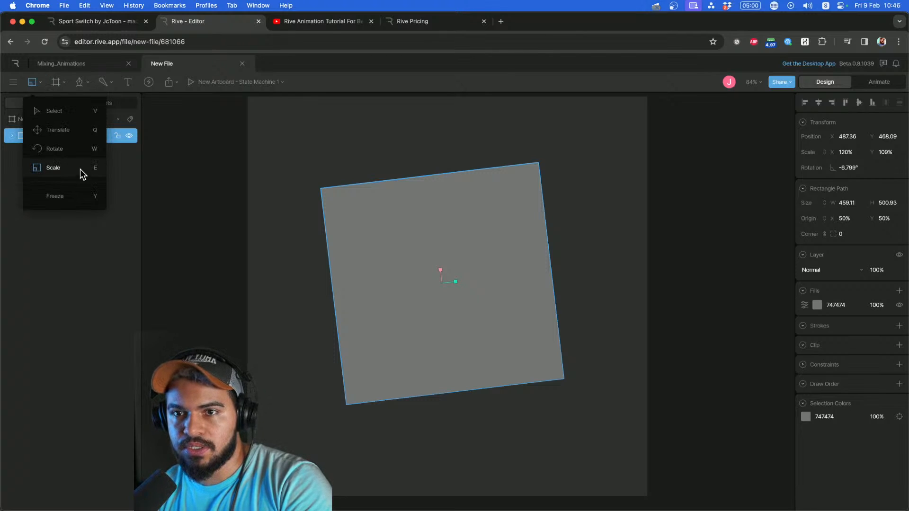
left_click(101, 126)
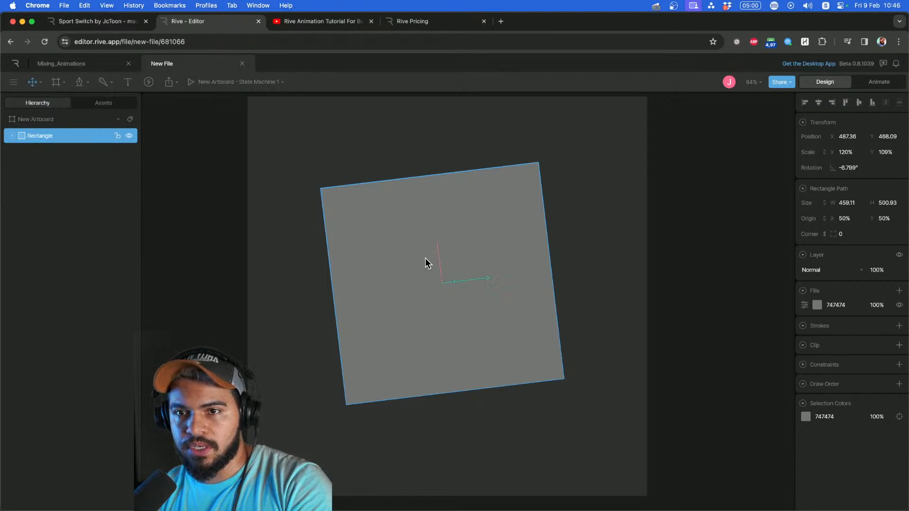
left_click(34, 87)
left_click(100, 127)
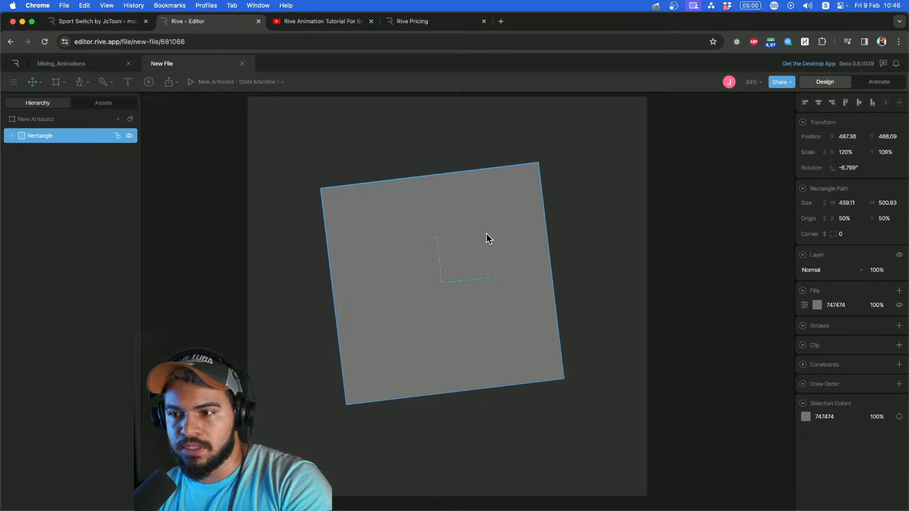
key("r")
left_click_drag(487, 234, 512, 225)
key("s")
left_click_drag(511, 224, 519, 277)
key("r")
key("s")
Straighten the rectangle to a rotation of 0° and rescale it to about 111% by 71%.
left_click(34, 82)
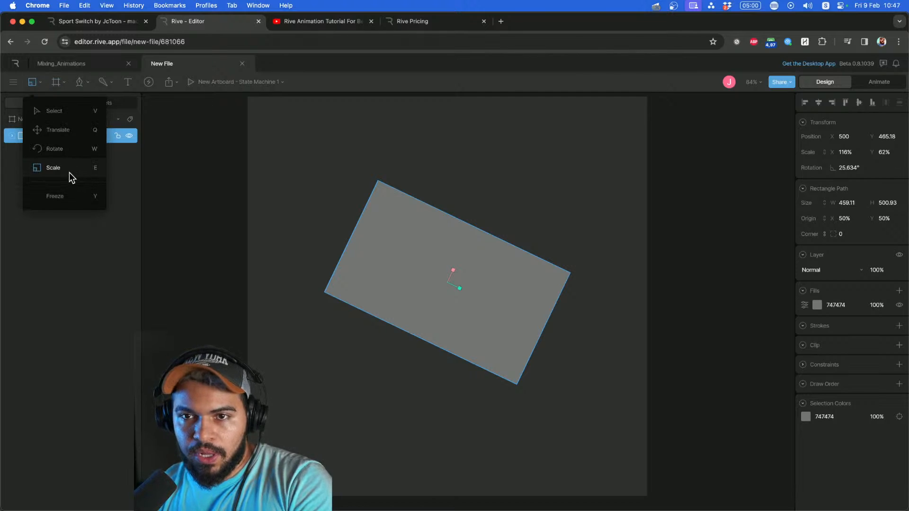
left_click(420, 256)
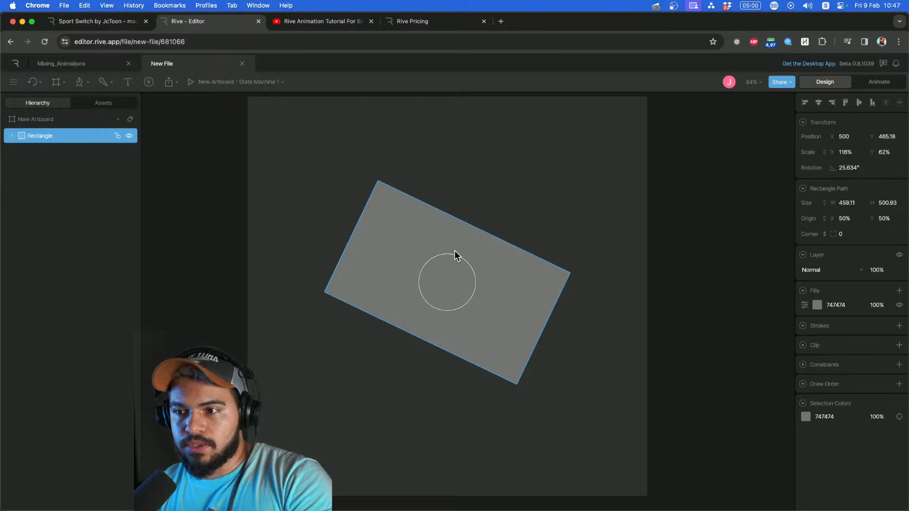
left_click_drag(500, 266, 519, 216)
key("r")
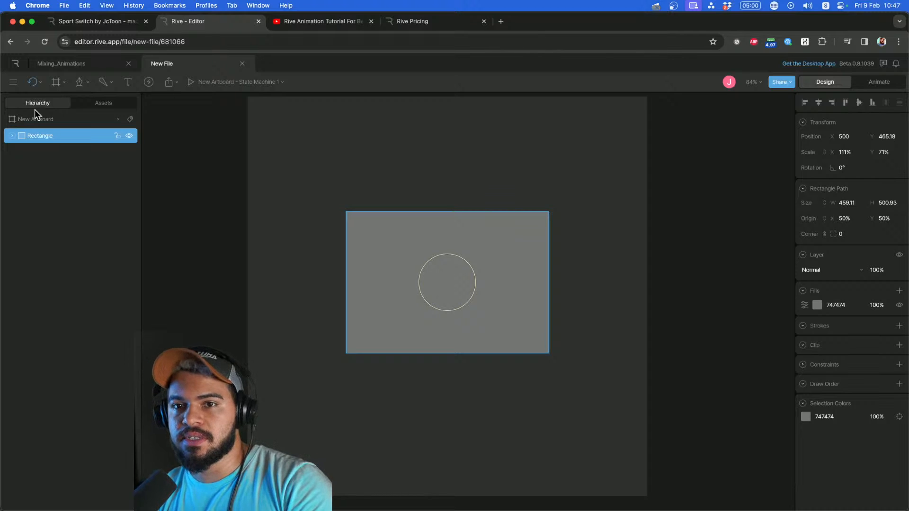
Create a second artboard about 955 by 1010 beside the existing one, with a small gap between them.
left_click(39, 122)
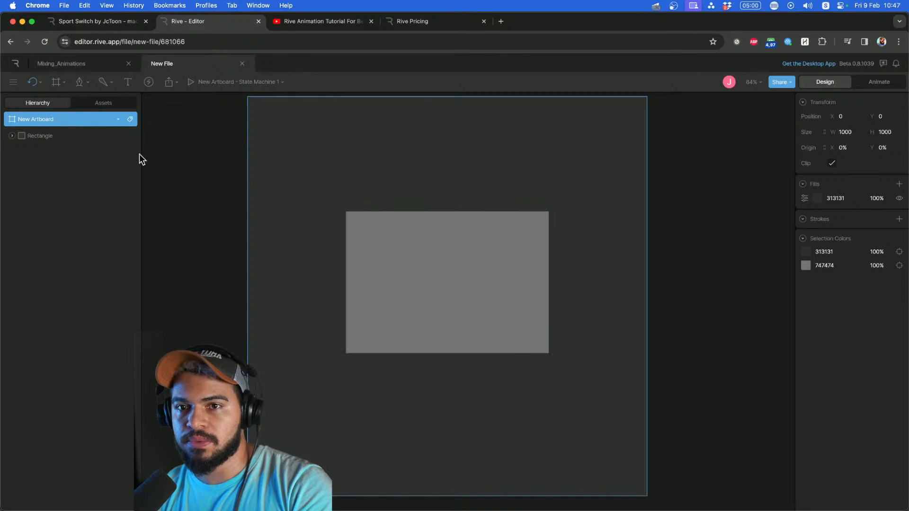
scroll(544, 243, "down", 3)
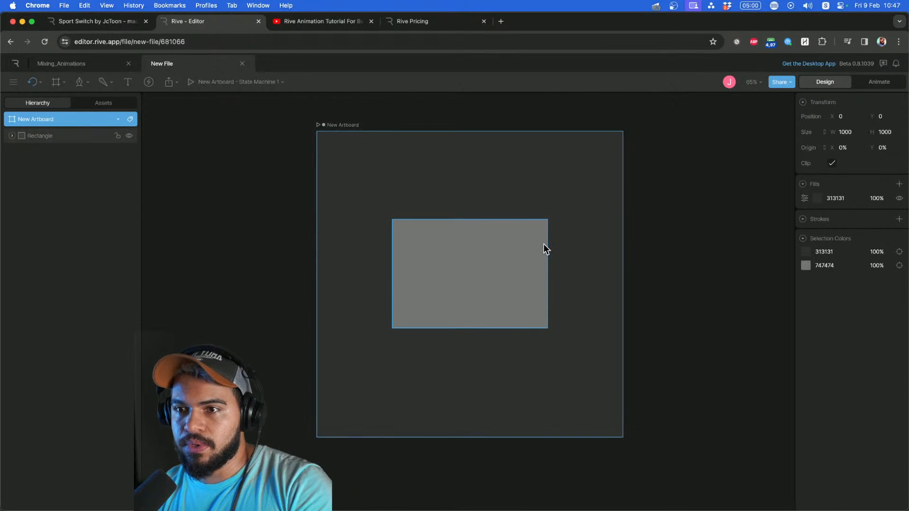
left_click_drag(543, 244, 392, 247)
scroll(393, 246, "down", 2)
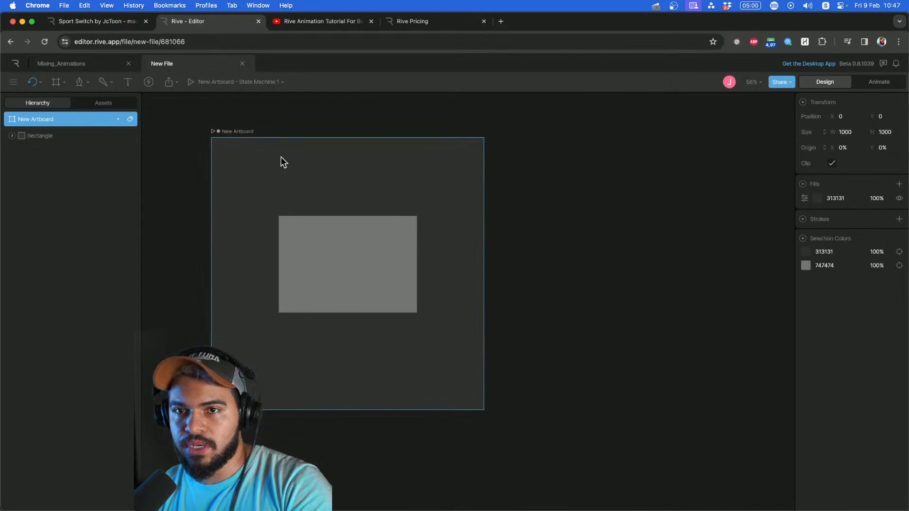
left_click(59, 89)
left_click(70, 105)
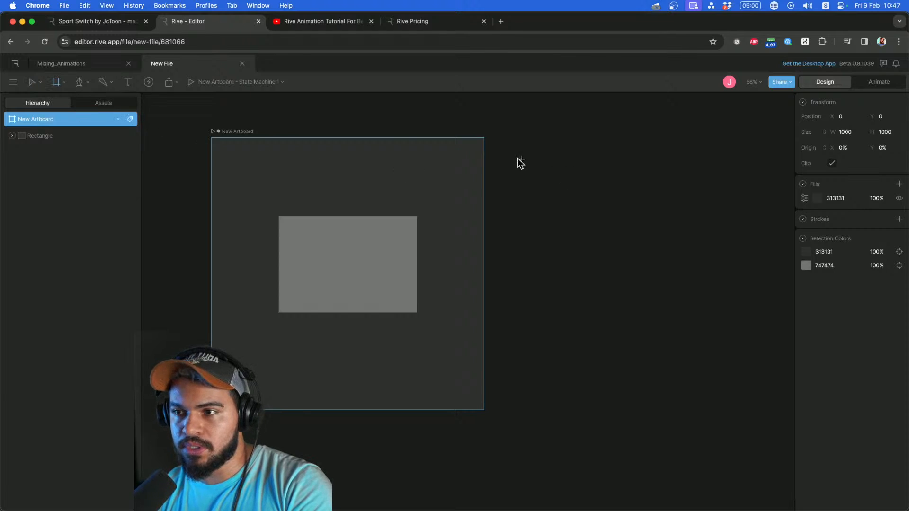
left_click_drag(502, 151, 693, 412)
left_click_drag(673, 400, 592, 403)
left_click_drag(615, 154, 685, 138)
scroll(573, 214, "left", 3)
scroll(573, 214, "up", 1)
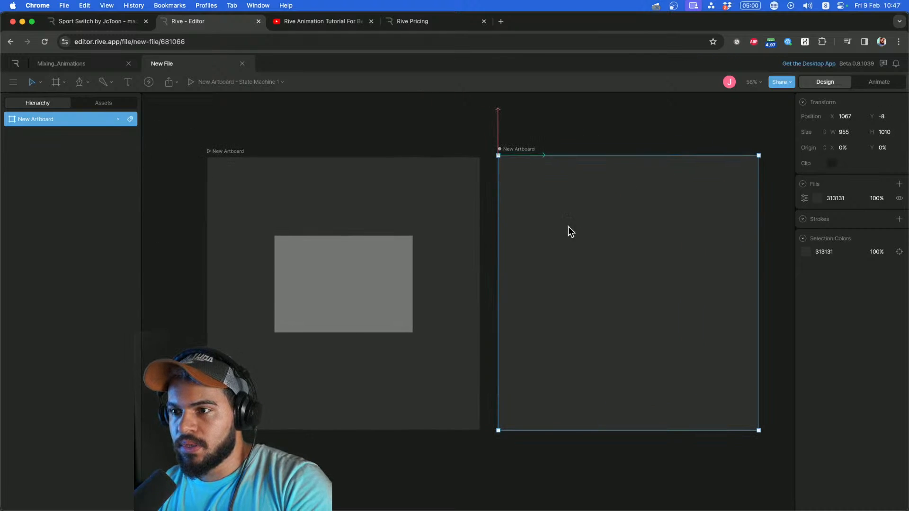
Select the first artboard, its rectangle and the second artboard in turn to compare their hierarchies.
left_click(284, 176)
left_click(226, 152)
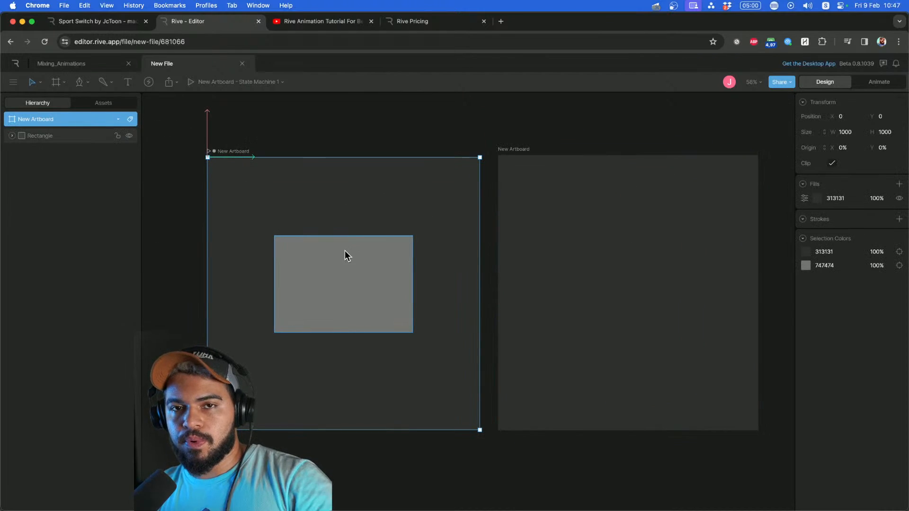
left_click(334, 256)
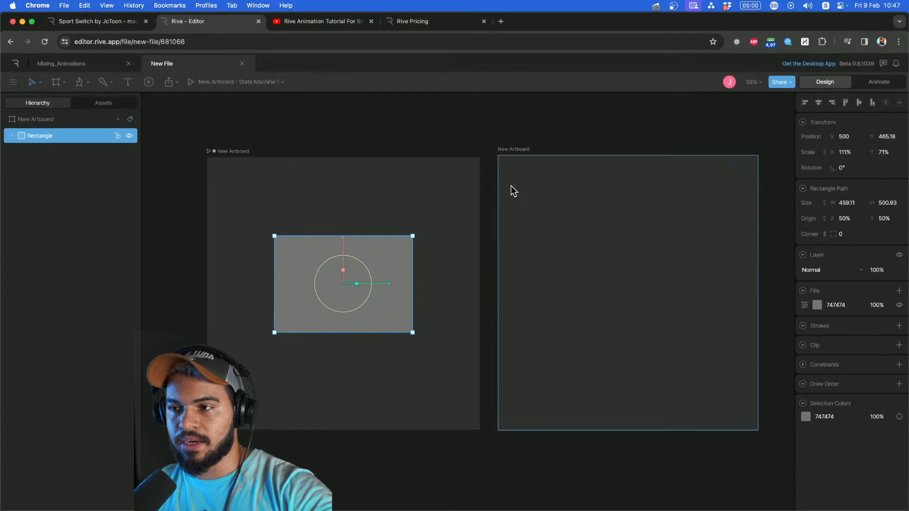
left_click(522, 150)
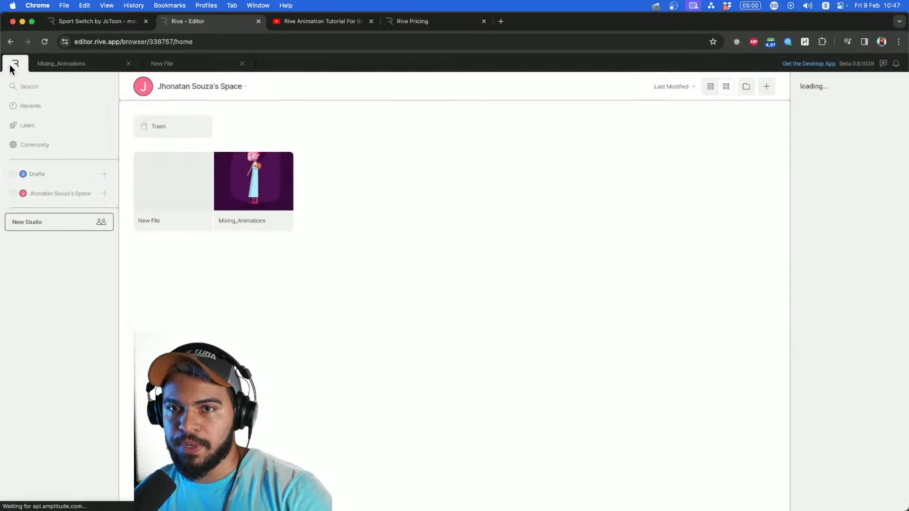
Go back to the file browser, view the drafts, and select New File in the personal space.
left_click(10, 61)
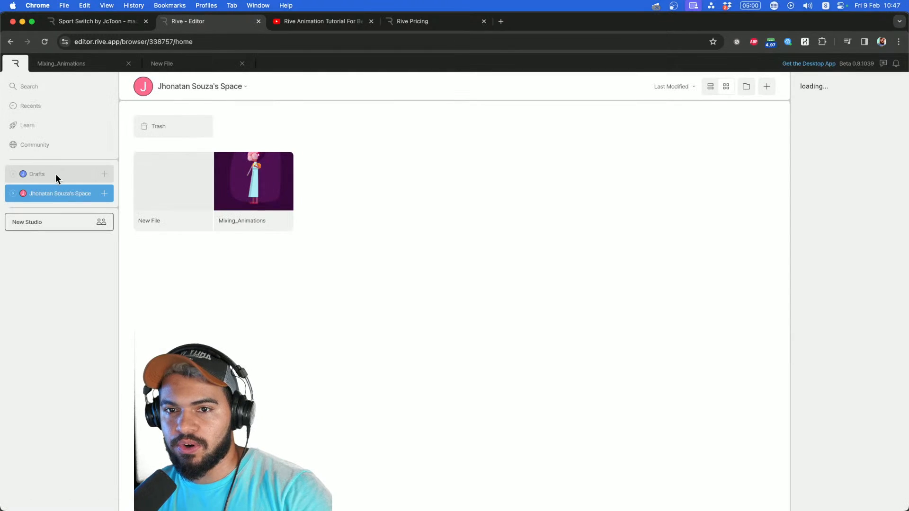
left_click(52, 175)
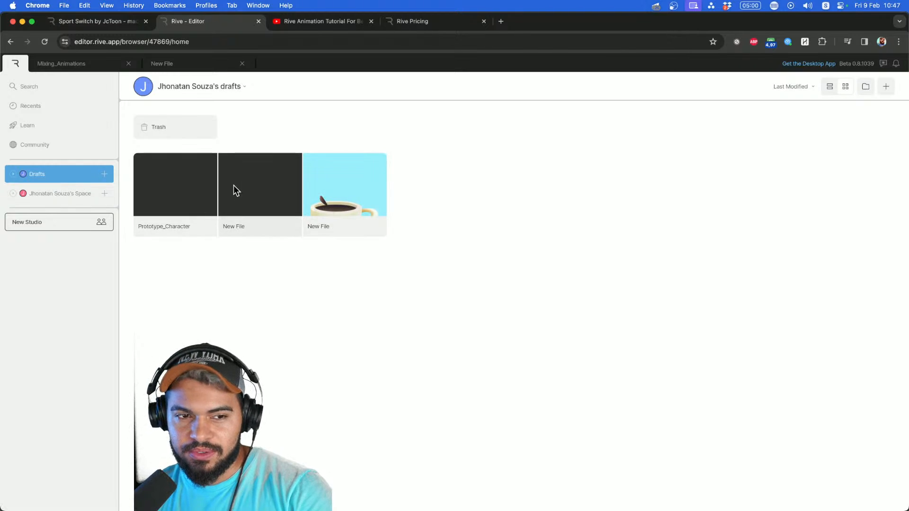
left_click(54, 191)
left_click(155, 175)
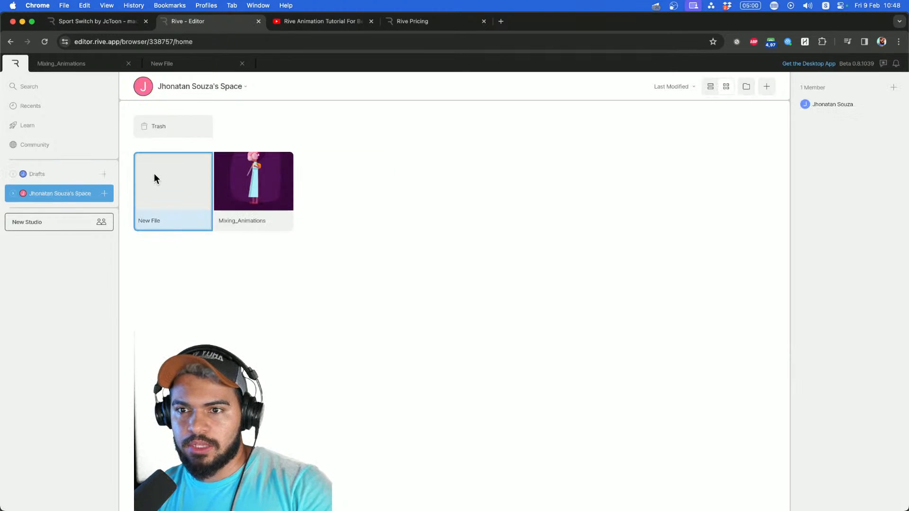
Open New File from the file browser and select the rectangle on its first artboard.
double_click(172, 195)
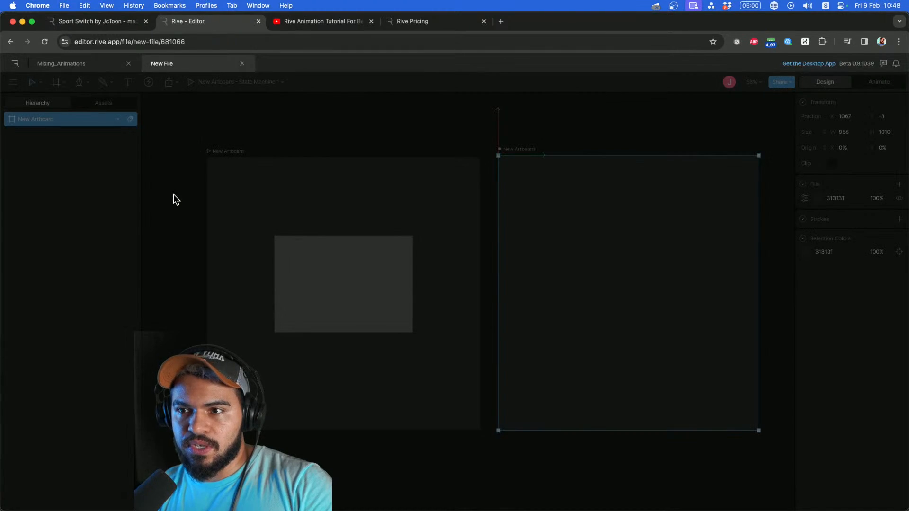
left_click(297, 263)
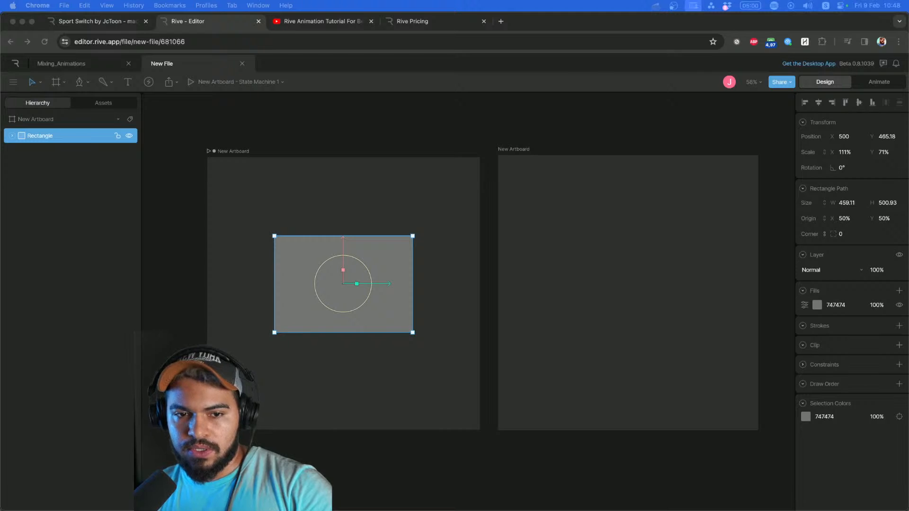
left_click(346, 260)
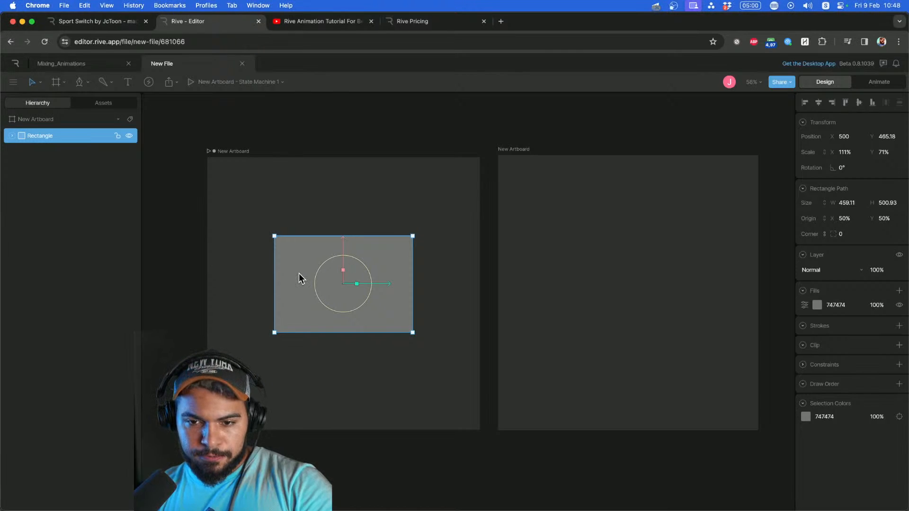
left_click(86, 63)
left_click(201, 61)
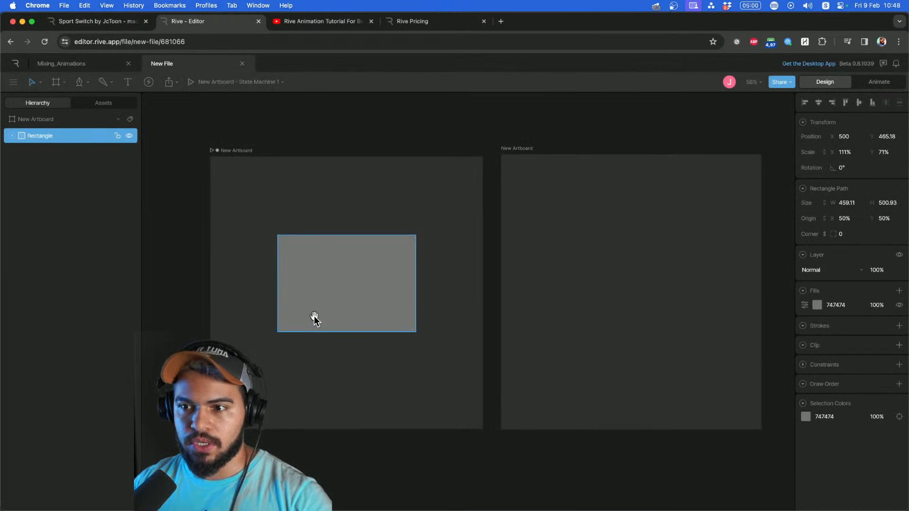
Expand the rectangle in the hierarchy to reveal its nested path.
scroll(305, 311, "up", 2)
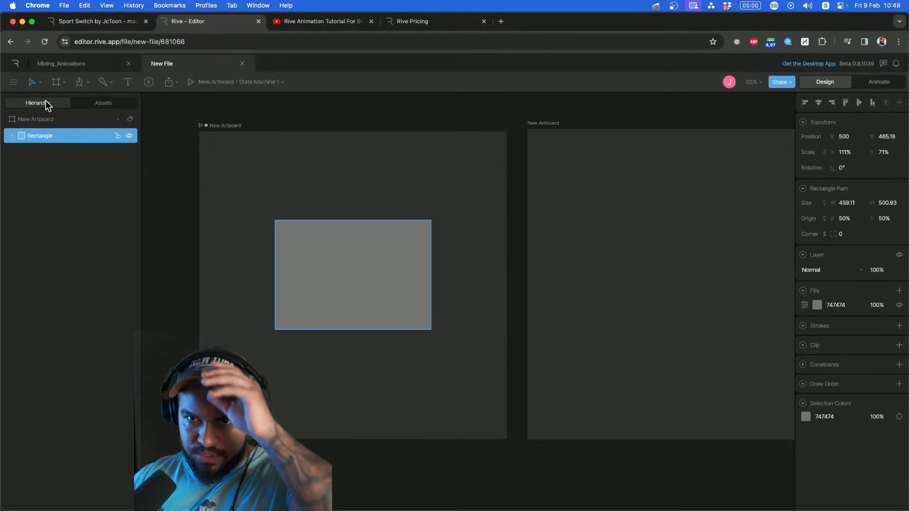
left_click(9, 138)
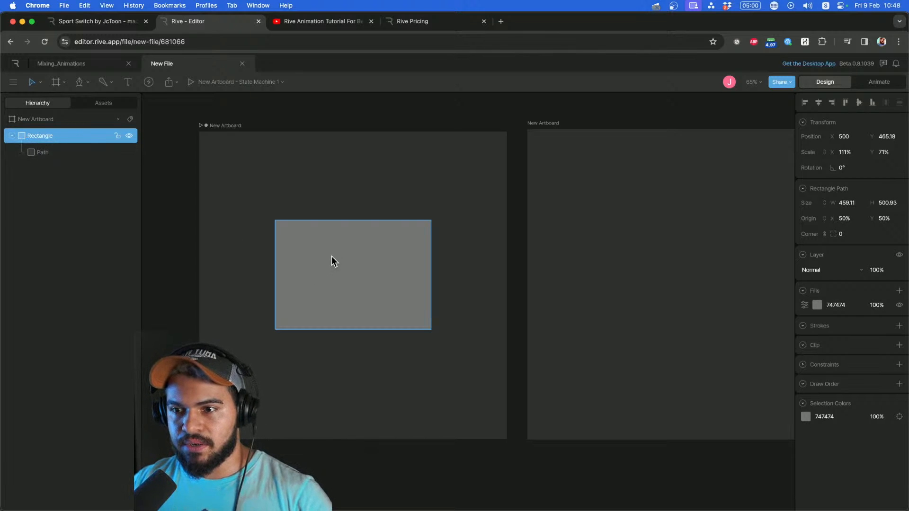
scroll(299, 257, "up", 1)
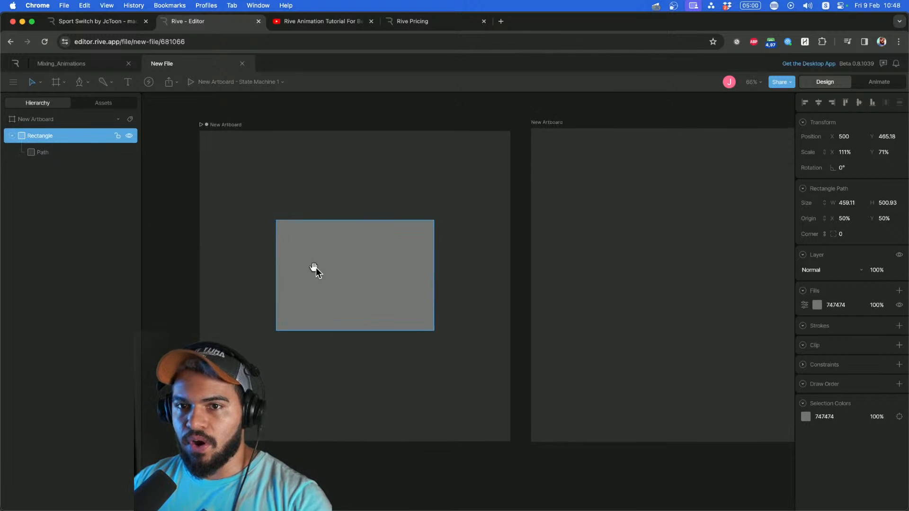
left_click_drag(310, 265, 335, 257)
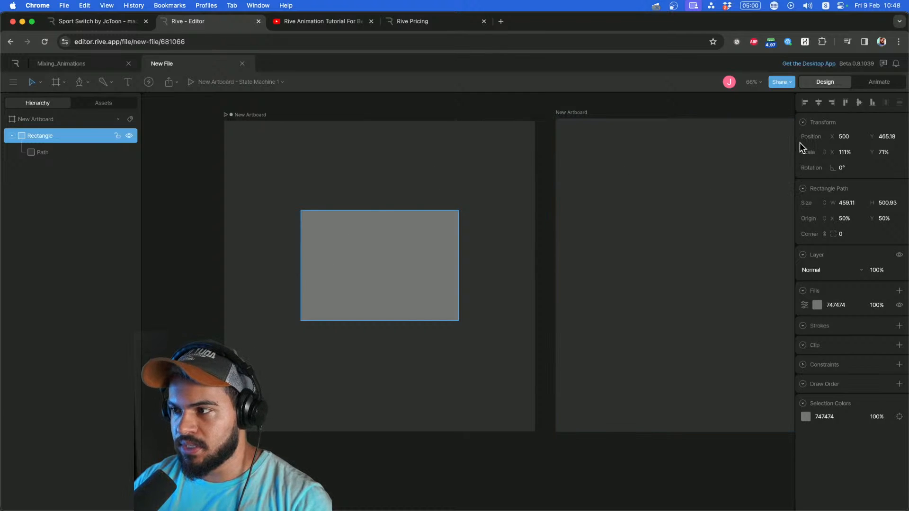
scroll(312, 265, "up", 2)
left_click_drag(316, 271, 329, 277)
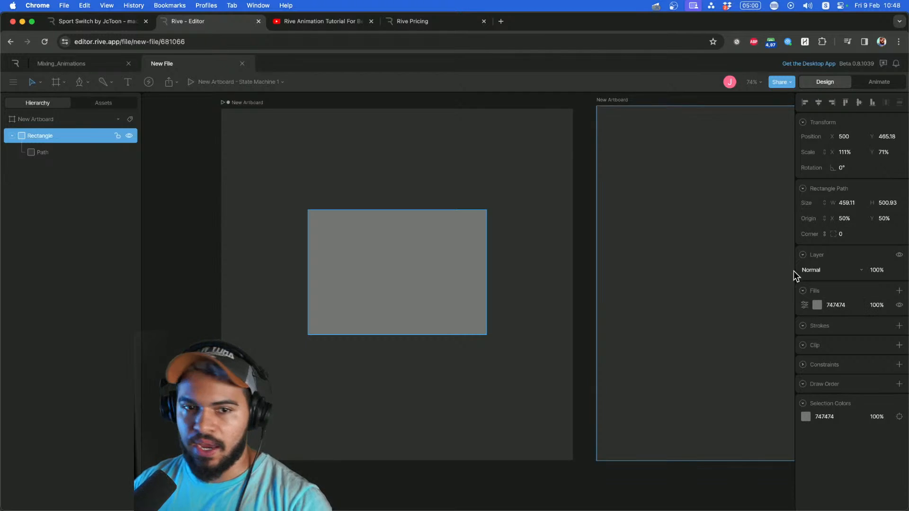
Launch Cursor Pro through a system search and close its welcome window.
key("super+space")
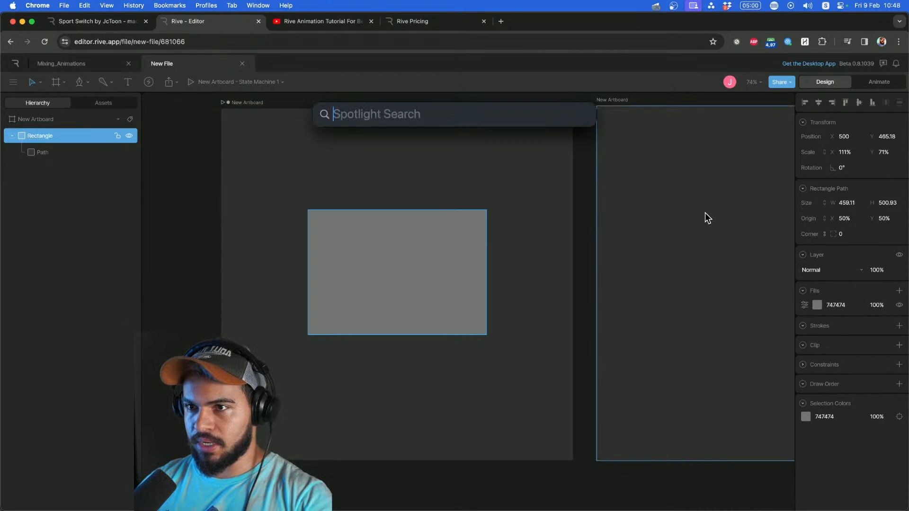
type("pro")
key("Return")
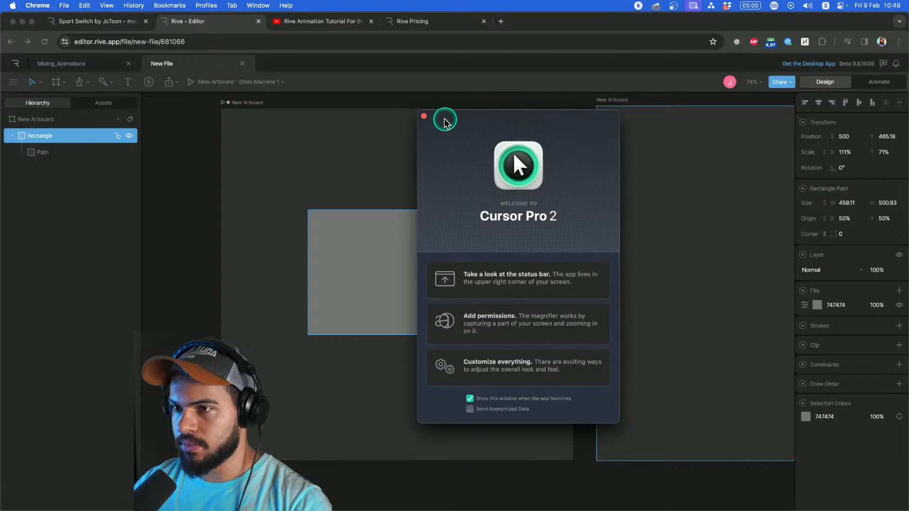
left_click(423, 116)
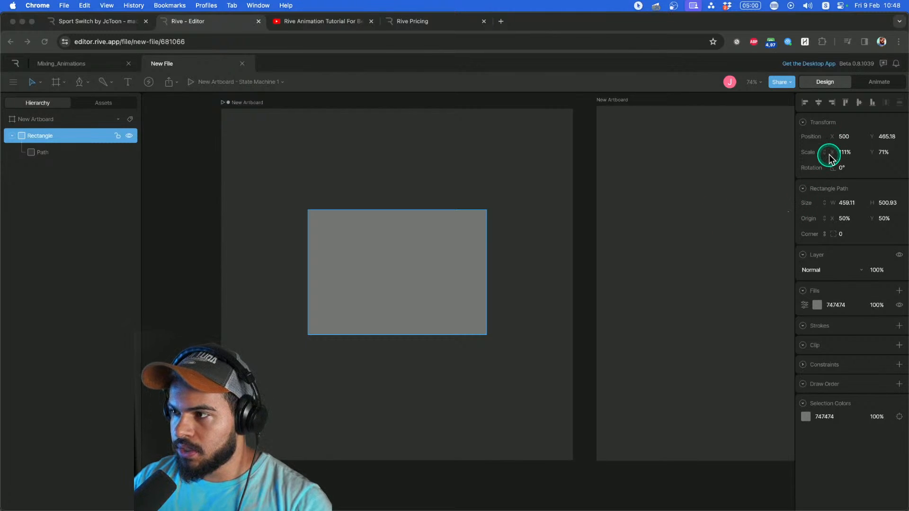
Move the rectangle to X 467.25, Y 521.63, scale it to 63% by 97% and rotate it to 7.191°.
scroll(543, 260, "up", 1)
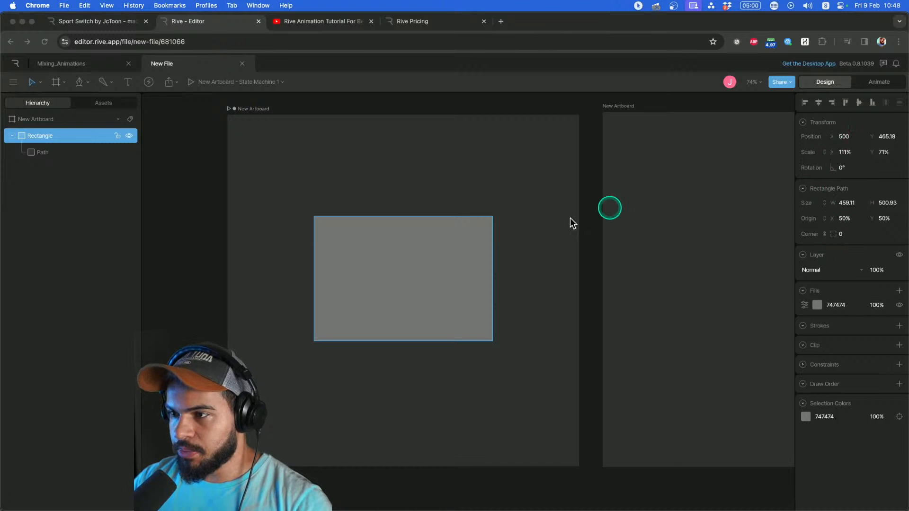
left_click(445, 238)
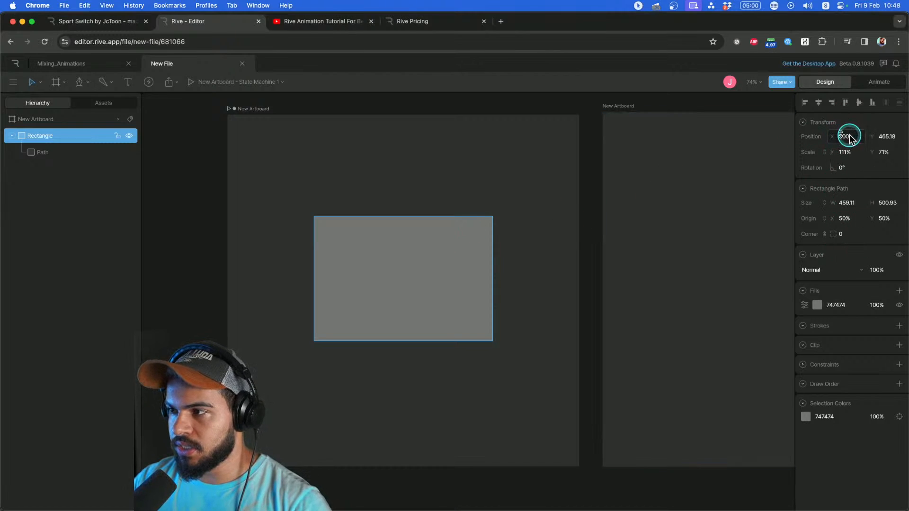
left_click_drag(849, 137, 873, 113)
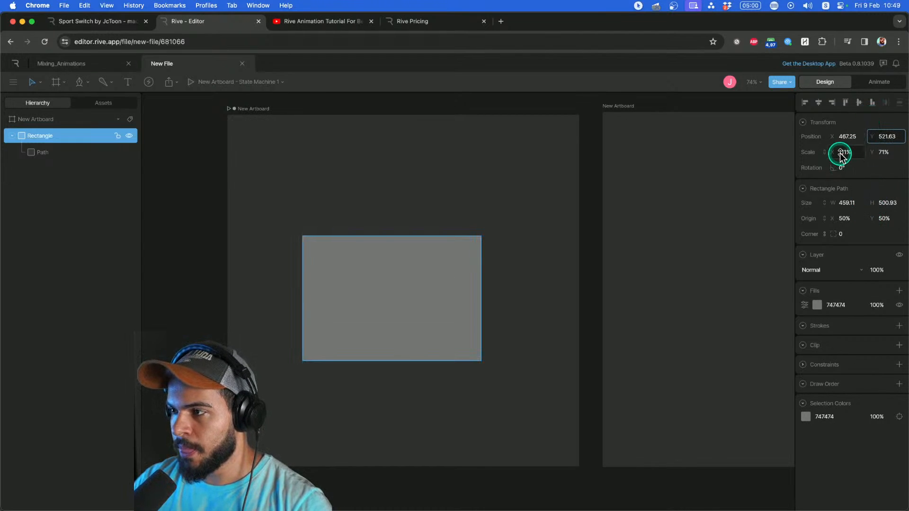
mouse_move(841, 156)
left_mouse_down()
mouse_move(806, 162)
mouse_move(849, 155)
mouse_move(853, 138)
mouse_move(844, 157)
mouse_move(878, 157)
mouse_move(843, 167)
mouse_move(826, 148)
left_mouse_up()
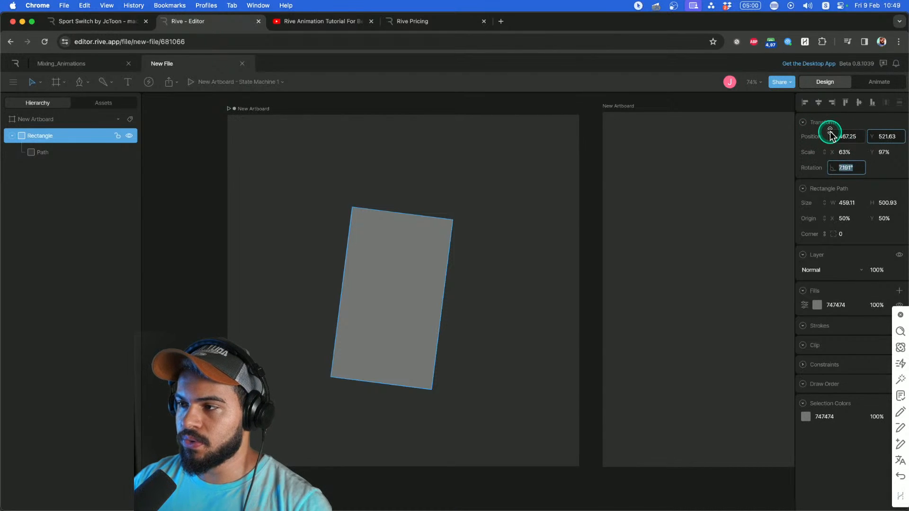
Set the rectangle path's width to 459.41, view the nested path's properties and reselect the rectangle.
left_click(842, 209)
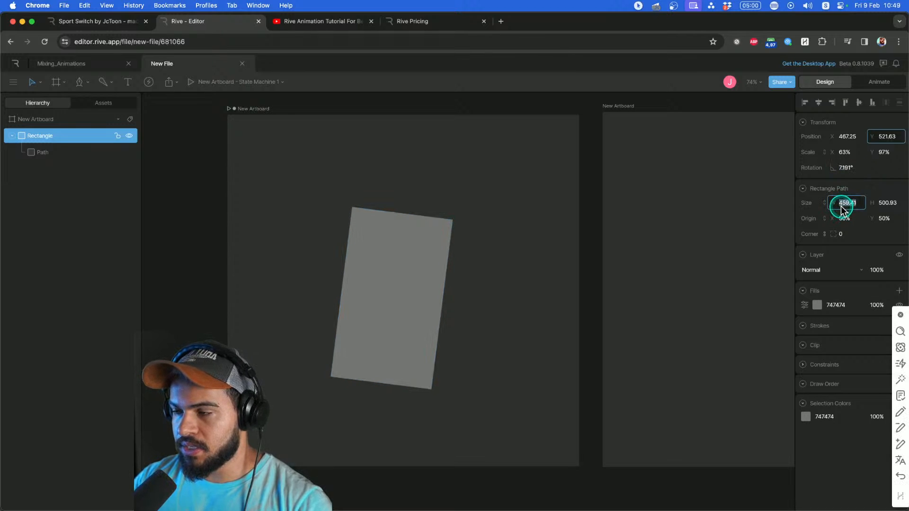
left_click(837, 199)
double_click(431, 238)
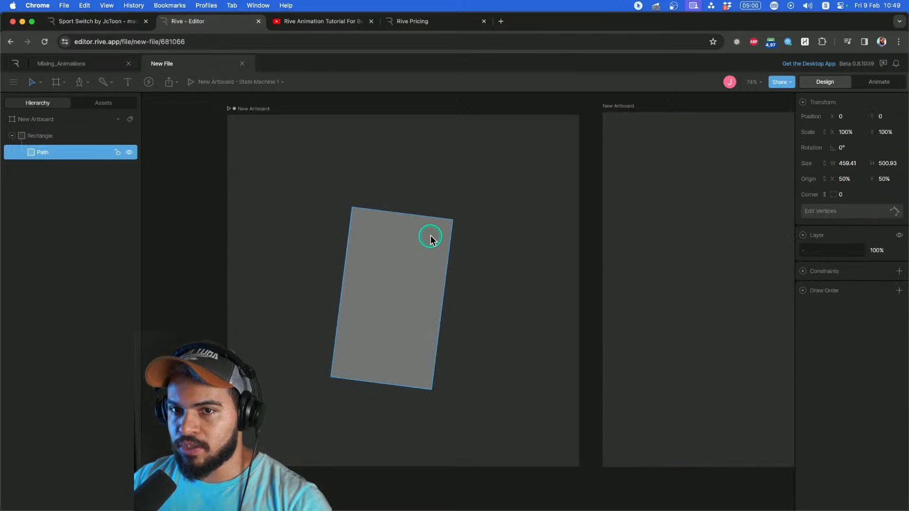
left_click(78, 136)
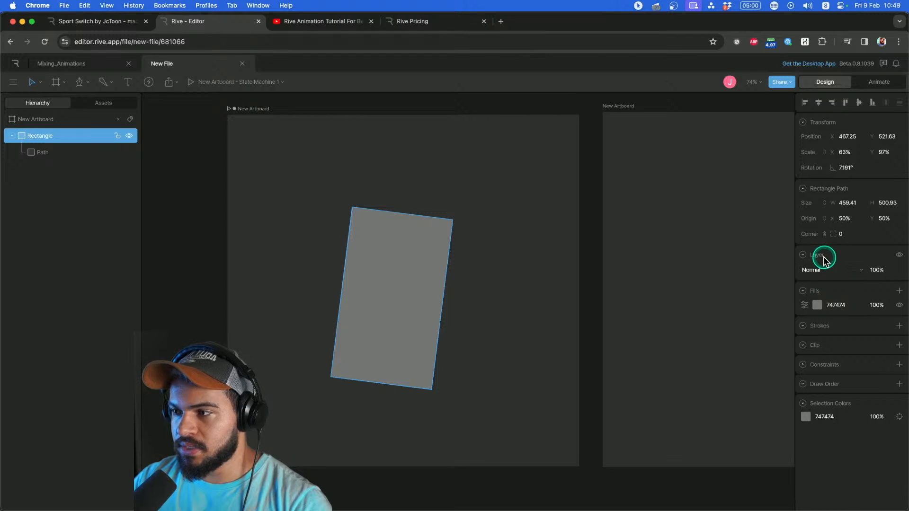
Try the Multiply blend mode on the rectangle and undo it.
left_click(832, 270)
left_click(833, 271)
left_click(834, 269)
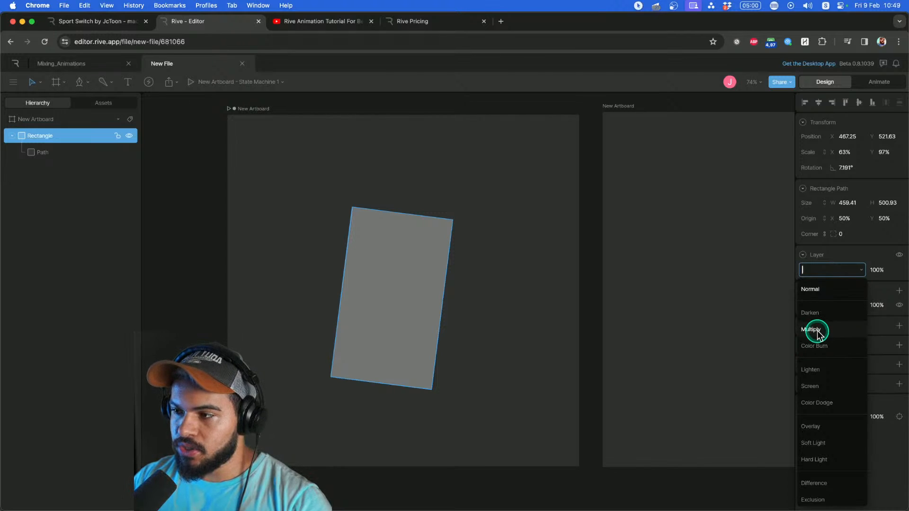
left_click(827, 271)
left_click(827, 270)
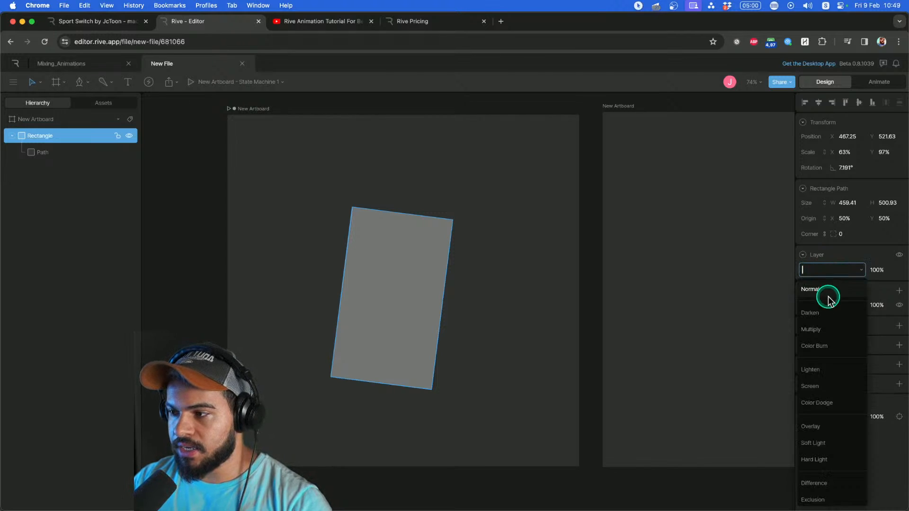
left_click(811, 329)
key("super+z")
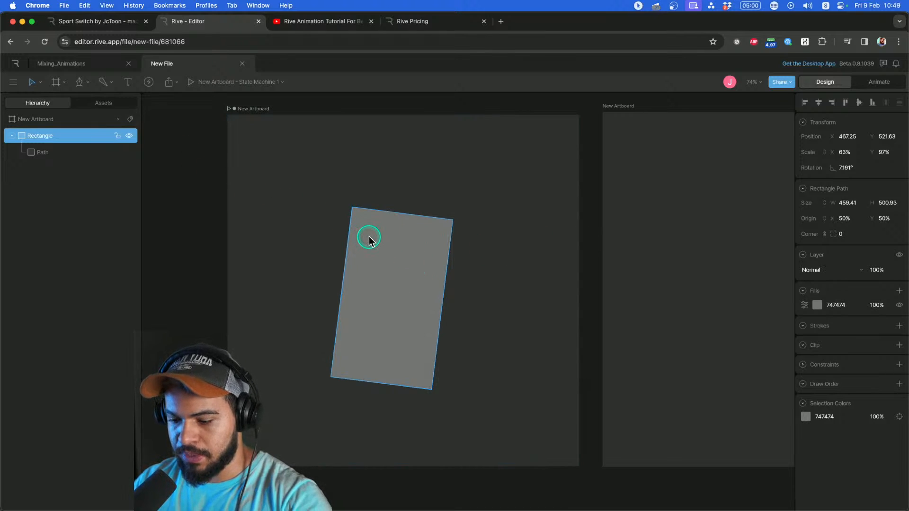
Delete the rectangle and place an ellipse about 556 by 560 near the first artboard's centre.
key("Delete")
left_click(84, 85)
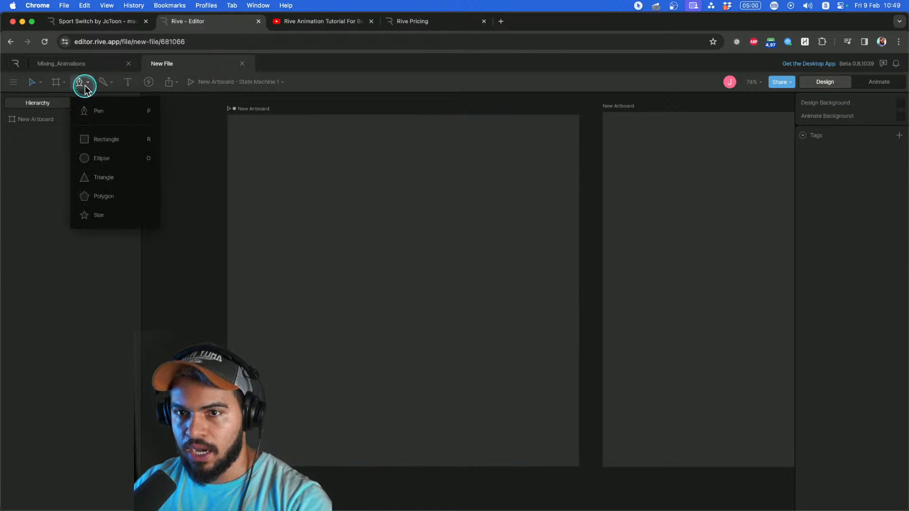
left_click(96, 158)
left_click_drag(349, 204, 545, 402)
left_click_drag(499, 342, 465, 331)
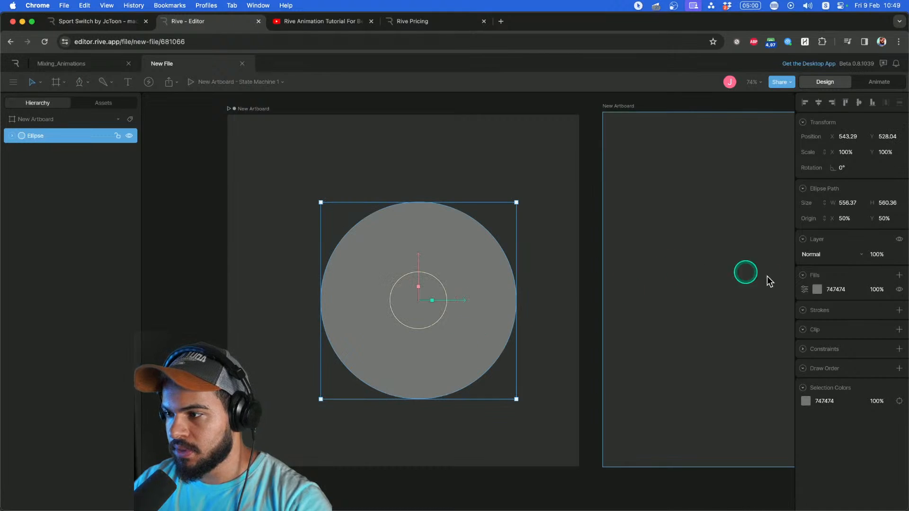
Set the ellipse's solid fill to yellow FFC710.
left_click(817, 289)
left_click_drag(717, 383, 786, 303)
left_click_drag(724, 383, 727, 383)
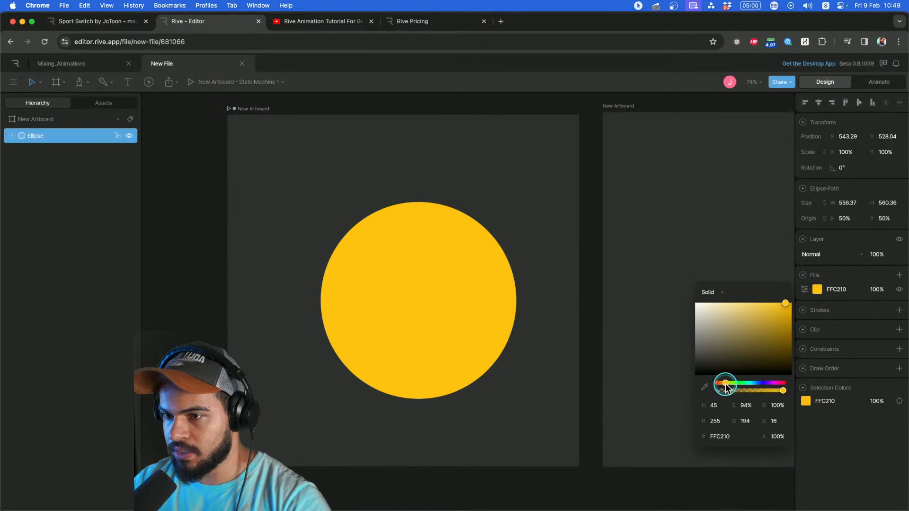
left_click(428, 300)
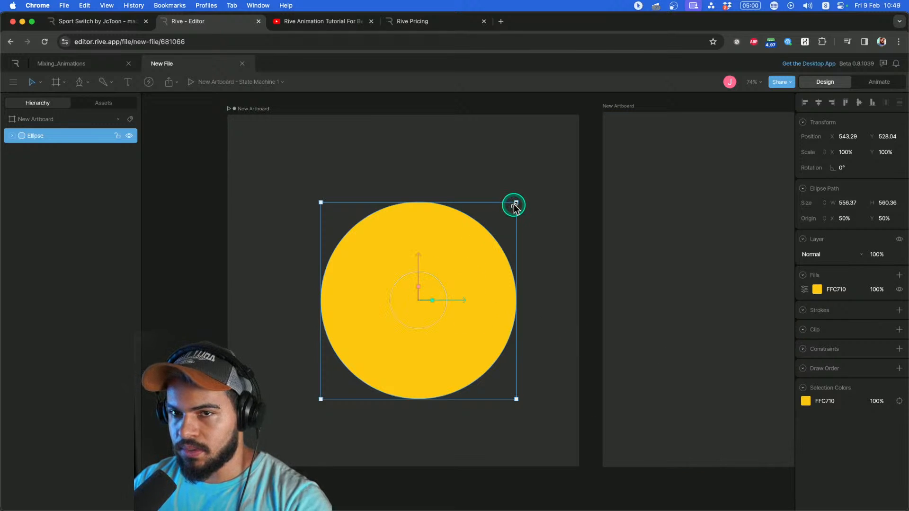
Add a second ellipse about 479 by 470 over the yellow one and fill it with white FFFFFF.
left_click_drag(516, 207, 479, 241)
left_click(818, 290)
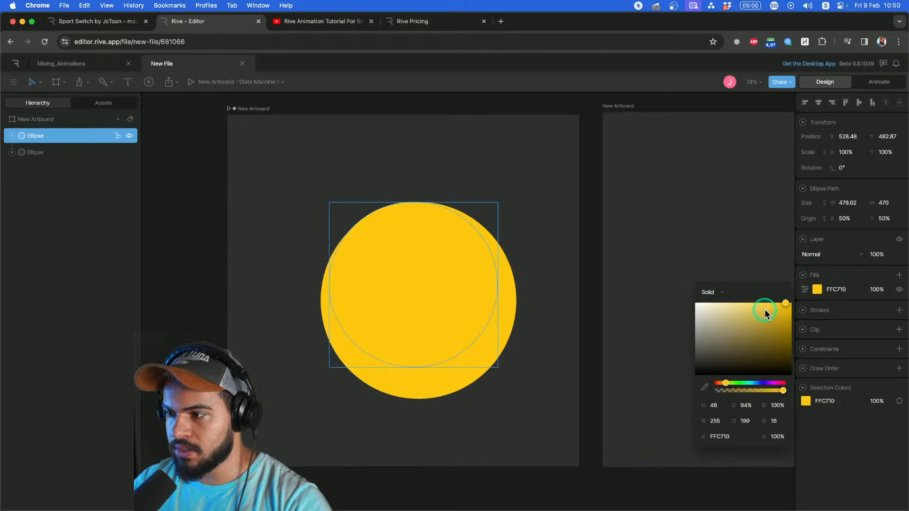
left_click_drag(765, 310, 687, 300)
Shift the white ellipse's path to X 7.34 and reselect the white ellipse itself.
left_click_drag(496, 288, 475, 293)
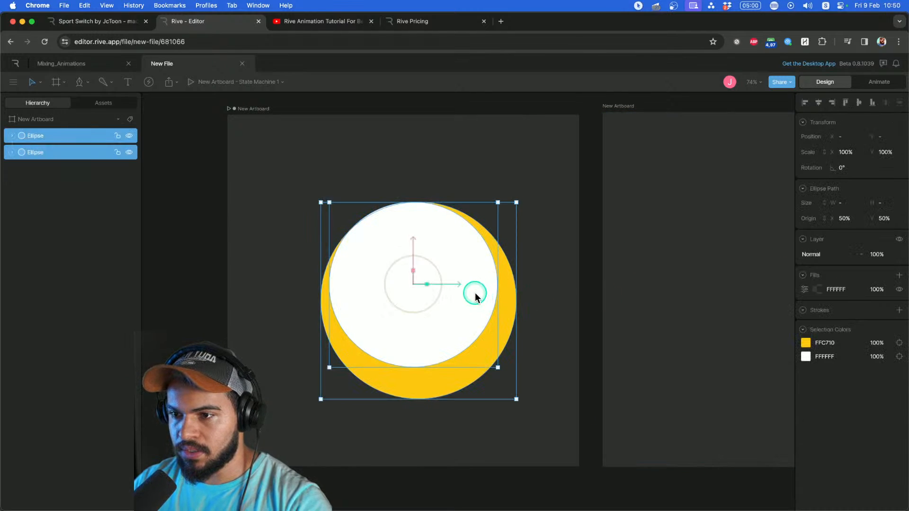
double_click(474, 298)
double_click(475, 299)
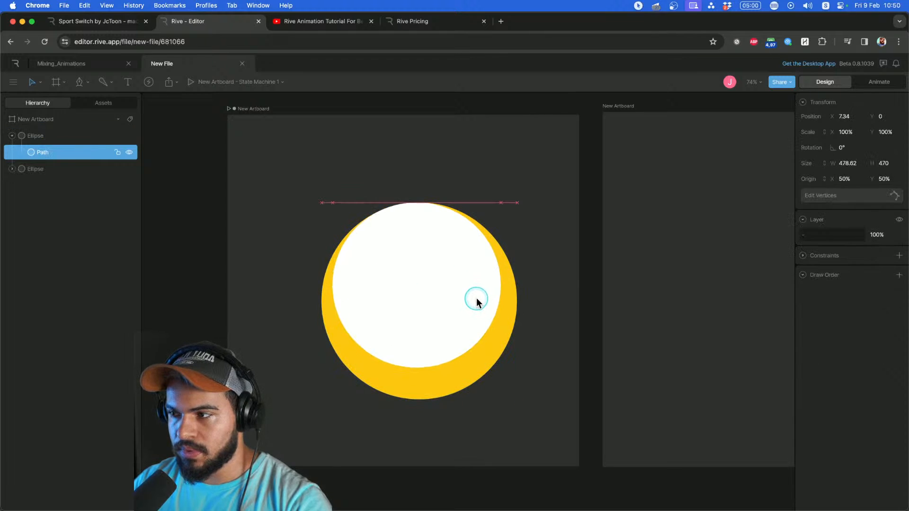
key("Escape")
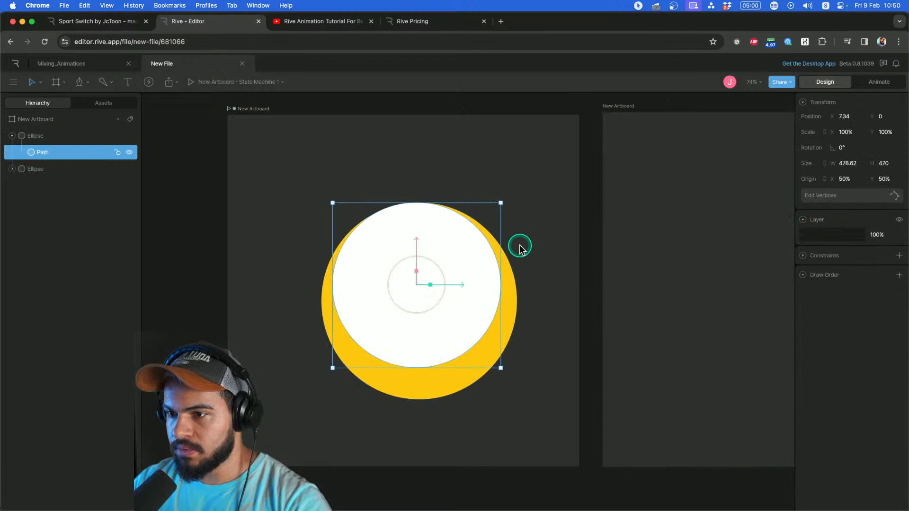
left_click(53, 135)
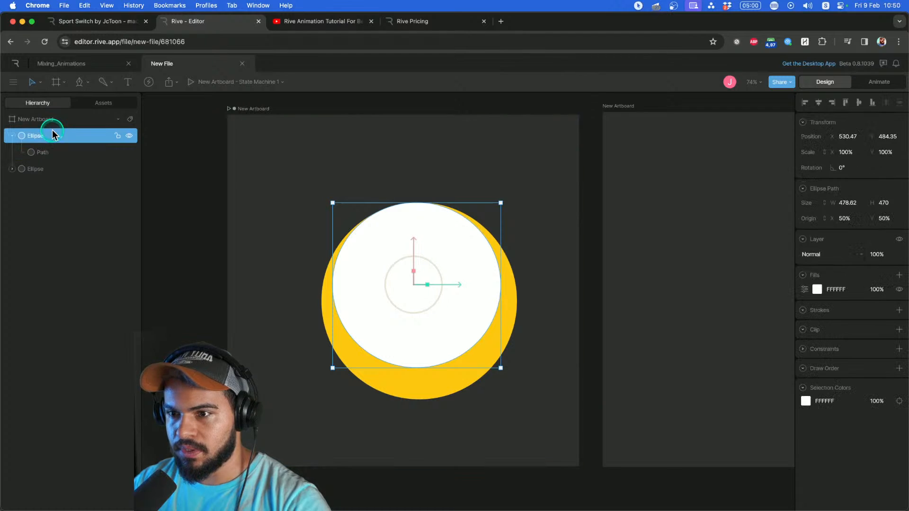
Try the Screen blend mode on the white ellipse, and settle on Overlay with about 44% opacity.
left_click(816, 254)
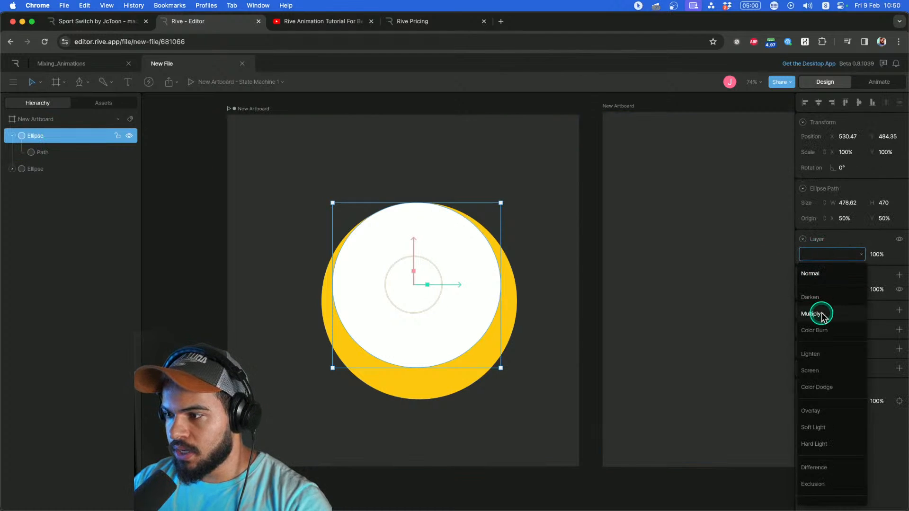
left_click(822, 370)
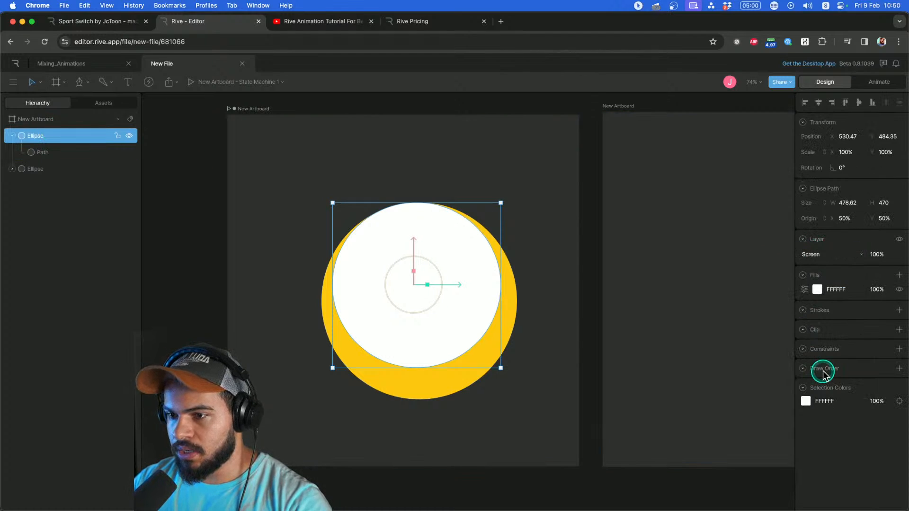
left_click(838, 254)
left_click(812, 411)
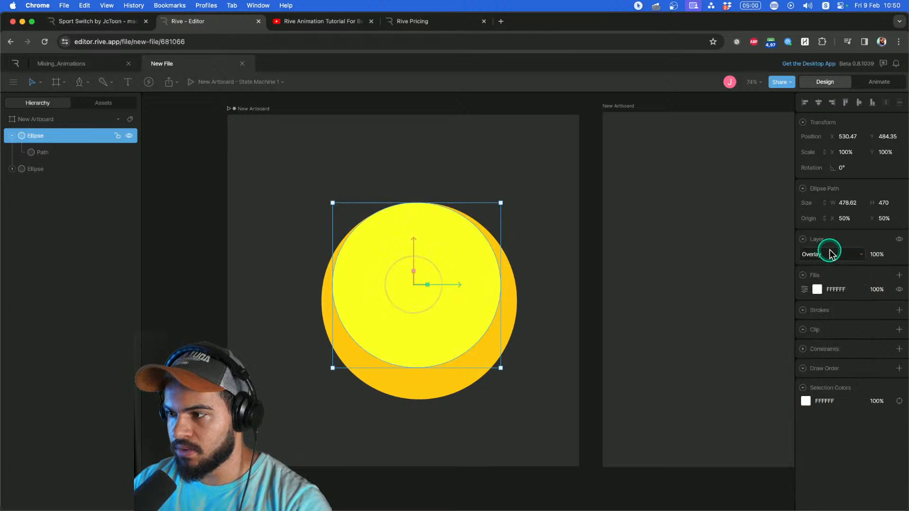
left_click_drag(877, 254, 853, 374)
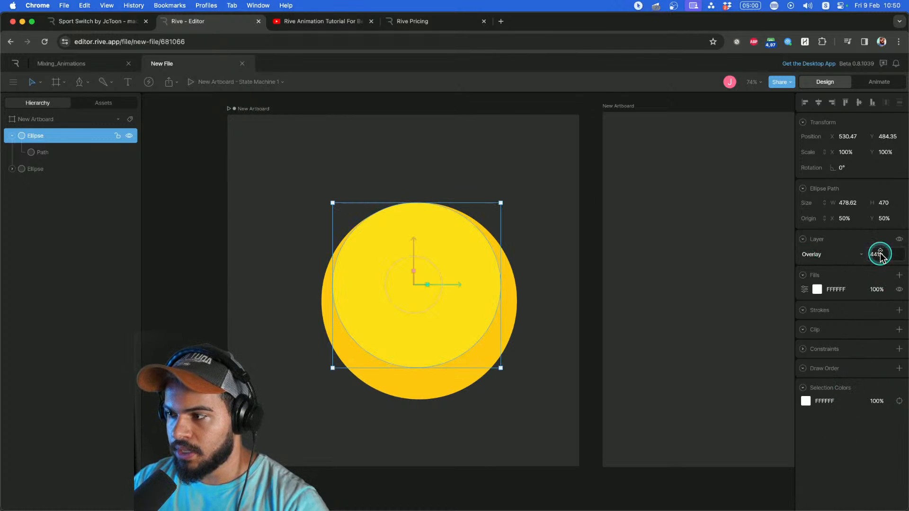
Lower the white ellipse's layer opacity to 41% and check its fill colour.
left_click_drag(880, 256, 892, 252)
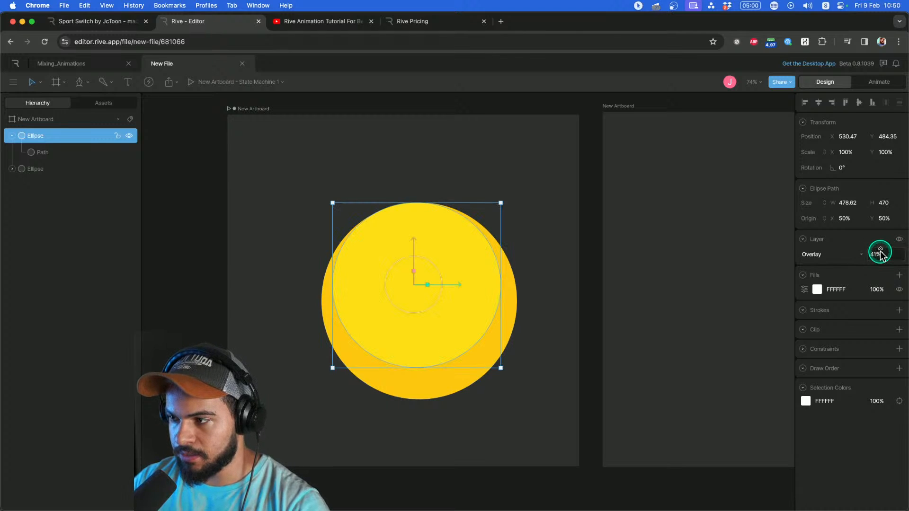
left_click(817, 289)
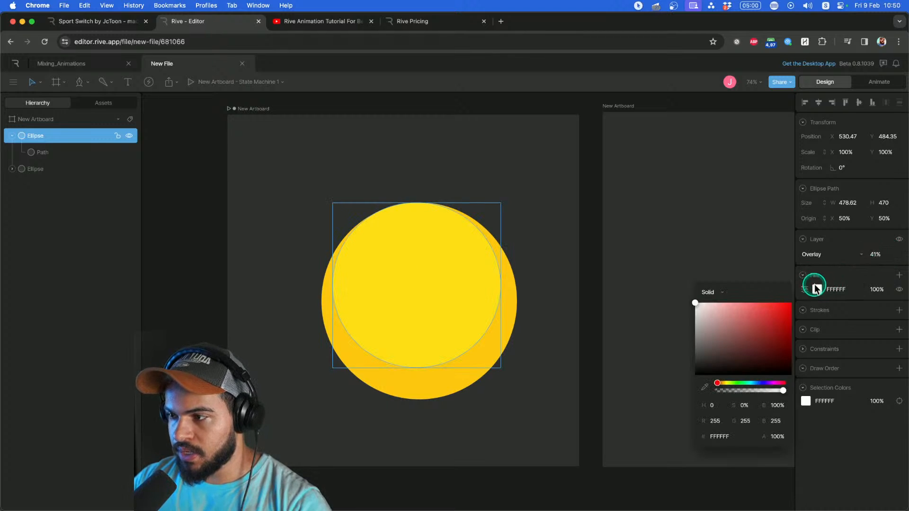
left_click(816, 277)
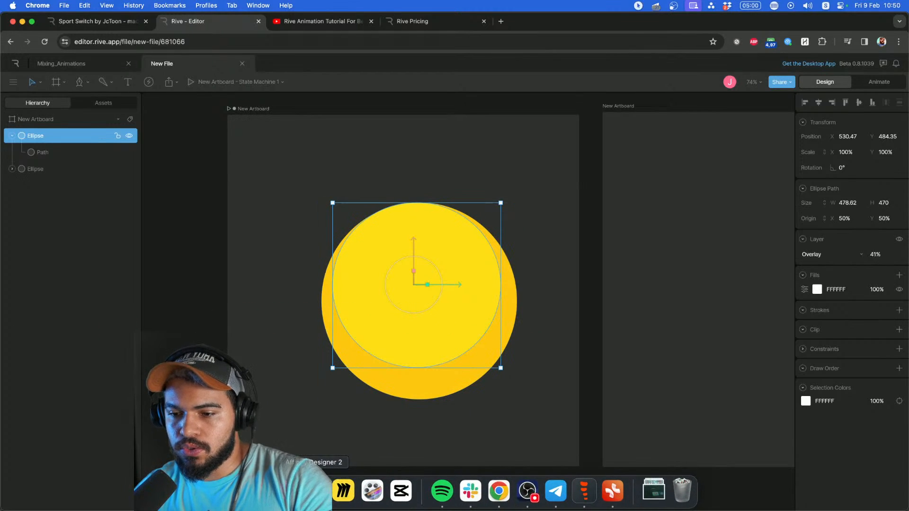
Switch to Affinity Designer to view its recent files and layer list, and return to the Rive editor in Chrome.
right_click(315, 492)
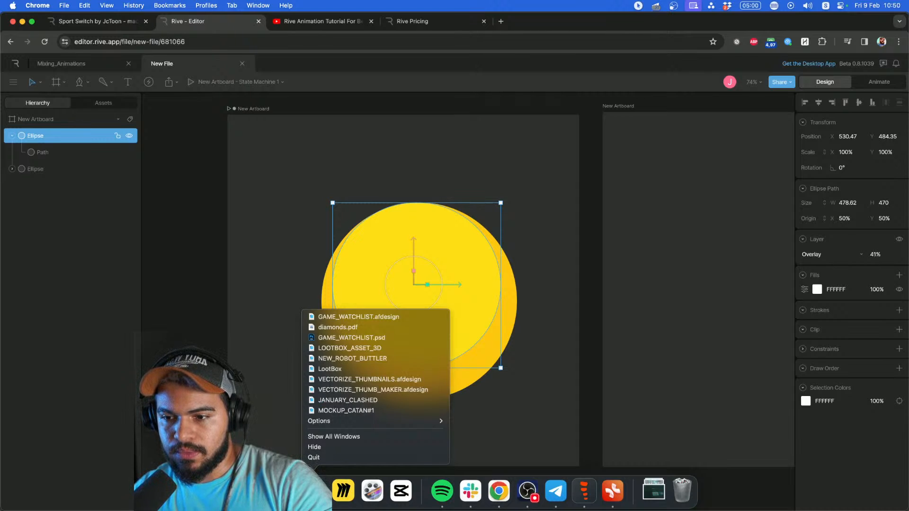
left_click(315, 492)
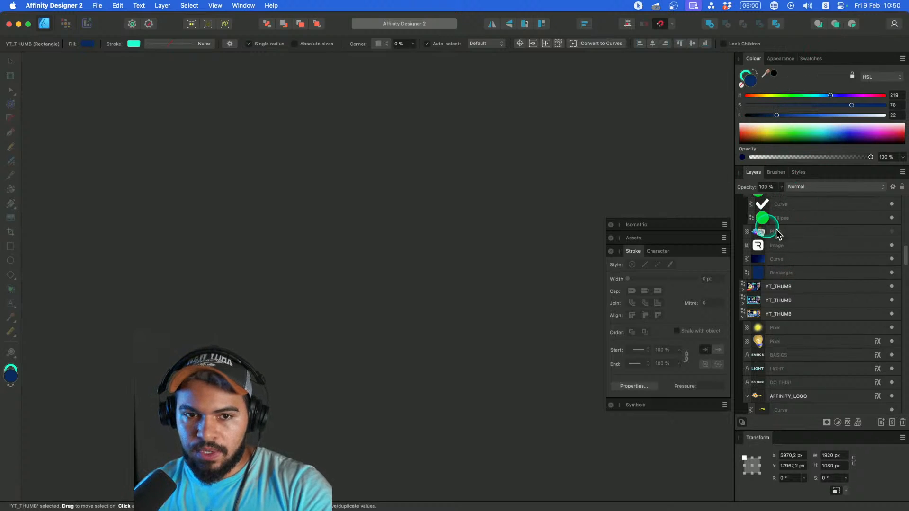
mouse_move(430, 508)
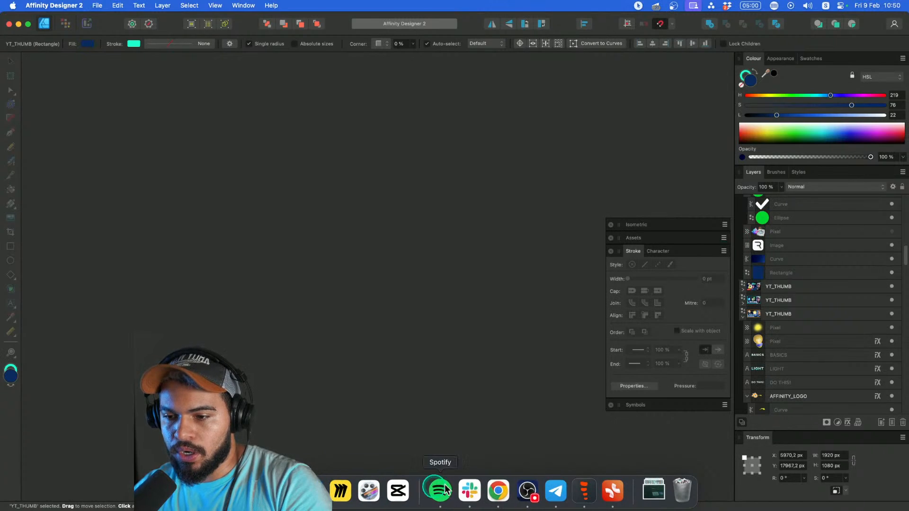
left_click(503, 495)
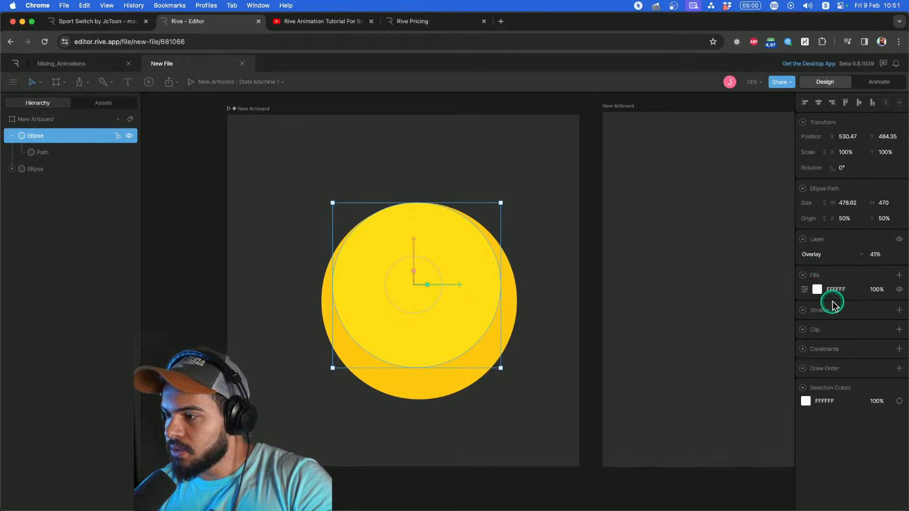
Toggle the white ellipse's fill visibility off and on several times, leaving it visible.
left_click(897, 290)
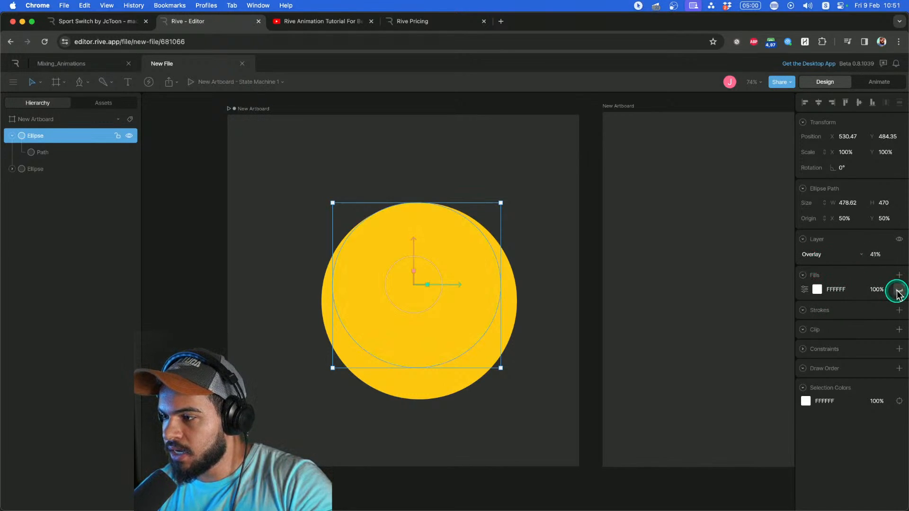
left_click(897, 290)
left_click(898, 291)
left_click(898, 292)
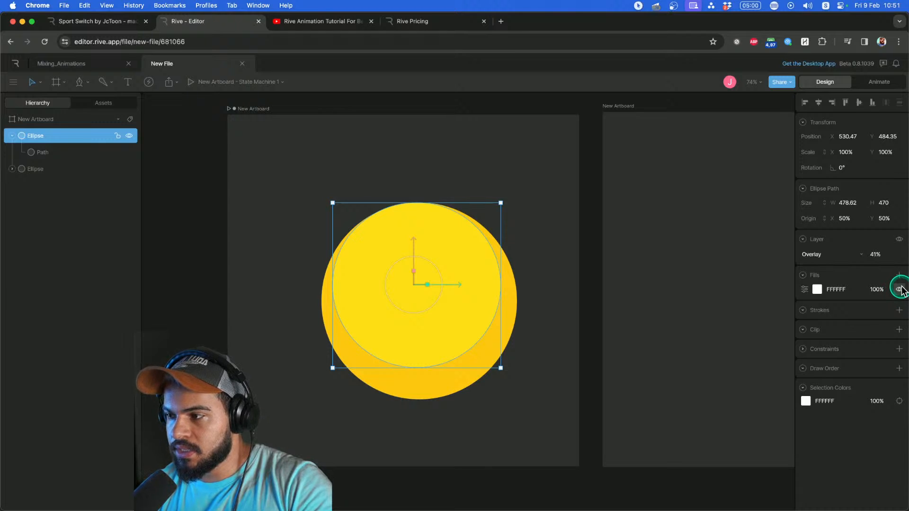
left_click(900, 290)
left_click(899, 290)
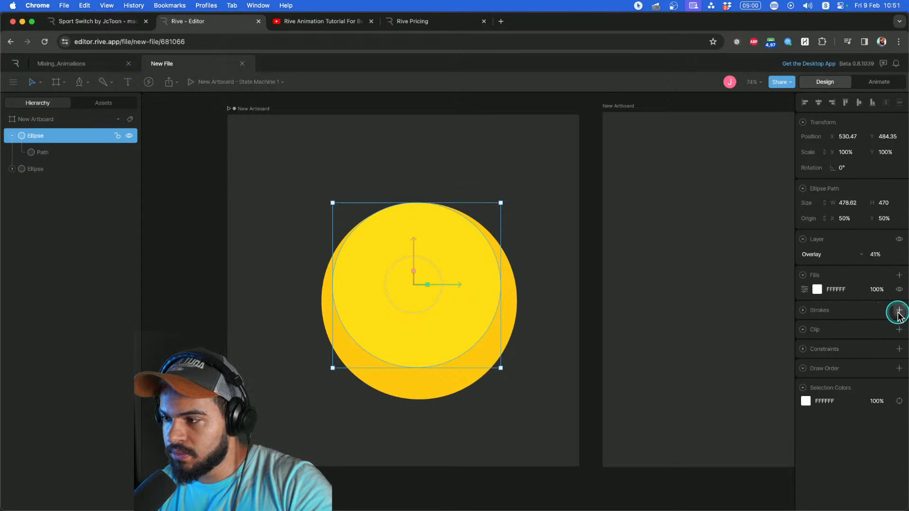
Move the white ellipse to about X 521, Y 519 and give it two white strokes, the first 21.5 thick.
left_click(62, 153)
left_click(60, 136)
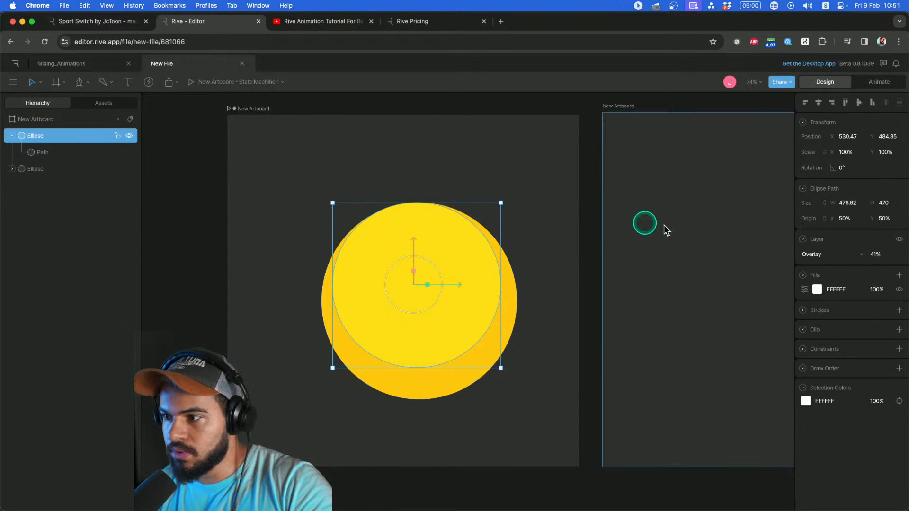
left_click_drag(459, 278, 455, 289)
left_click(808, 309)
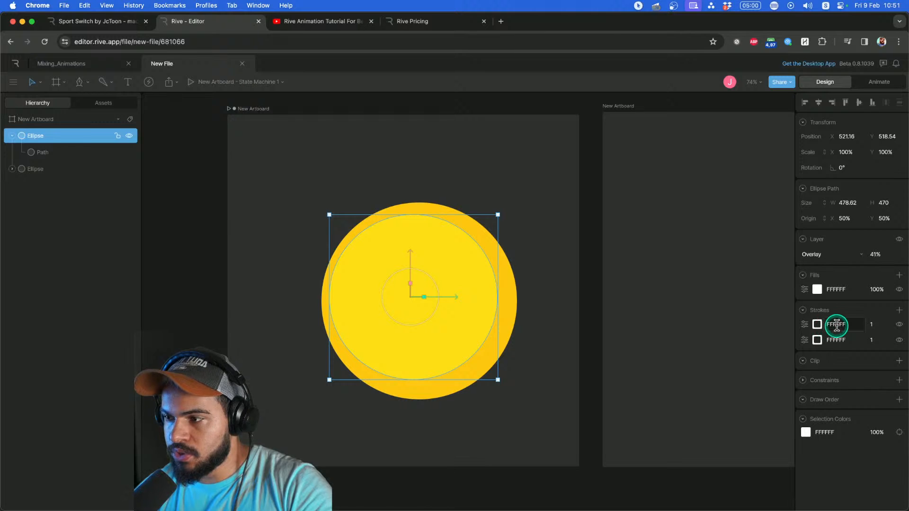
left_click_drag(871, 325, 873, 307)
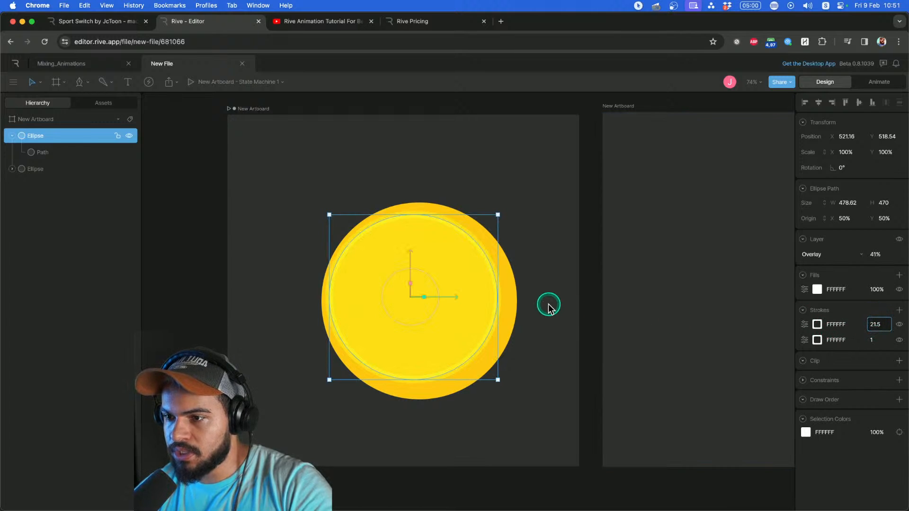
Add a black 000000 stroke with a thickness of 27.9 to the large yellow ellipse.
left_click(515, 307)
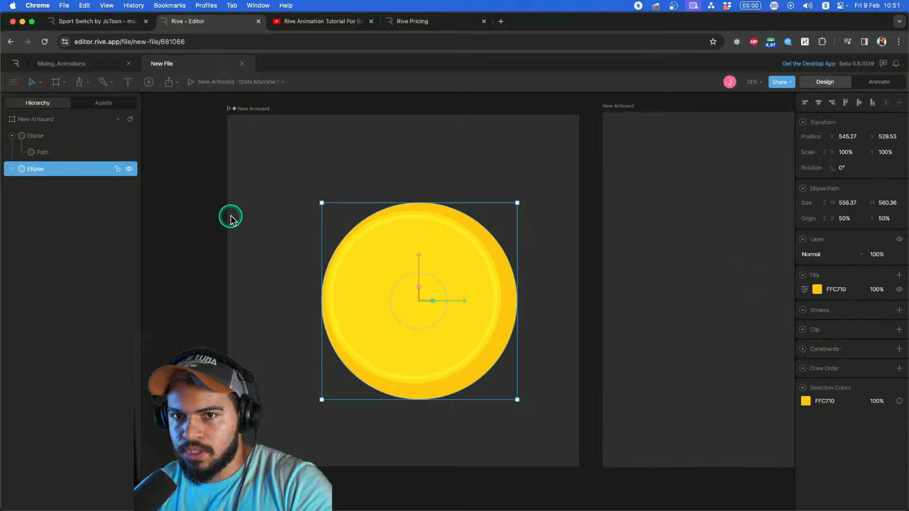
left_click(902, 308)
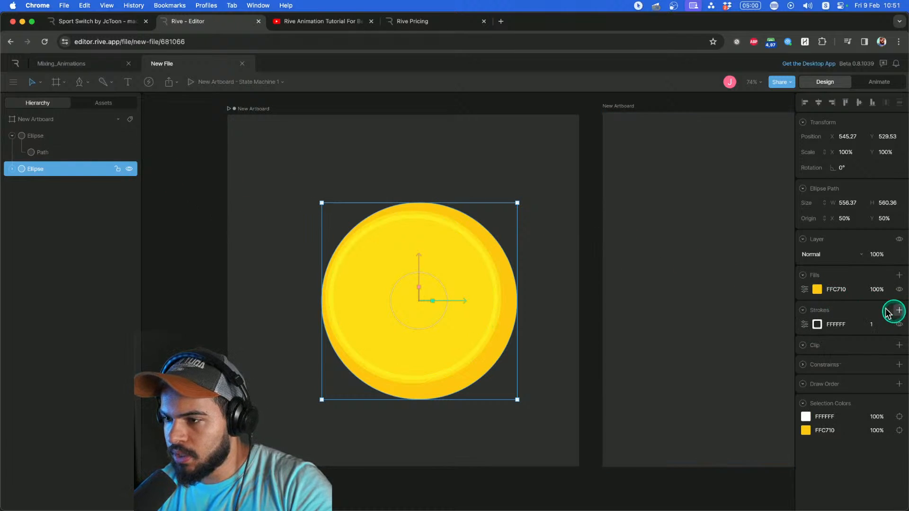
left_click_drag(868, 328, 875, 310)
left_click(817, 325)
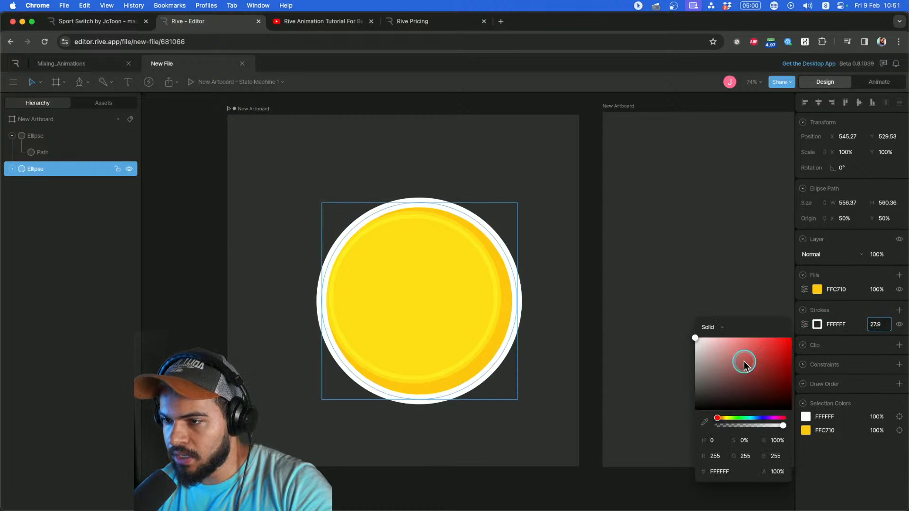
left_click_drag(745, 366, 664, 430)
Shrink the inner ellipse to about 385 by 382 and place it at about X 539, Y 477.
left_click(427, 309)
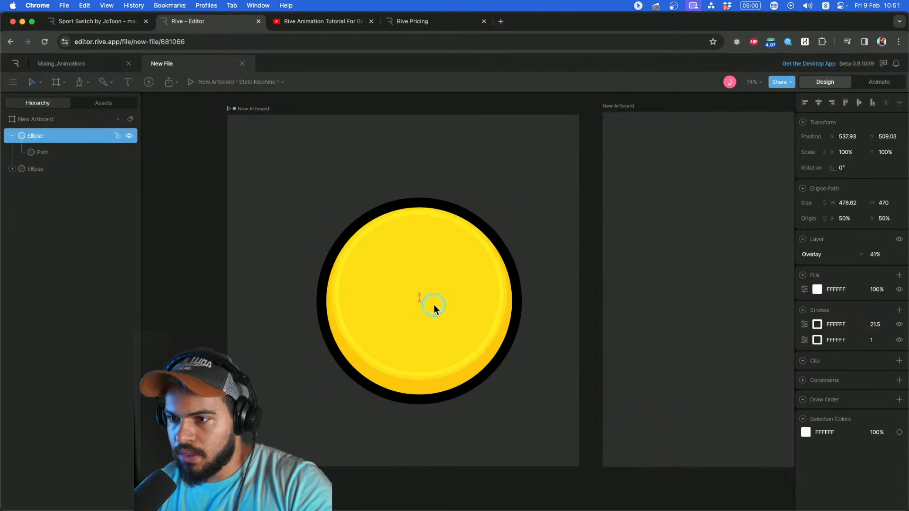
left_click_drag(434, 309, 434, 315)
left_click_drag(504, 221, 410, 279)
left_click_drag(396, 342, 393, 342)
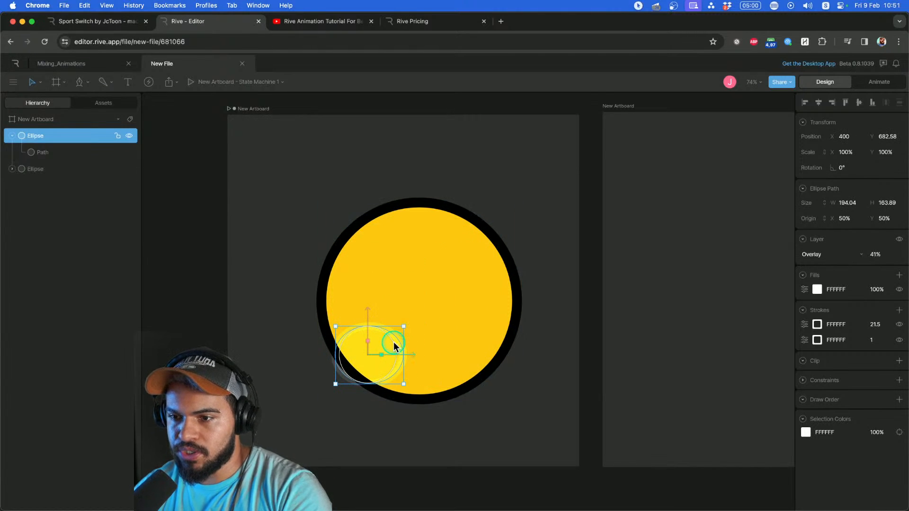
key("super+z")
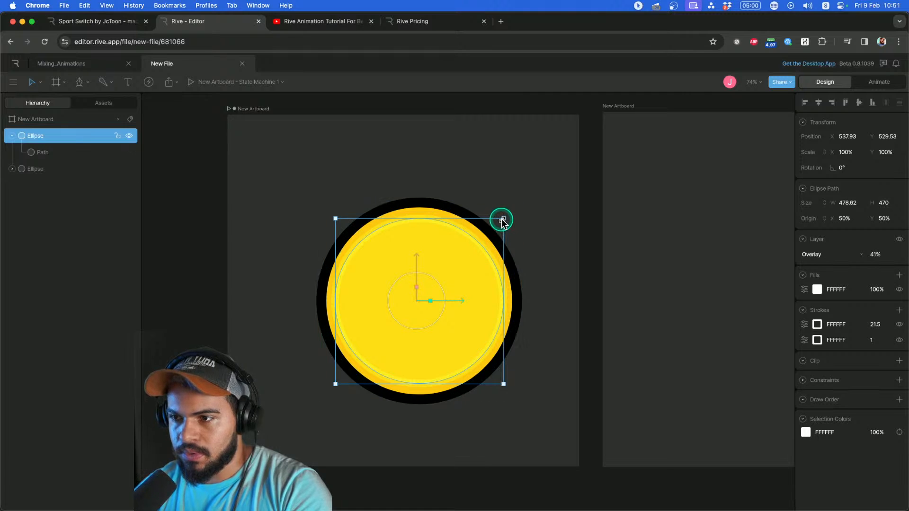
left_click_drag(503, 222, 507, 357)
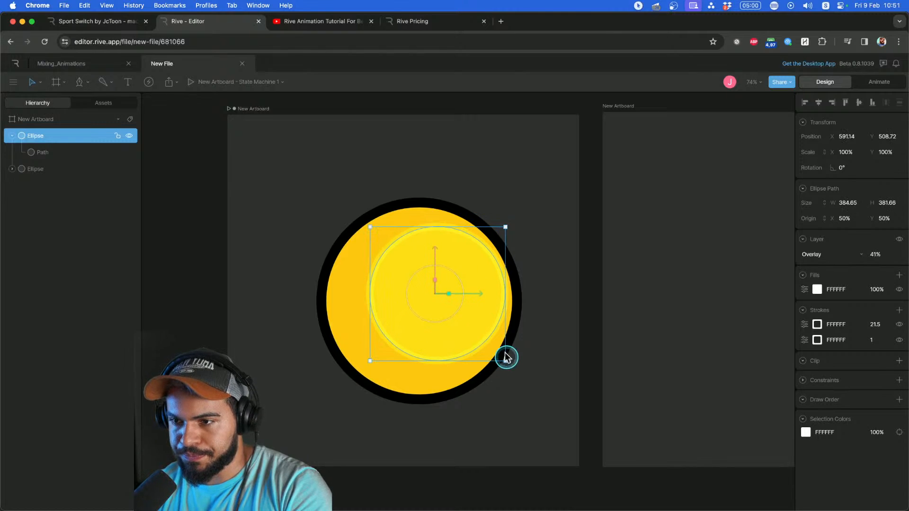
Select both ellipses and combine them into one group.
left_click(513, 284)
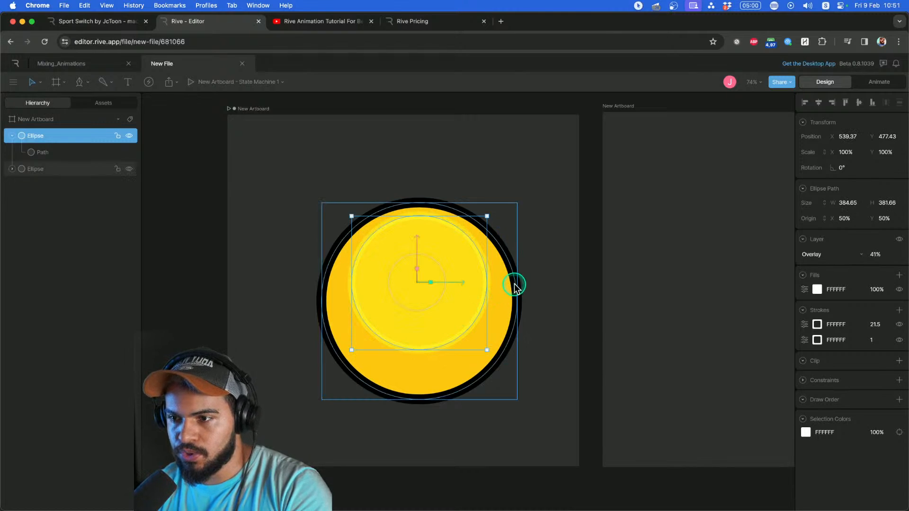
left_click(469, 283, "shift")
mouse_move(468, 280)
left_mouse_down()
mouse_move(462, 288)
mouse_move(475, 263)
left_mouse_up()
key("super+z")
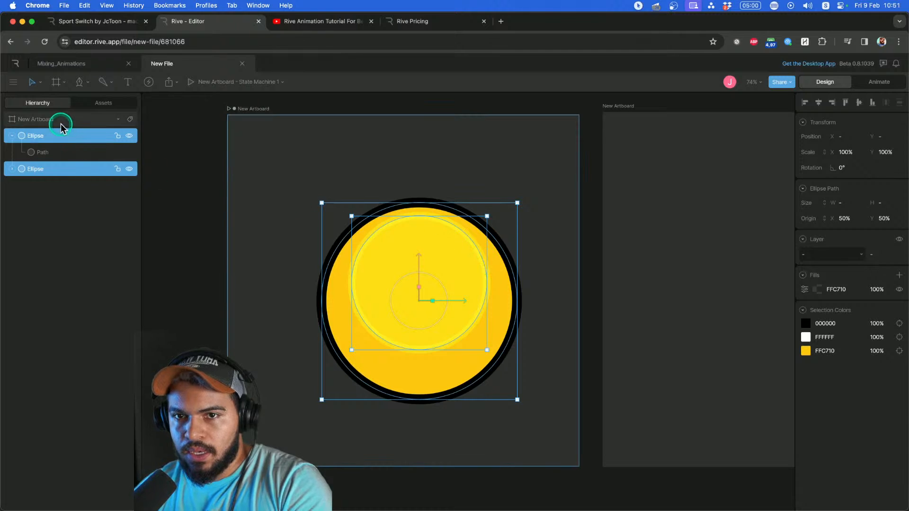
left_click(12, 136)
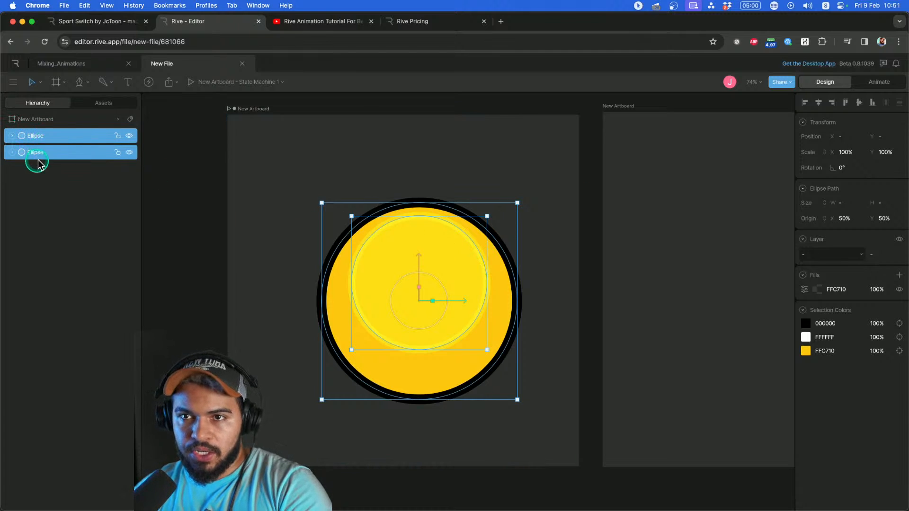
key("super+g")
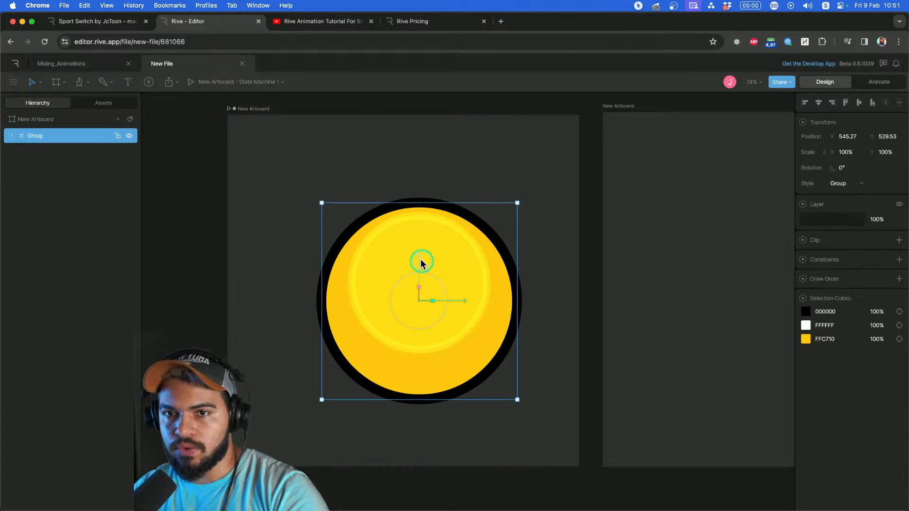
key("super+z")
key("super+g")
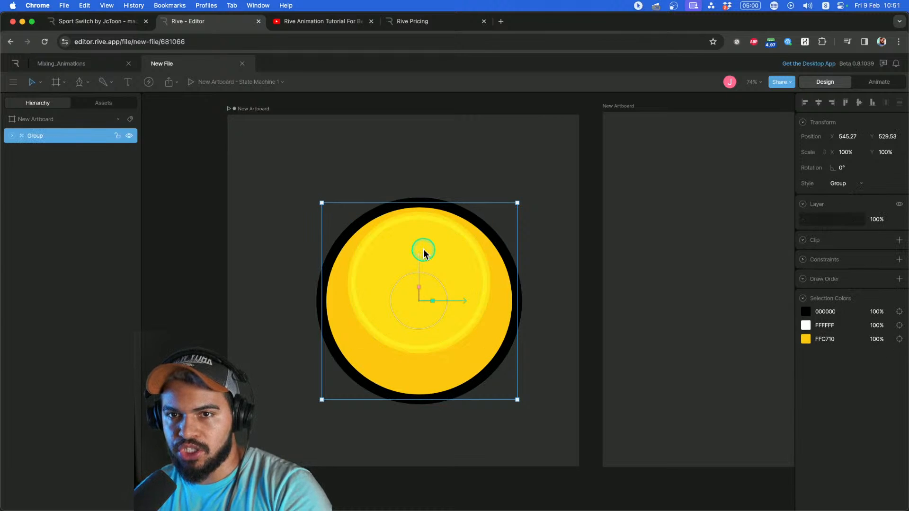
Expand the new group in the hierarchy and rename it OBJECT.
left_click(12, 137)
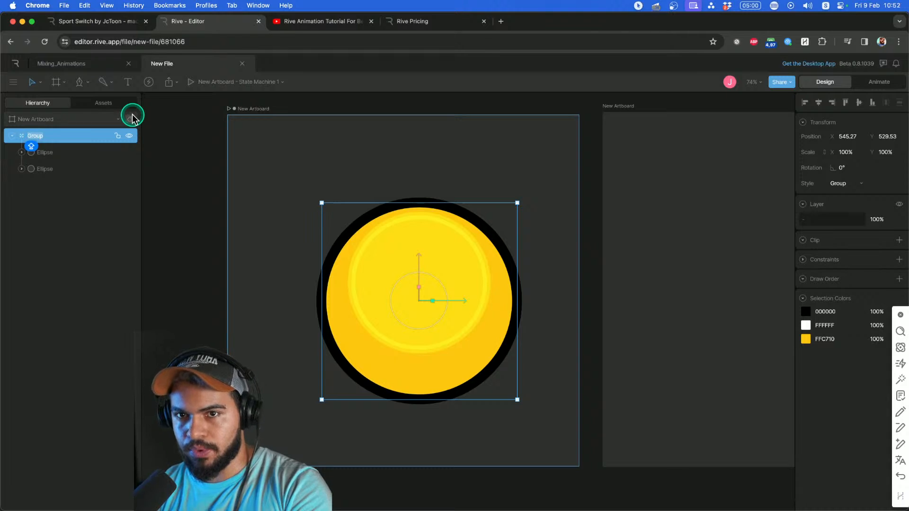
type("o")
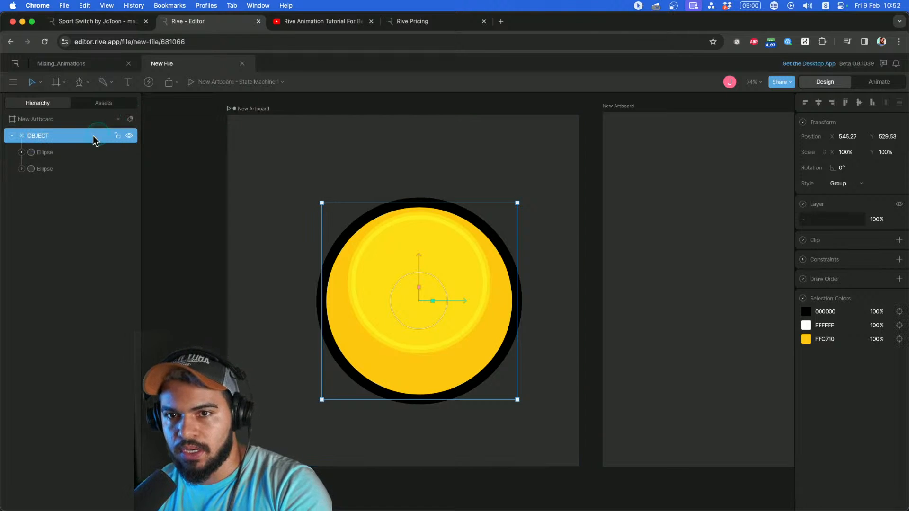
left_click(49, 140)
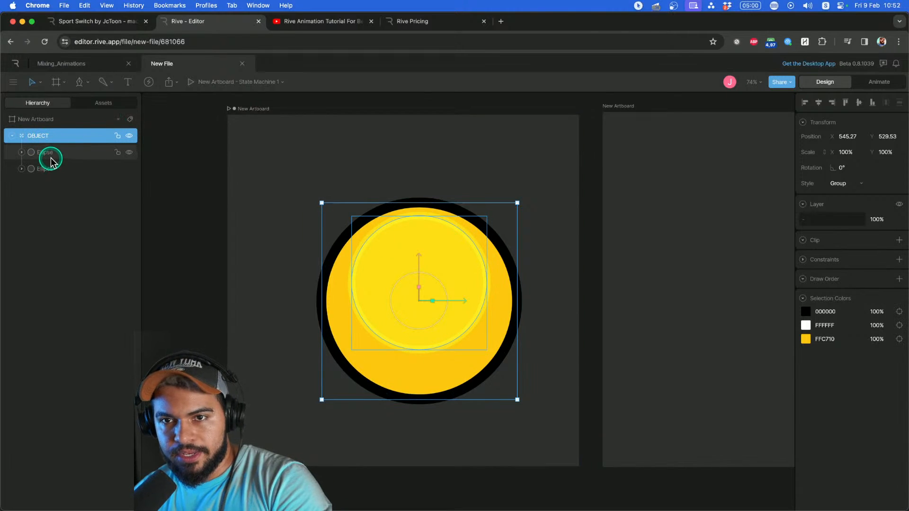
Select the inner ellipse inside the group and squash it to a height of about 349 at Y -13.22.
left_click(50, 153)
left_click(51, 169)
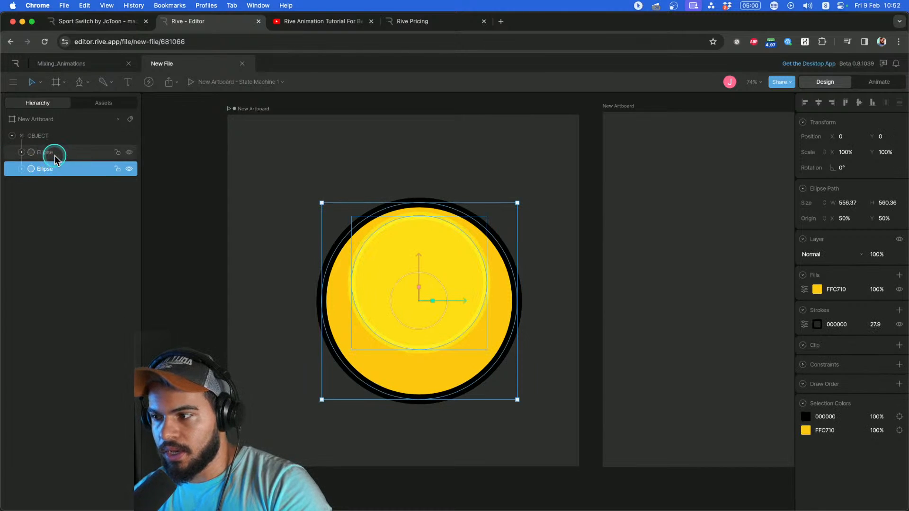
left_click(53, 153)
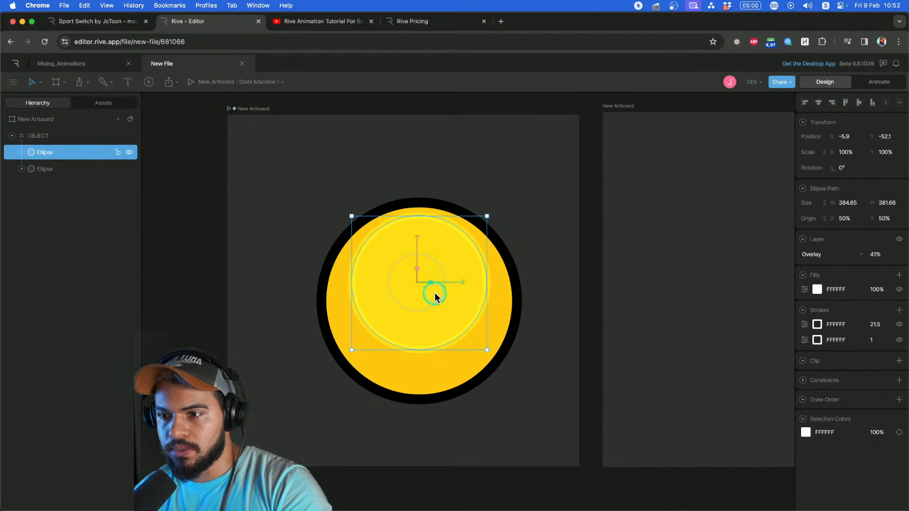
left_click_drag(429, 231, 430, 246)
Change the outer ellipse's solid fill to white FFFFFF.
left_click(430, 219)
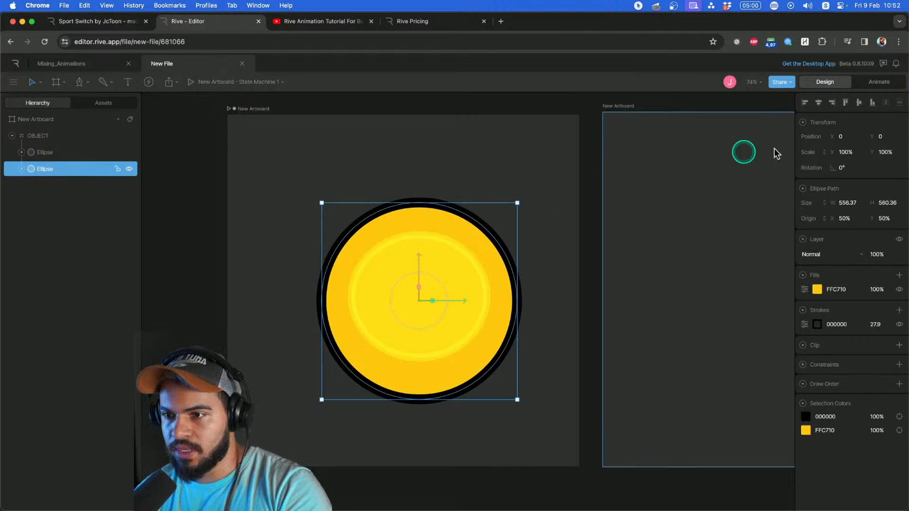
left_click(806, 291)
left_click_drag(727, 313, 666, 290)
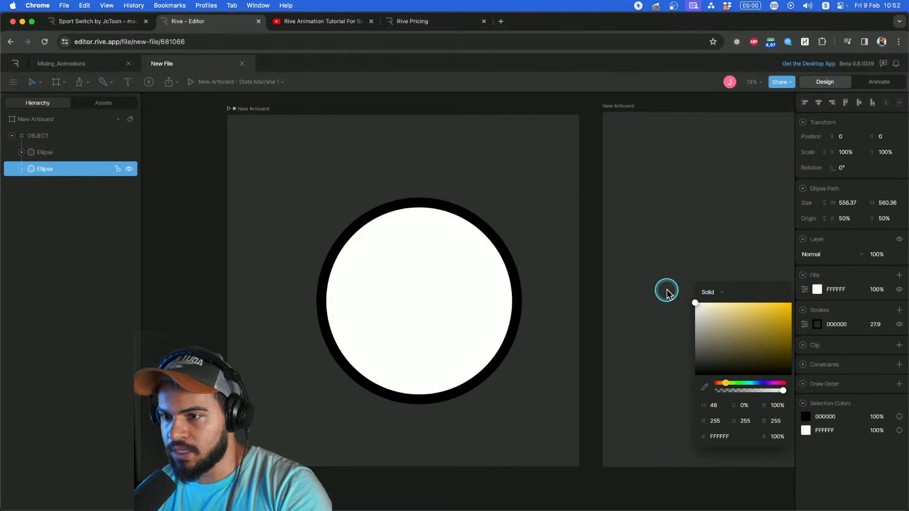
left_click(666, 290)
Set the inner ellipse's solid fill to blue 00ACFF.
left_click(392, 284)
left_click(54, 153)
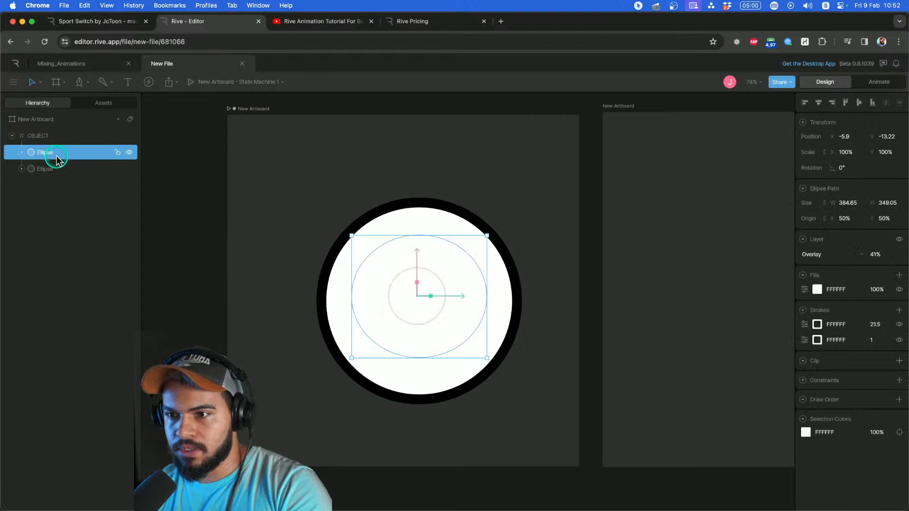
left_click(817, 289)
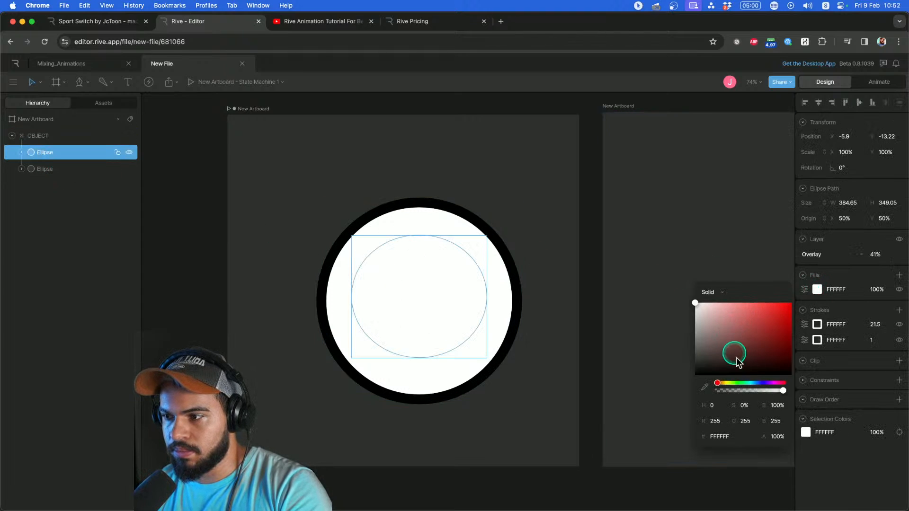
left_click(753, 383)
left_click_drag(769, 315, 793, 274)
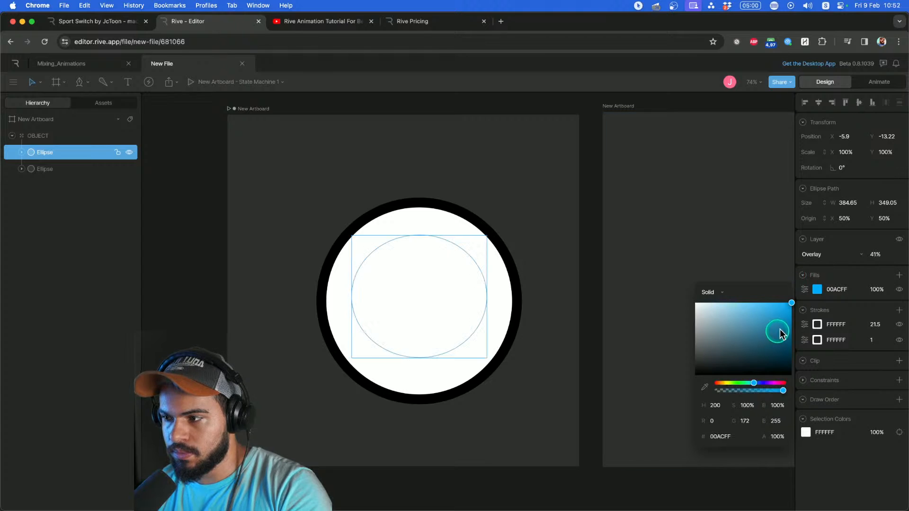
Set the inner blue ellipse's layer blend mode to Normal and its opacity to 100%.
left_click_drag(433, 298, 308, 276)
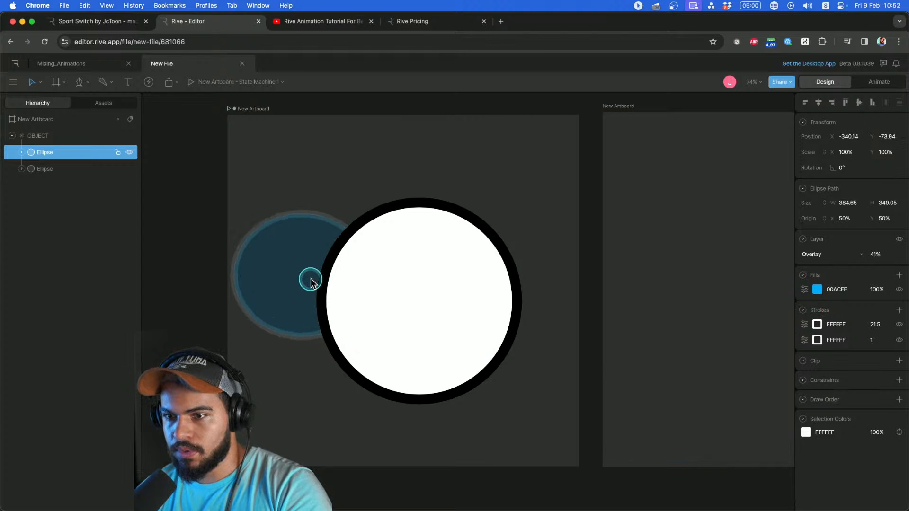
key("super+z")
left_click(829, 255)
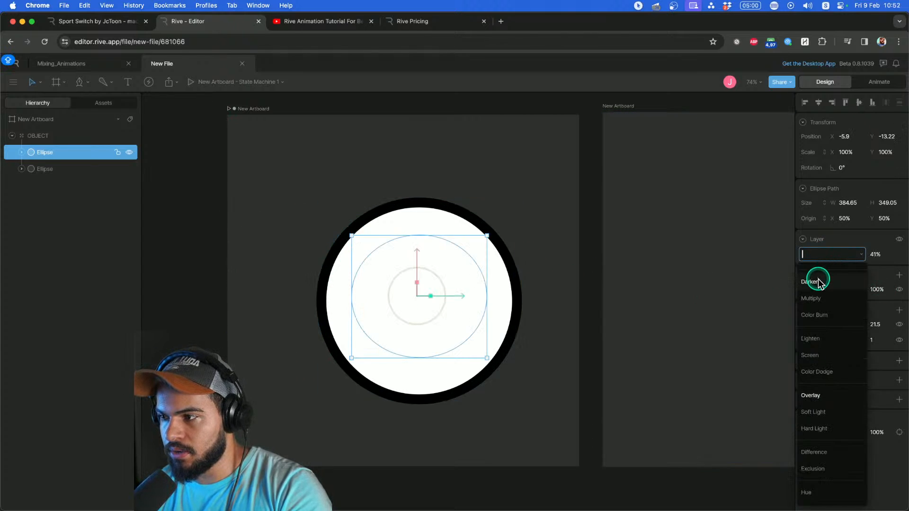
left_click(819, 280)
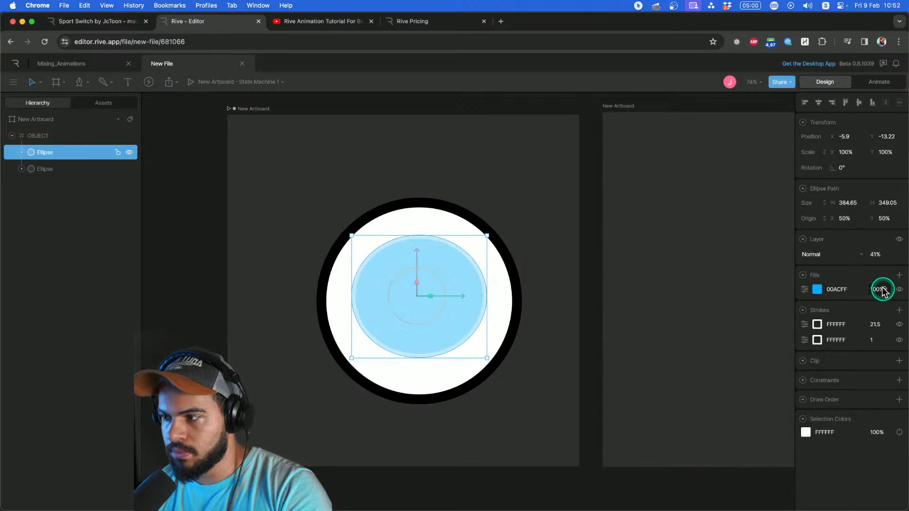
left_click_drag(875, 257, 811, 22)
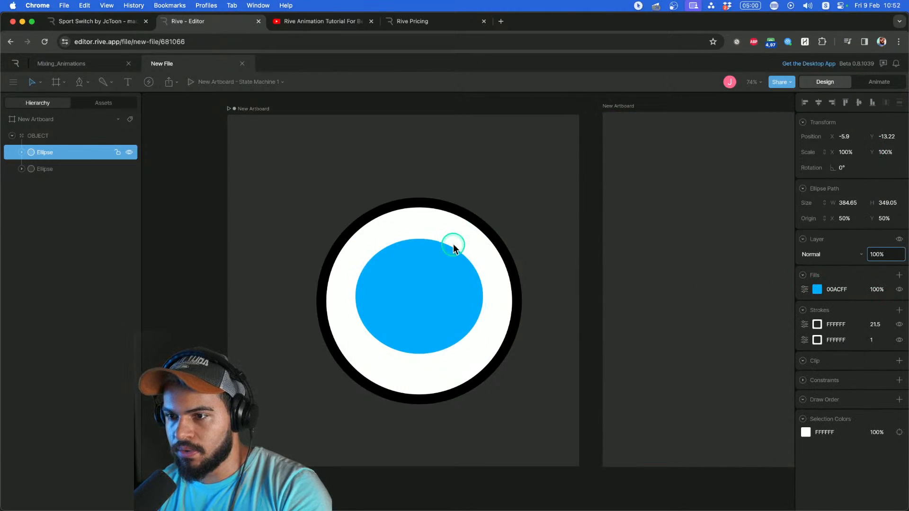
Select the blue ellipse inside the OBJECT group, move it to Y 0 and duplicate it.
key("Escape")
left_click(435, 314)
left_click(419, 257)
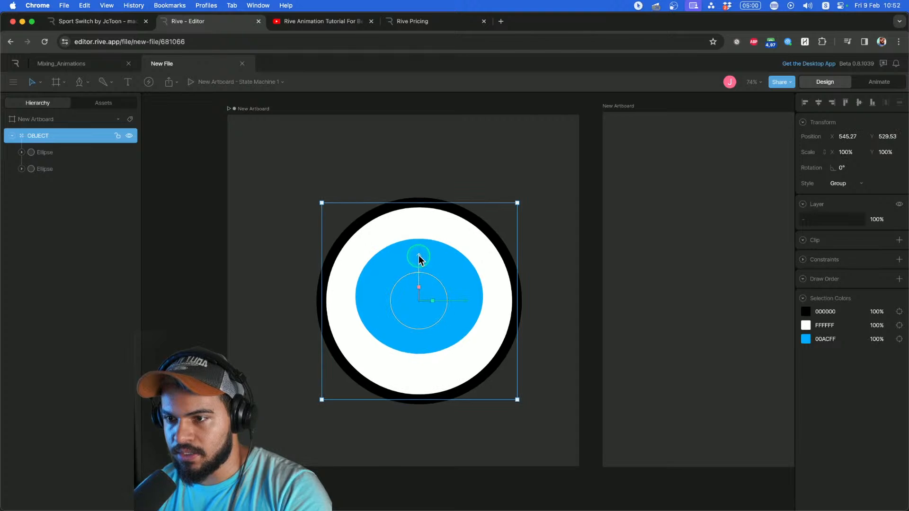
left_click(76, 153)
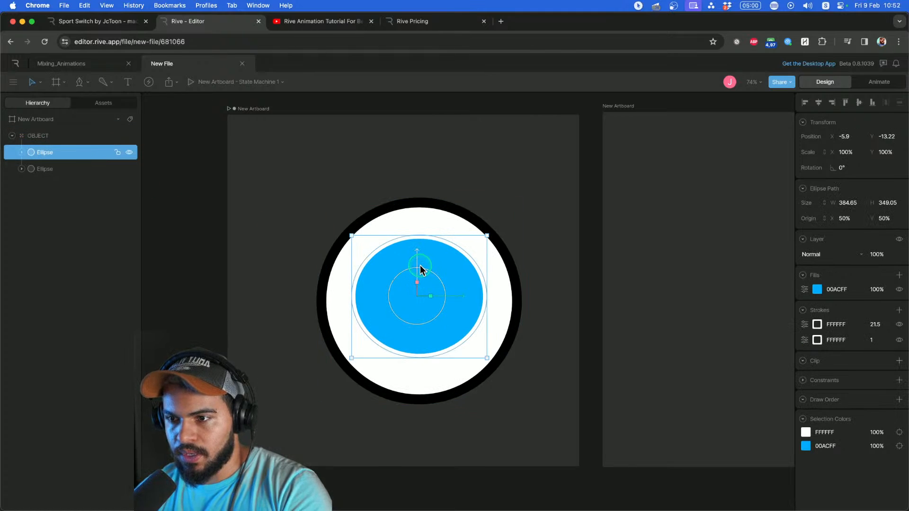
mouse_move(421, 270)
left_mouse_down()
mouse_move(418, 260)
mouse_move(421, 268)
left_mouse_up()
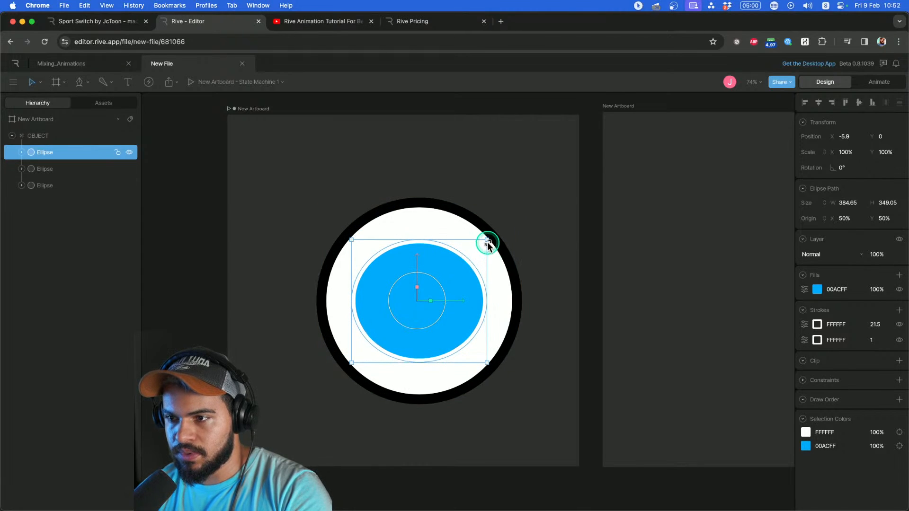
Shrink the copied ellipse to about 208 by 184, place it at X -3.19, Y 0 and fill it black 000000.
left_click_drag(488, 244, 423, 296)
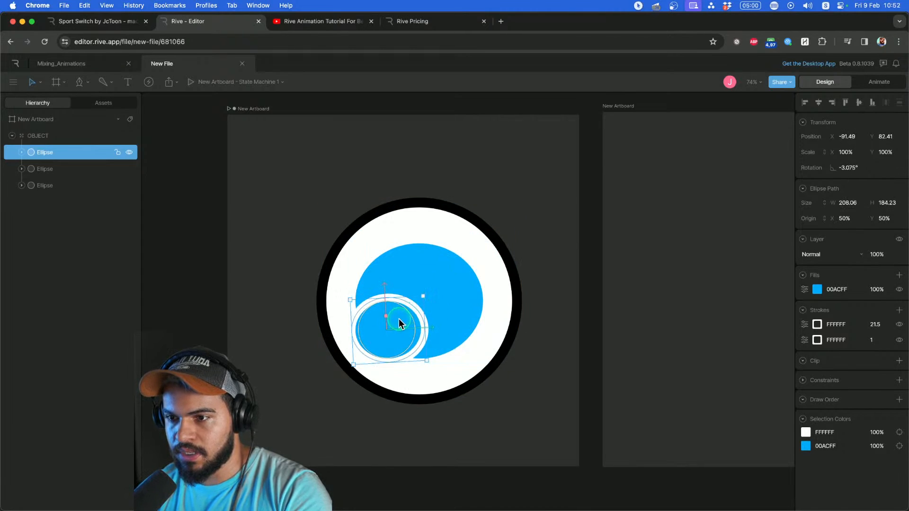
left_click_drag(378, 339, 408, 309)
left_click(818, 289)
left_click_drag(755, 317, 667, 400)
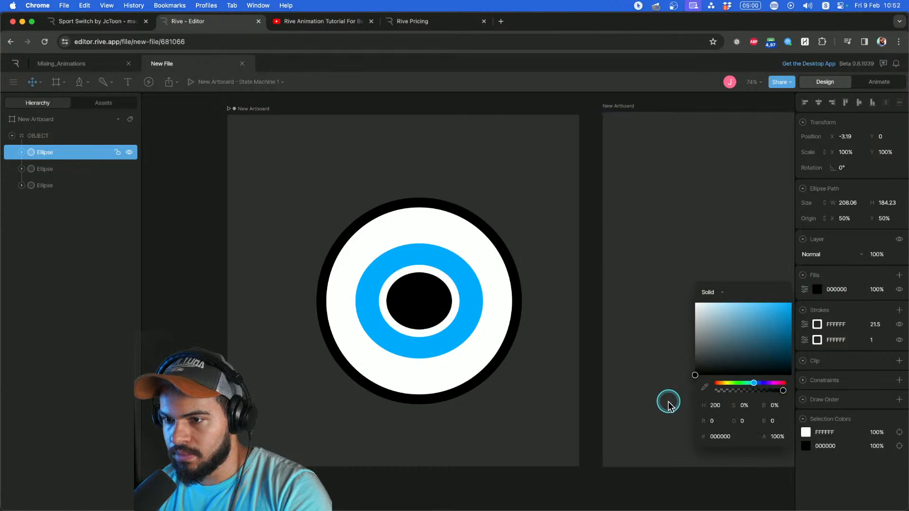
Delete both white strokes from the black ellipse.
left_click(818, 324)
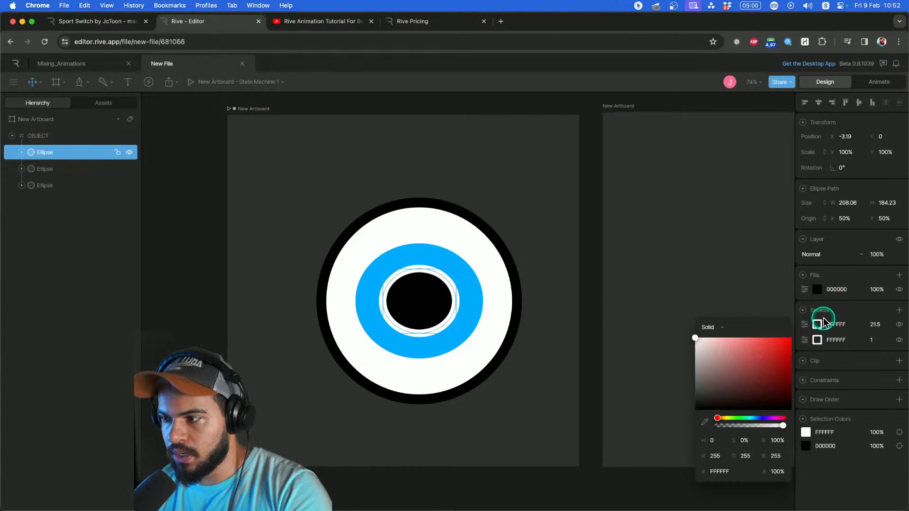
left_click(857, 327)
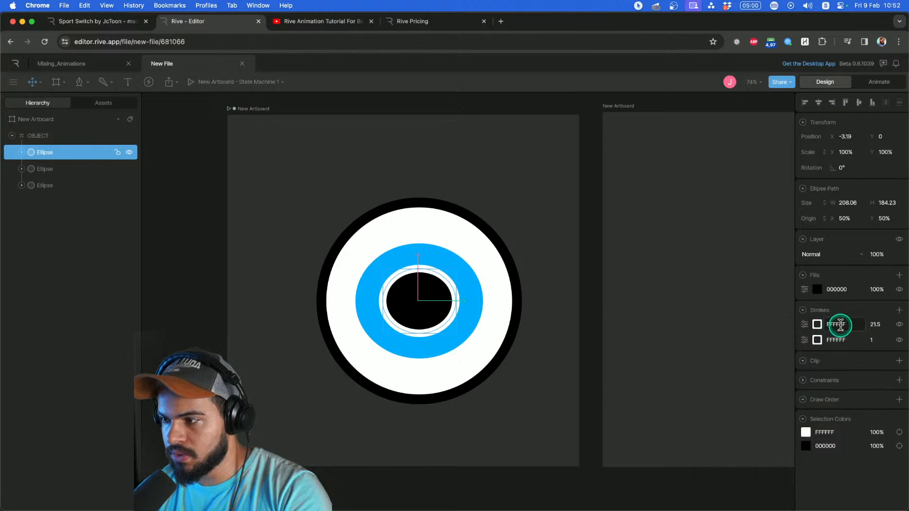
right_click(808, 325)
left_click(809, 328)
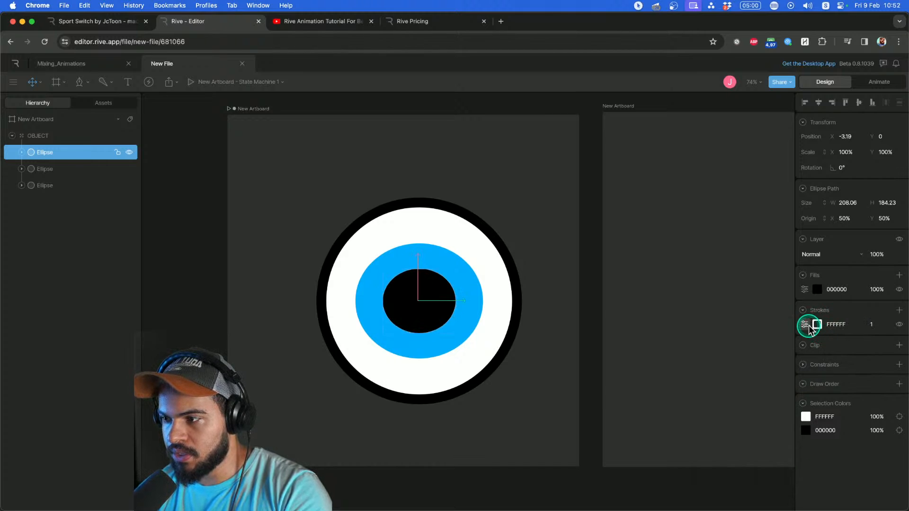
left_click(745, 320)
Scale the blue ellipse to 107% and the black ellipse to 115% in Y, and duplicate the black one.
left_click(461, 269)
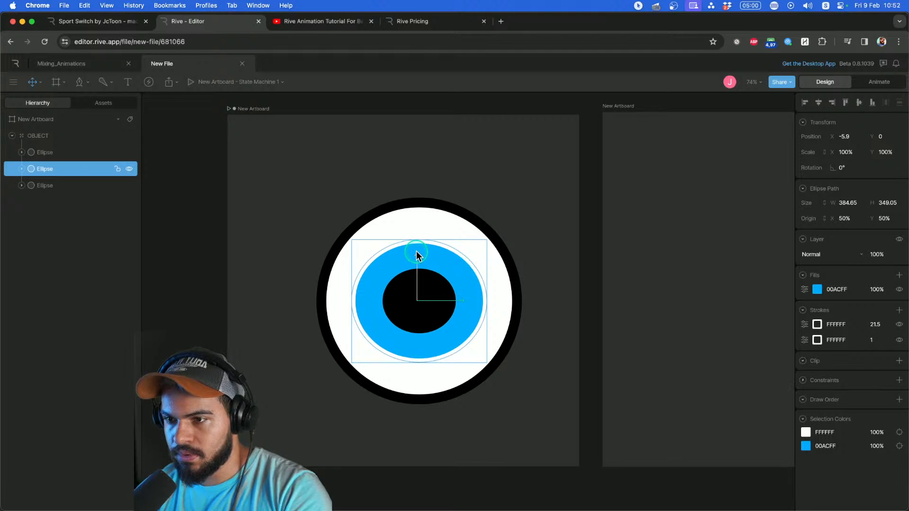
left_click(423, 288)
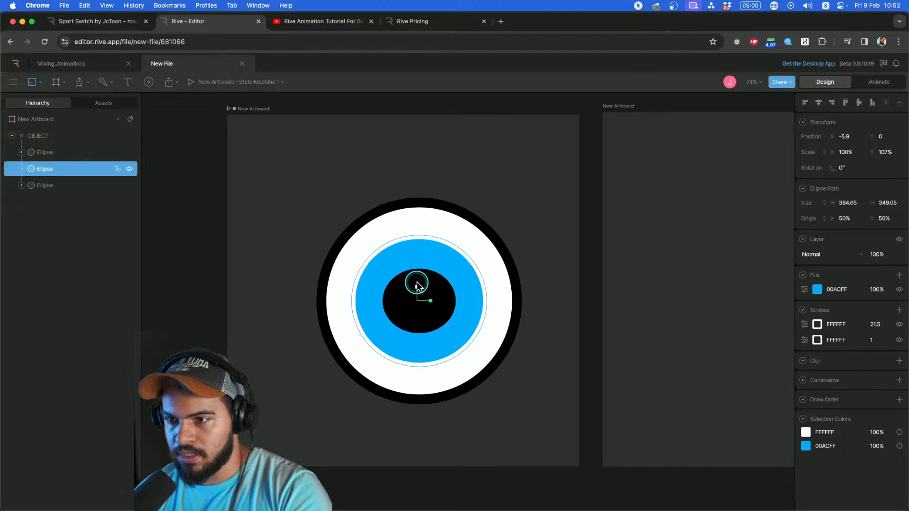
left_click_drag(420, 288, 421, 281)
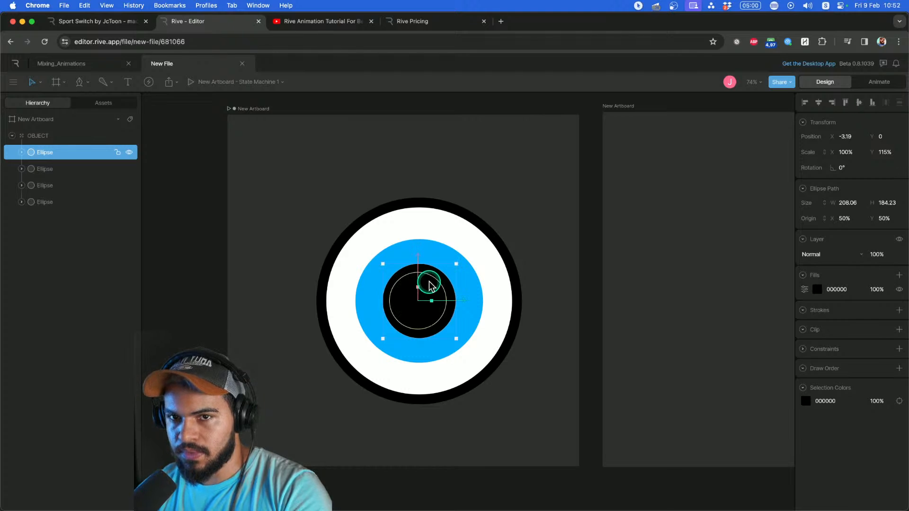
left_click_drag(443, 294, 466, 269)
key("super+z")
key("r")
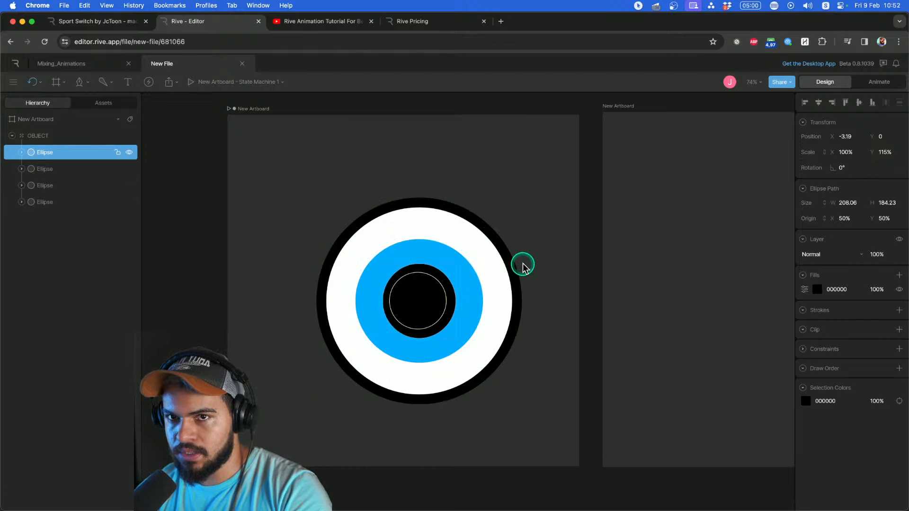
left_click(527, 251)
left_click(449, 291)
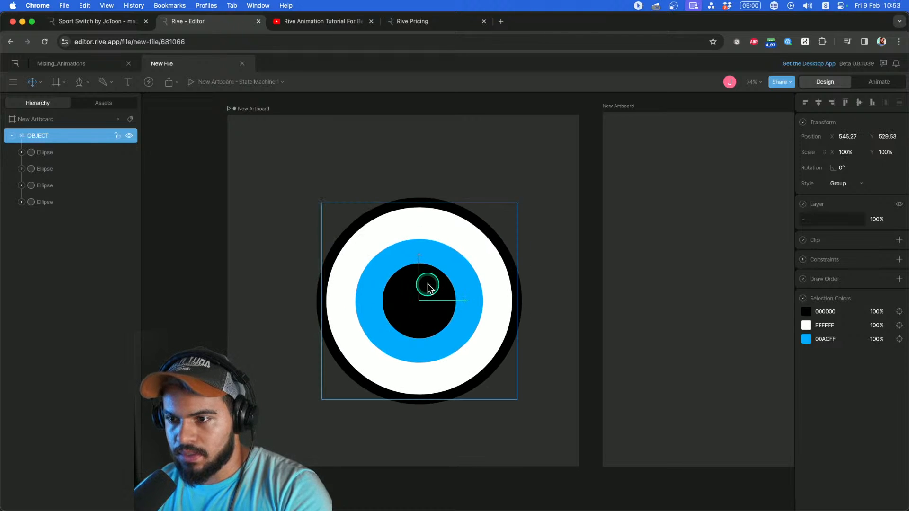
Move the topmost copy of the black ellipse to about X 49, Y -81 and fill it white FFFFFF.
left_click(65, 154)
left_click_drag(419, 291, 425, 280)
left_click_drag(489, 276, 569, 225)
left_click(818, 289)
left_click_drag(740, 319, 680, 297)
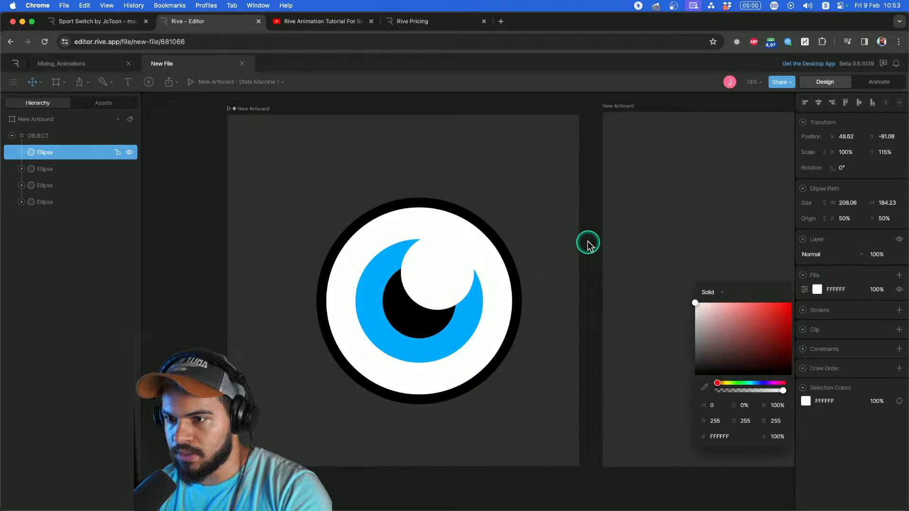
Scale the white highlight ellipse down to 60% in X and 69% in Y.
key("s")
mouse_move(554, 233)
left_mouse_down()
mouse_move(538, 235)
mouse_move(534, 258)
mouse_move(553, 251)
left_mouse_up()
left_click_drag(472, 308, 463, 289)
Select each ellipse of the OBJECT group in turn to examine which part of the eye it represents.
left_click(75, 170)
left_click(61, 153)
left_click(60, 201)
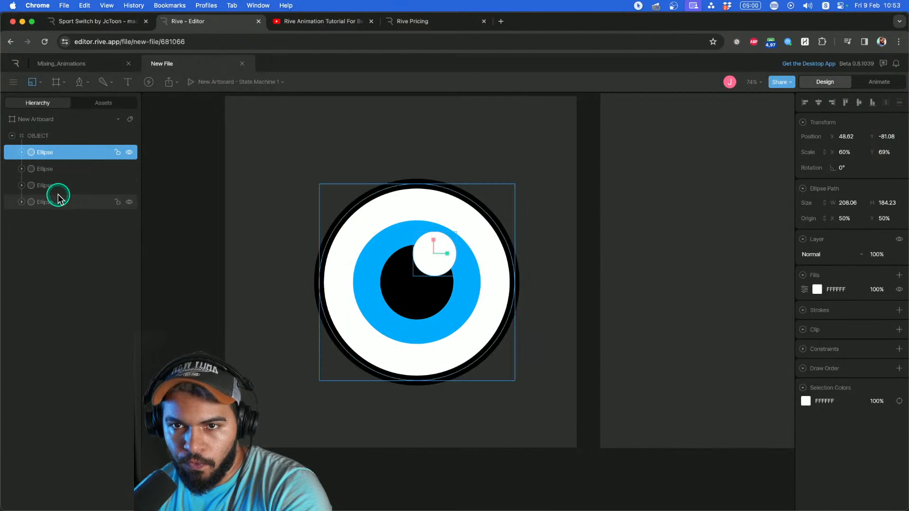
left_click(63, 152)
left_click(61, 169)
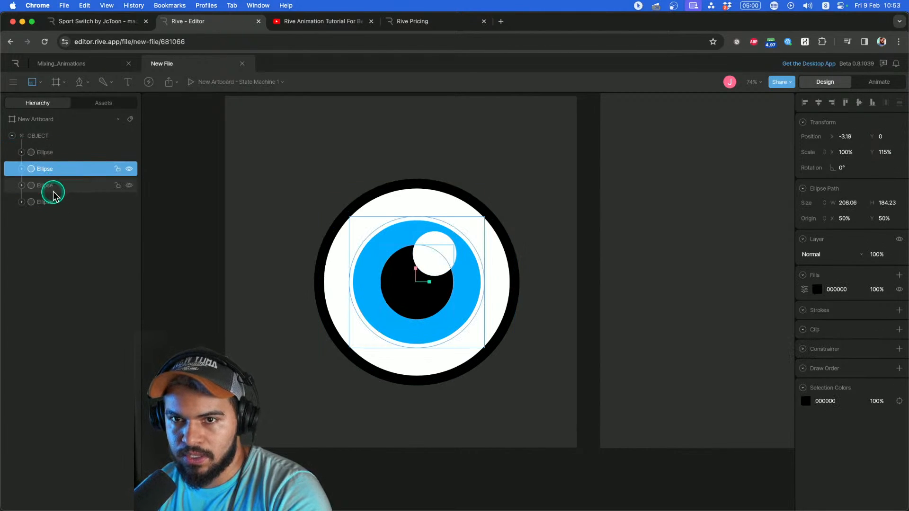
left_click(52, 187)
left_click(54, 203)
left_click(57, 182)
left_click(61, 169)
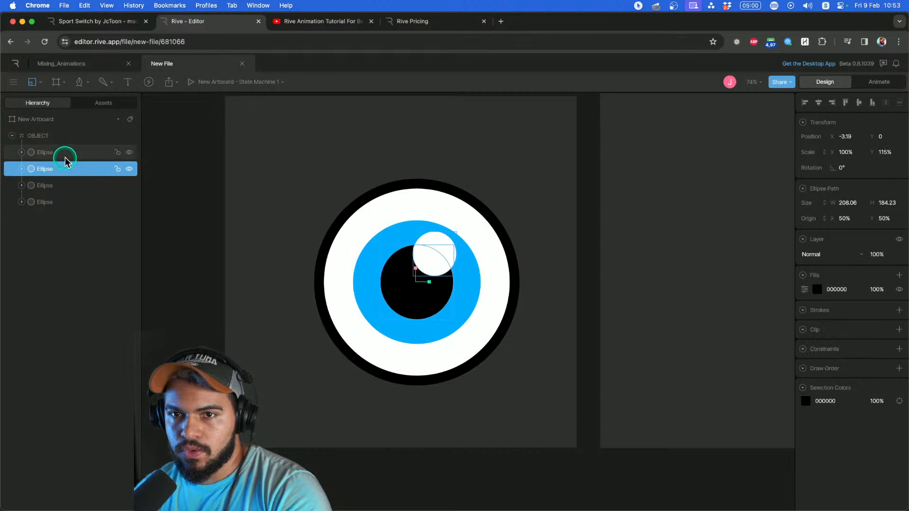
left_click(65, 153)
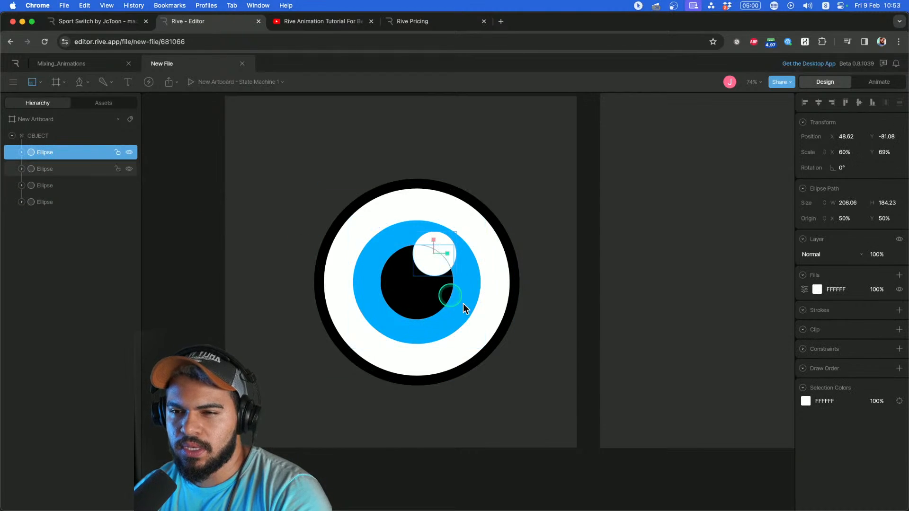
Switch from the Scale tool to the Select tool.
left_click(34, 82)
left_click(43, 104)
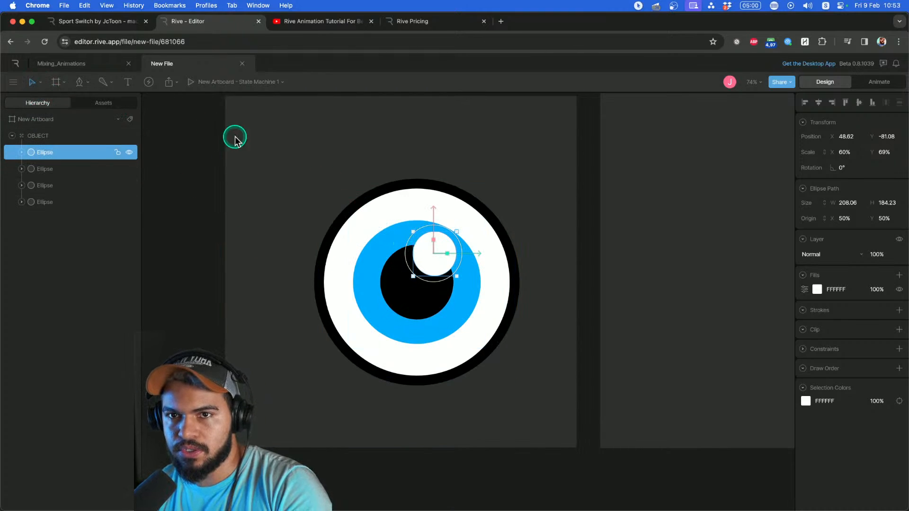
left_click(33, 83)
left_click(45, 116)
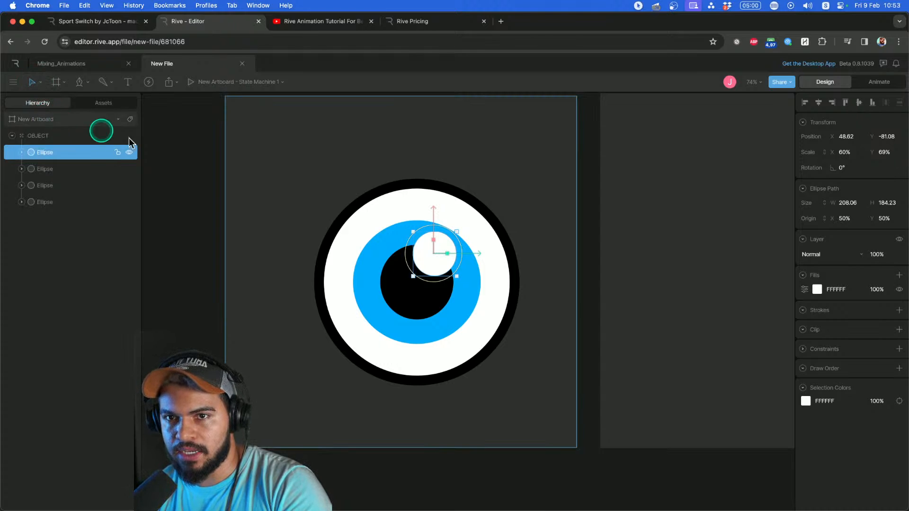
Try moving the eye artwork on the artboard with the Select tool and undo each move.
left_click(361, 217)
left_click_drag(367, 209, 363, 182)
key("super+z")
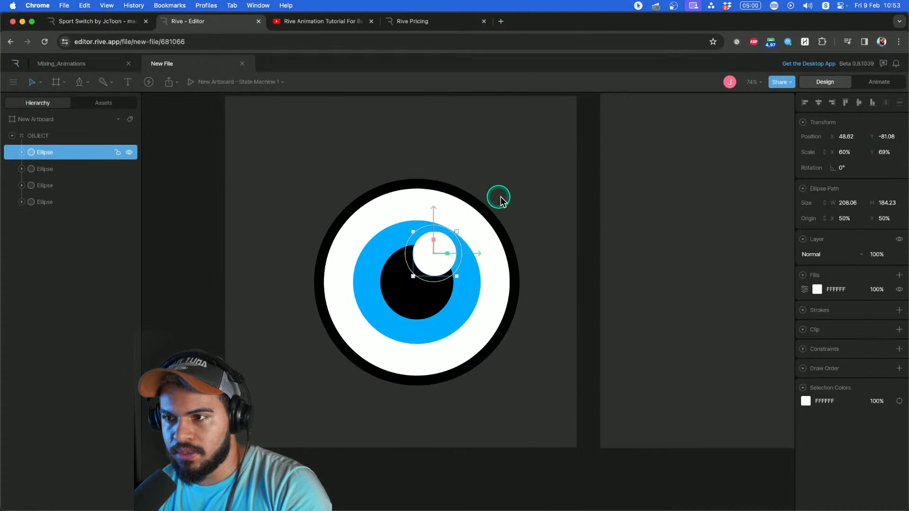
left_click(498, 198)
left_click(477, 213)
left_click_drag(514, 185, 475, 171)
key("super+z")
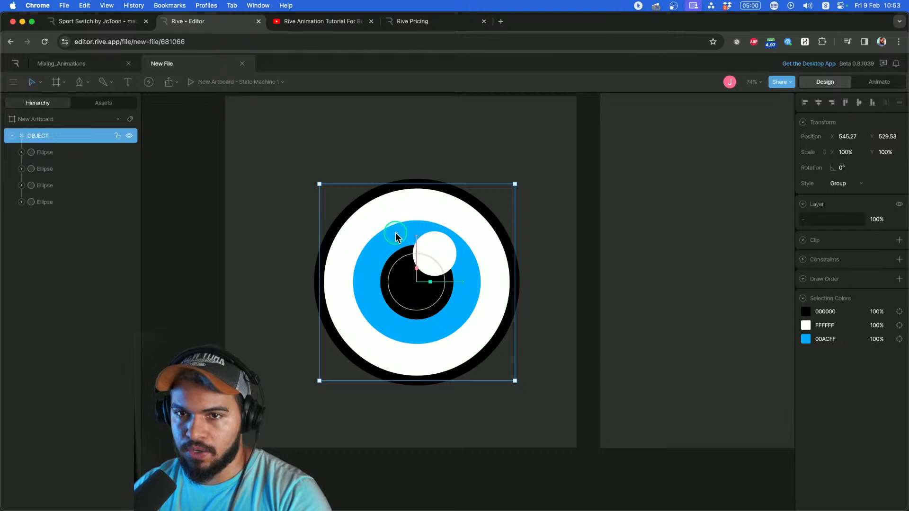
Select the whole OBJECT group on the artboard and move it to about X 566, Y 527.
left_click(400, 166)
left_click(388, 244)
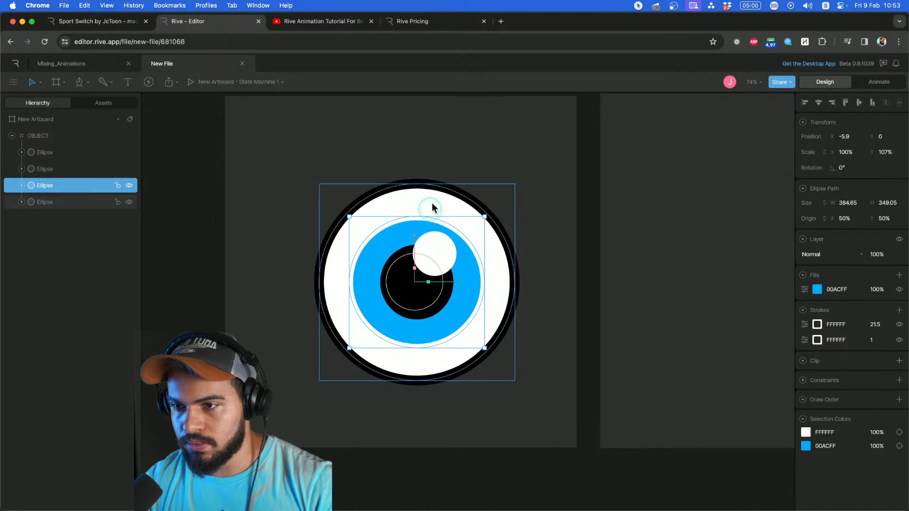
left_click(443, 177)
left_click(406, 208)
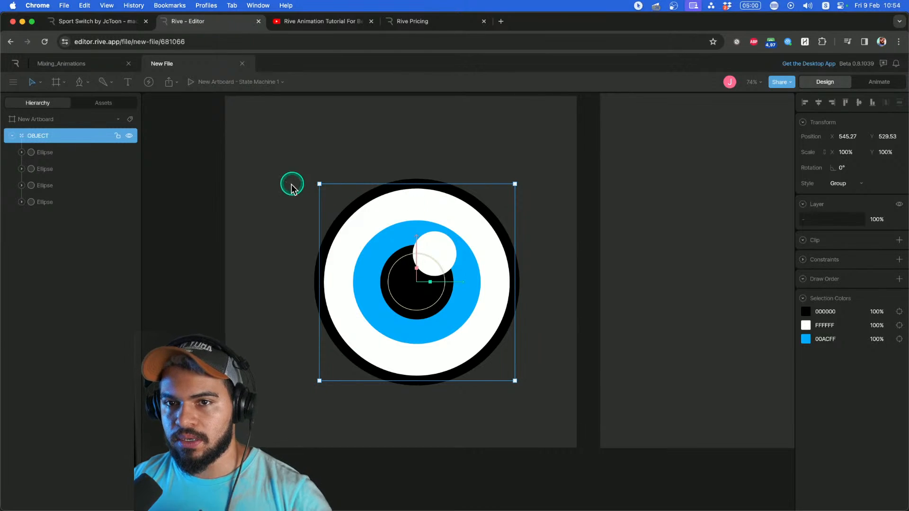
mouse_move(378, 214)
left_mouse_down()
mouse_move(377, 191)
mouse_move(387, 216)
left_mouse_up()
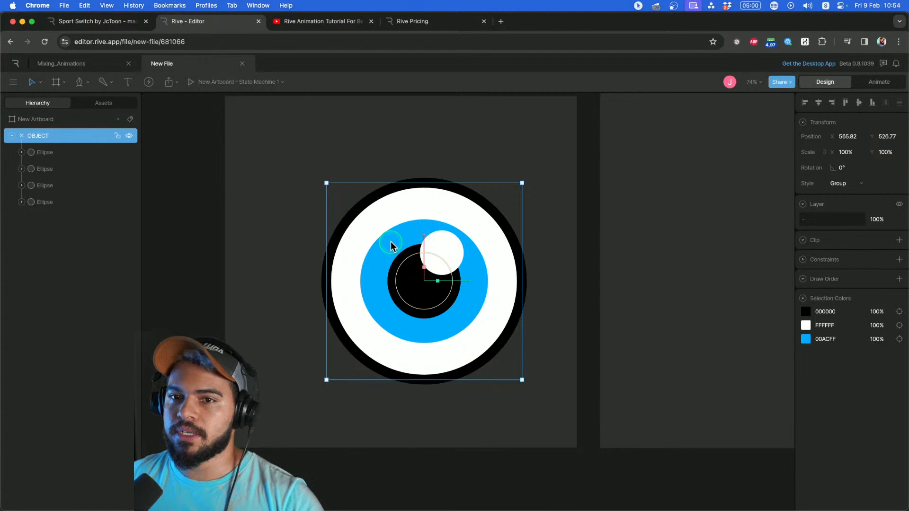
Select only the white highlight ellipse inside the group and move it up to about Y -106.
left_click(446, 251)
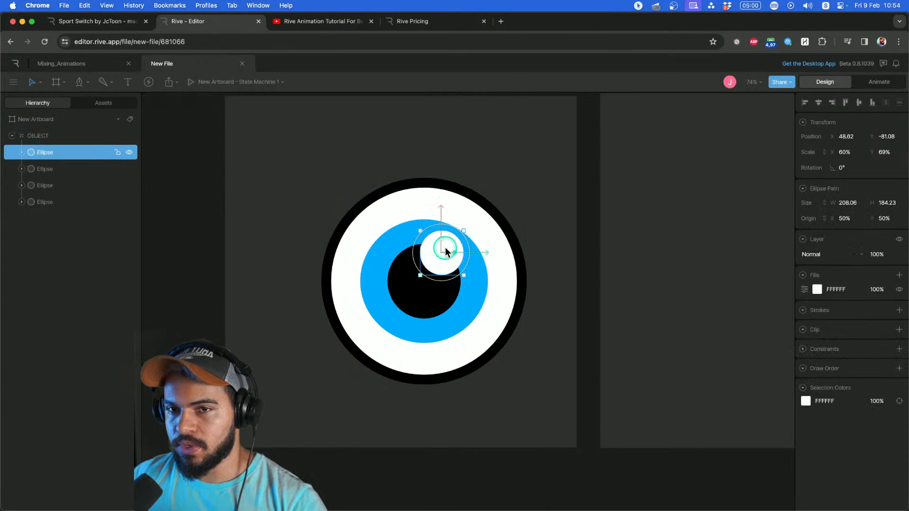
mouse_move(446, 251)
left_mouse_down()
mouse_move(464, 265)
mouse_move(454, 251)
mouse_move(451, 258)
left_mouse_up()
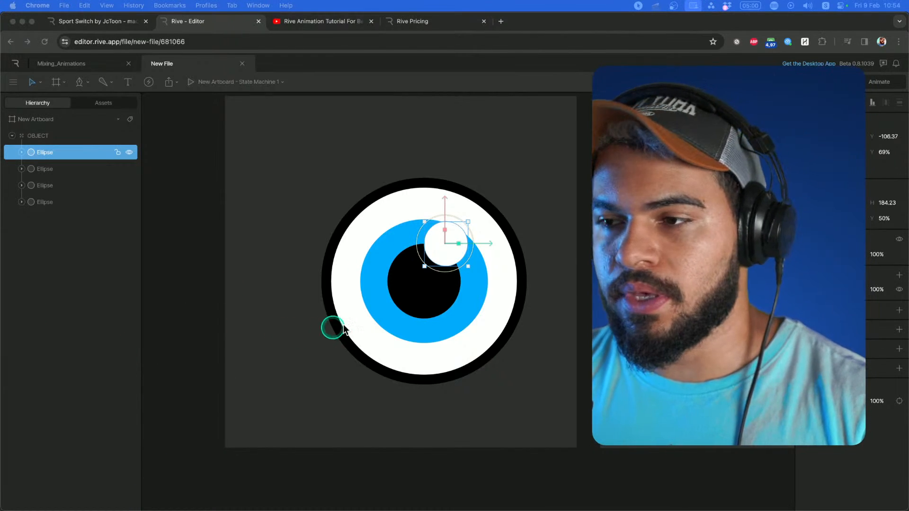
scroll(379, 313, "right", 2)
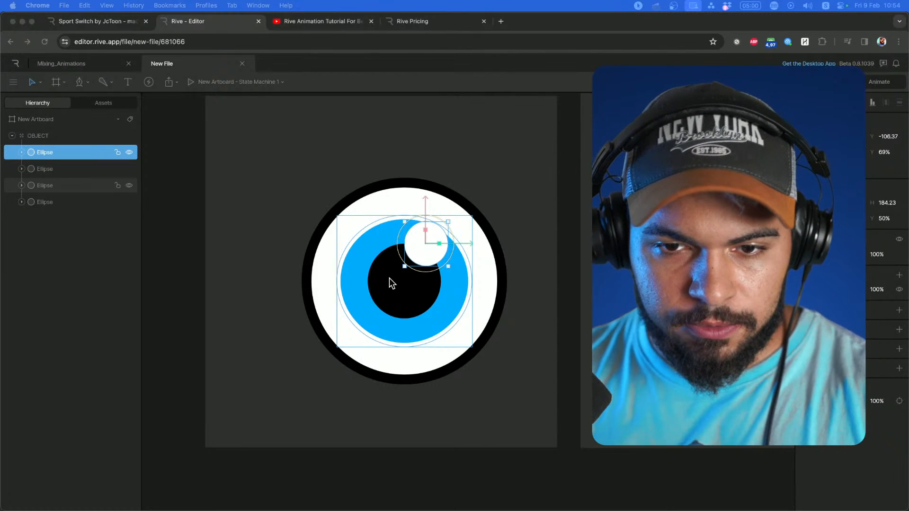
left_click(305, 299)
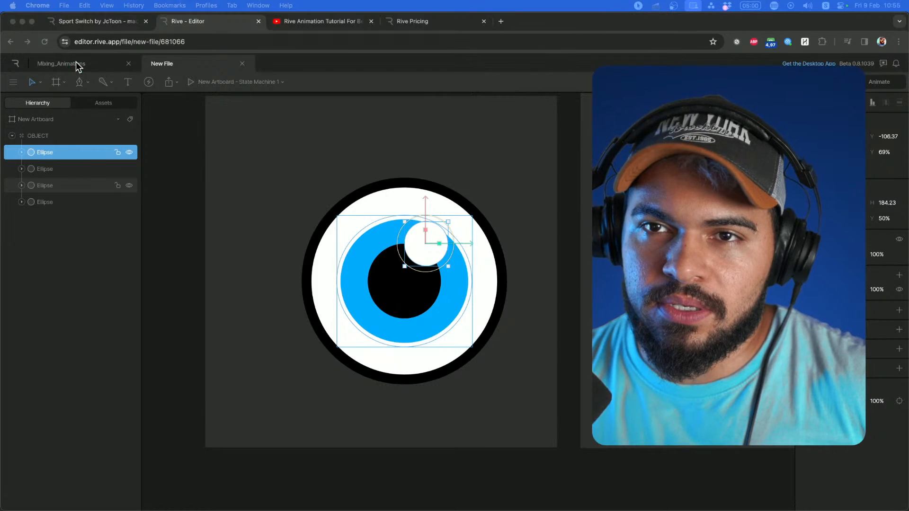
Return to the file browser and open the Trash folder of the personal space.
left_click(15, 63)
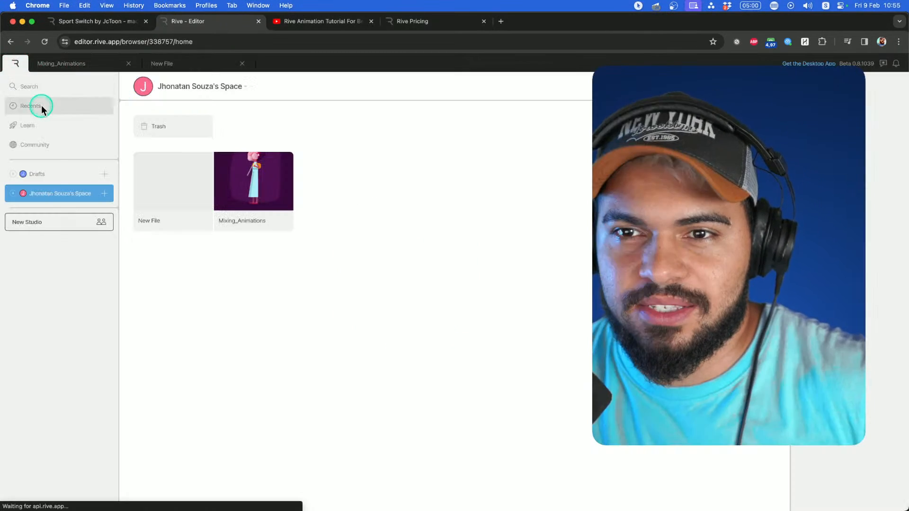
left_click(181, 130)
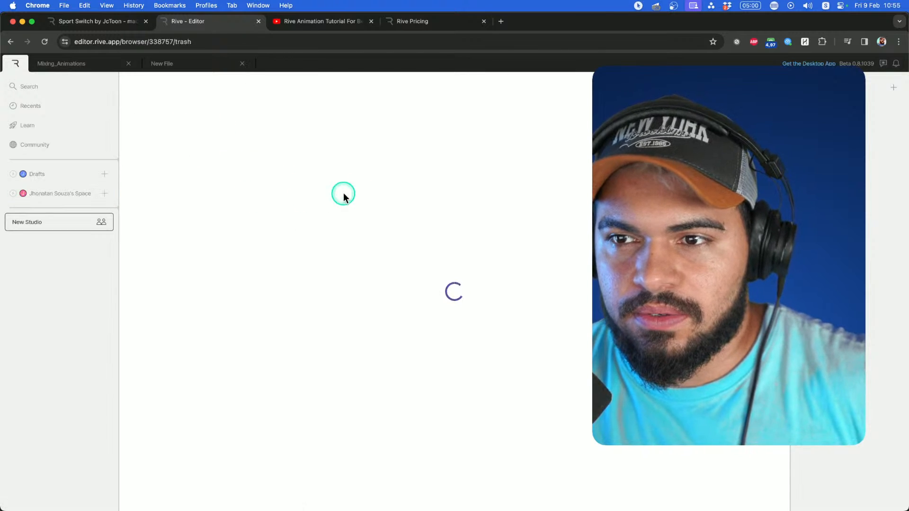
Look through the Drafts folder and its Trash, and return to the personal space.
left_click(47, 174)
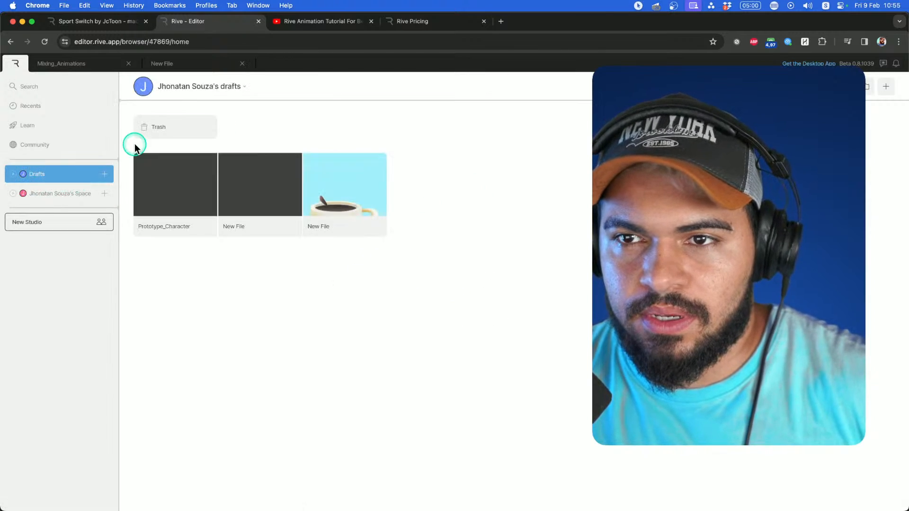
left_click(161, 134)
left_click(44, 174)
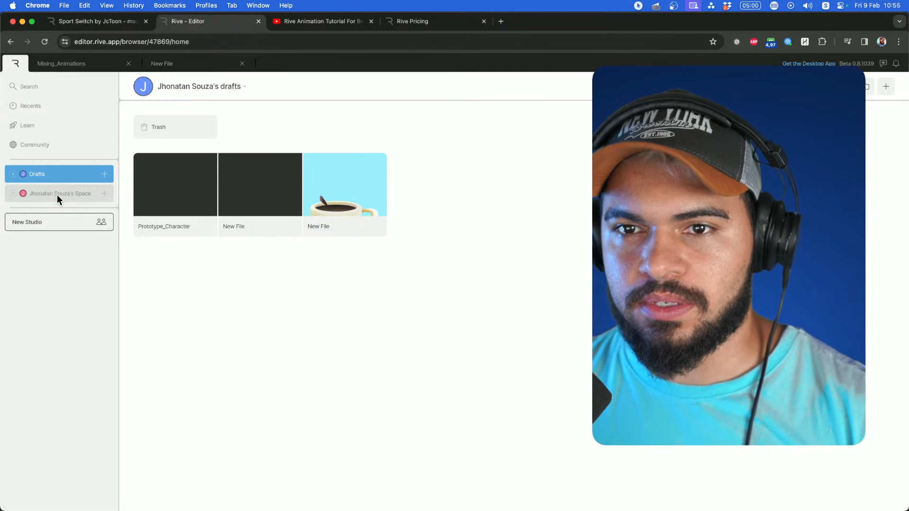
left_click(143, 176)
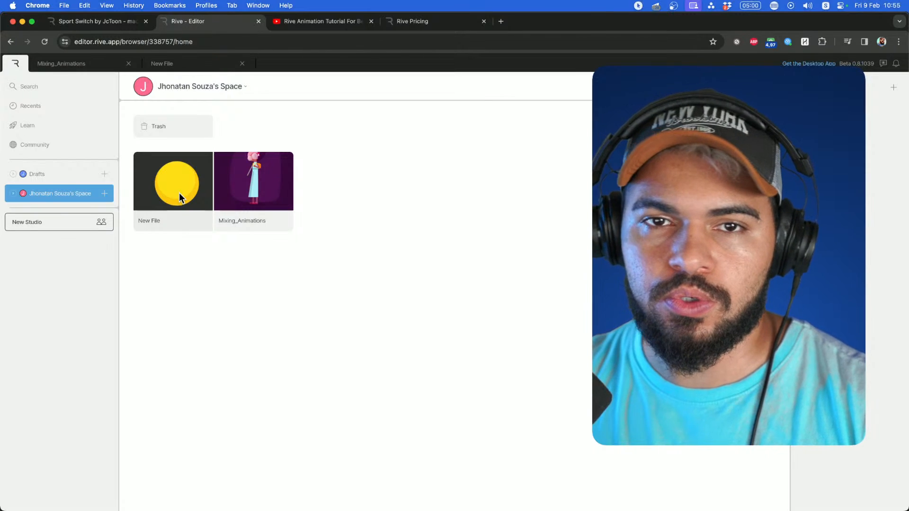
Open New File from the personal space and select the eye's outer ellipse, followed by its white highlight ellipse.
left_click(179, 192)
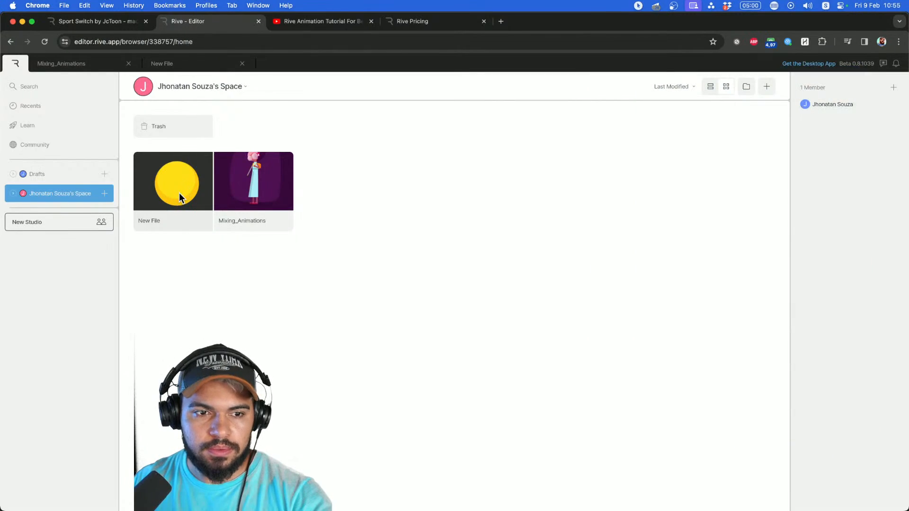
left_click(184, 182)
left_click(181, 176)
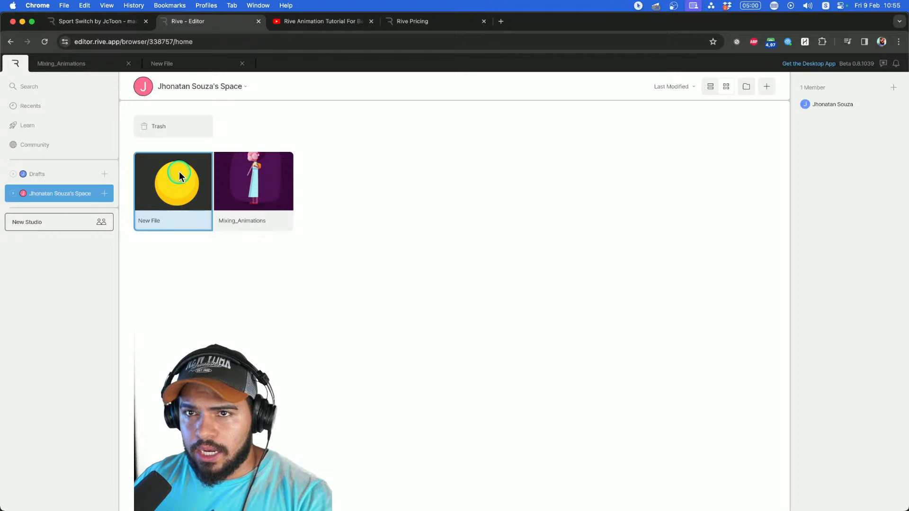
double_click(173, 169)
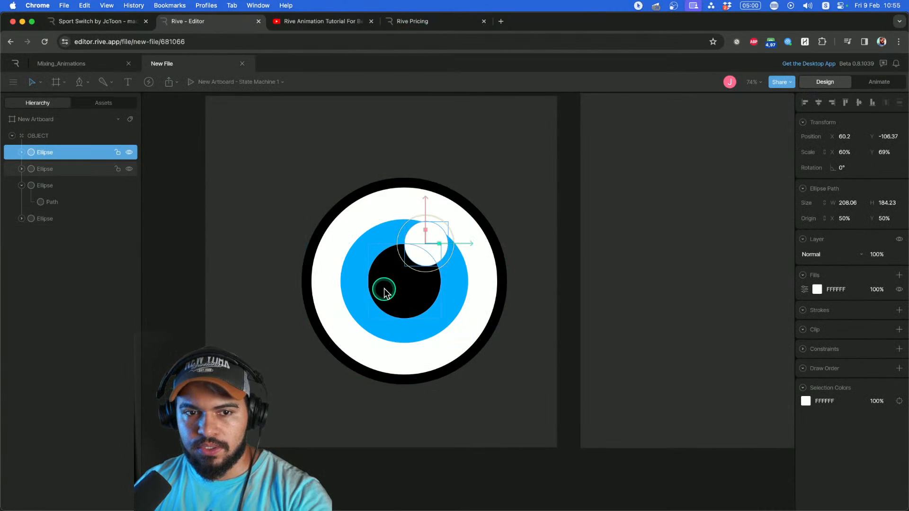
left_click(474, 256)
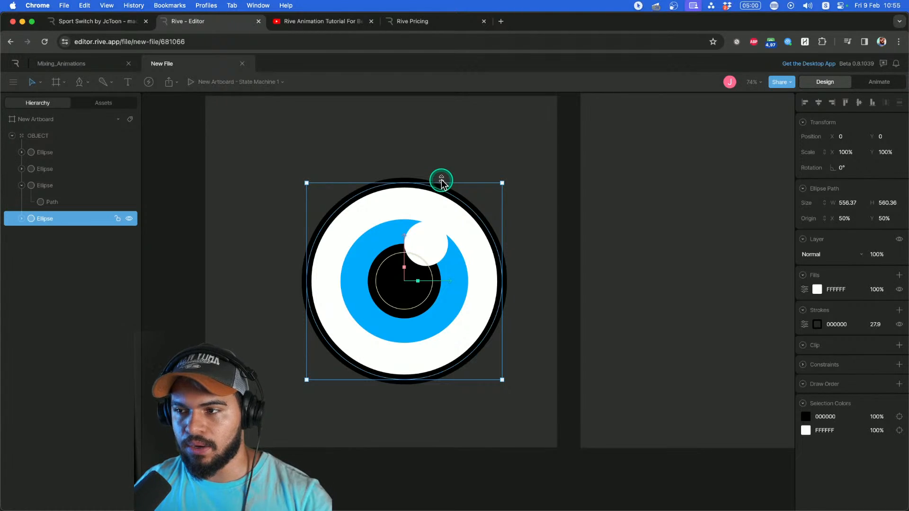
left_click(427, 244)
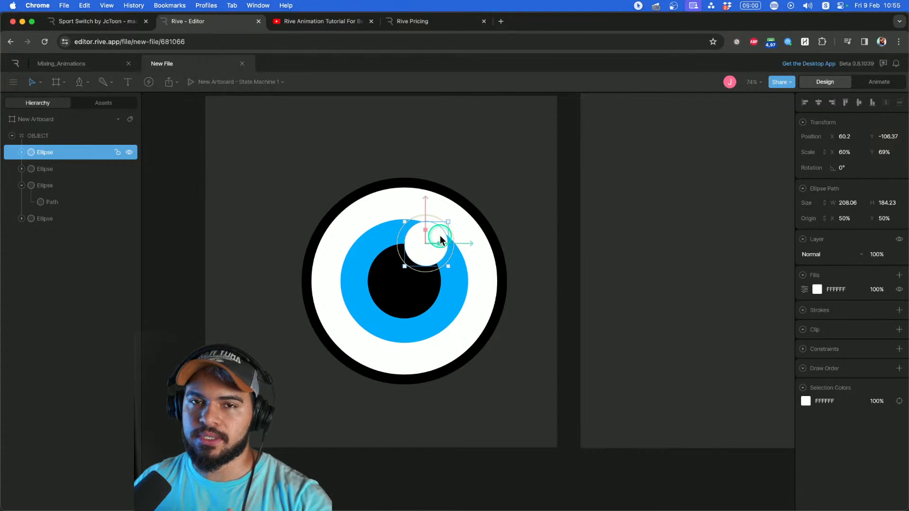
Compare the Design and Animate modes of the eye file, select the OBJECT group, and end in Design mode.
left_click(861, 85)
left_click(822, 85)
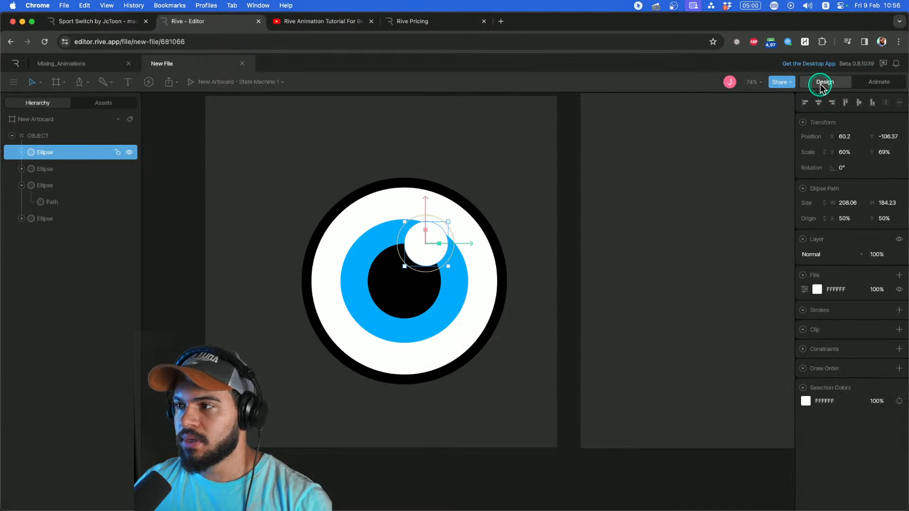
left_click(458, 208)
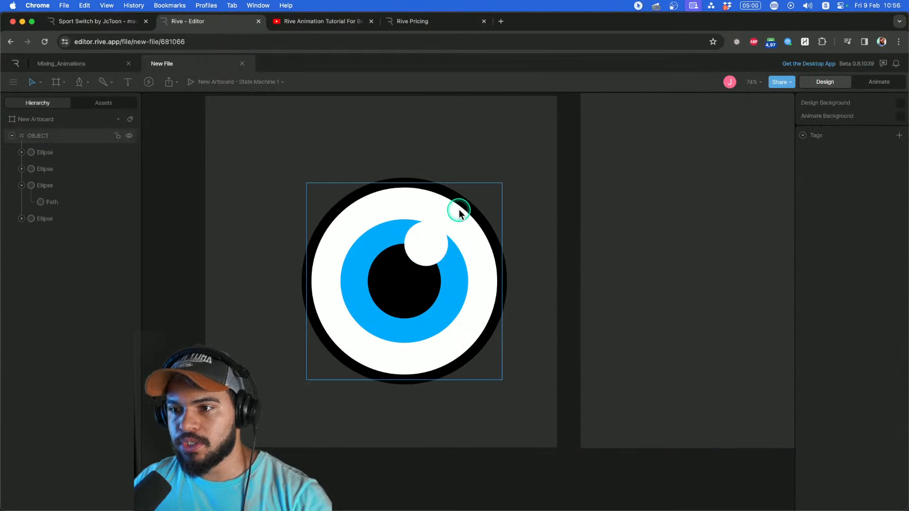
left_click(816, 86)
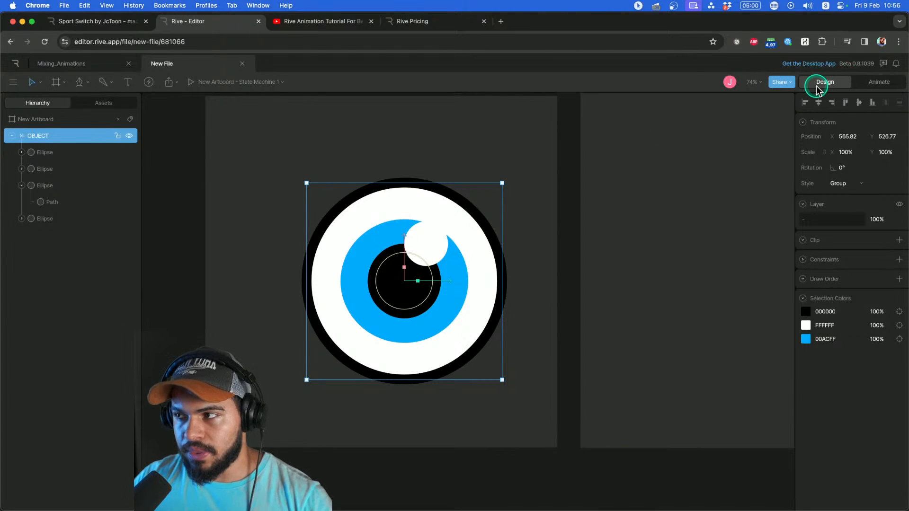
left_click(862, 83)
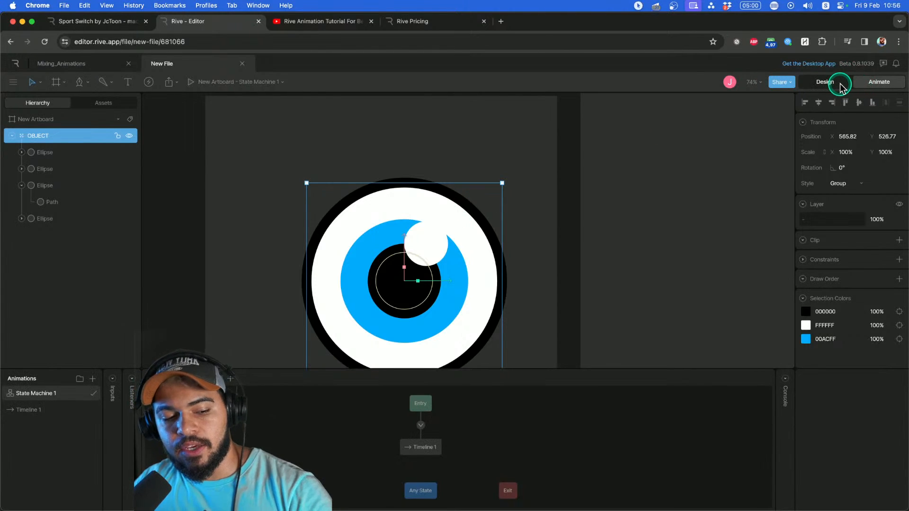
left_click(840, 88)
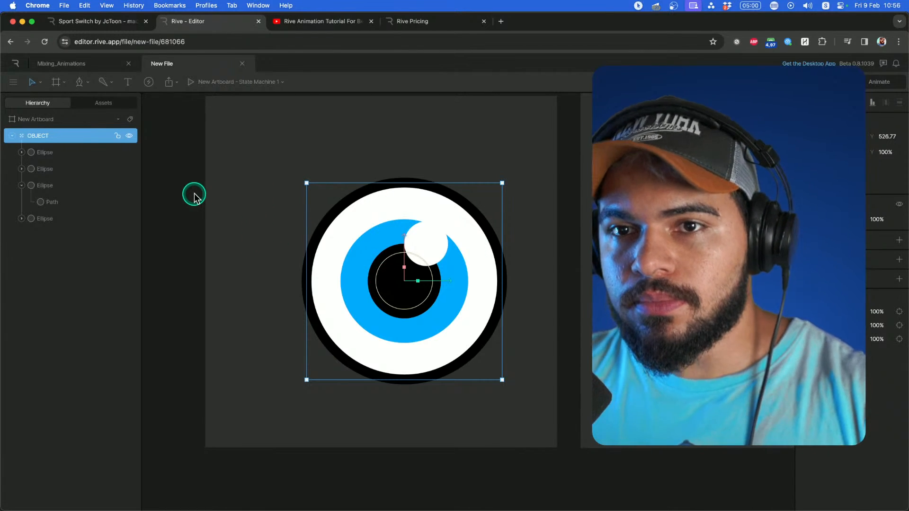
Inspect the eye's parts by alternately selecting the blue iris ellipse and the outer white ellipse on the artboard.
left_click(371, 240)
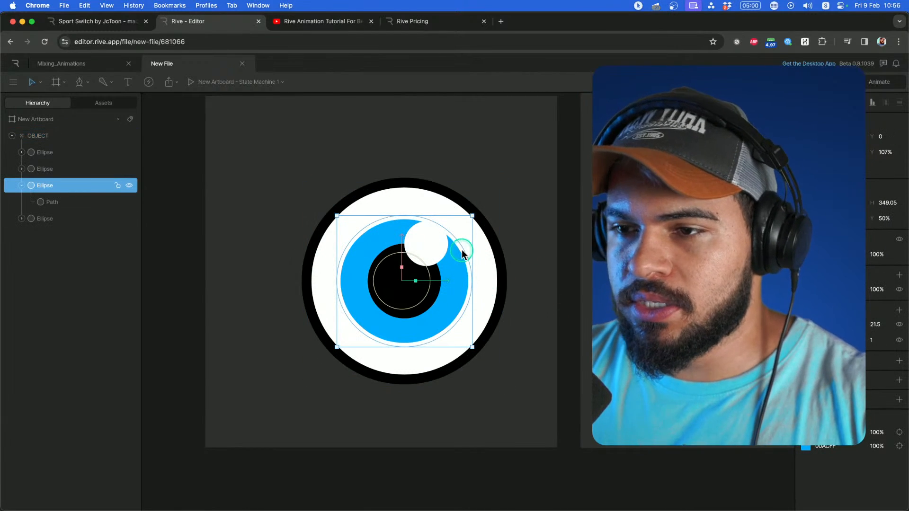
left_click(399, 210)
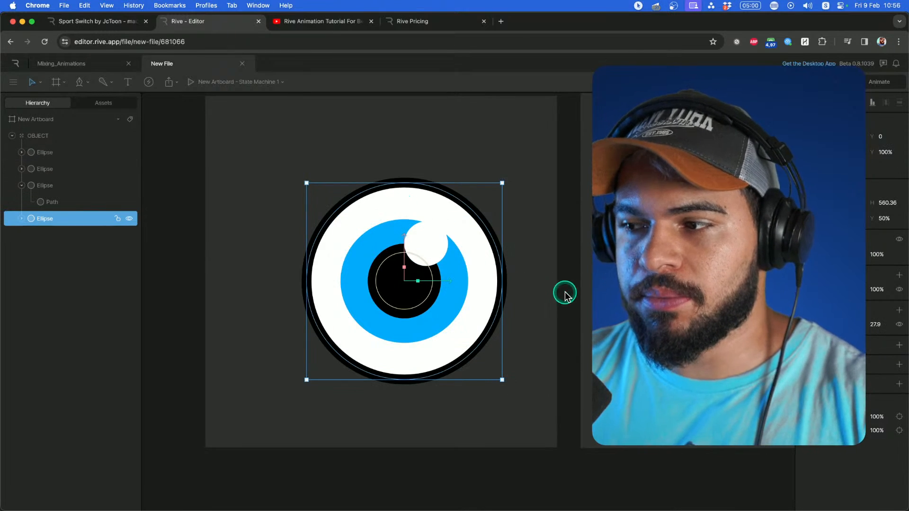
left_click(456, 276)
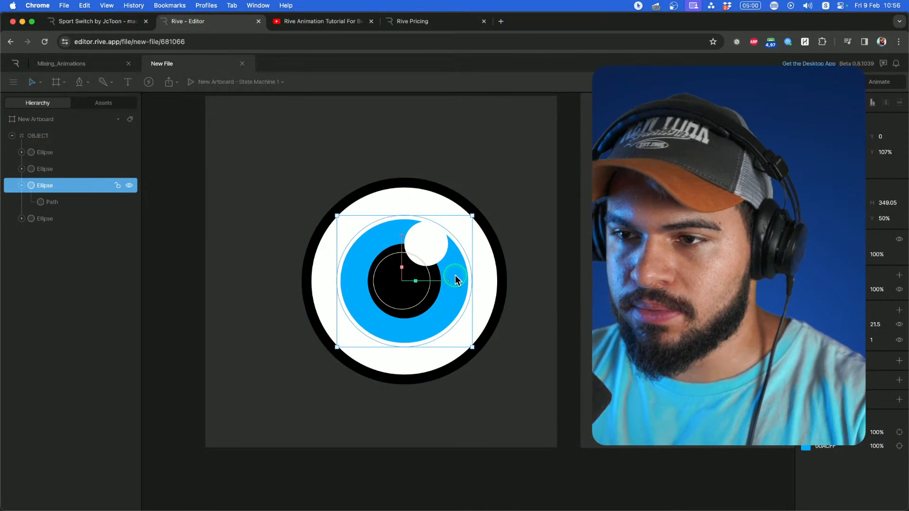
left_click_drag(497, 304, 509, 308)
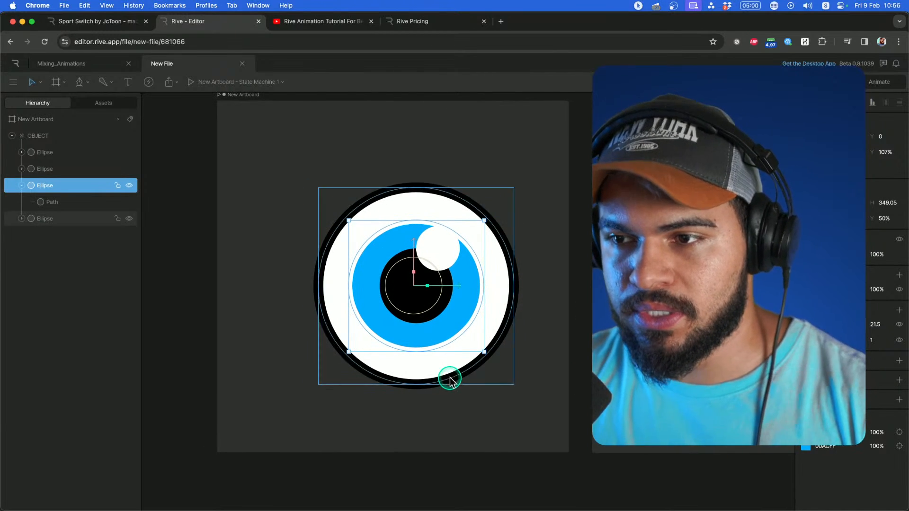
scroll(450, 386, "right", 1)
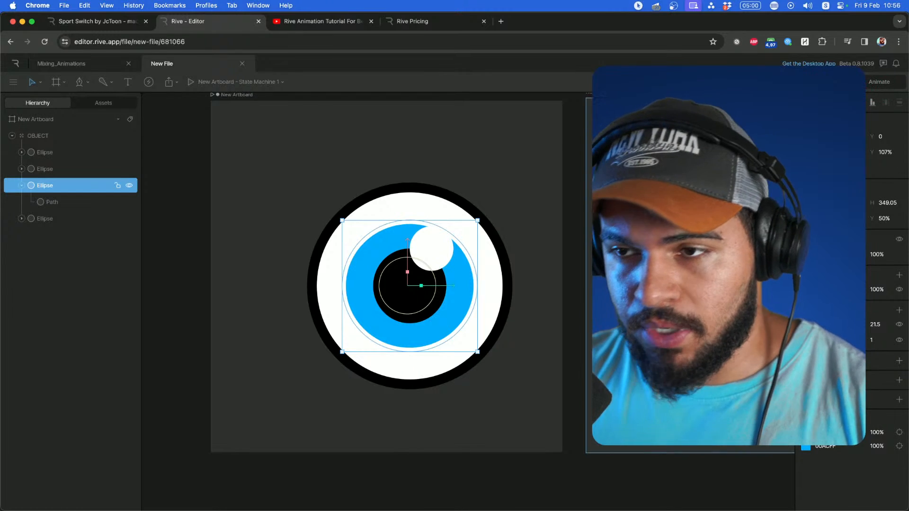
left_click(408, 204)
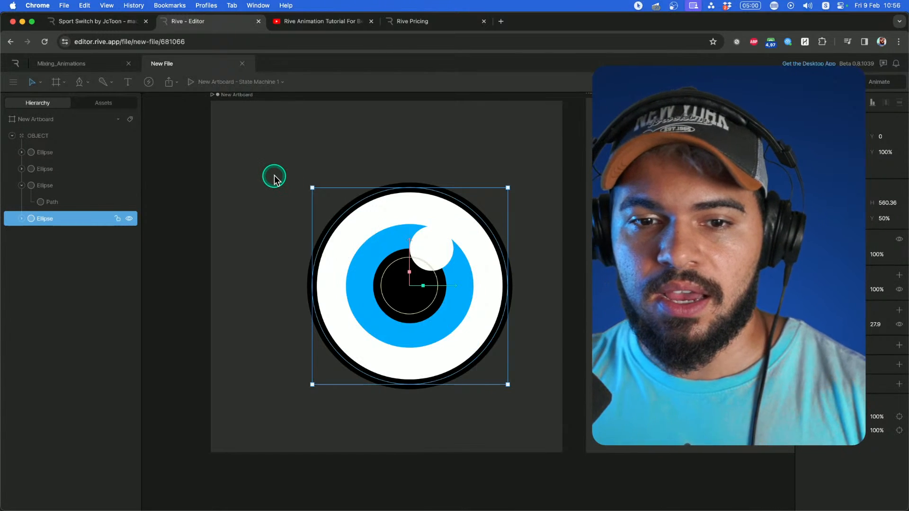
Return to the file browser and open the Prototype_Character file from Drafts.
left_click(15, 65)
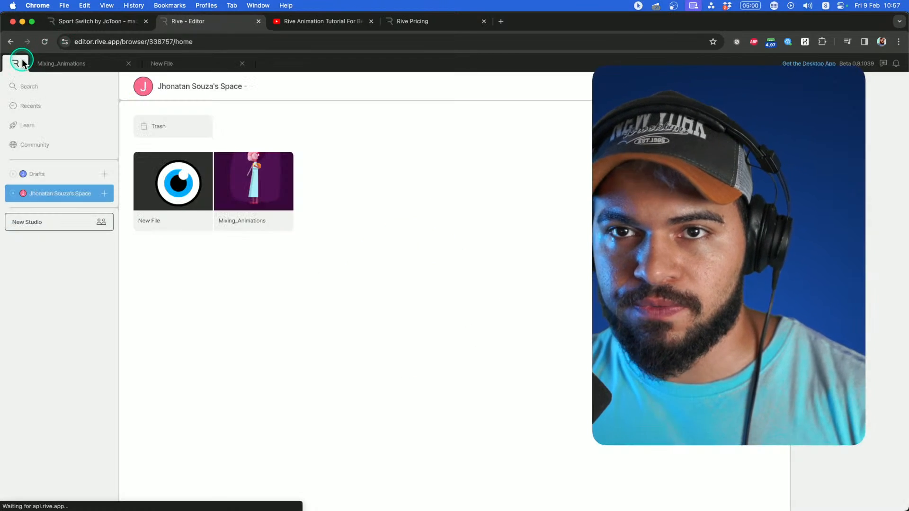
left_click(53, 179)
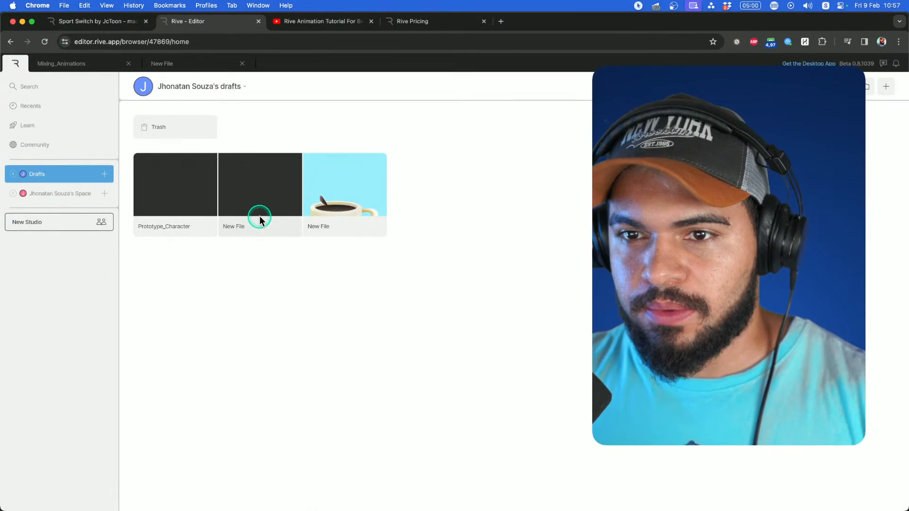
double_click(176, 188)
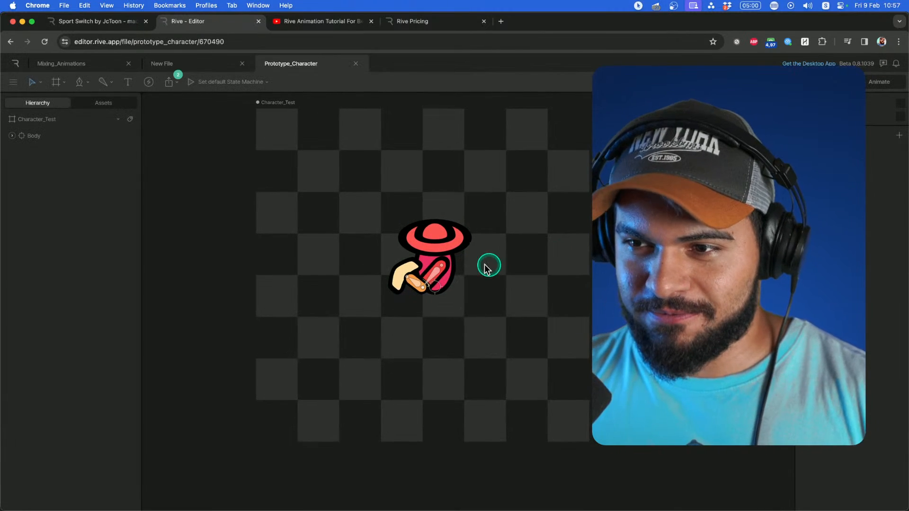
Examine the hat, body and arm shapes of the character on the Character_Test artboard, up close and as a whole.
scroll(458, 265, "up", 5)
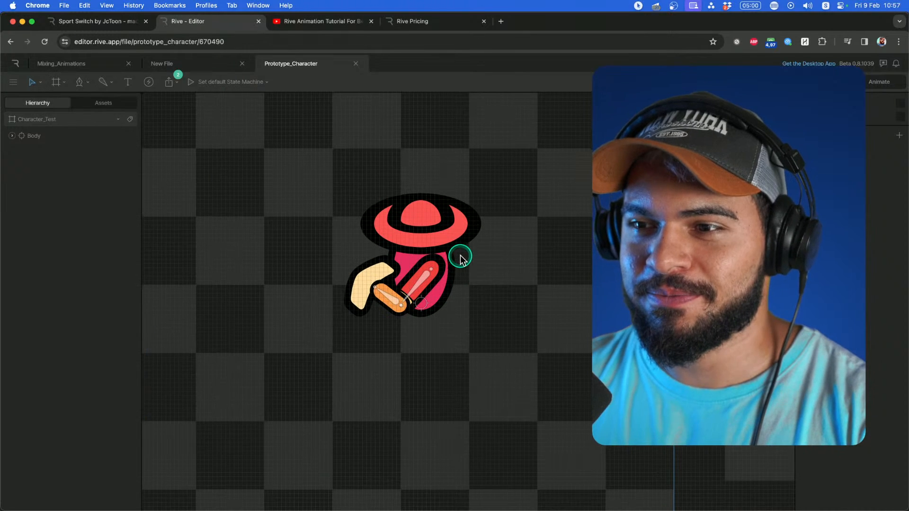
scroll(504, 238, "down", 5)
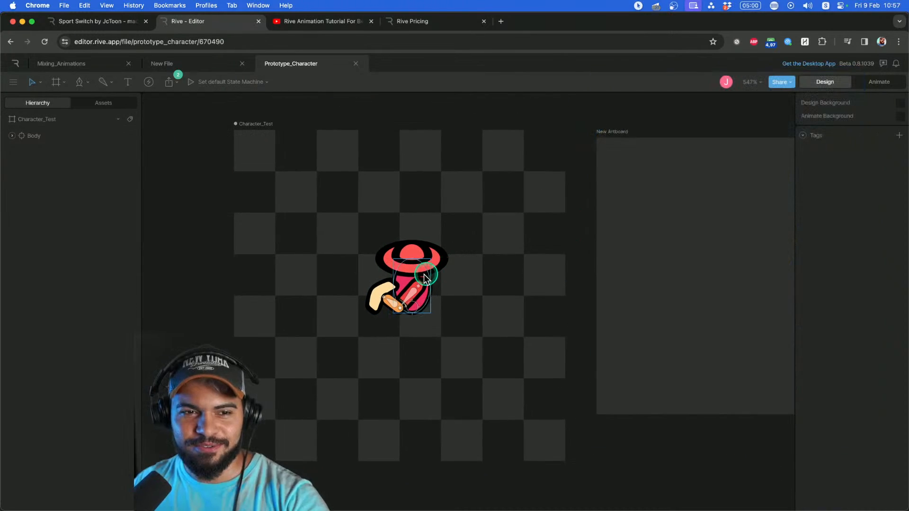
scroll(412, 277, "up", 5)
scroll(471, 250, "up", 2)
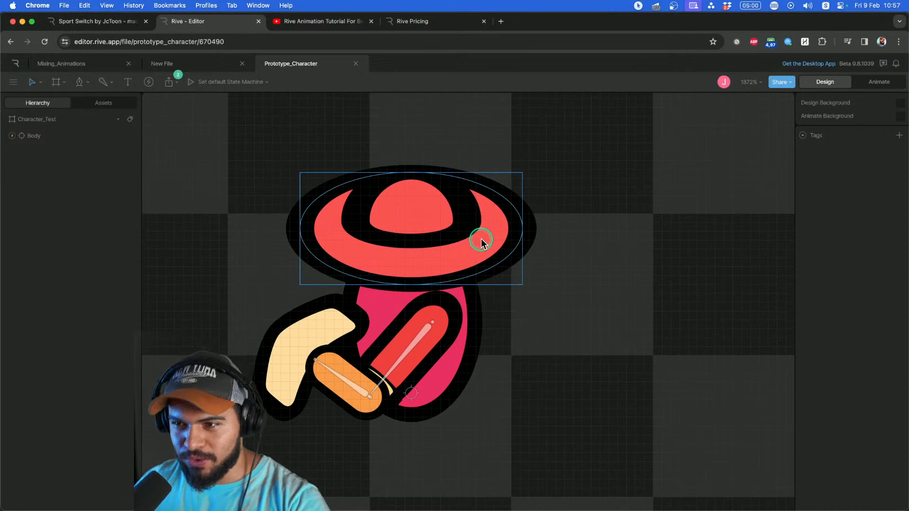
scroll(481, 239, "down", 3)
scroll(490, 250, "up", 1)
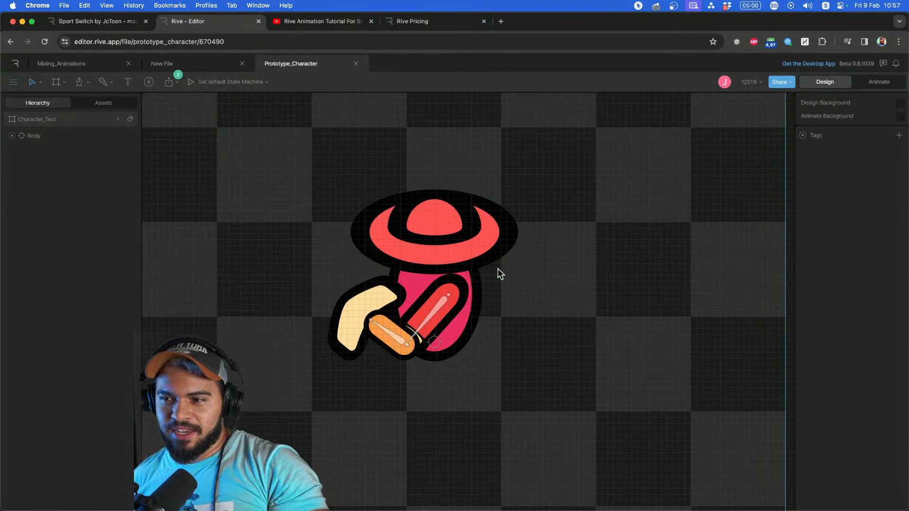
scroll(498, 268, "down", 5)
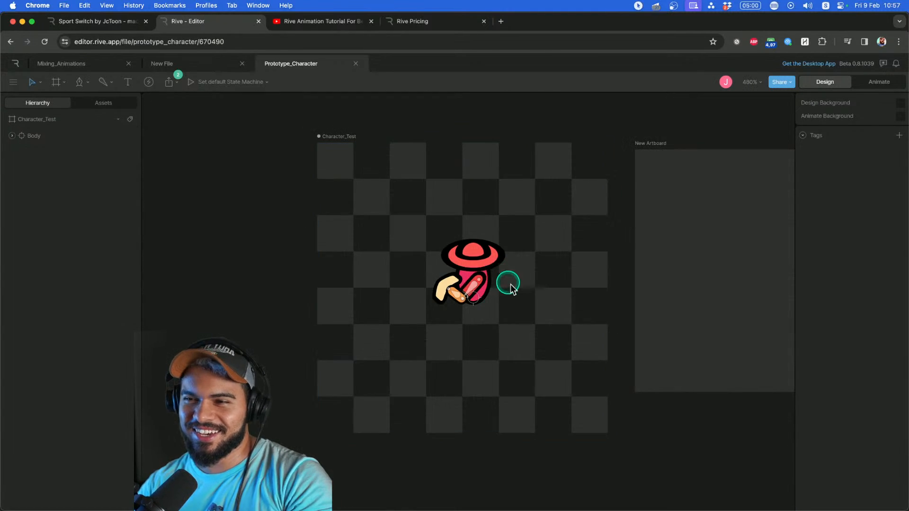
left_click_drag(507, 282, 489, 292)
scroll(484, 311, "up", 2)
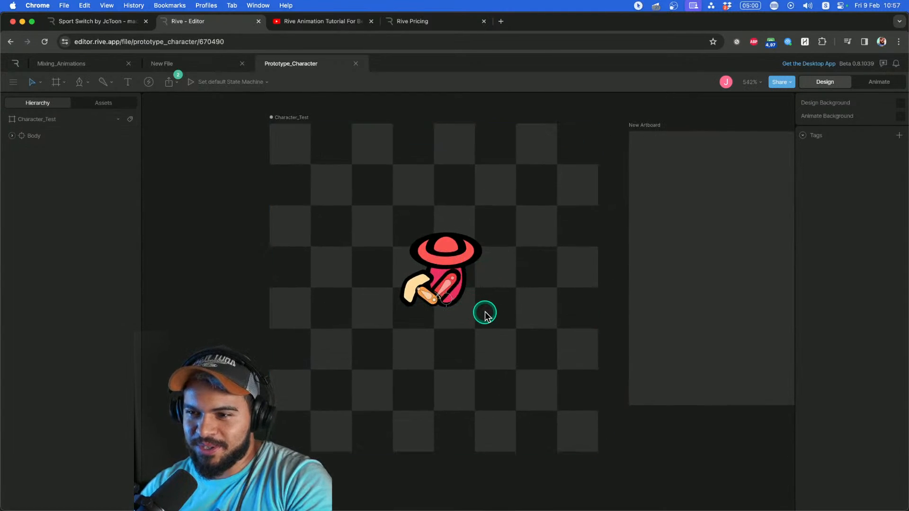
scroll(487, 310, "up", 2)
scroll(488, 310, "up", 2)
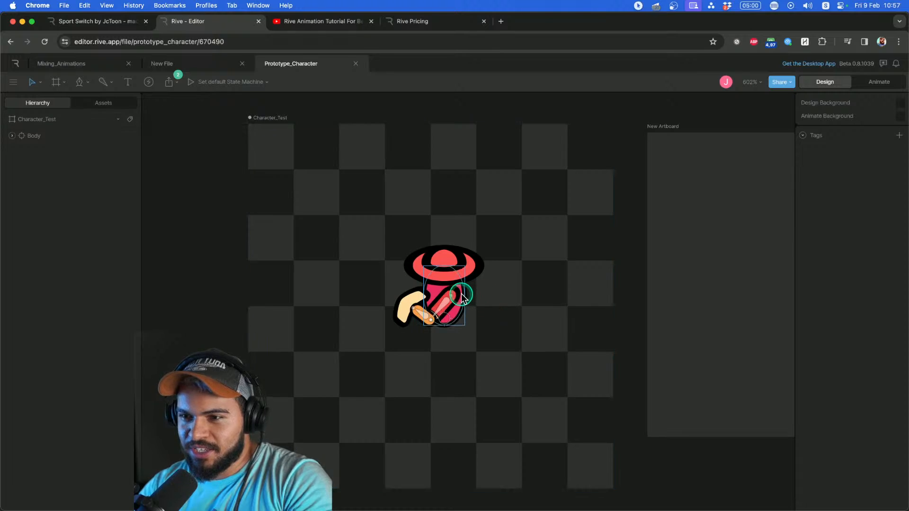
Inspect the hat's red crown shape in the Body group by selecting it, and clear the selection.
left_click(461, 296)
scroll(461, 296, "up", 2)
left_click(127, 135)
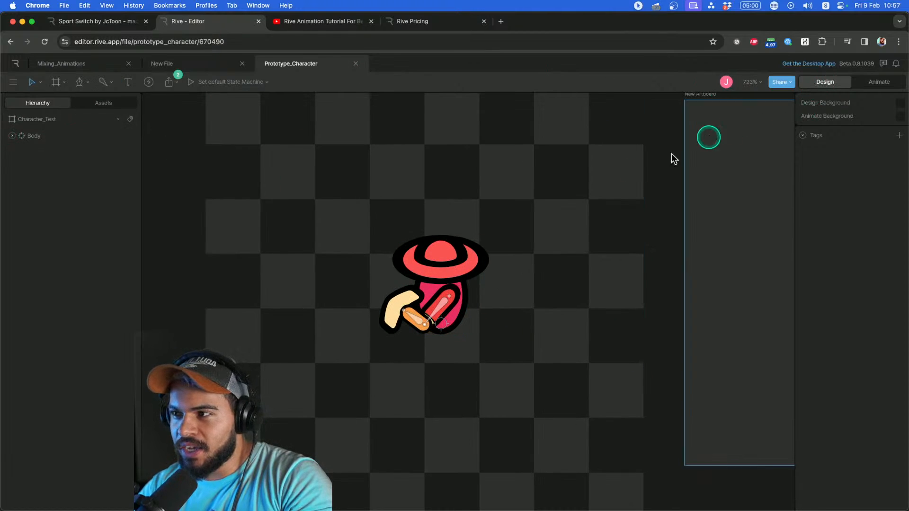
left_click(456, 255)
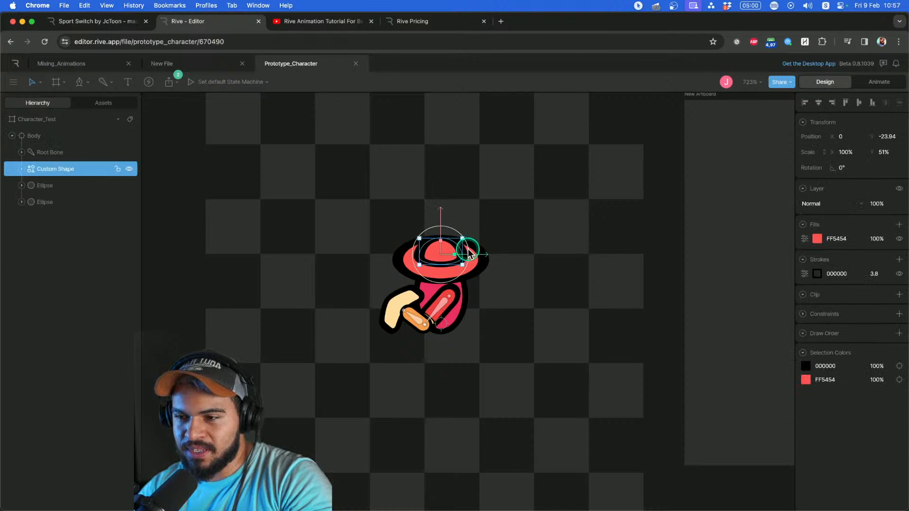
key("Escape")
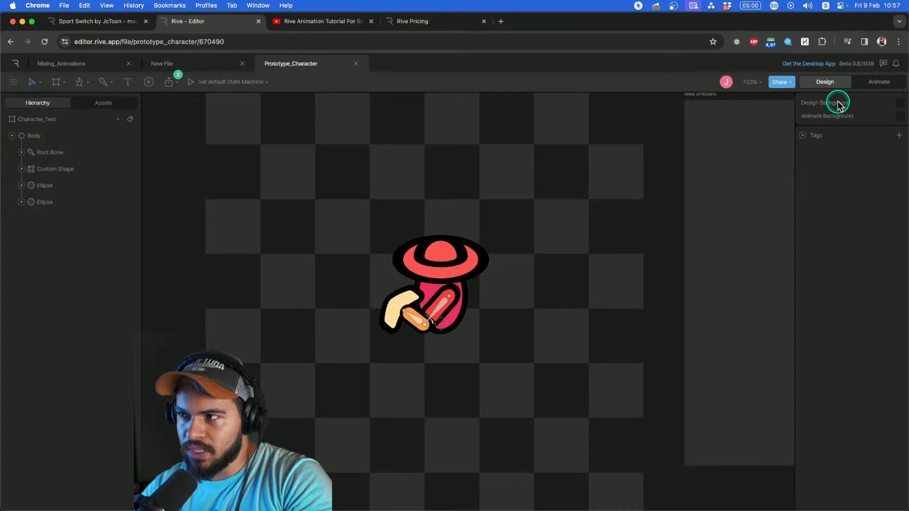
Switch the character file to Animate mode and examine the character's pose in the Work animation.
left_click(875, 85)
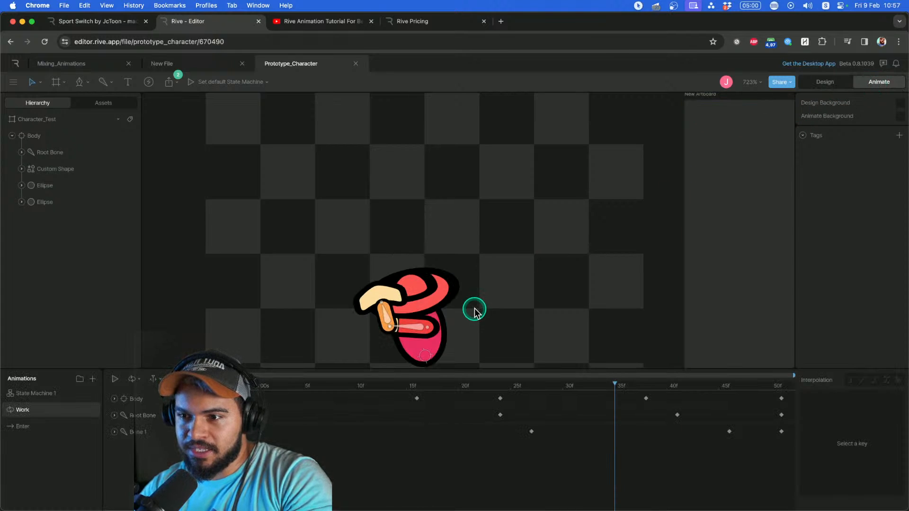
left_click_drag(473, 309, 465, 268)
scroll(399, 295, "down", 3)
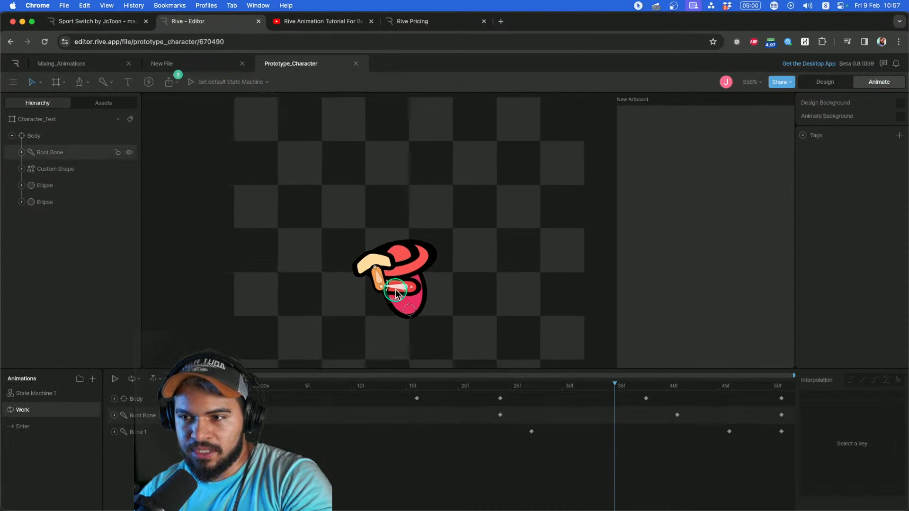
scroll(425, 318, "up", 2)
left_click_drag(433, 325, 439, 288)
scroll(439, 290, "up", 1)
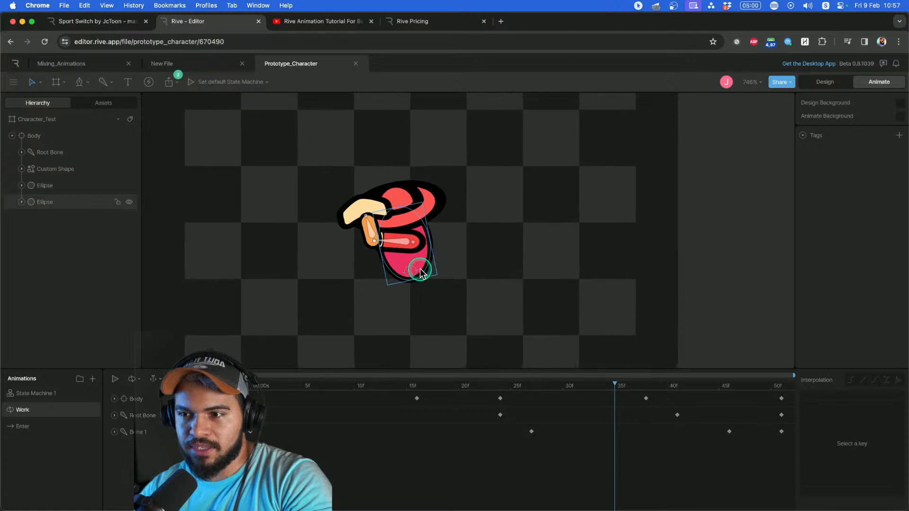
Play the Work animation and scrub its timeline to examine how the character's arm, body and hat move.
left_click(281, 385)
left_click_drag(282, 385, 251, 389)
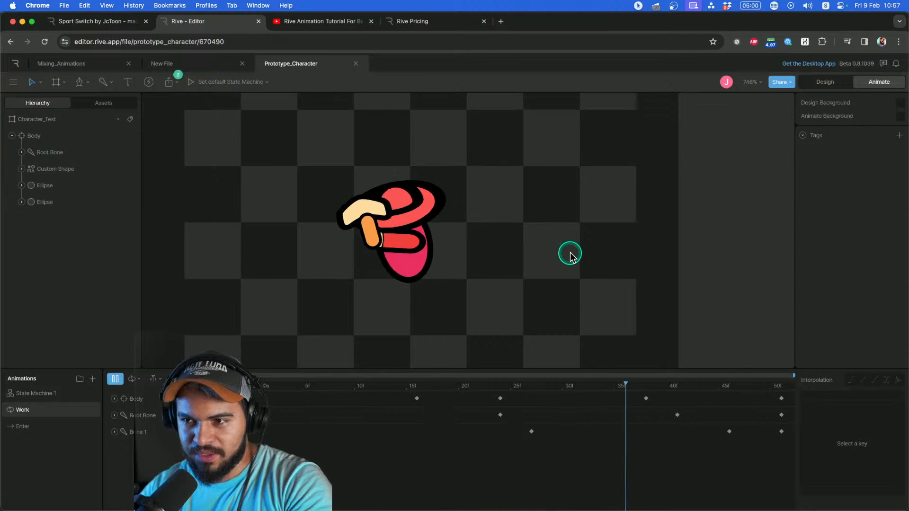
scroll(527, 256, "down", 3)
scroll(512, 235, "up", 5)
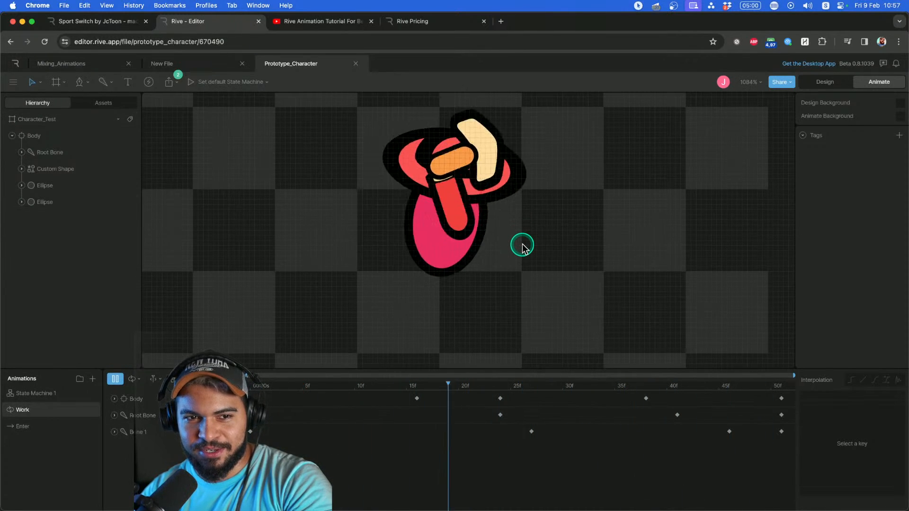
scroll(523, 246, "down", 3)
scroll(522, 244, "down", 3)
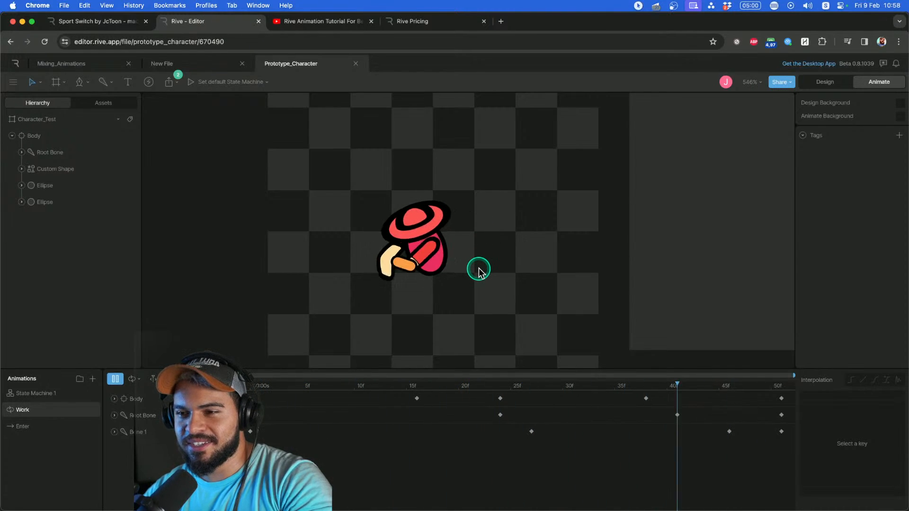
key("space")
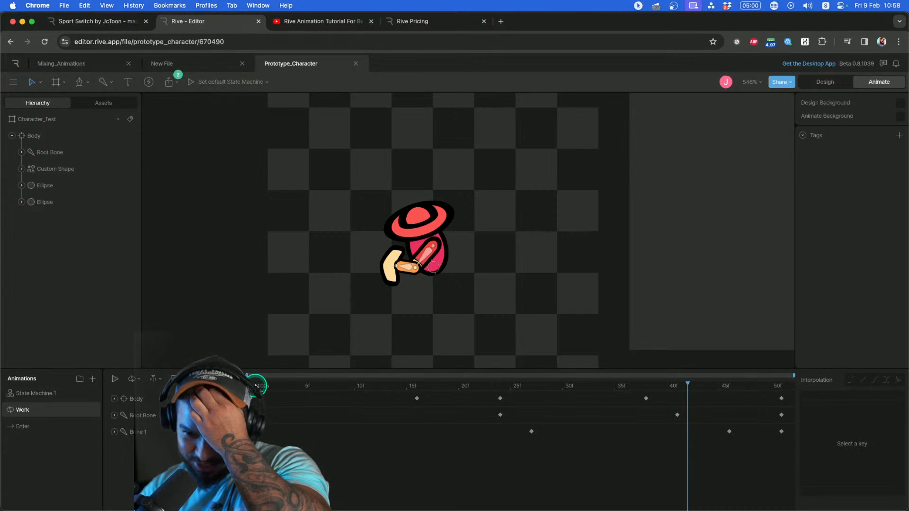
left_click_drag(266, 389, 369, 395)
key("space")
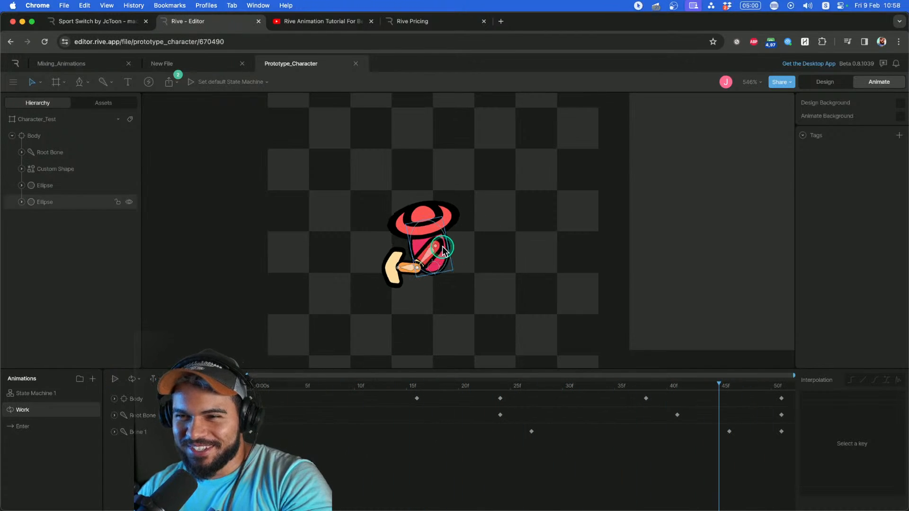
Inspect the Custom Shape and Root Bone properties in the Body group at the paused frame of the Work animation.
left_click(65, 169)
key("space")
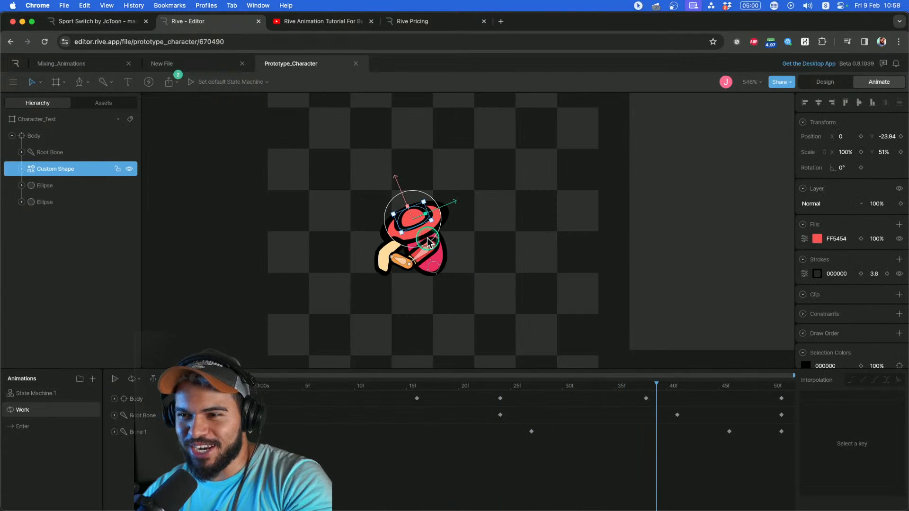
left_click(50, 156)
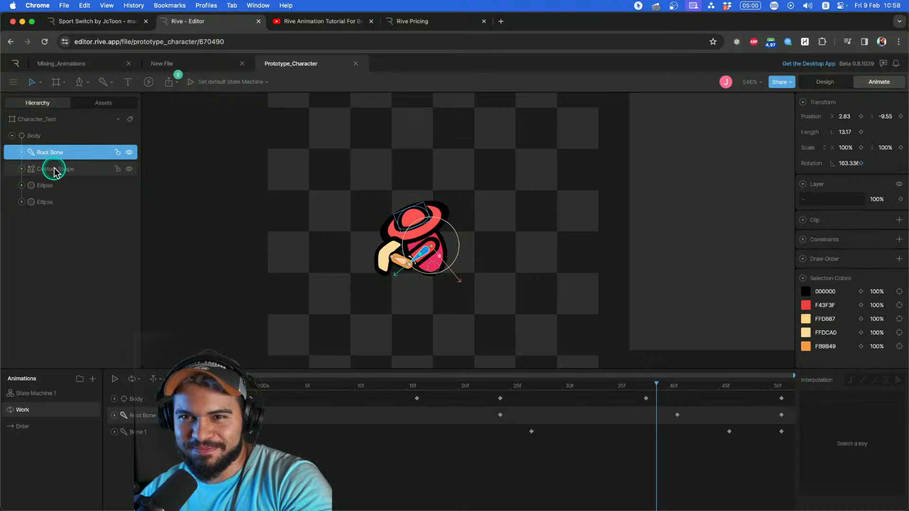
left_click(57, 172)
left_click(61, 154)
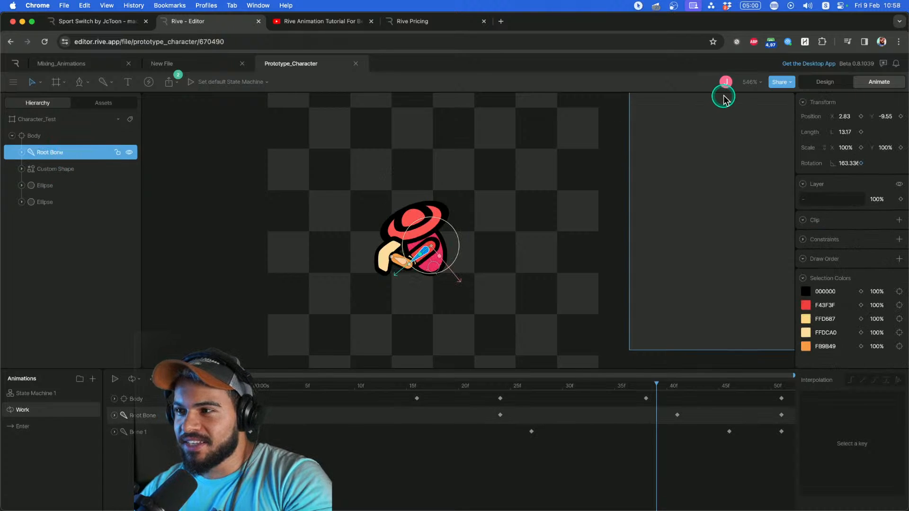
Switch to Design mode and rotate the arm's Root Bone to about 164°.
left_click(827, 80)
scroll(422, 251, "up", 4)
left_click(433, 315)
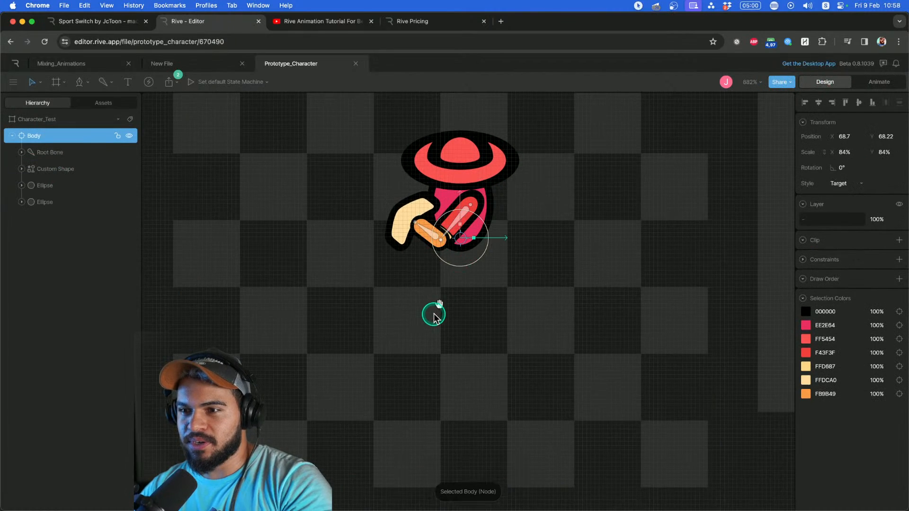
scroll(435, 284, "up", 2)
scroll(438, 252, "up", 6)
left_click(439, 252)
scroll(471, 260, "down", 3)
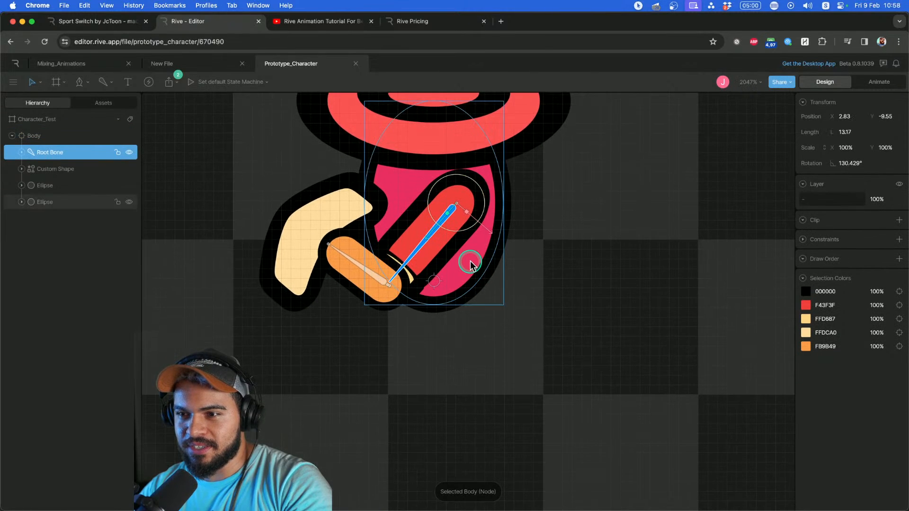
scroll(555, 302, "down", 1)
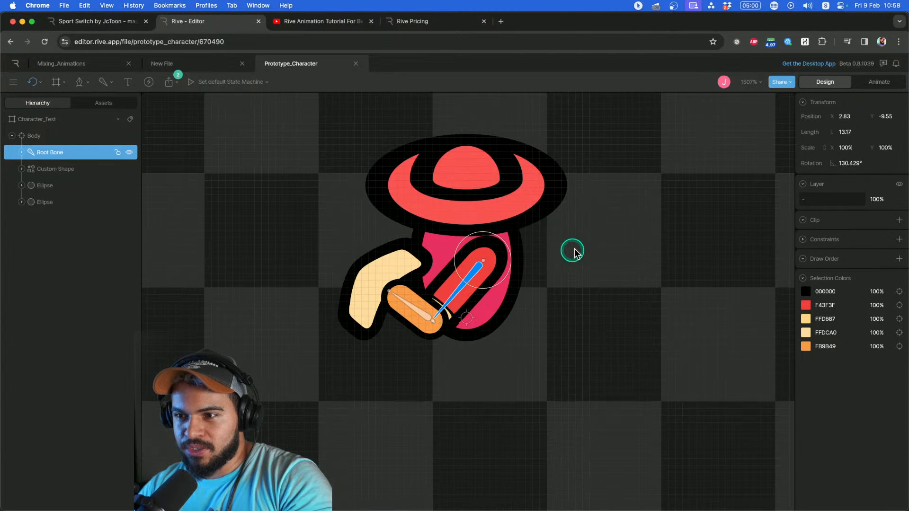
left_click_drag(574, 251, 416, 347)
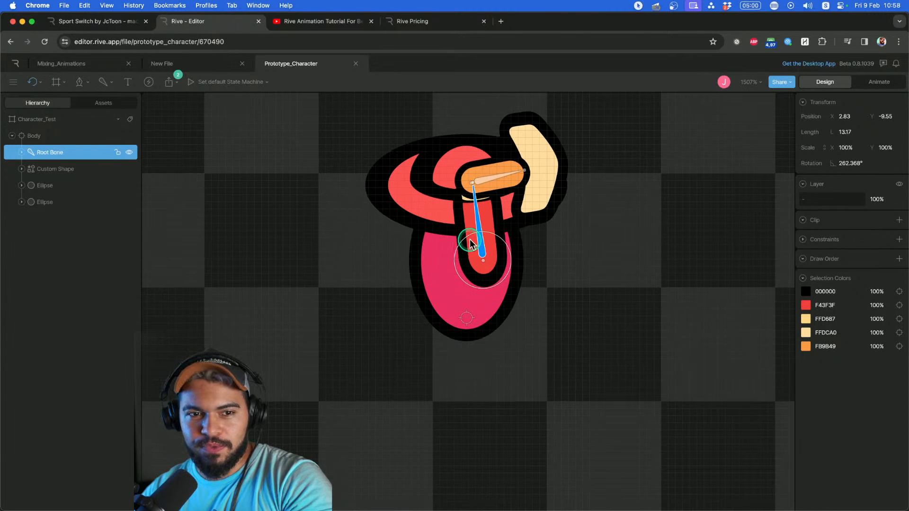
left_click_drag(471, 244, 550, 246)
scroll(550, 245, "down", 5)
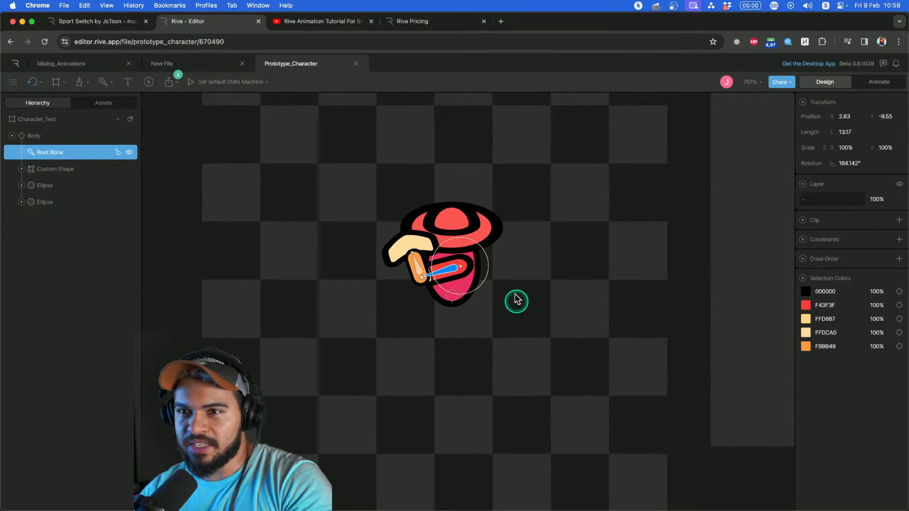
Return to Animate mode and add a new timeline animation to the artboard.
left_click(846, 89)
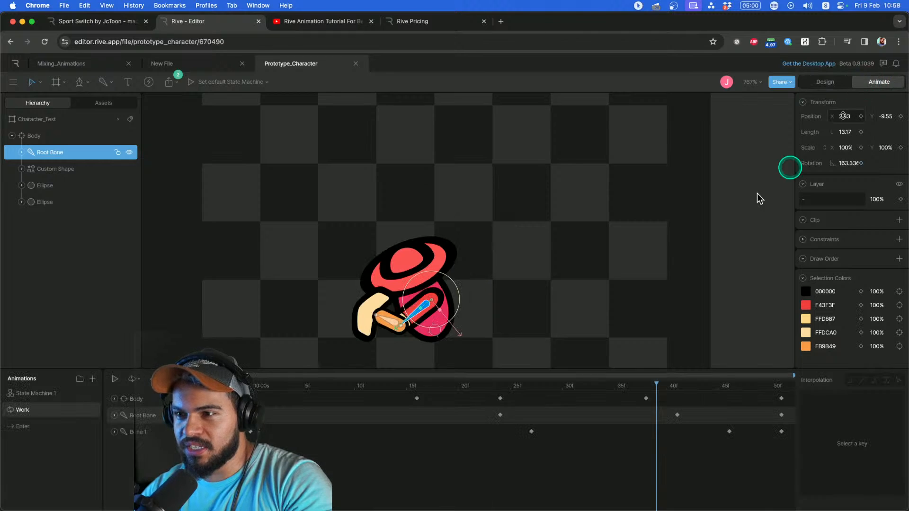
left_click(92, 380)
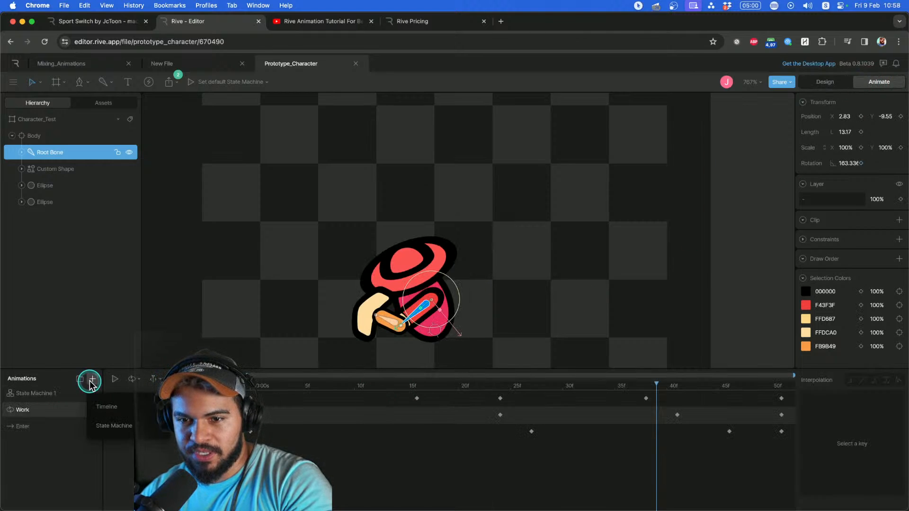
left_click(109, 408)
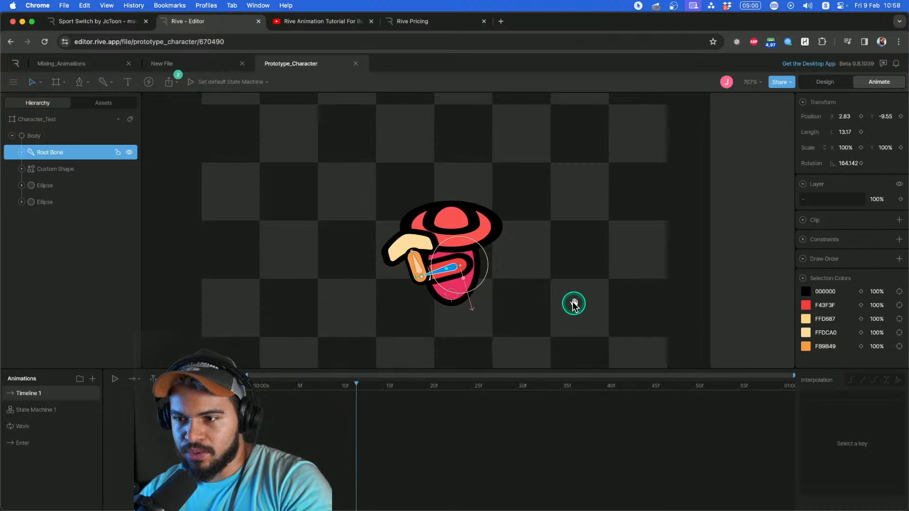
Rotate the arm's Root Bone to about 291° at frame 12 of Timeline 1 to key it.
scroll(574, 302, "down", 2)
left_click(582, 234)
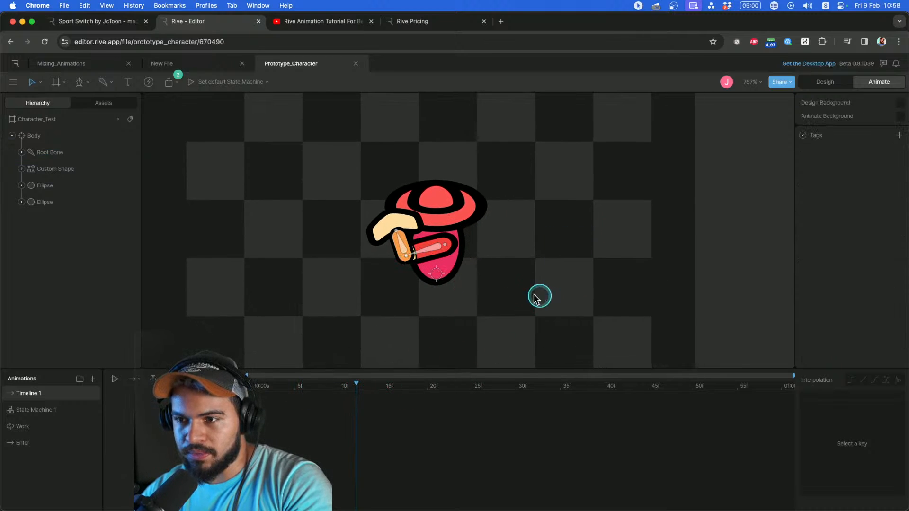
left_click(428, 249)
left_click(525, 227)
left_click(429, 251)
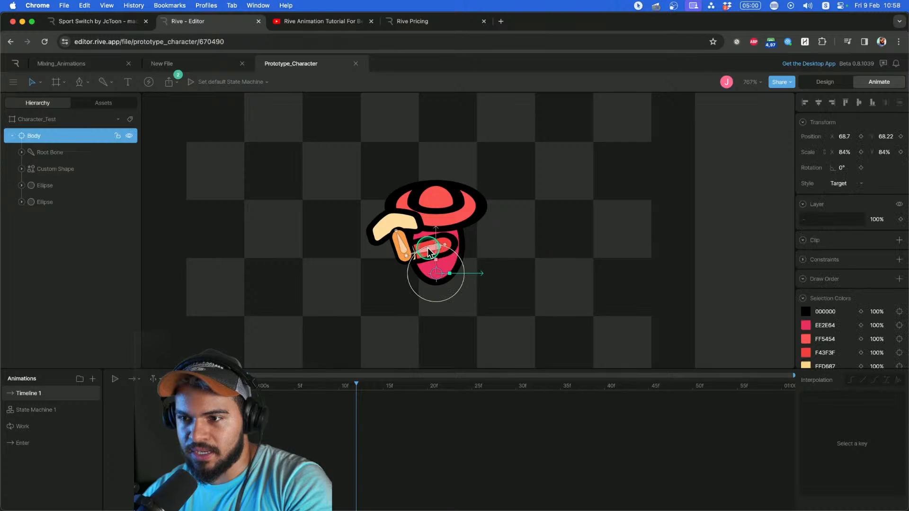
left_click(610, 231)
left_click(431, 250)
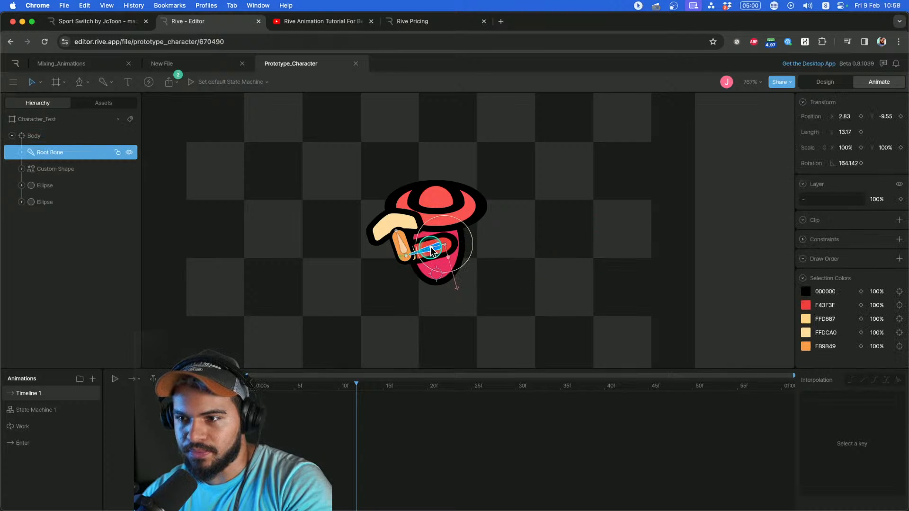
left_click_drag(593, 223, 416, 297)
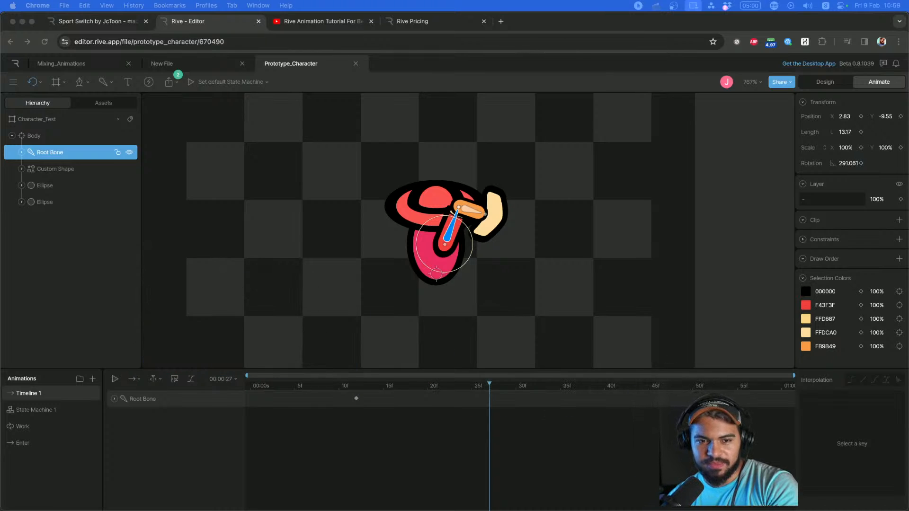
Scrub back to frame 0 of Timeline 1 and key the Root Bone with the arm swung across the body's left side.
left_click(283, 390)
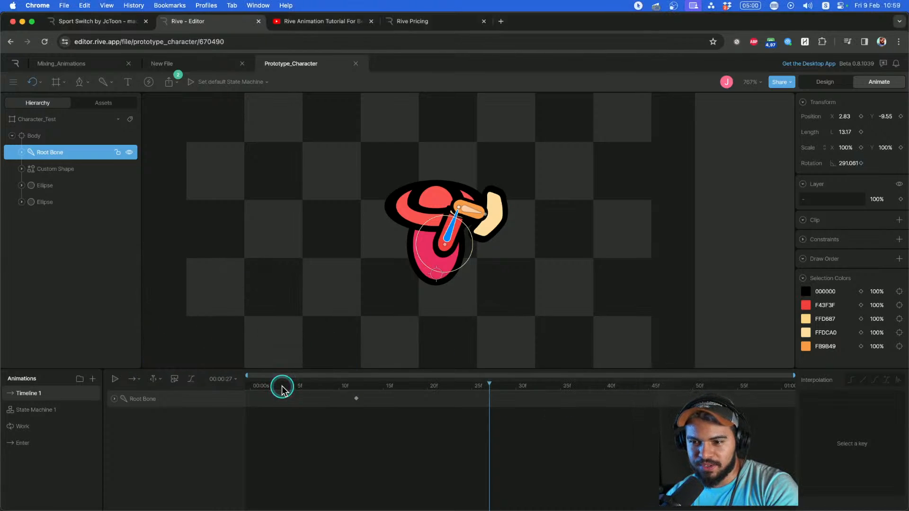
mouse_move(256, 388)
left_mouse_down()
mouse_move(426, 386)
mouse_move(288, 389)
mouse_move(368, 386)
mouse_move(256, 399)
mouse_move(264, 385)
left_mouse_up()
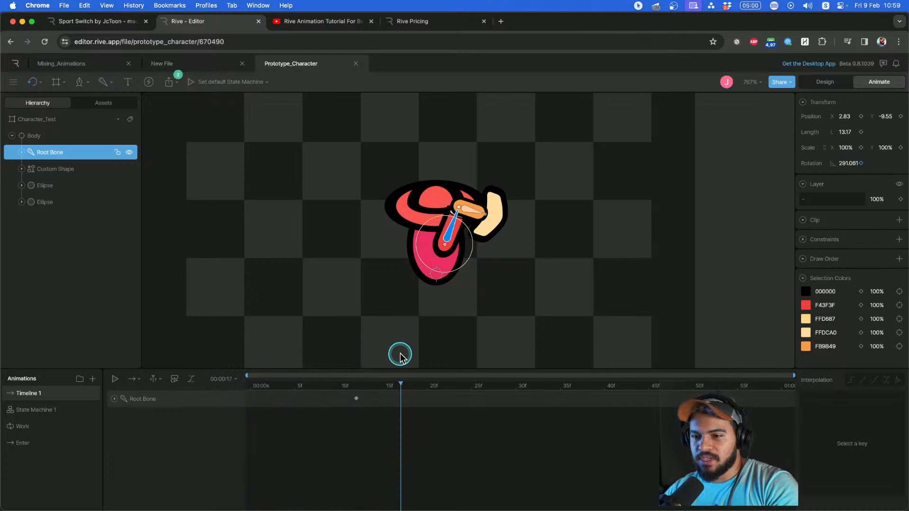
left_click_drag(400, 356, 255, 376)
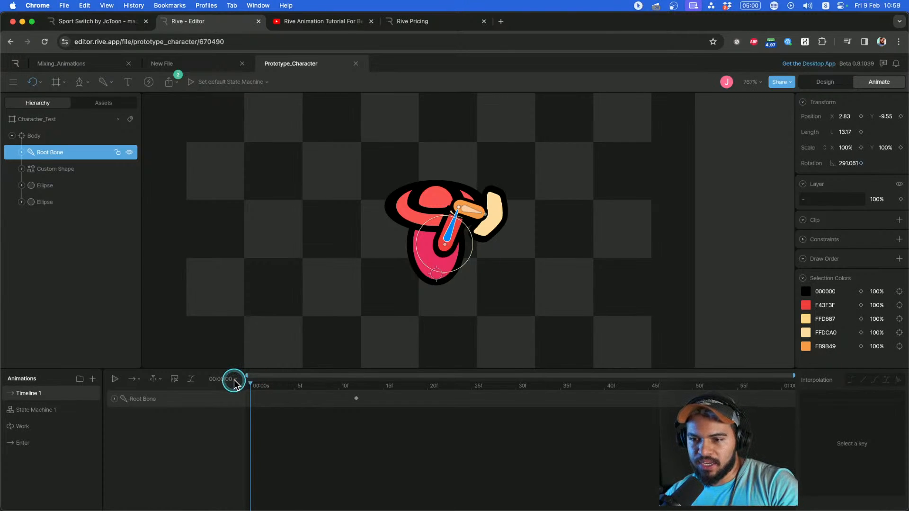
left_click_drag(234, 383, 297, 370)
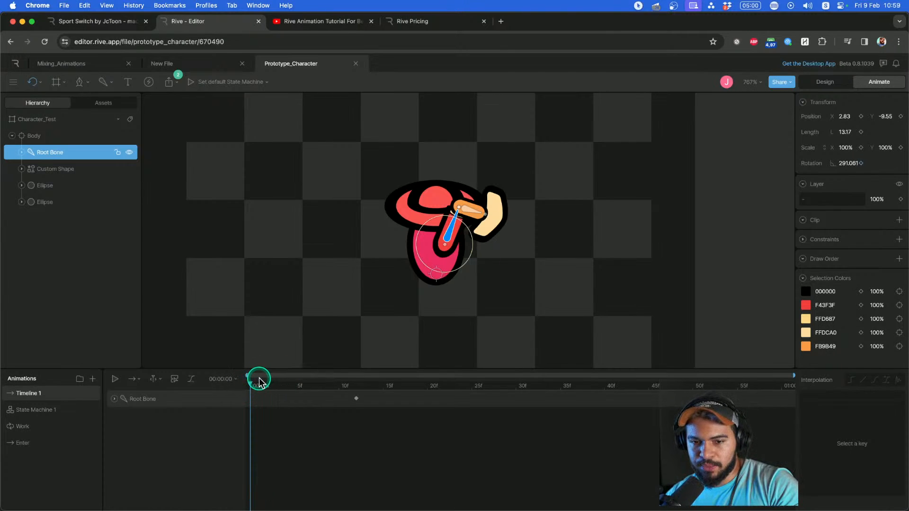
left_click(467, 218)
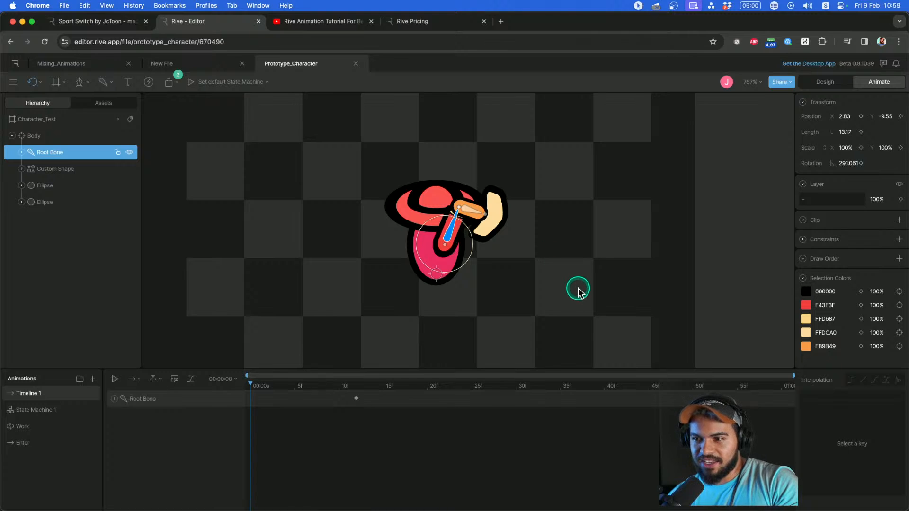
left_click_drag(580, 303, 410, 118)
Key the Root Bone's rotation at about 306° on frame 12 and about 155° on frame 32.
left_click_drag(348, 379, 356, 389)
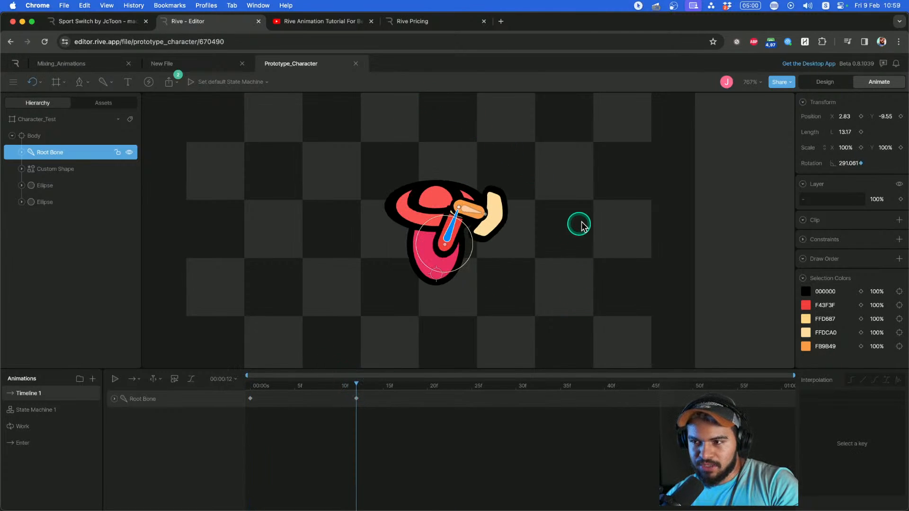
left_click_drag(582, 225, 592, 266)
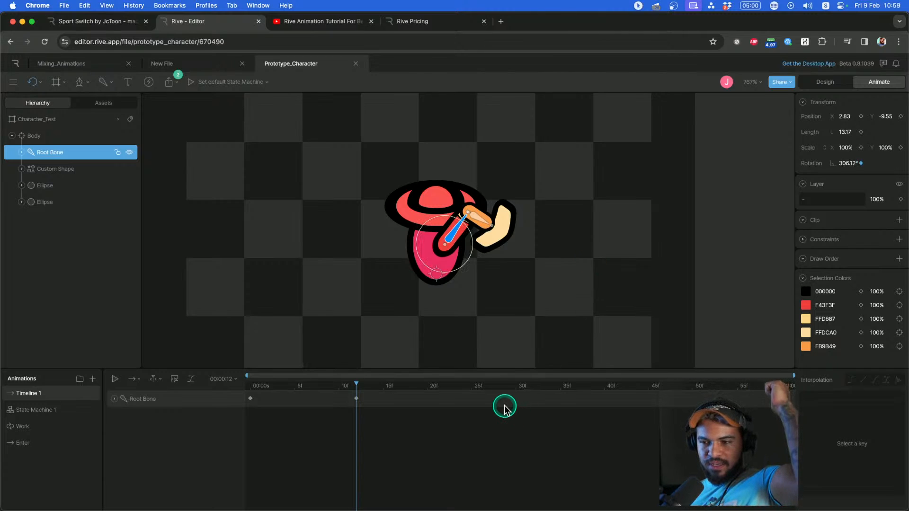
left_click_drag(505, 389, 532, 386)
left_click_drag(647, 254, 386, 210)
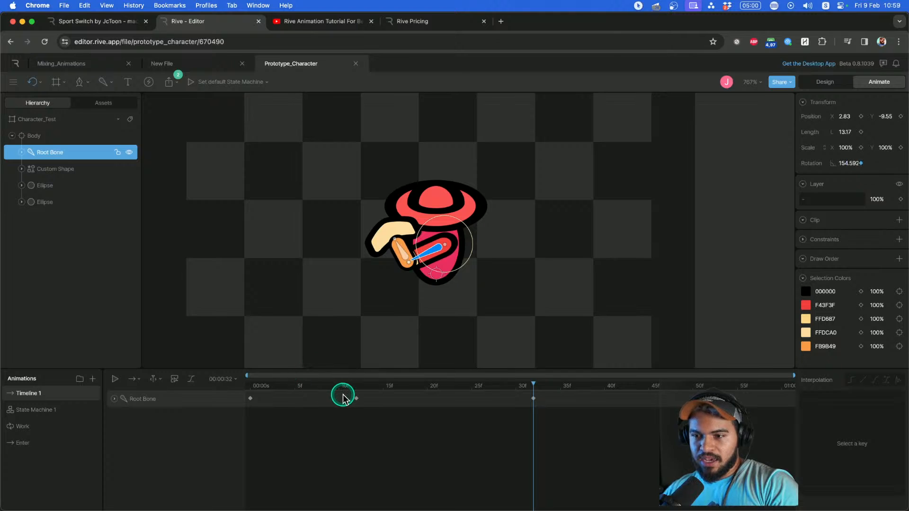
Move the Root Bone's middle key to frame 14.
left_click(375, 399)
mouse_move(374, 386)
left_mouse_down()
mouse_move(241, 386)
mouse_move(374, 396)
left_mouse_up()
left_click(377, 404)
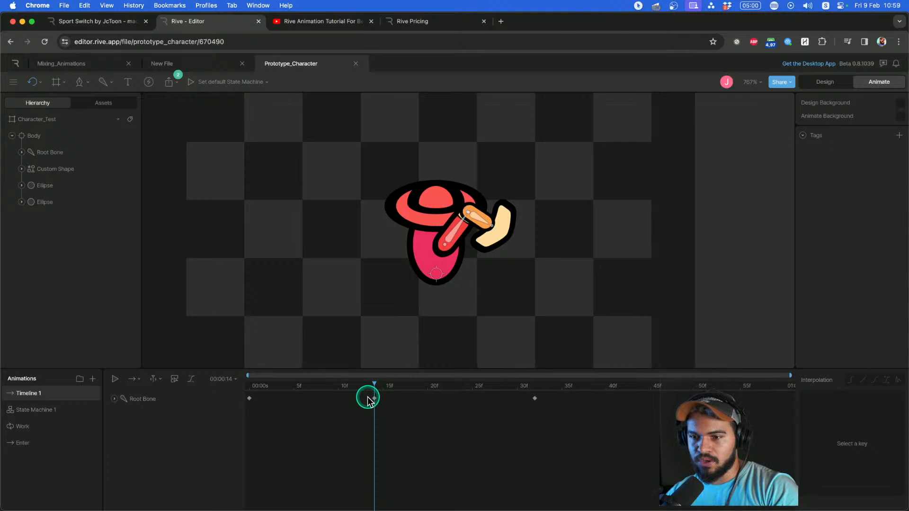
Scrub and play Timeline 1 from the start to preview the arm's swing.
scroll(369, 403, "up", 2)
left_click_drag(326, 387, 234, 398)
left_click(249, 388)
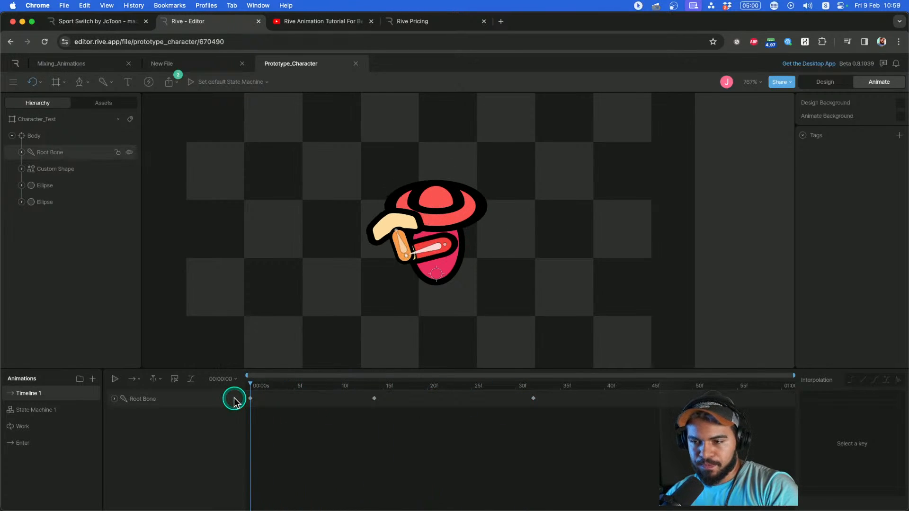
key("space")
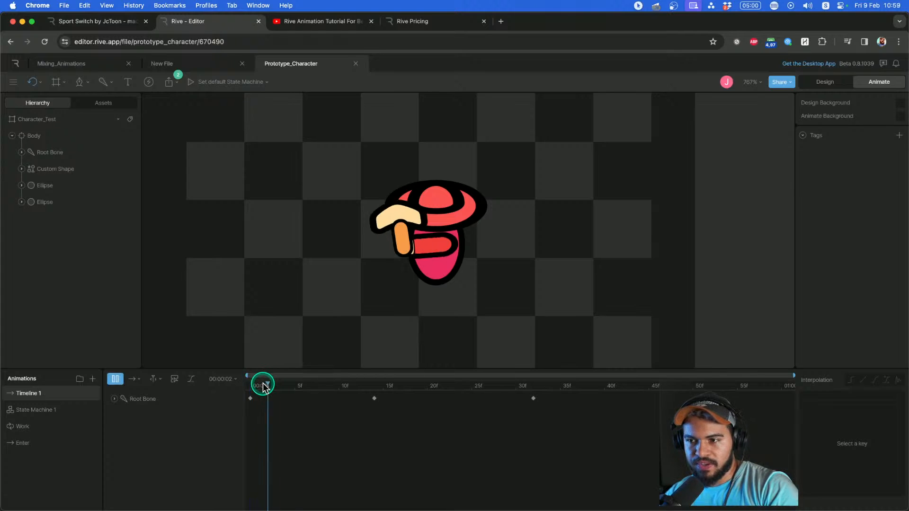
key("space")
left_click_drag(263, 385, 214, 390)
key("space")
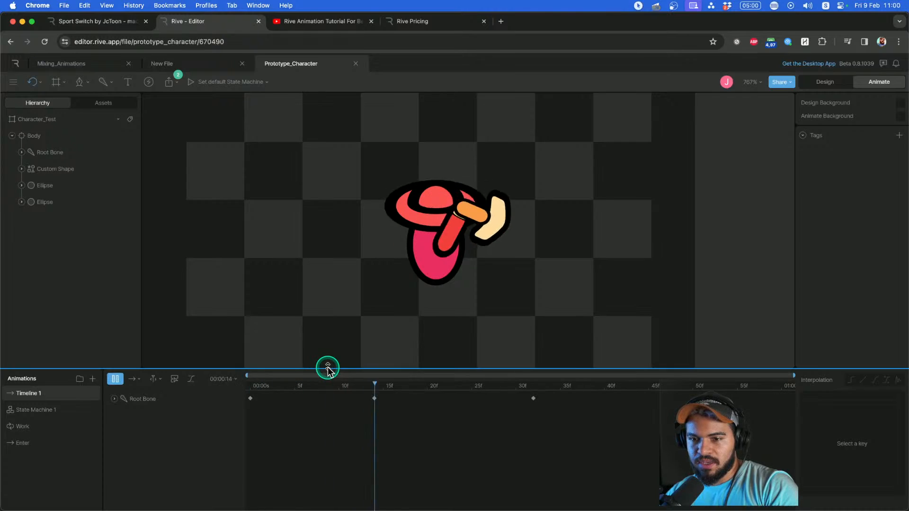
Set Timeline 1 to Loop, preview the playback and stop it.
left_click(155, 380)
left_click(134, 379)
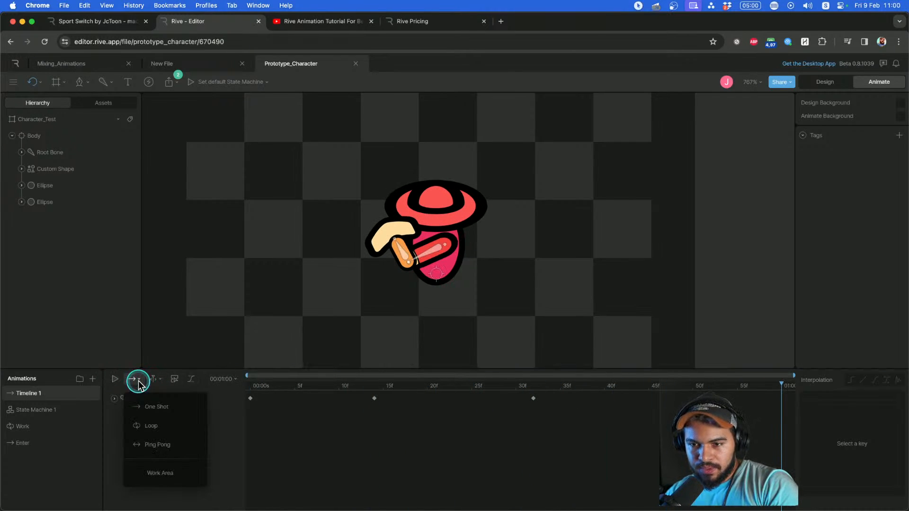
left_click(152, 426)
left_click(280, 401)
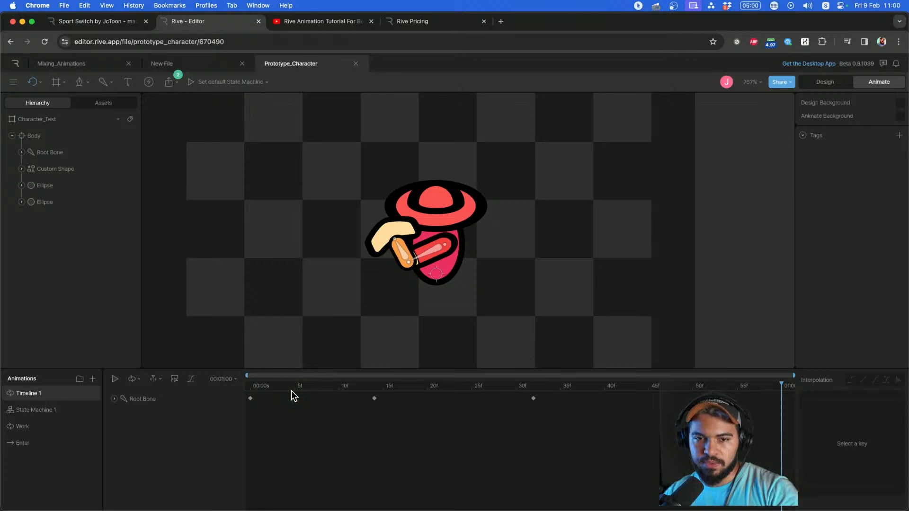
key("space")
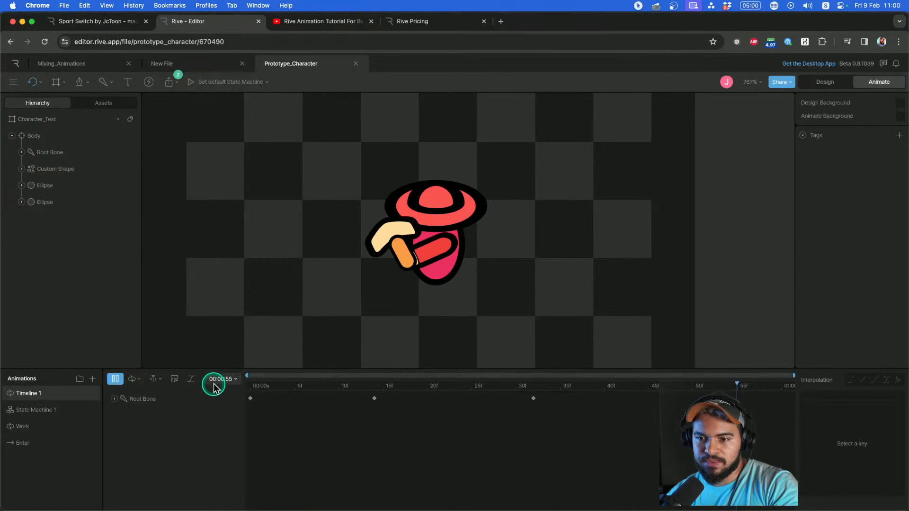
left_click(116, 379)
Set the duration of Timeline 1 to 00:00:40 and close the timing settings.
left_click(220, 380)
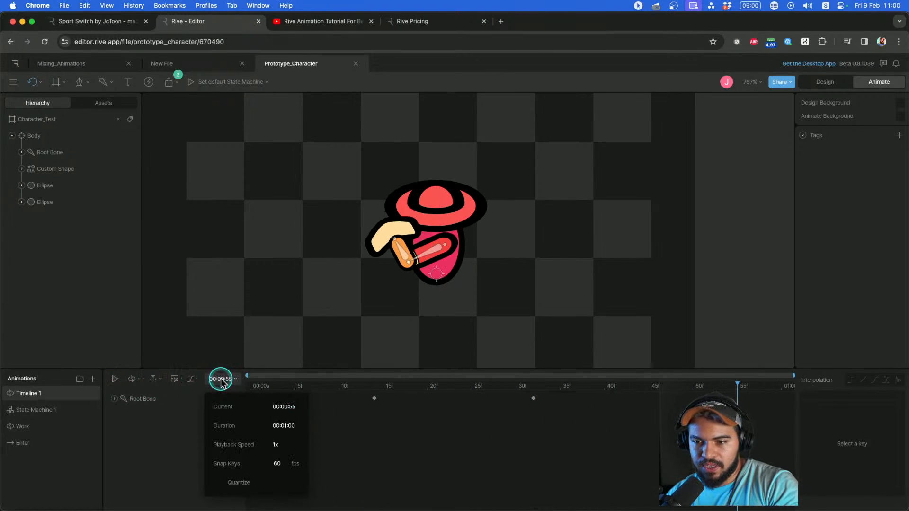
left_click(284, 425)
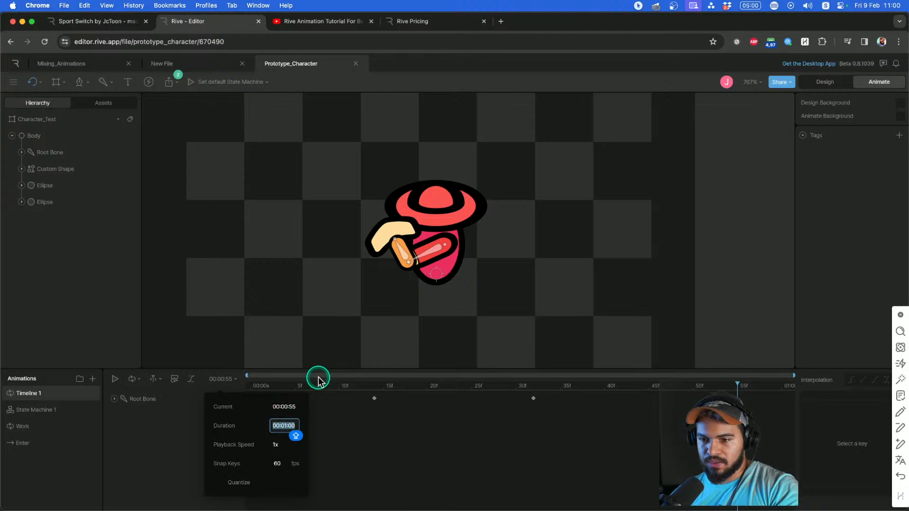
key("Right")
key("Left")
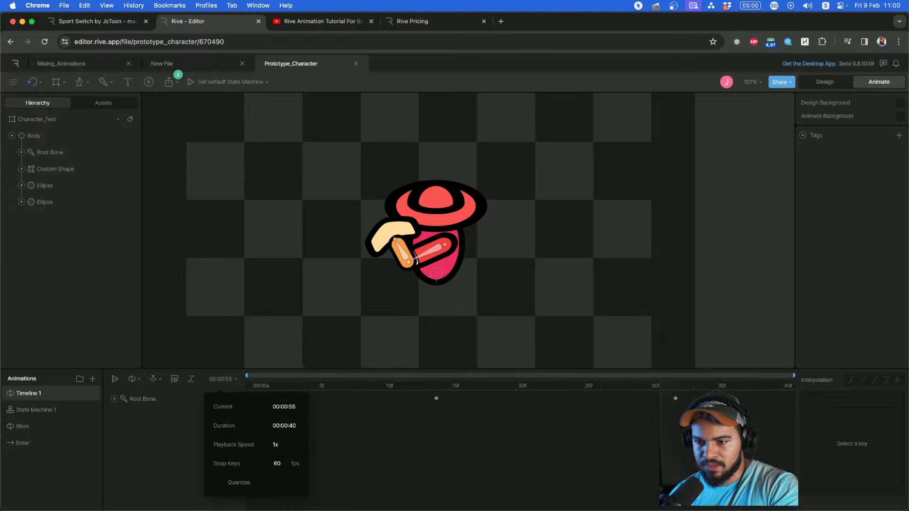
left_click(377, 393)
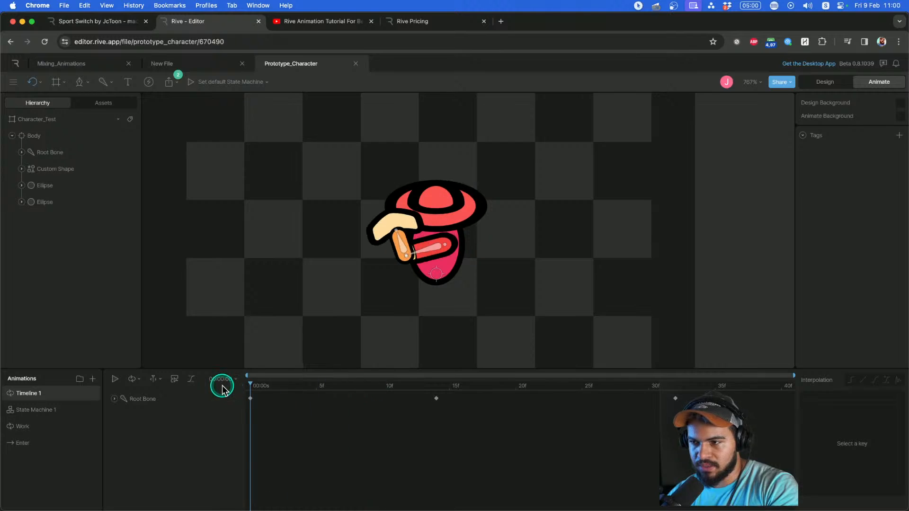
Play Timeline 1 to review the arm swing, return the playhead to the start, and select the Root Bone key at frame 14.
key("space")
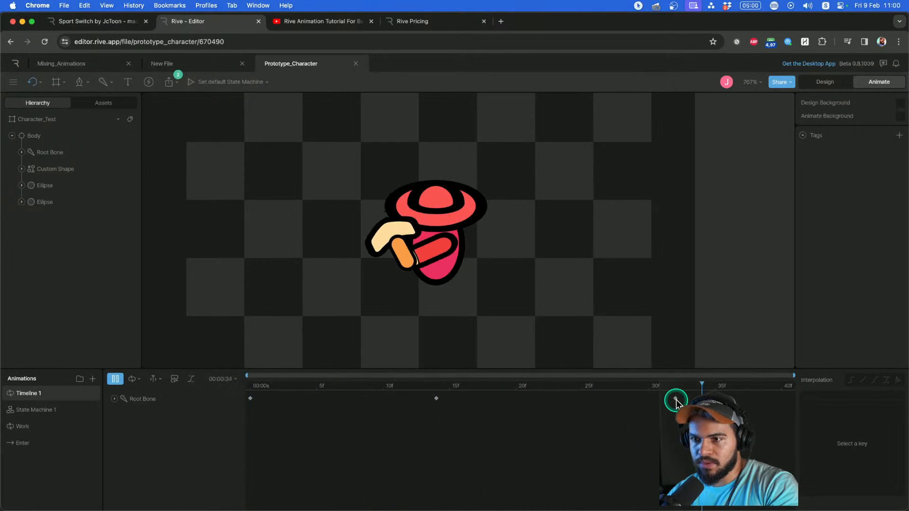
key("space")
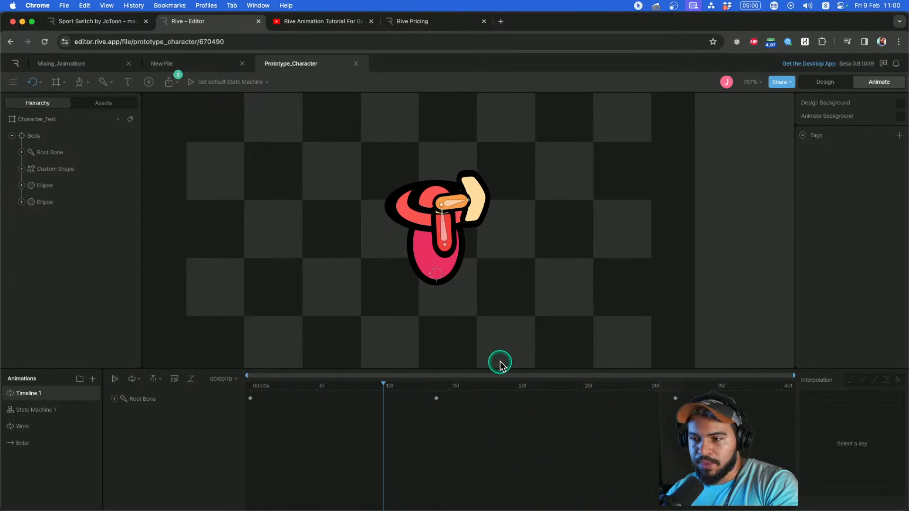
left_click_drag(373, 388, 227, 390)
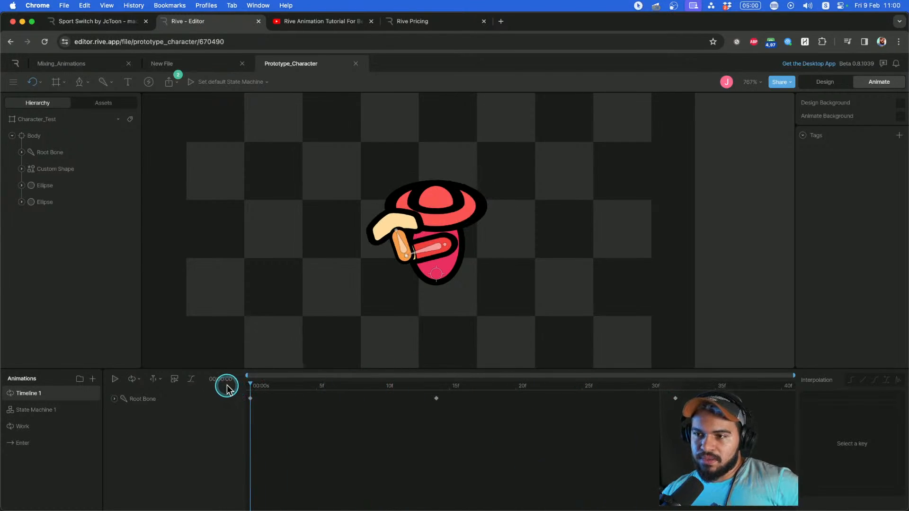
key("space")
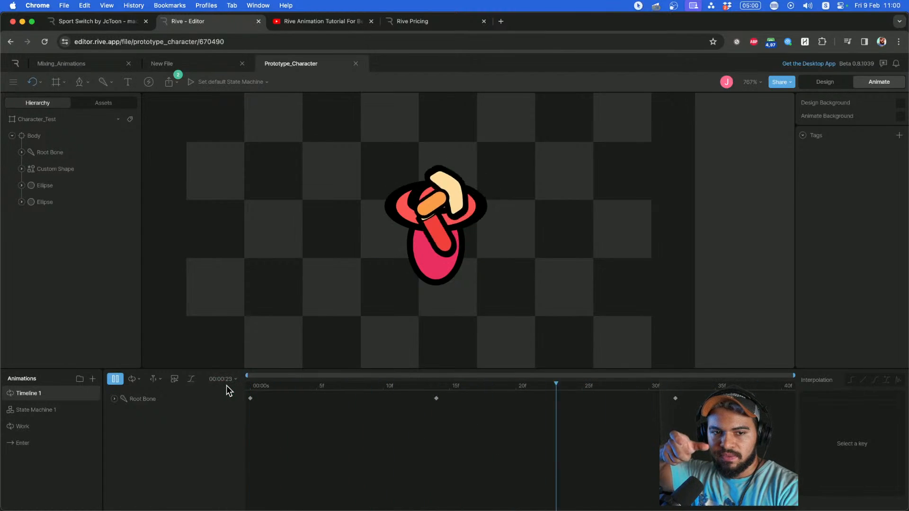
key("space")
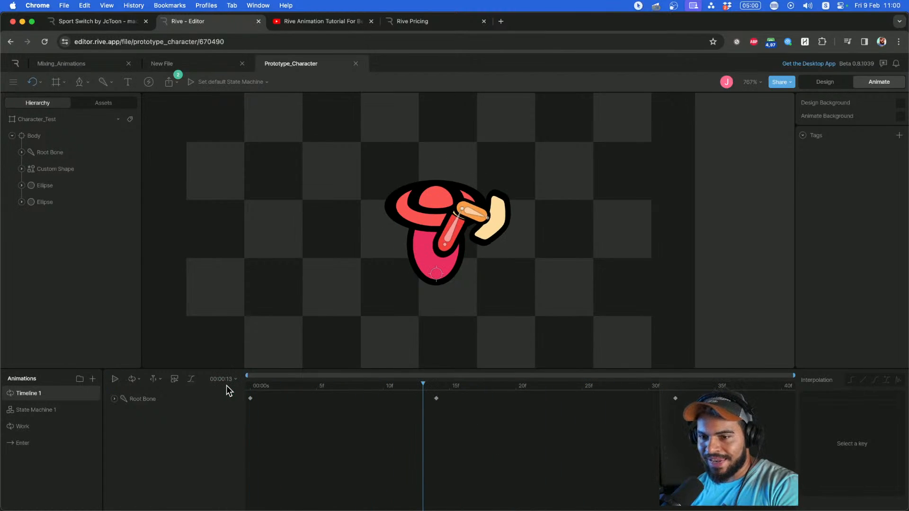
left_click_drag(273, 389, 251, 384)
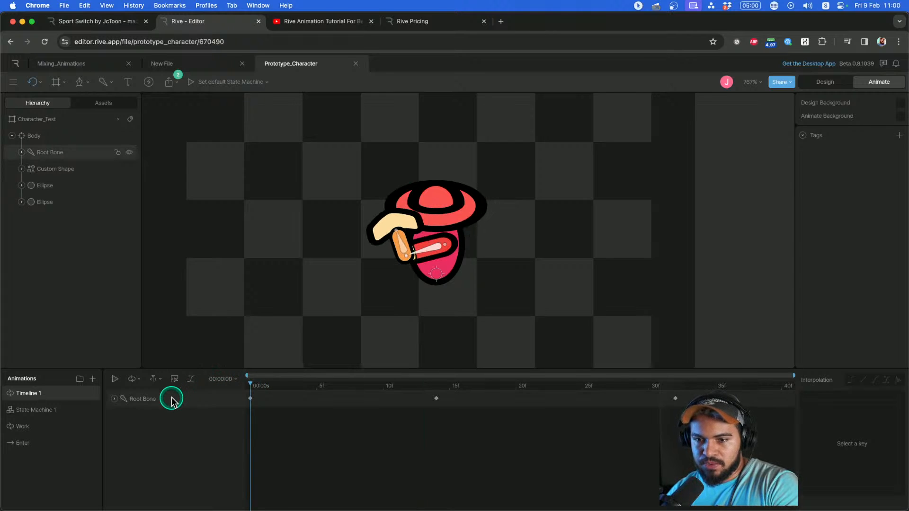
left_click(437, 399)
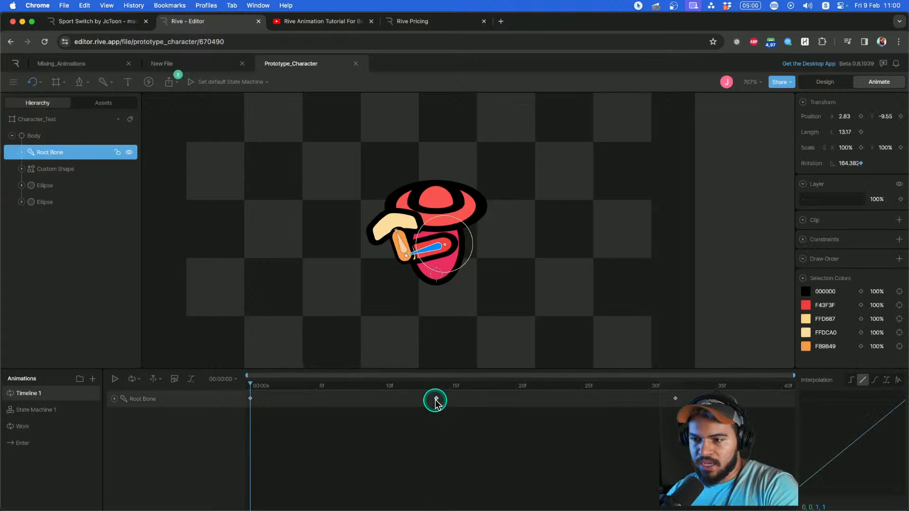
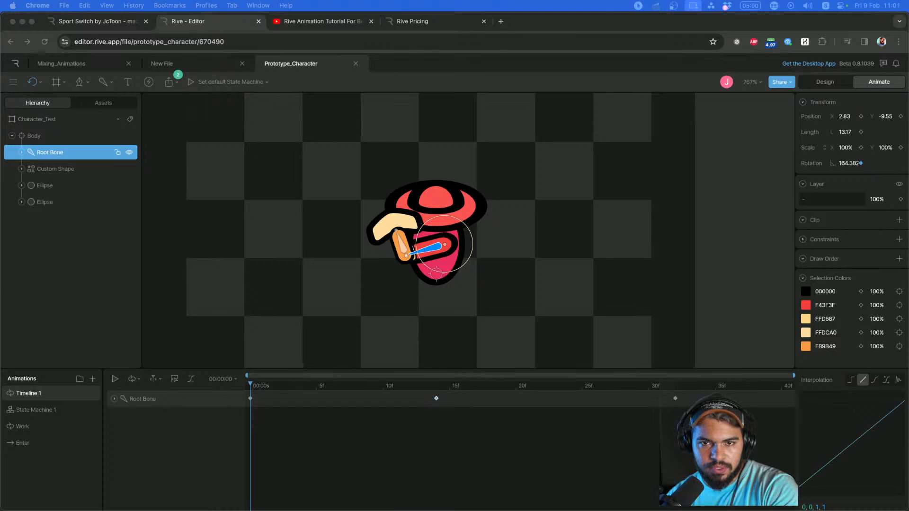
Switch to the Pinterest window with the 10 Principles of Motion Design chart, enlarge the page to 150%, and move the window up.
left_click_drag(292, 77, 535, 166)
left_click_drag(519, 32, 490, 90)
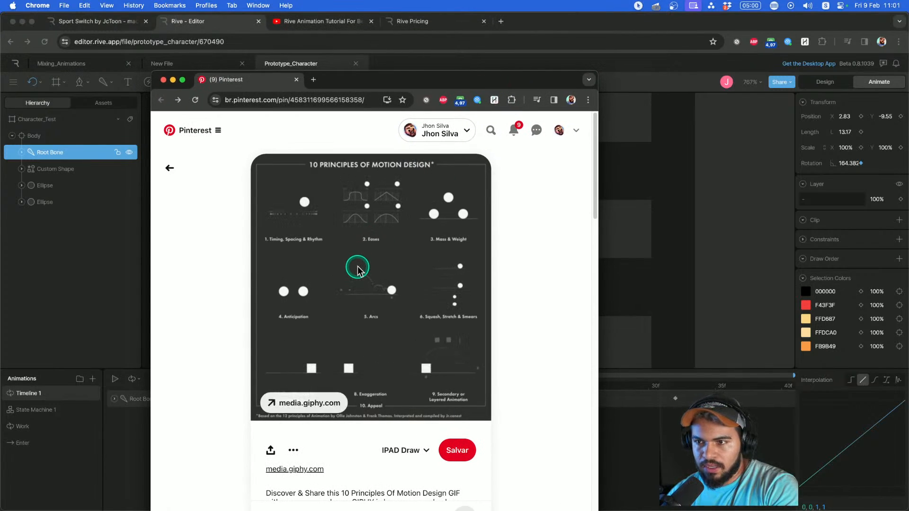
key("super+equal")
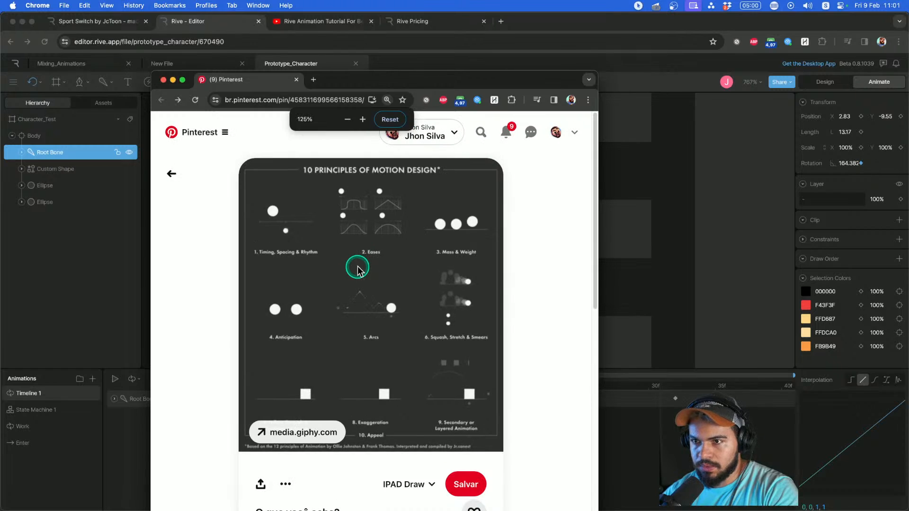
key("super+equal")
key("super+equal")
scroll(395, 266, "down", 1)
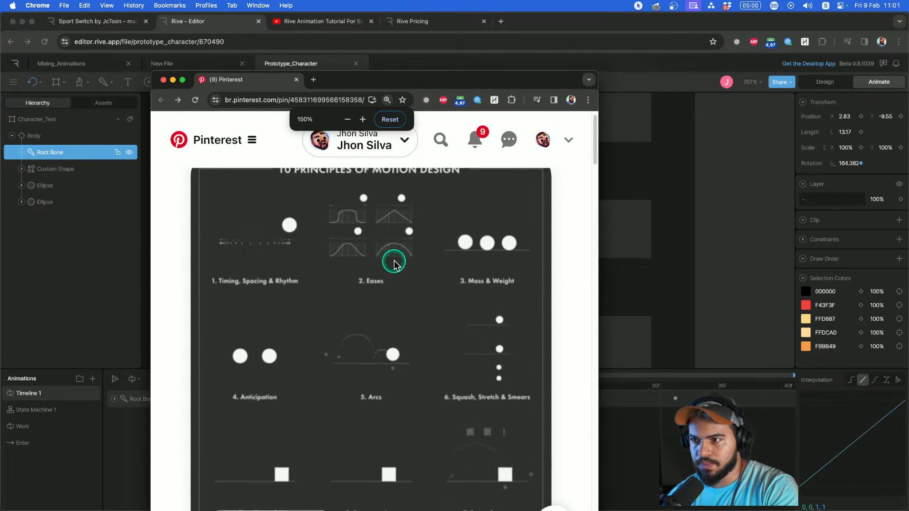
scroll(406, 261, "up", 1)
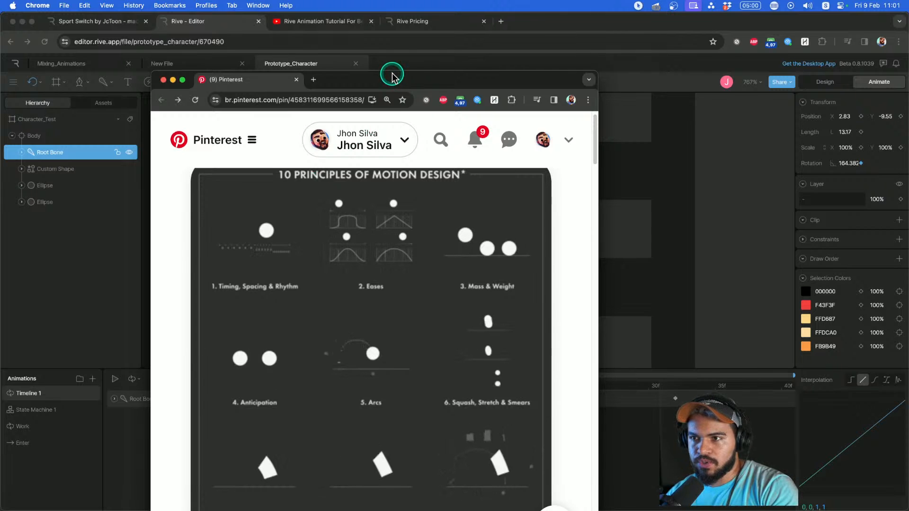
left_click_drag(390, 73, 390, 16)
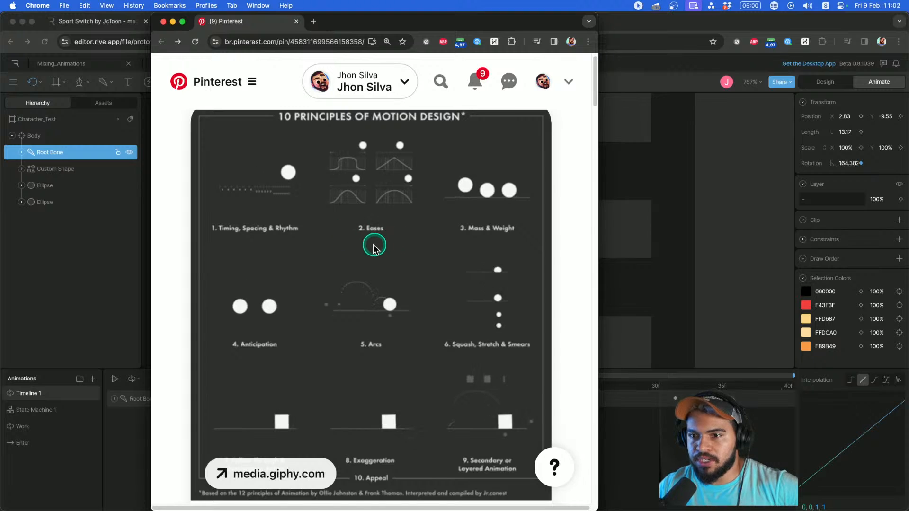
Examine the motion design chart from Timing, Spacing & Rhythm and Eases down to Exaggeration and Appeal.
scroll(367, 235, "down", 1)
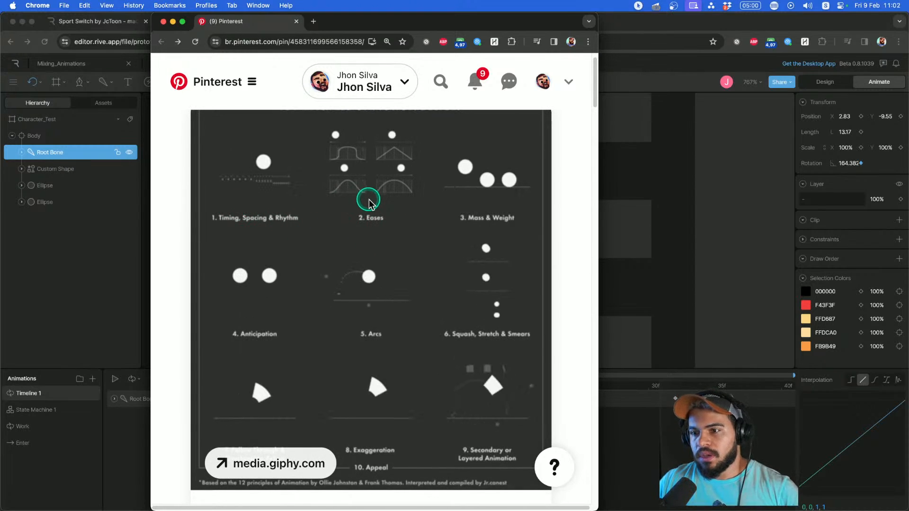
scroll(367, 251, "down", 1)
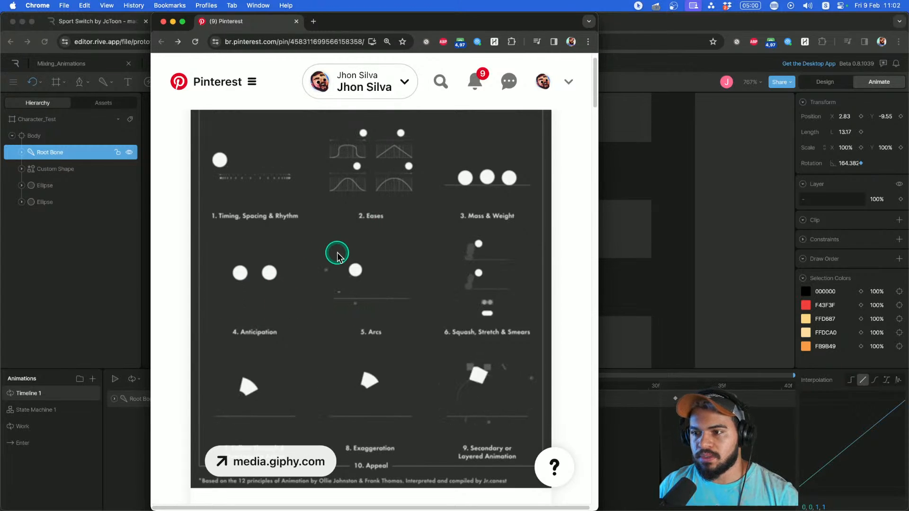
scroll(372, 249, "down", 1)
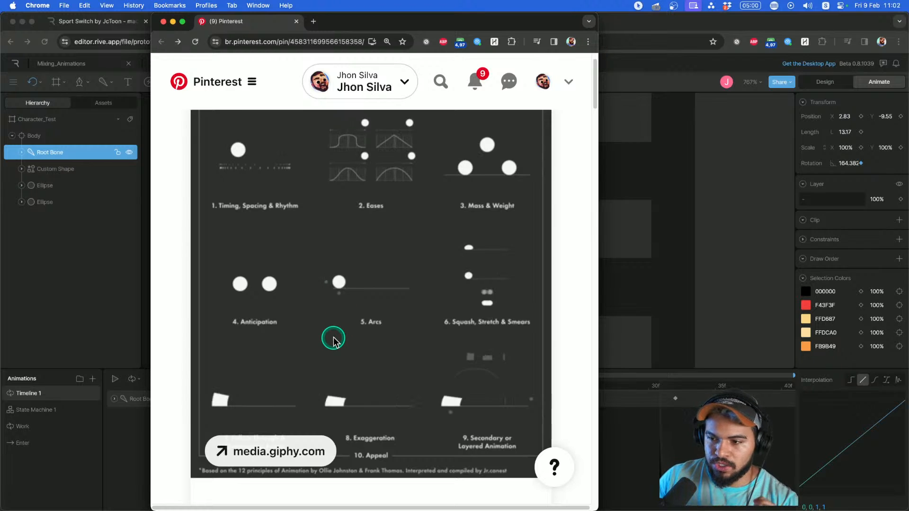
scroll(360, 319, "down", 3)
scroll(367, 313, "up", 2)
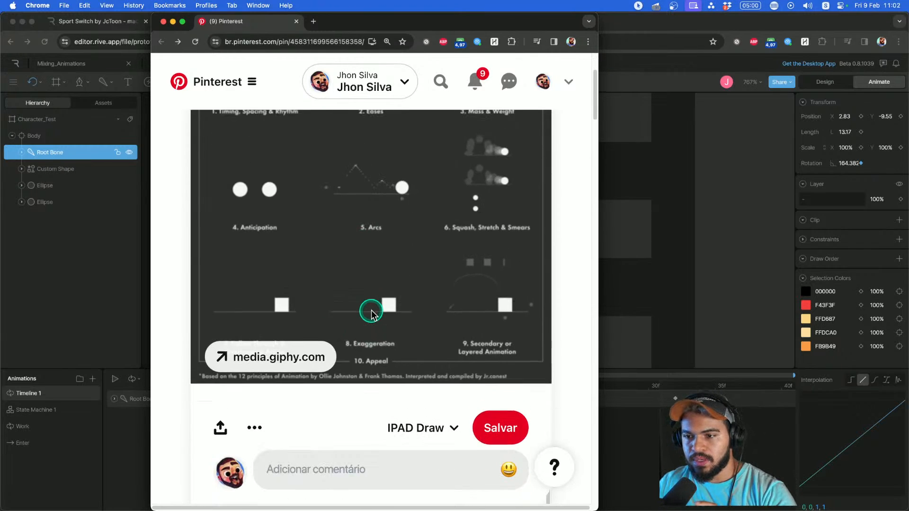
scroll(567, 256, "up", 1)
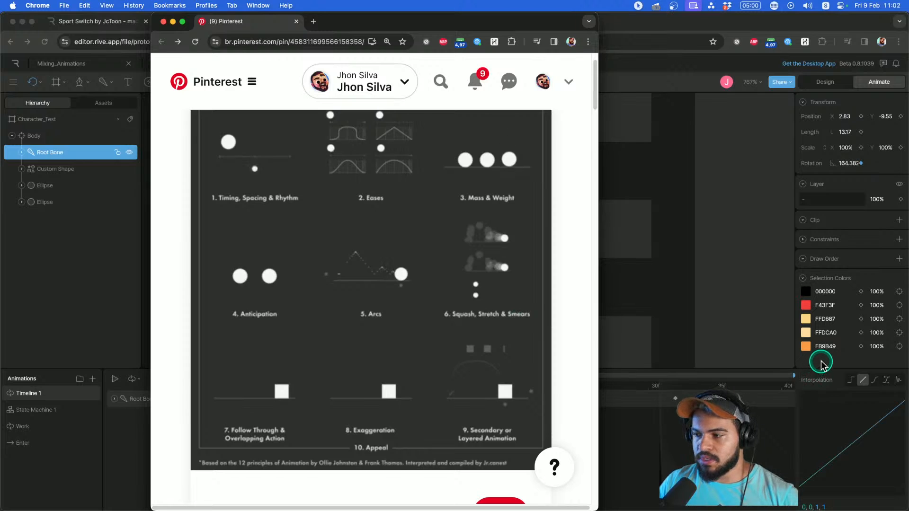
Switch back to the Rive editor, set the selected Root Bone key's interpolation to Hold, and move the playhead to that key at frame 14.
left_click(858, 381)
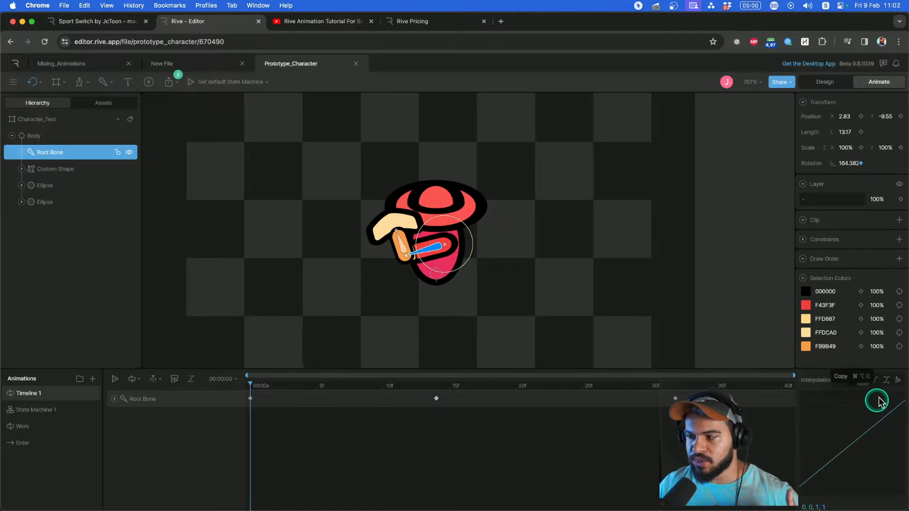
left_click(886, 384)
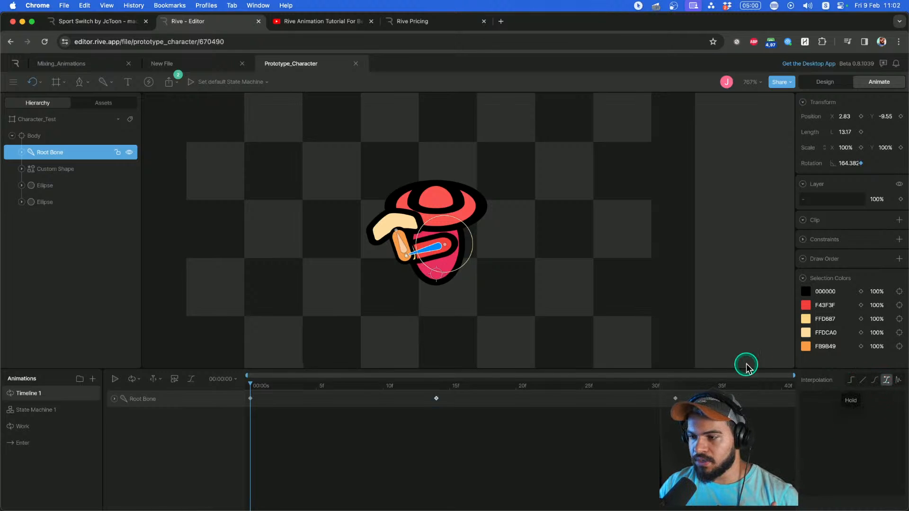
double_click(437, 400)
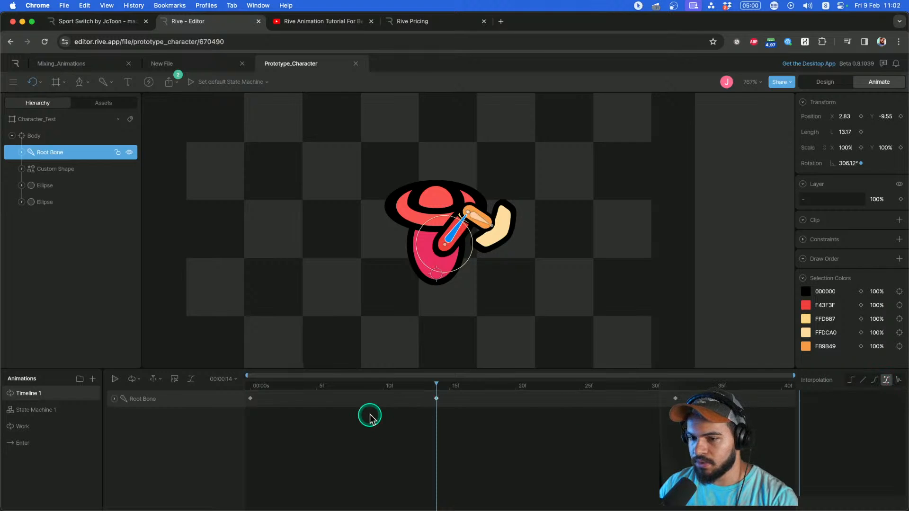
Give the first Root Bone key an eased curve of 0.42, 0, 0.58, 1 and preview the animation.
left_click(254, 404)
left_click(252, 400)
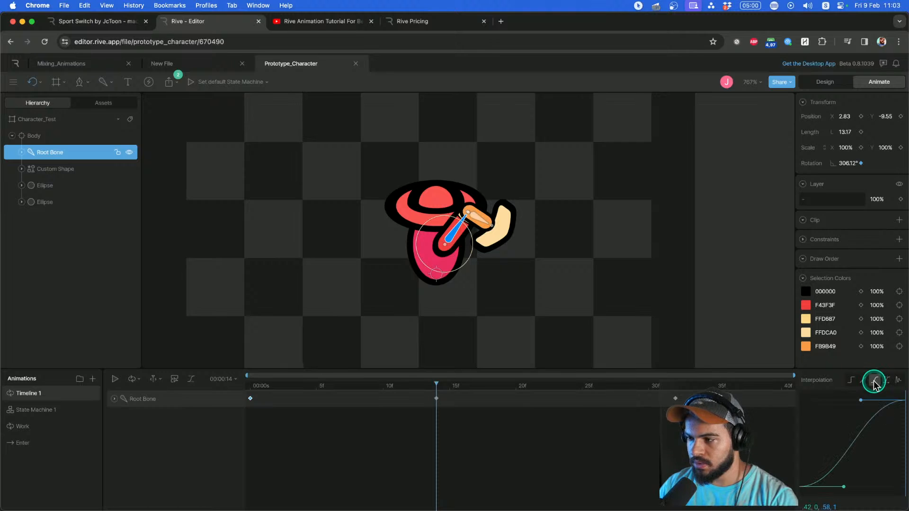
key("space")
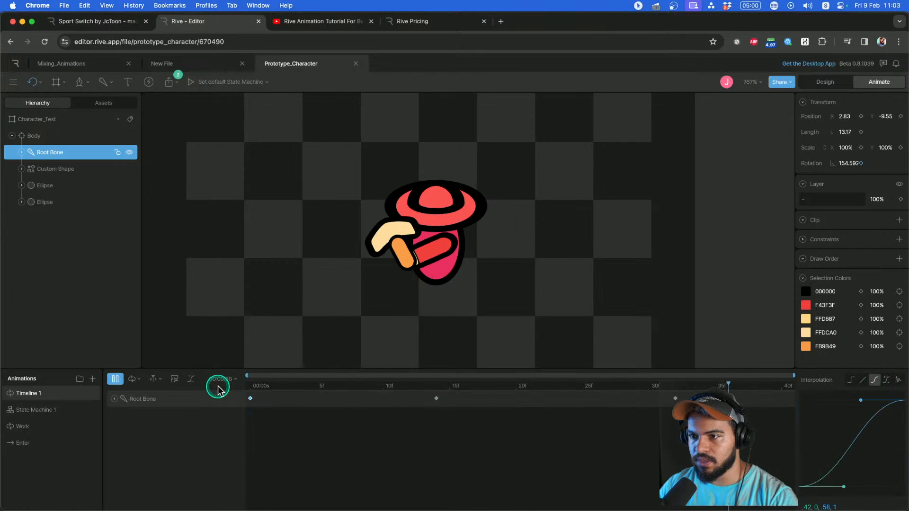
key("space")
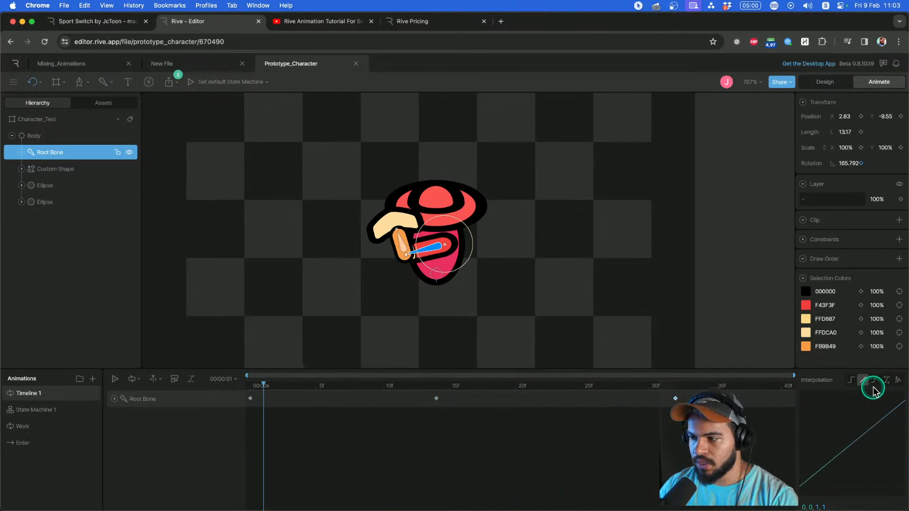
Apply the same 0.42, 0, 0.58, 1 eased curve to the last and the frame 14 Root Bone keys and preview the motion.
left_click(875, 382)
left_click(501, 386)
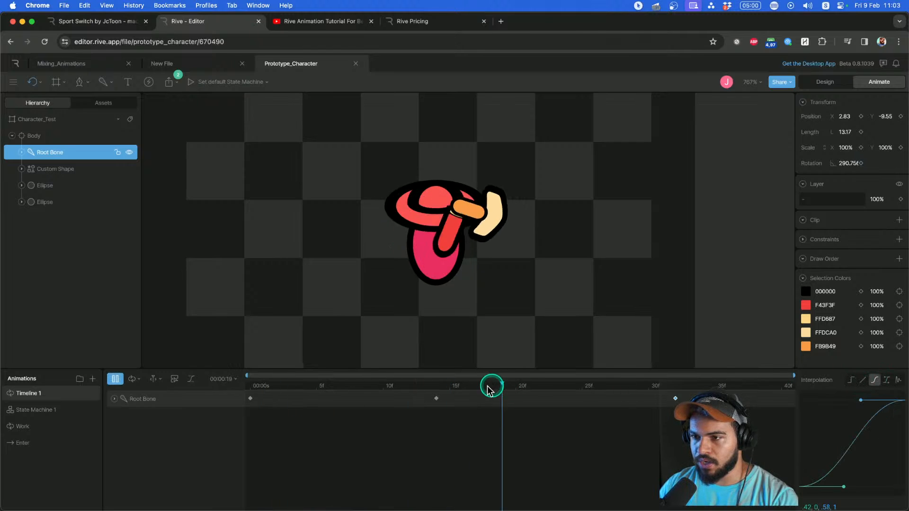
left_click(437, 399)
left_click(874, 381)
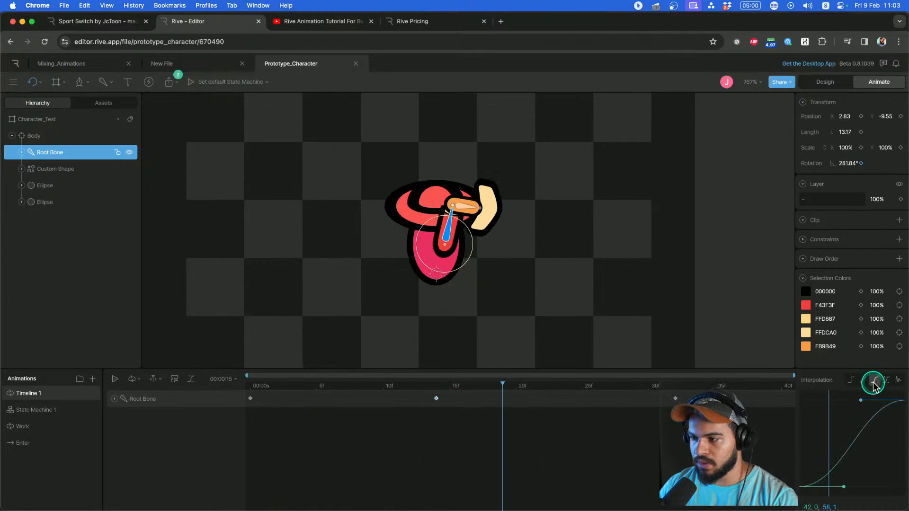
key("space")
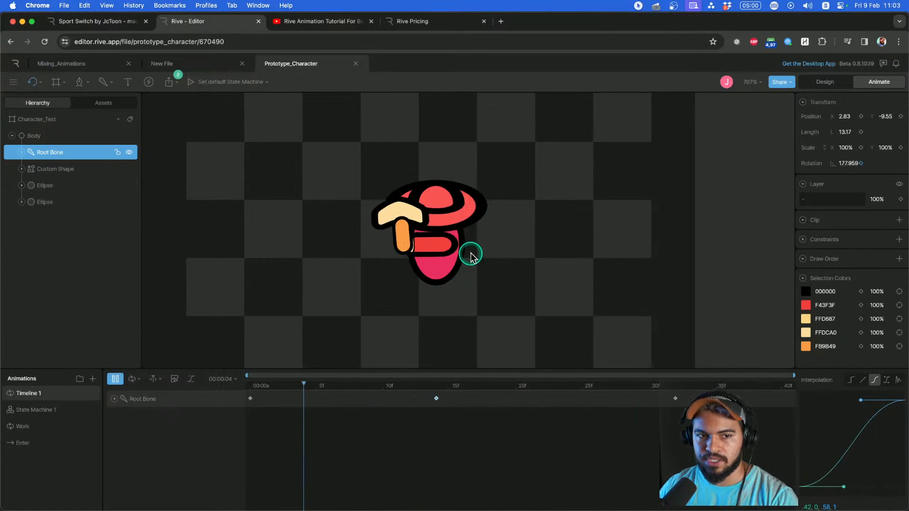
key("space")
Reshape the frame 14 key's easing curve to 0.42, 0, 0.82, 0.2 and play back the arm swing.
left_click_drag(857, 404, 882, 460)
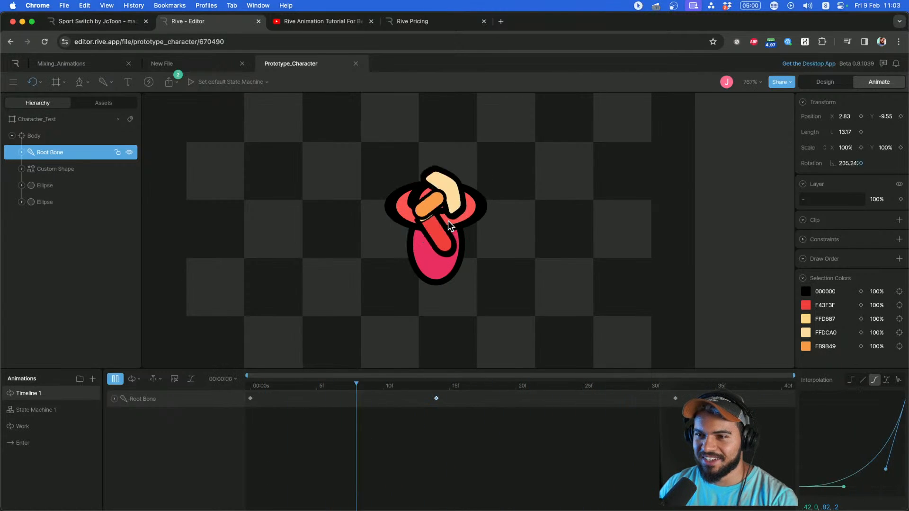
key("space")
key("space")
key("space")
Select Bone 2 in the forearm and replay Timeline 1 close up to examine how the arm swings.
scroll(416, 240, "up", 2)
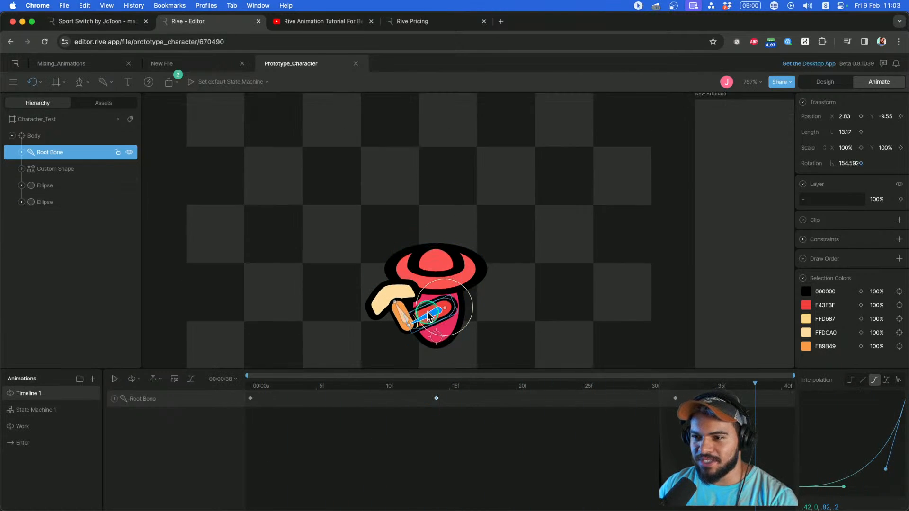
scroll(429, 317, "up", 5)
left_click(425, 245)
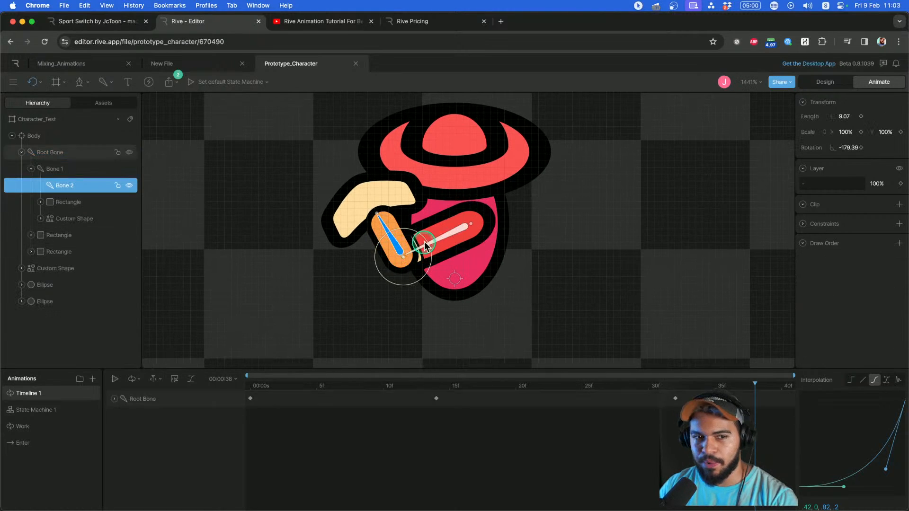
key("space")
left_click_drag(442, 241, 426, 284)
key("space")
key("space")
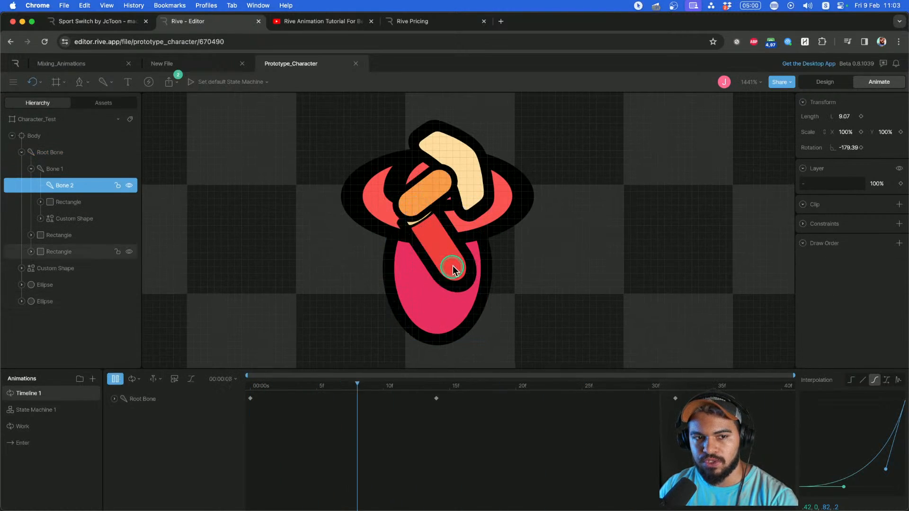
key("space")
key("space")
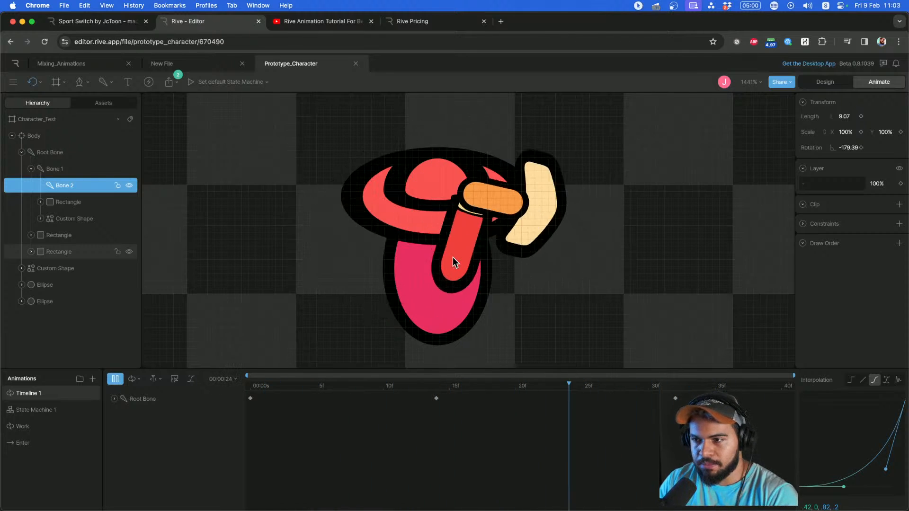
left_click(464, 264)
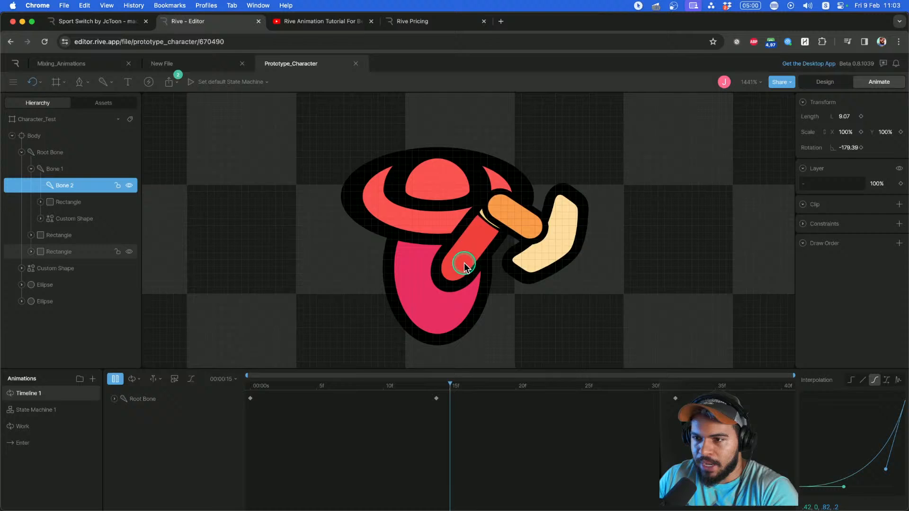
left_click(408, 258)
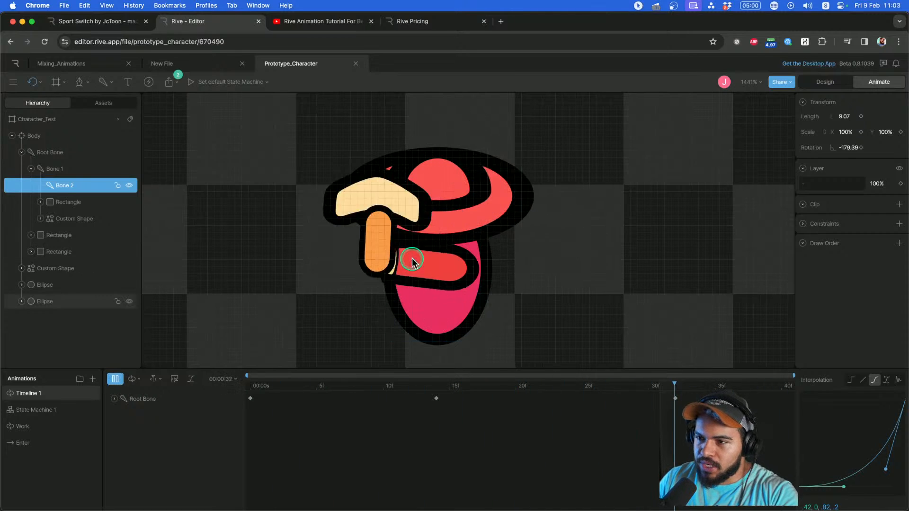
key("space")
scroll(372, 265, "down", 5)
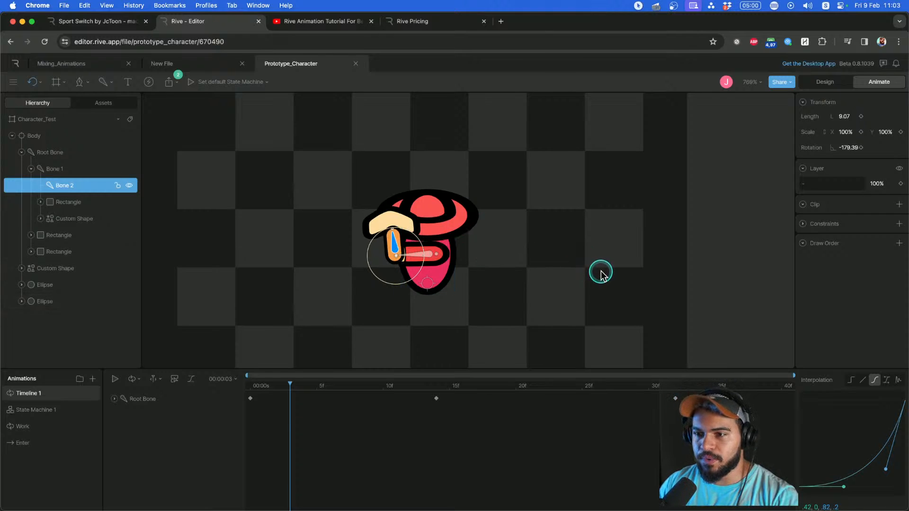
Try rotating Bone 2 in the forearm and undo the rotations.
left_click_drag(601, 272, 553, 150)
key("super+z")
key("Escape")
left_click(394, 247)
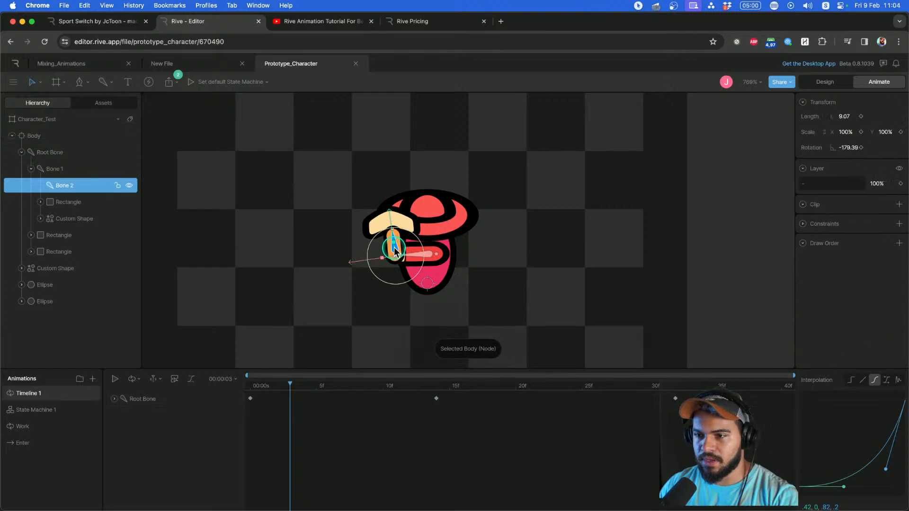
left_click_drag(609, 275, 583, 214)
key("super+z")
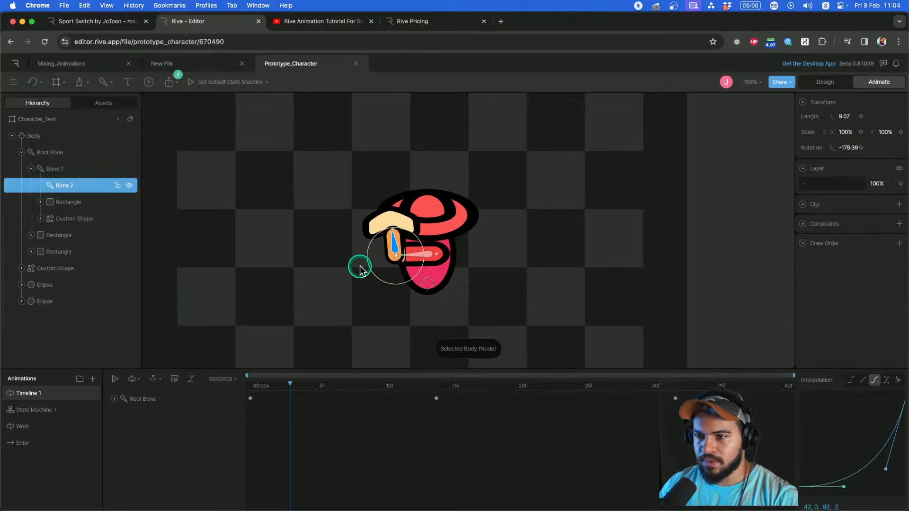
In Design mode, nest the forearm Rectangle and the hand Custom Shape under Bone 2 in the hierarchy.
left_click(386, 237)
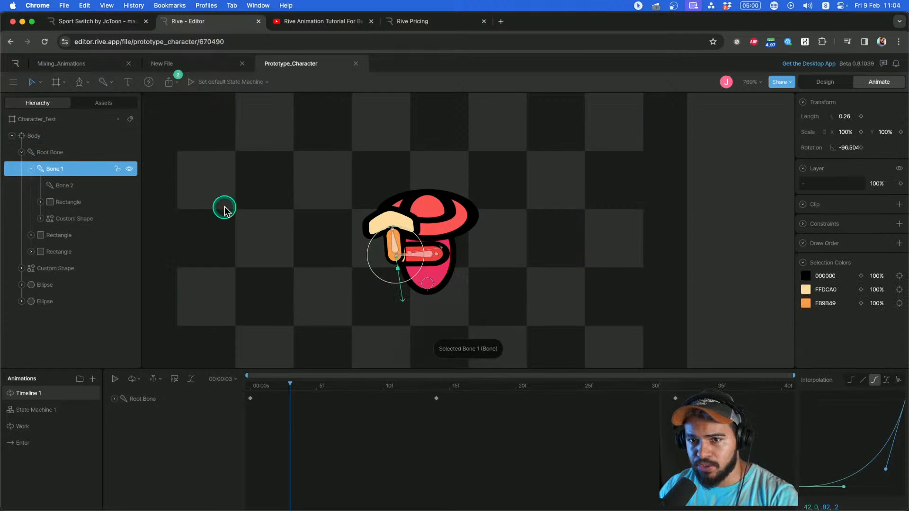
left_click(383, 222)
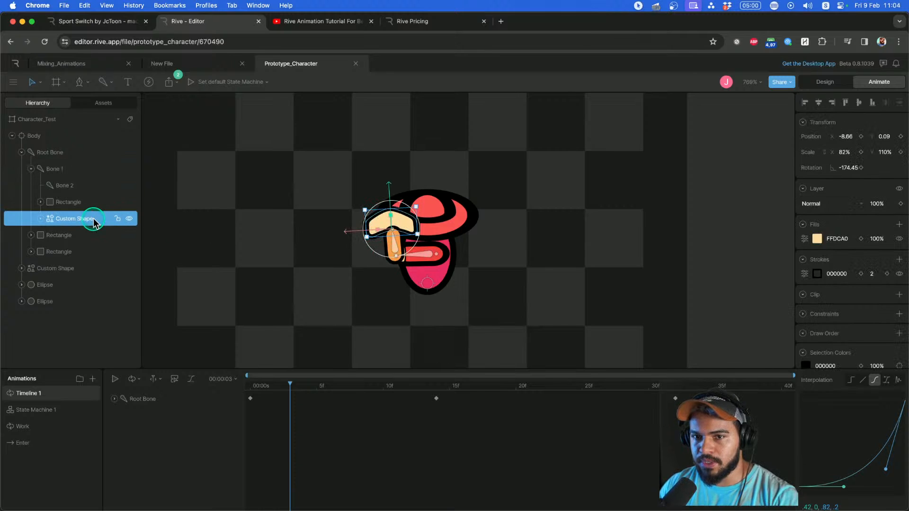
left_click(71, 202, "shift")
scroll(362, 258, "up", 5)
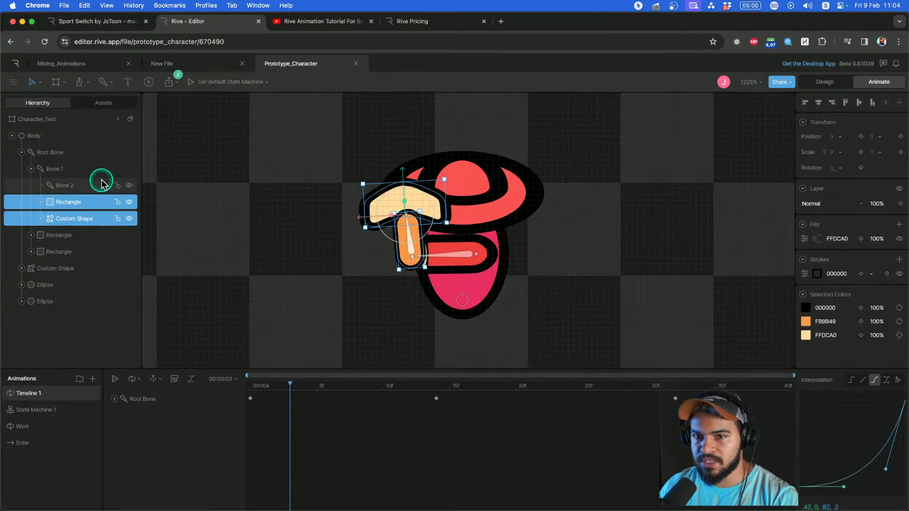
left_click(827, 83)
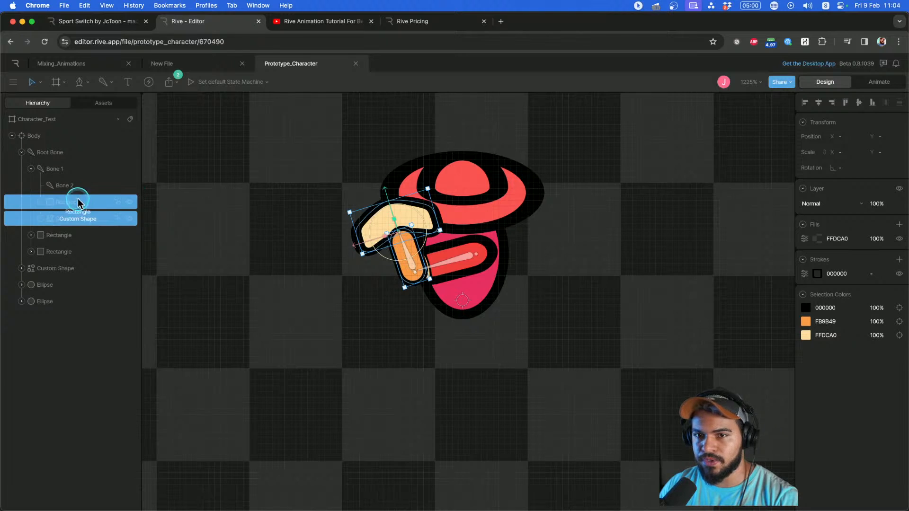
left_click_drag(78, 204, 81, 186)
Select Bone 2, return to Animate mode and scrub Timeline 1 to frame 5 to check the arm.
left_click(67, 182)
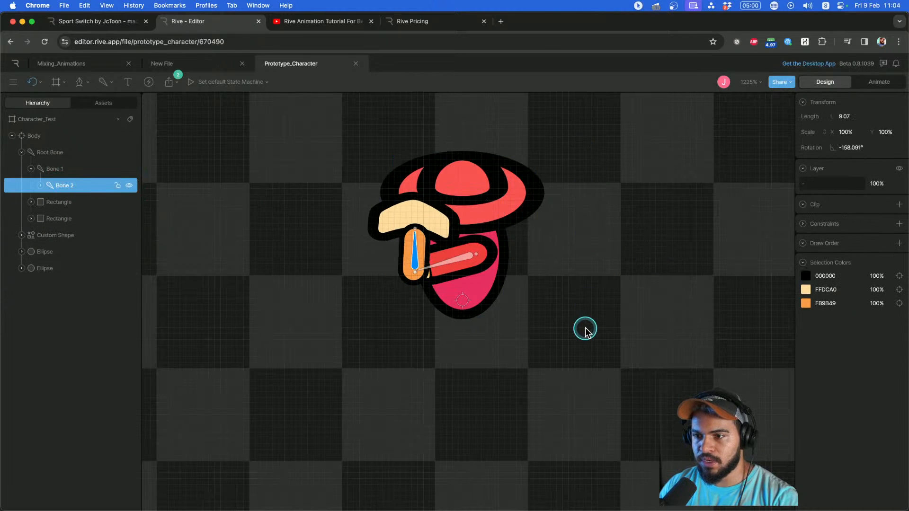
left_click(864, 83)
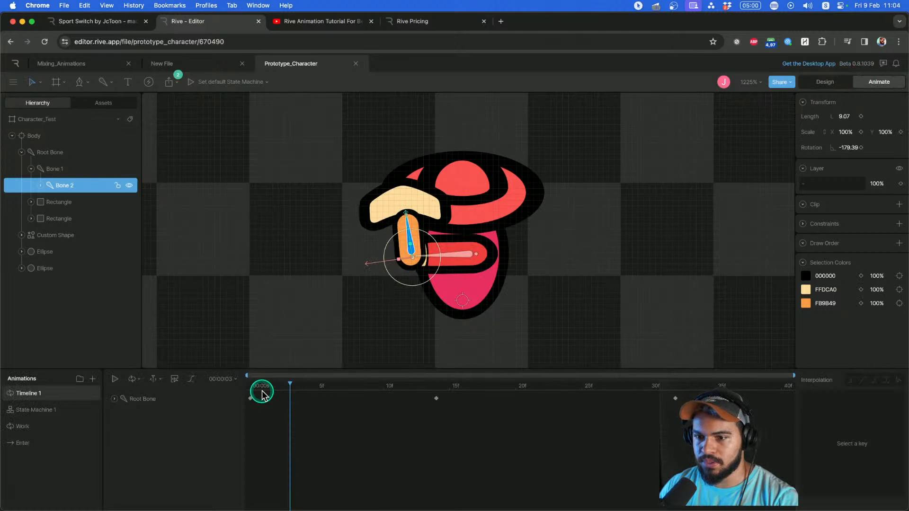
left_click_drag(261, 395, 316, 387)
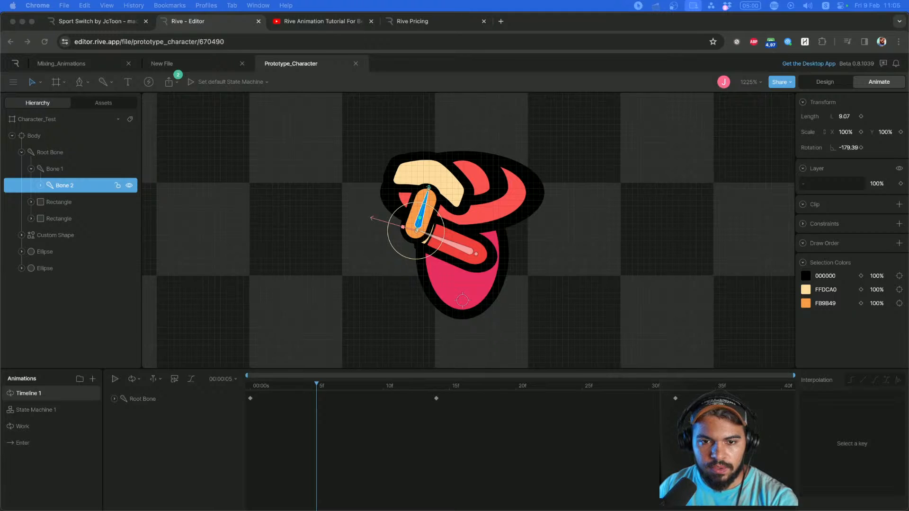
Bring up the Mickey Mouse model sheet enlarged and examine the arm and hand poses across the drawings.
left_click_drag(1, 97, 508, 68)
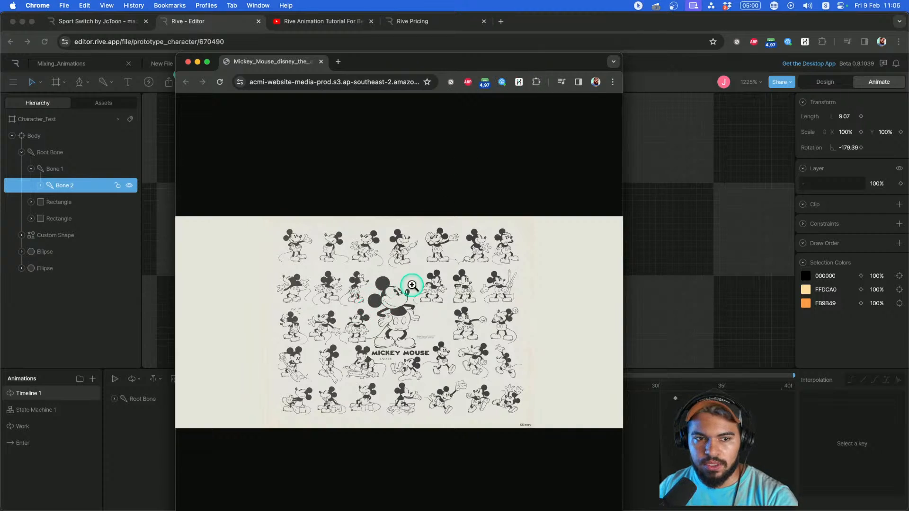
key("super+equal")
key("super+equal")
key("super+equal")
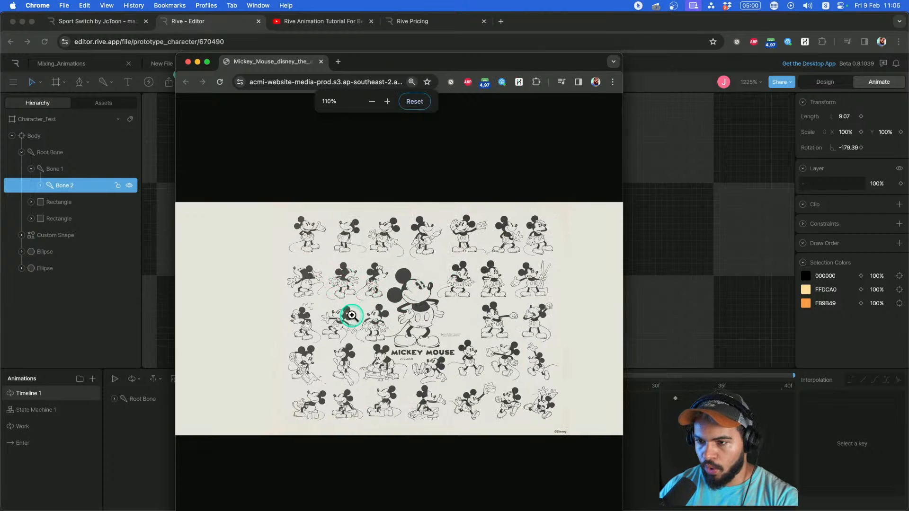
key("super+equal")
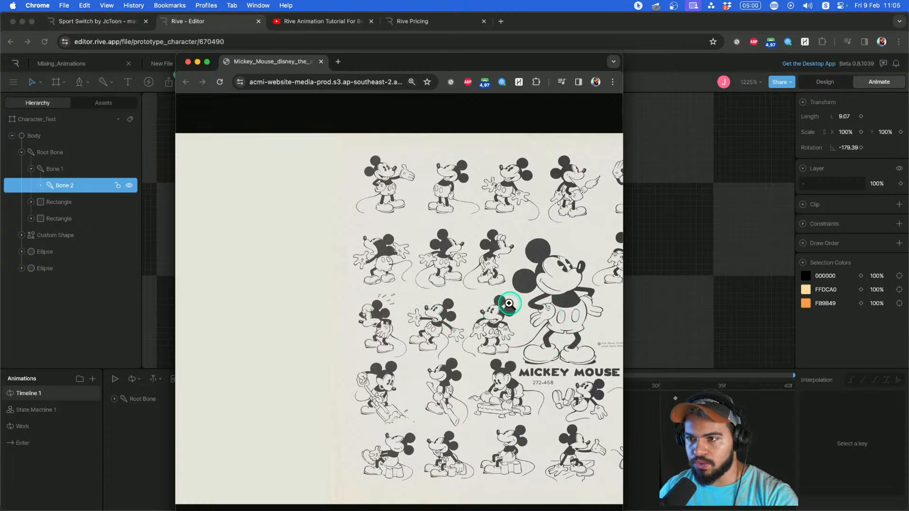
scroll(437, 345, "right", 3)
scroll(437, 345, "left", 4)
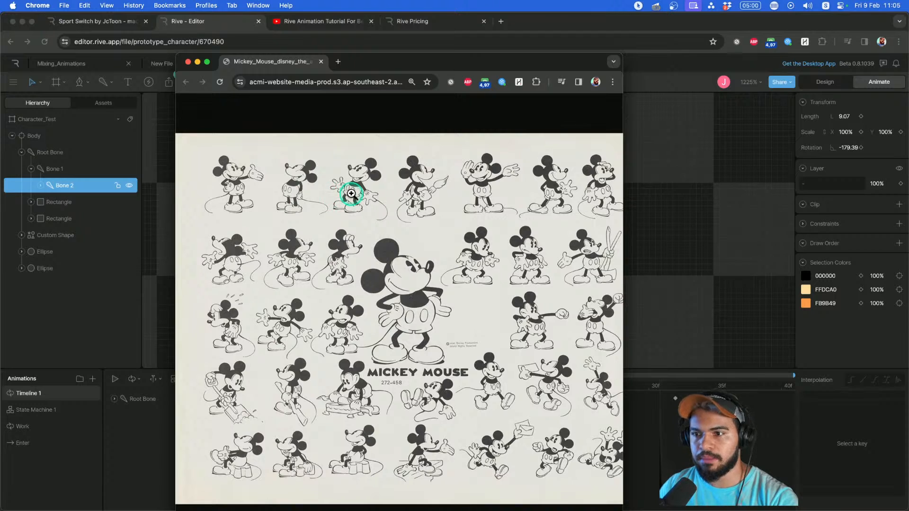
scroll(360, 196, "right", 2)
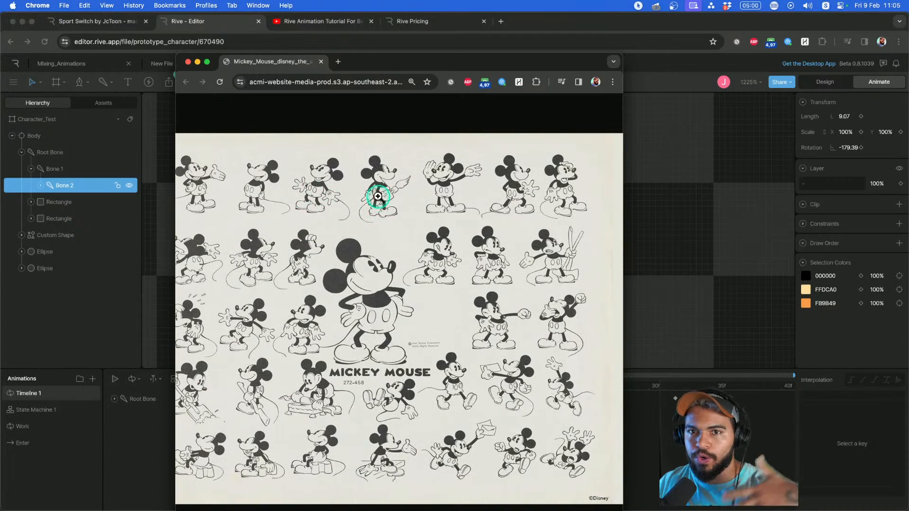
scroll(380, 209, "left", 2)
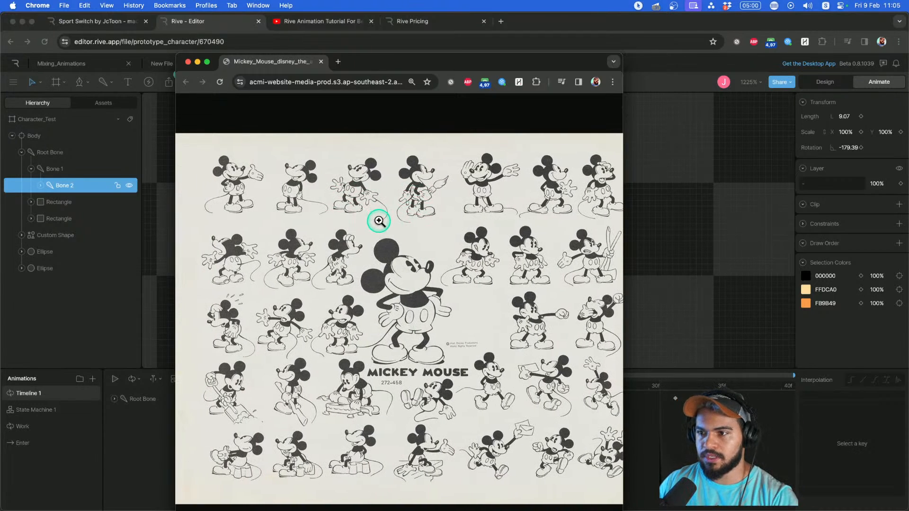
scroll(382, 224, "right", 2)
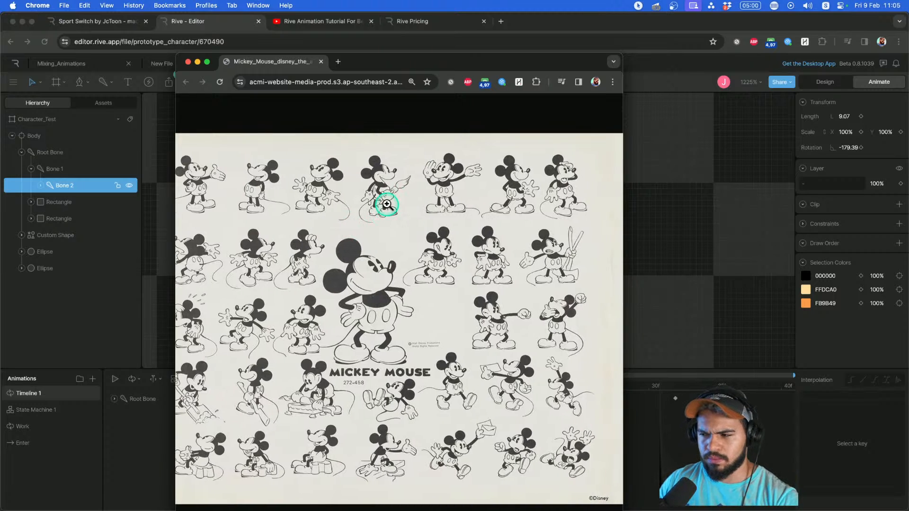
scroll(425, 240, "left", 2)
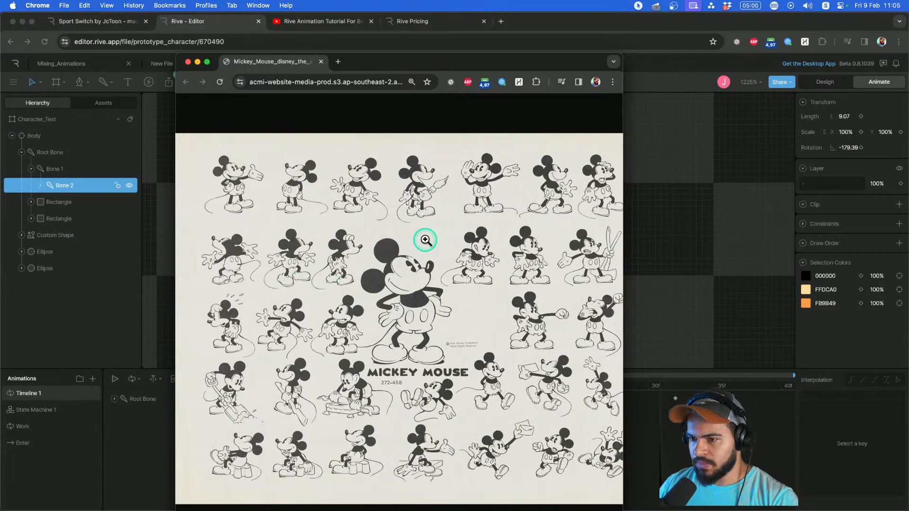
scroll(426, 236, "right", 2)
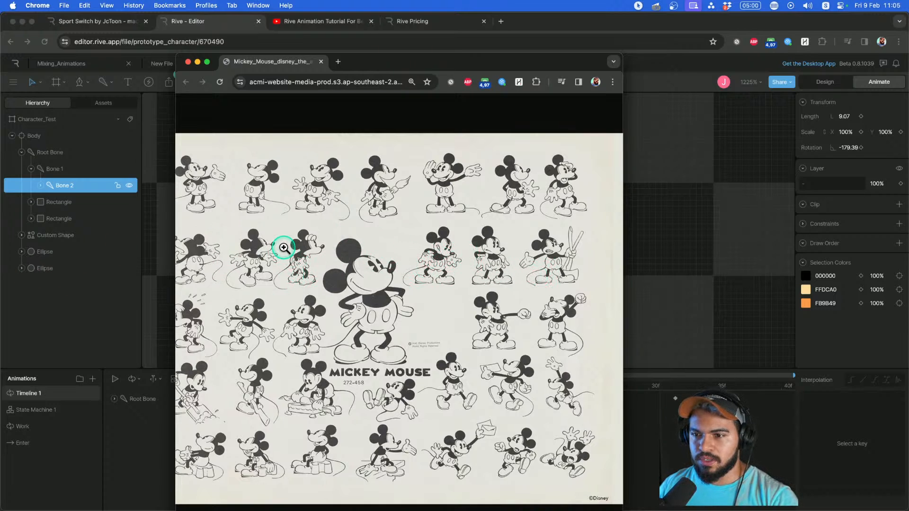
scroll(402, 246, "left", 3)
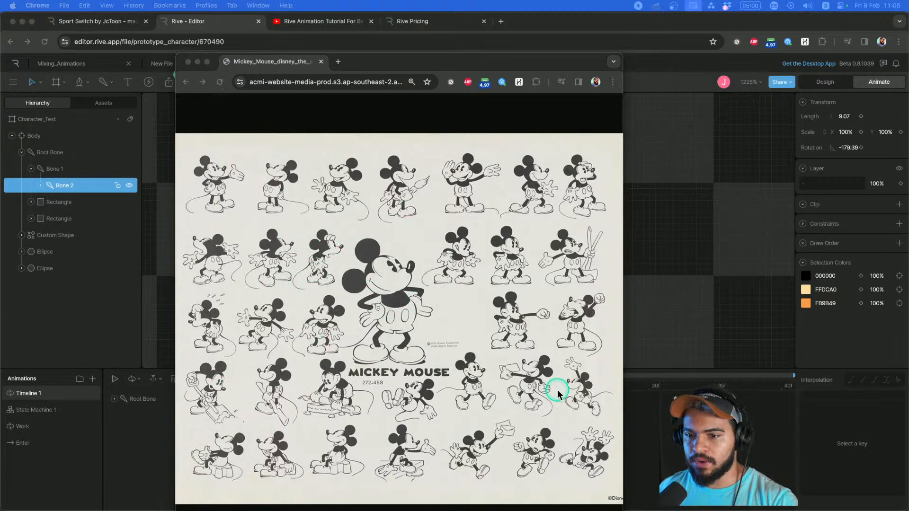
Return to the Rive editor and move Timeline 1's playhead to frame 31.
left_click(637, 433)
left_click_drag(343, 391, 663, 392)
left_click(431, 388)
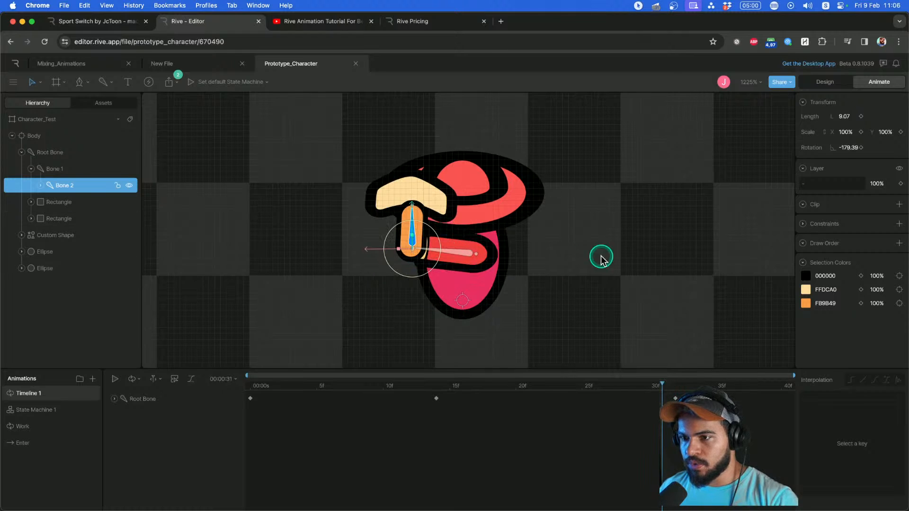
Key Bone 2 at frame 31 by rotating it with the Rotate tool to about -247.3°.
left_click(656, 278)
left_click(465, 206)
left_click(406, 239)
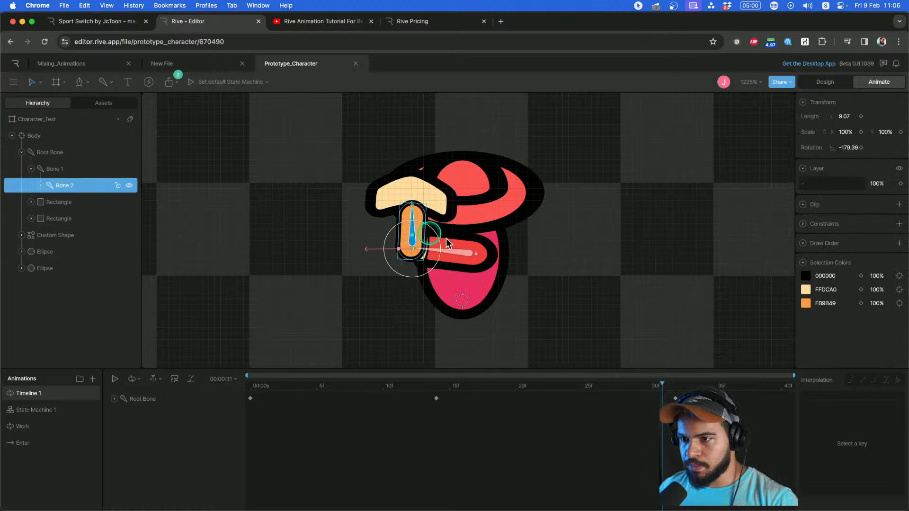
left_click(637, 260)
left_click(502, 228)
left_click(415, 236)
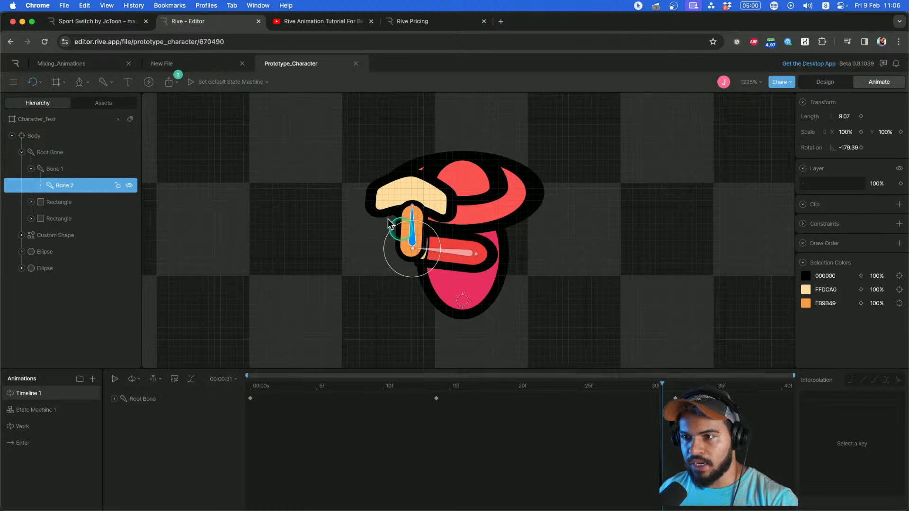
left_click(32, 82)
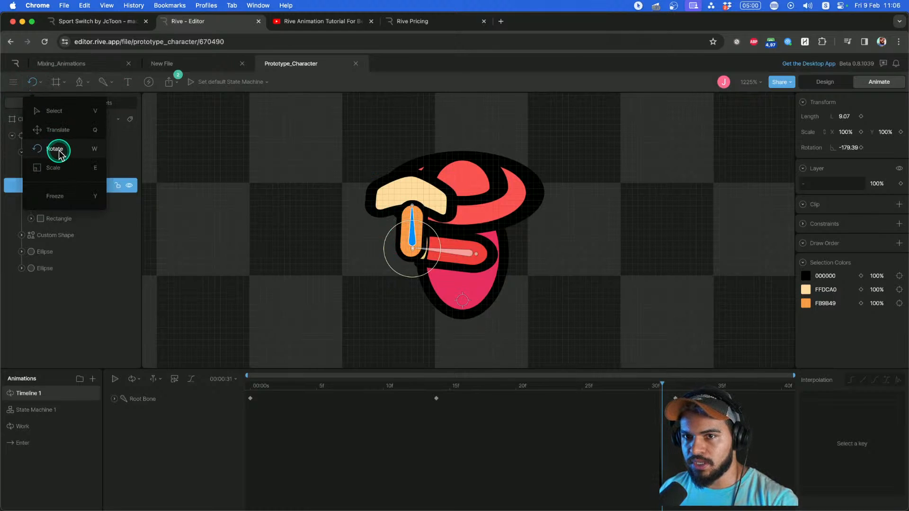
left_click(91, 152)
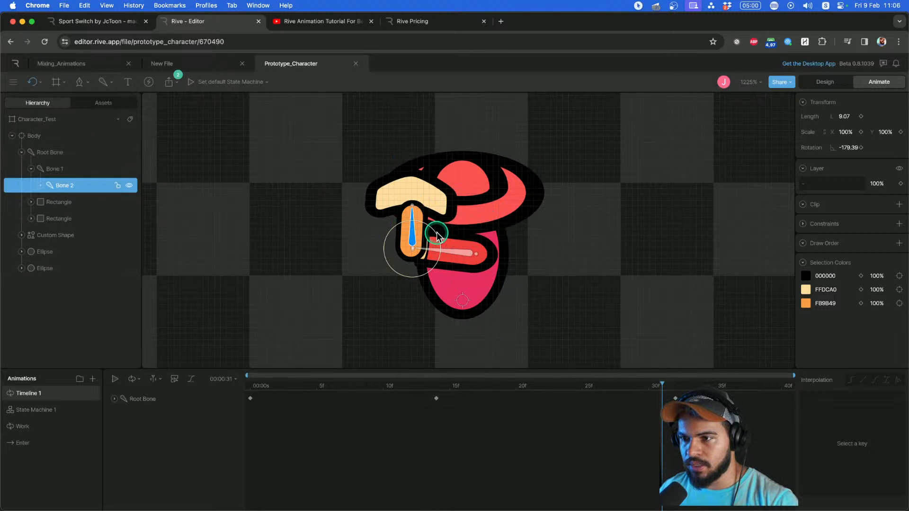
left_click_drag(437, 233, 393, 198)
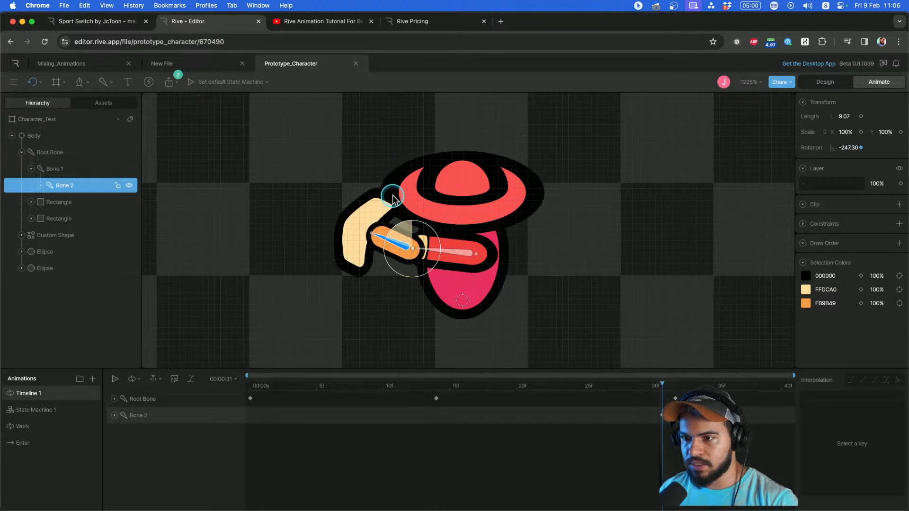
Key Bone 2 at frame 11 with a rotation of about -148.62° and scrub through the swing.
left_click_drag(519, 383, 396, 388)
left_click_drag(649, 237, 438, 339)
left_click_drag(395, 384, 689, 386)
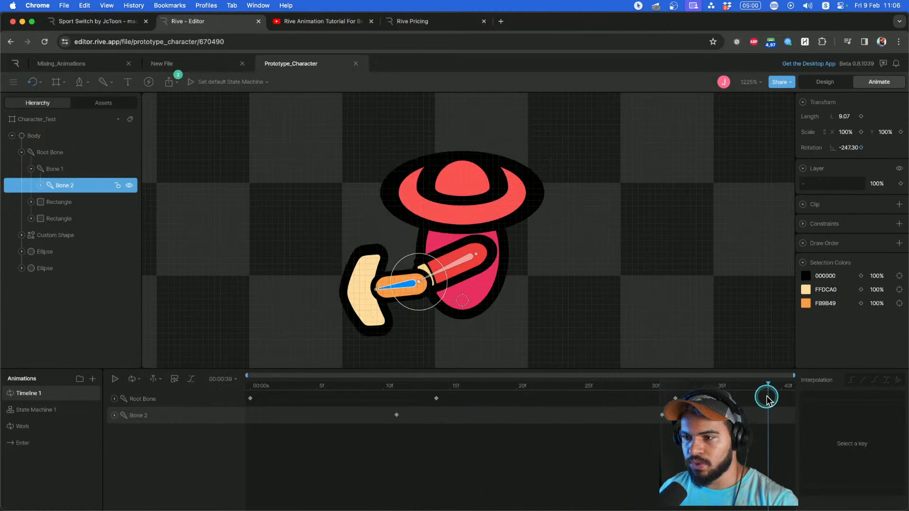
Play back Timeline 1 repeatedly to examine how the forearm moves with the upper arm swing.
key("space")
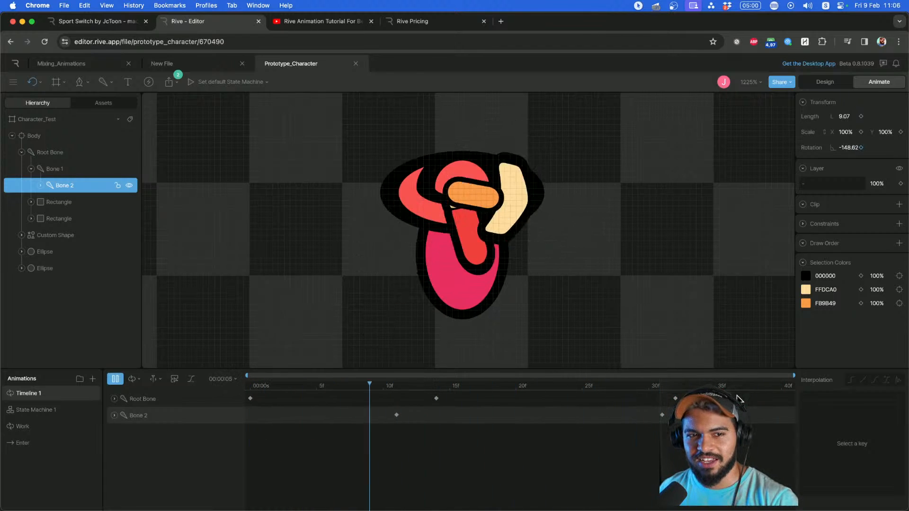
key("space")
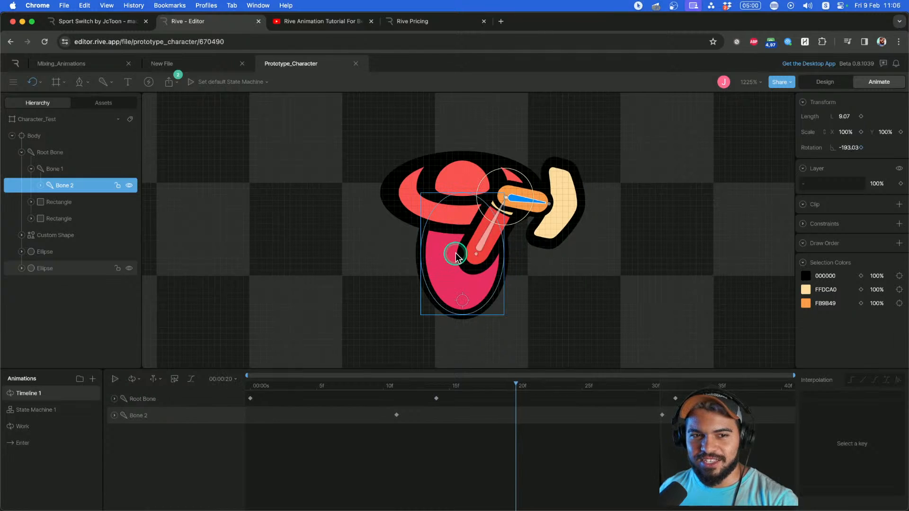
key("space")
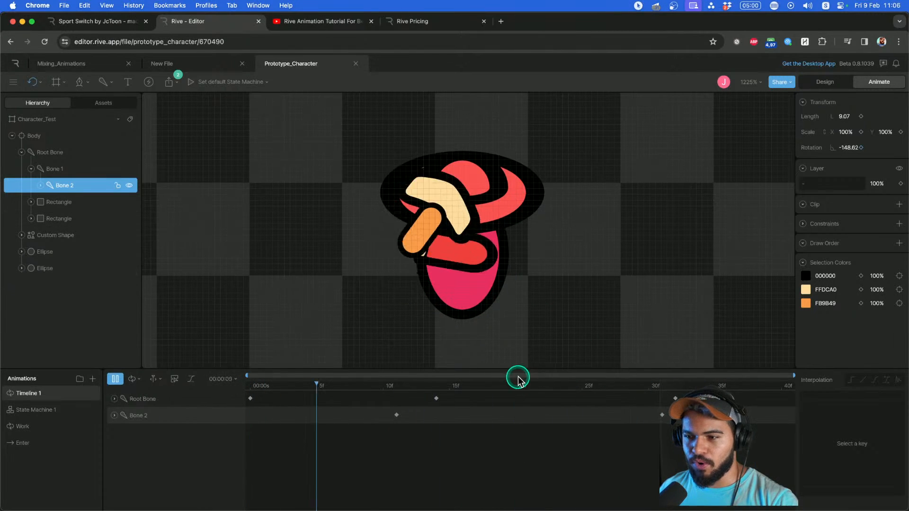
left_click_drag(518, 378, 282, 393)
key("space")
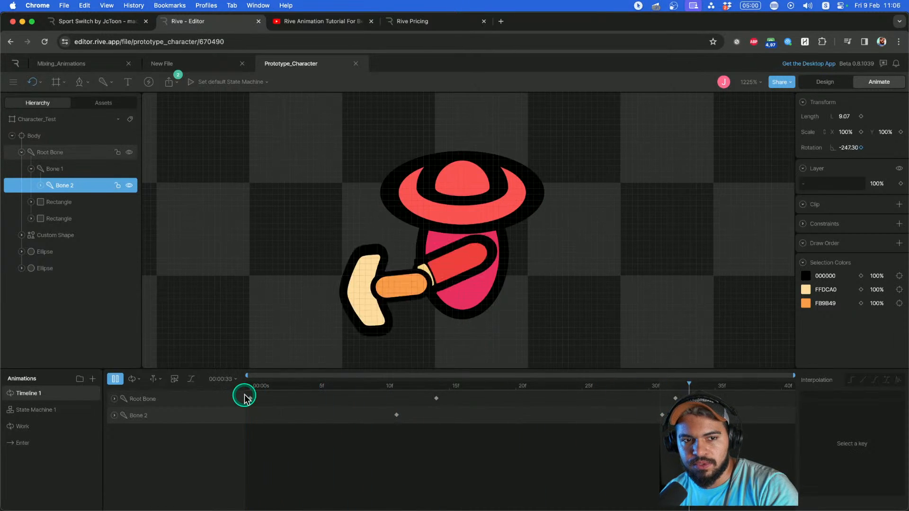
key("space")
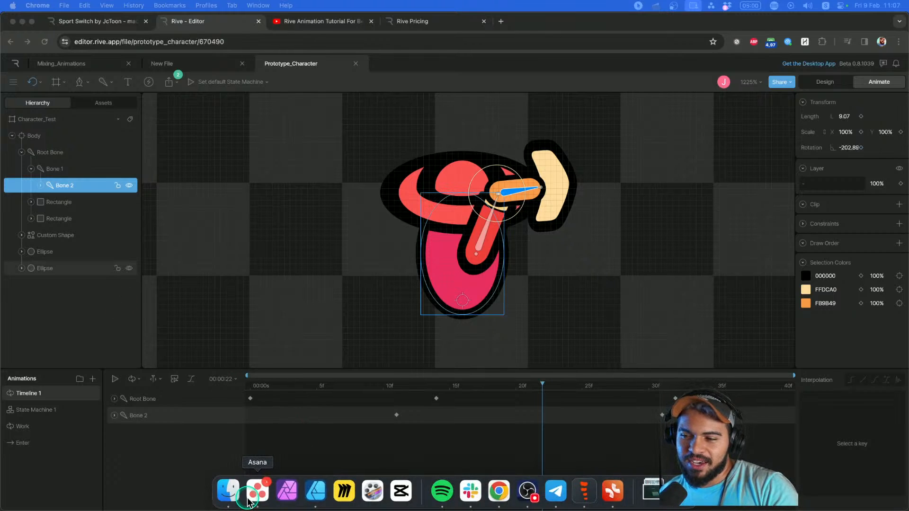
Switch to Telegram and bring up the STUDIO chat with the GM animation clips.
right_click(232, 497)
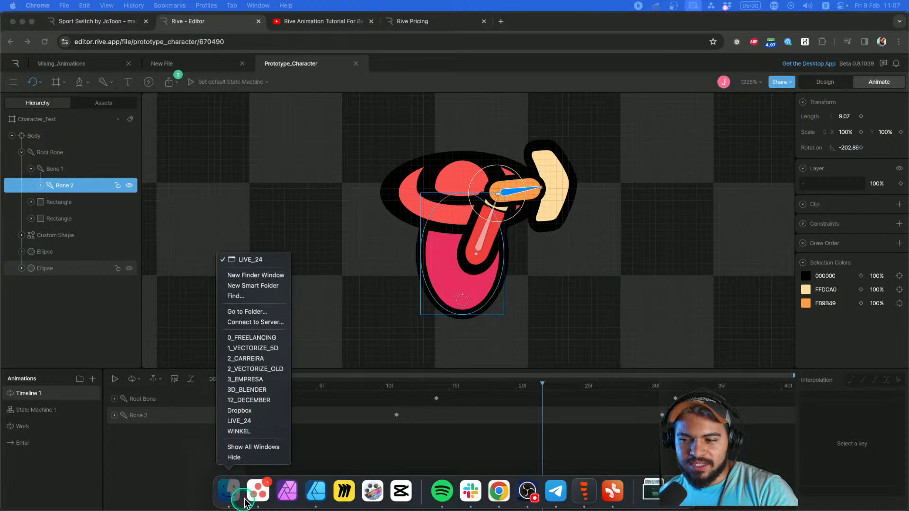
right_click(555, 492)
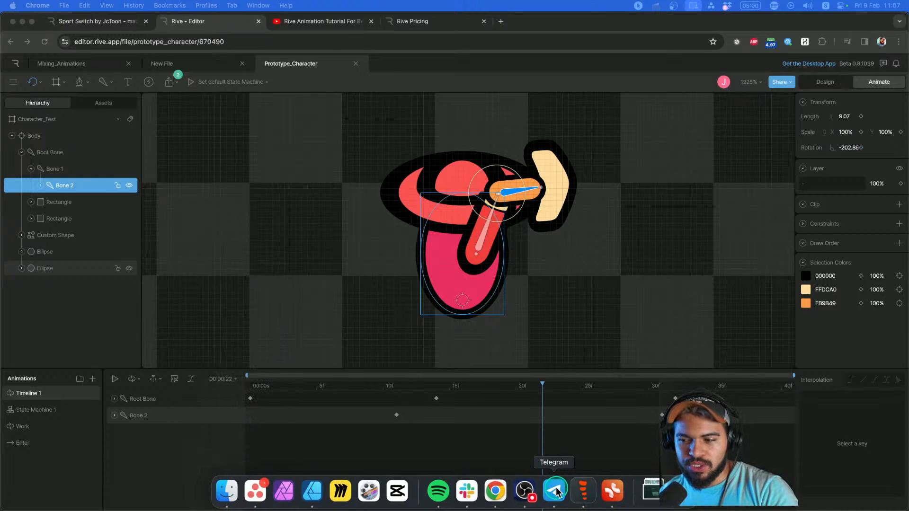
right_click(558, 494)
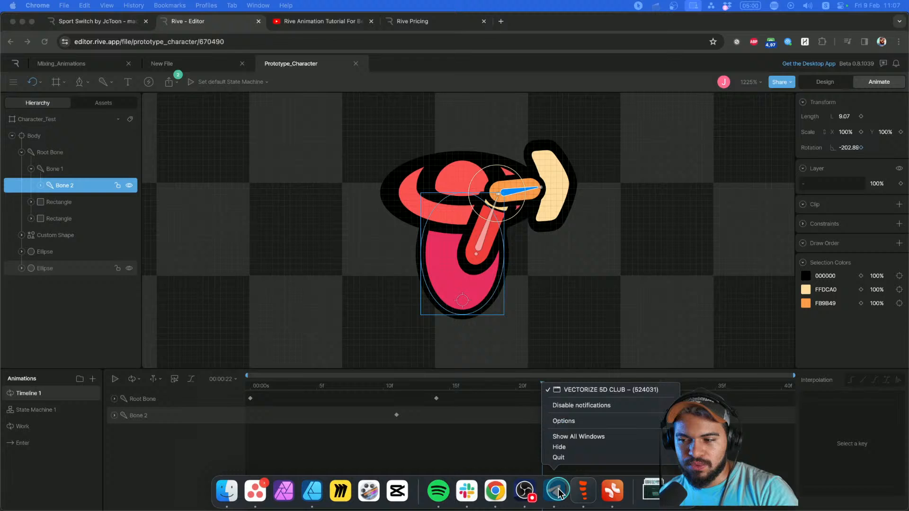
left_click(574, 389)
left_click_drag(440, 17, 0, 134)
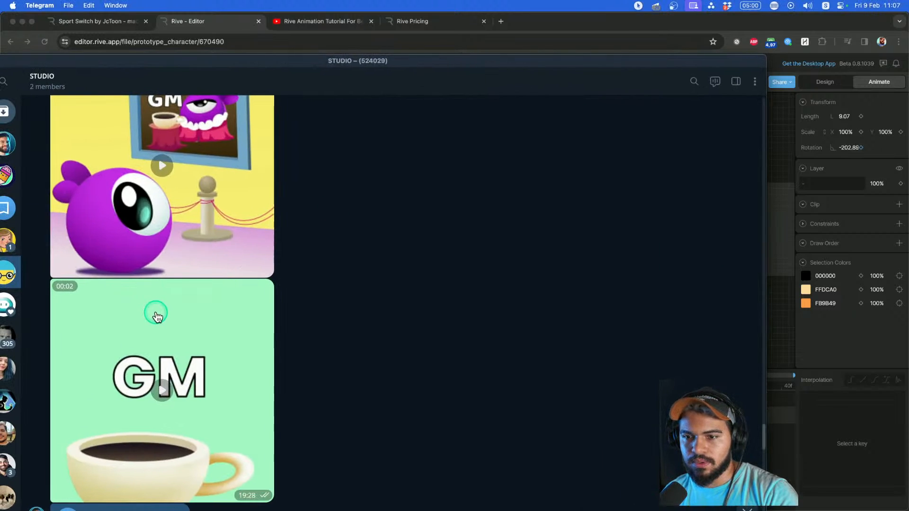
Open the green GM coffee clip and replay it from the start to examine the coffee splash.
left_click(157, 316)
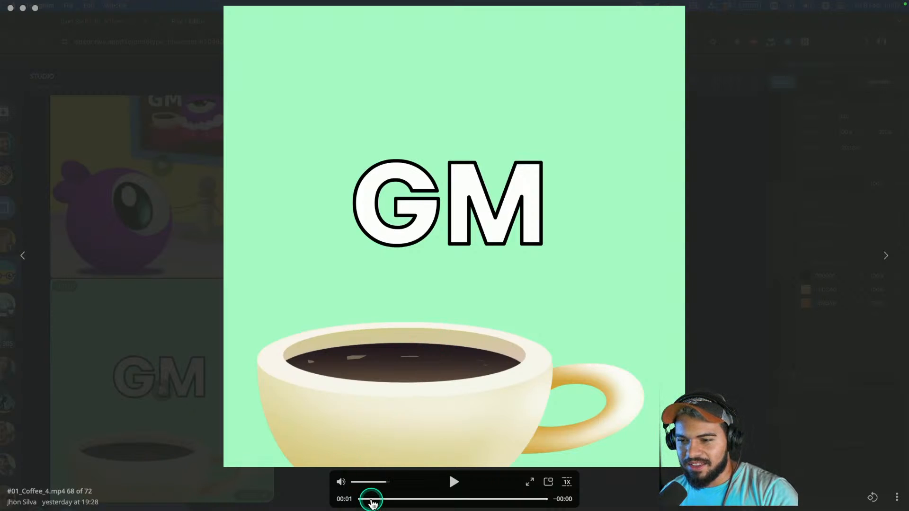
left_click_drag(372, 499, 351, 502)
left_click(454, 482)
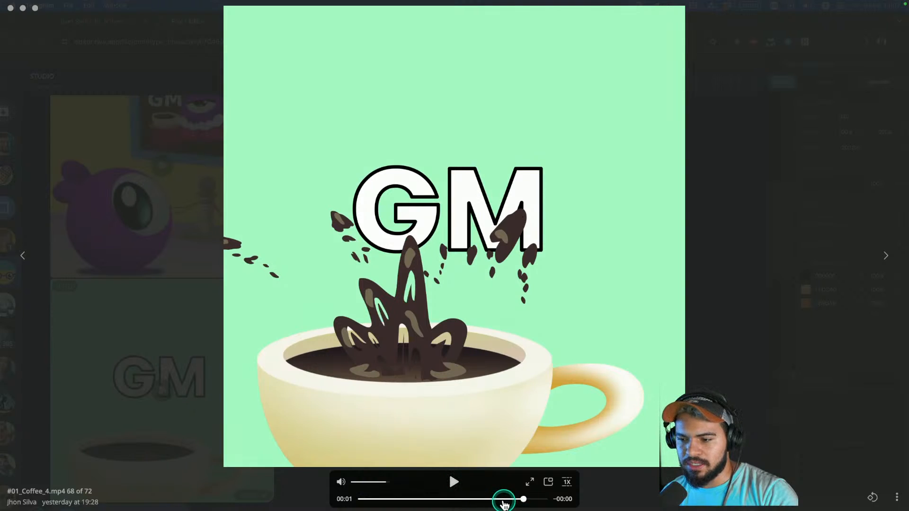
left_click_drag(503, 501, 396, 501)
left_click_drag(367, 499, 358, 499)
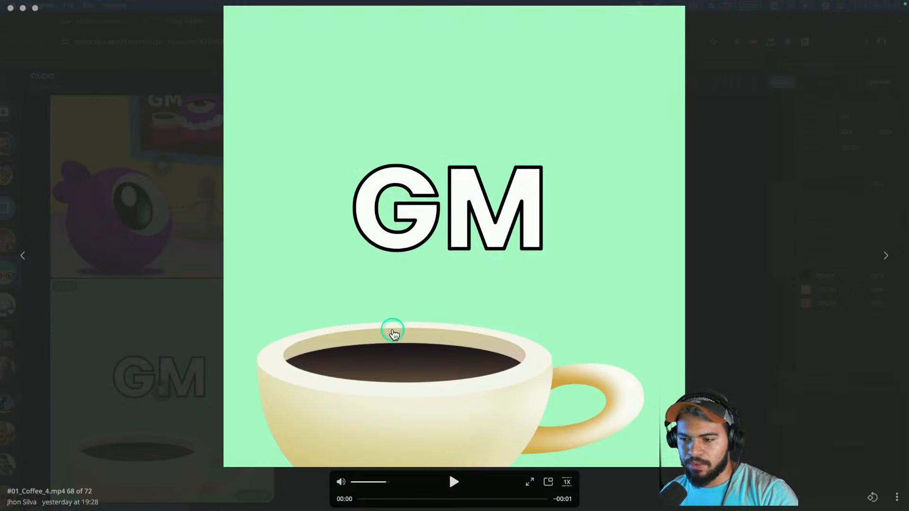
left_click(460, 484)
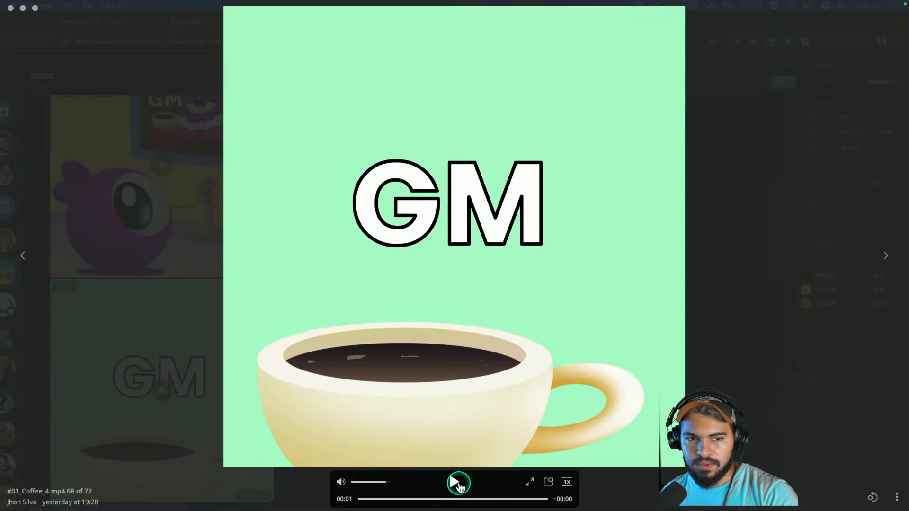
left_click(457, 483)
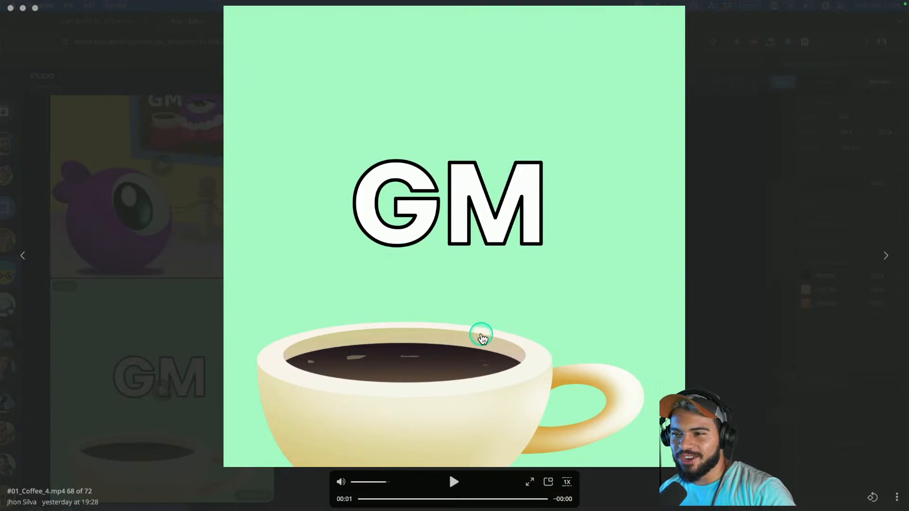
left_click(173, 276)
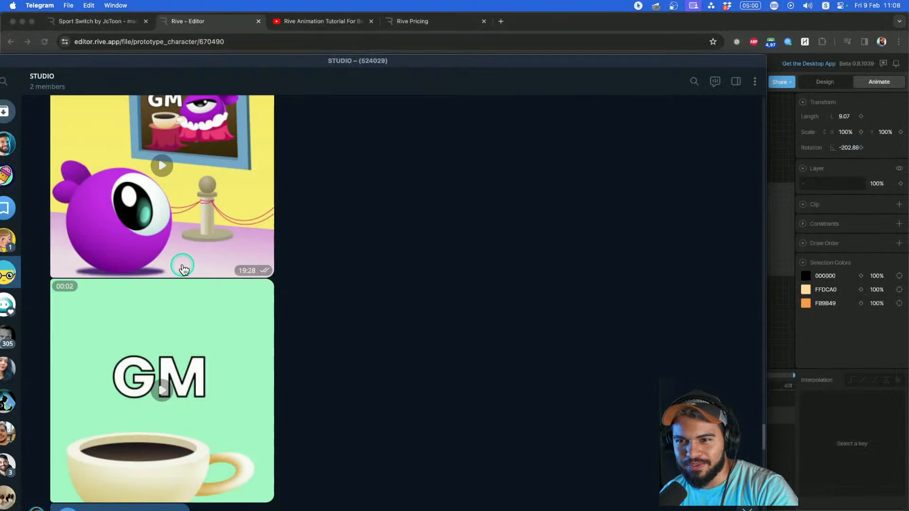
Open the GM museum clip and replay it to examine the camera move and the painting's animation.
left_click(188, 198)
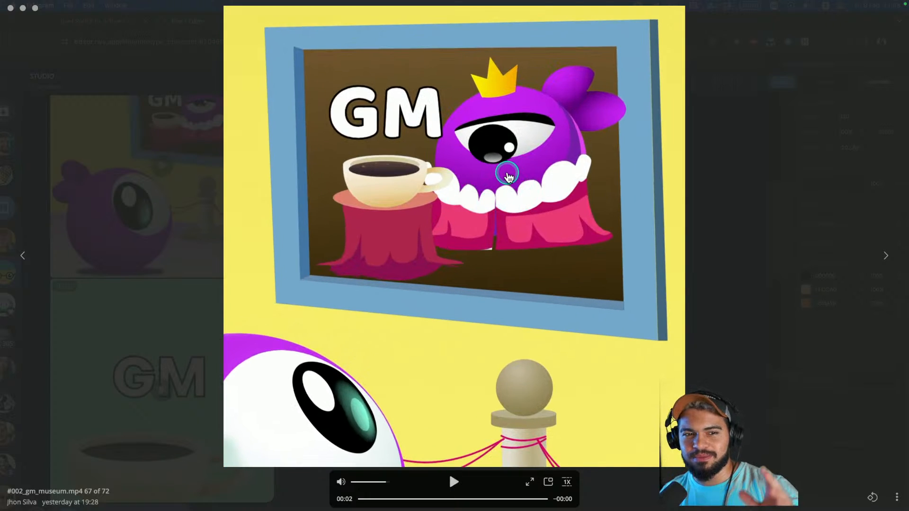
left_click_drag(381, 500, 340, 499)
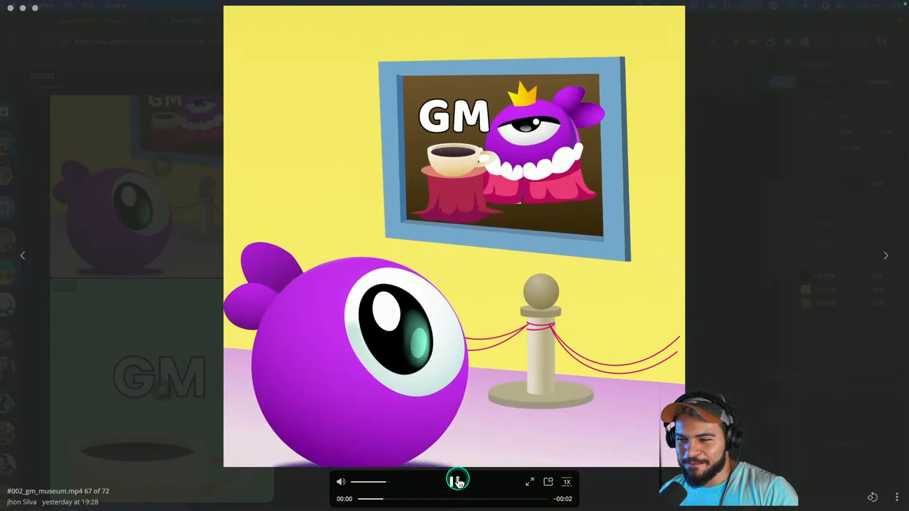
left_click(458, 481)
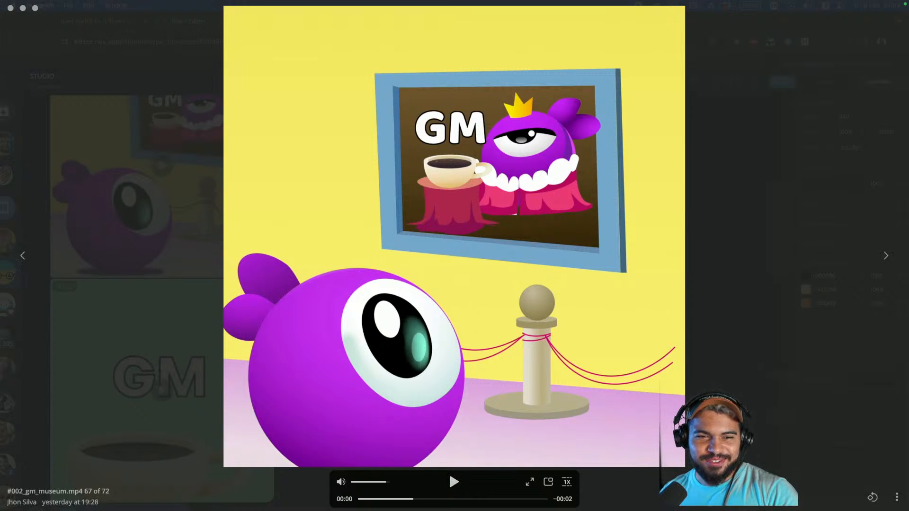
key("Escape")
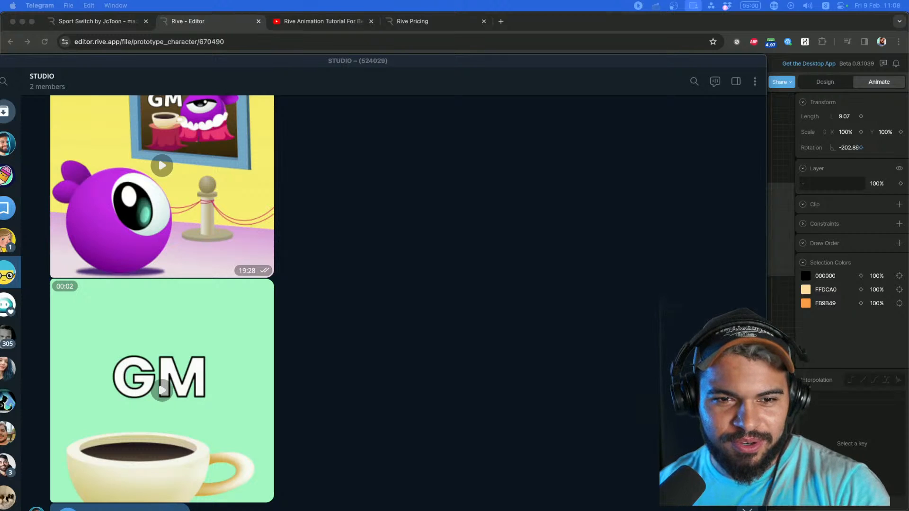
left_click(211, 303)
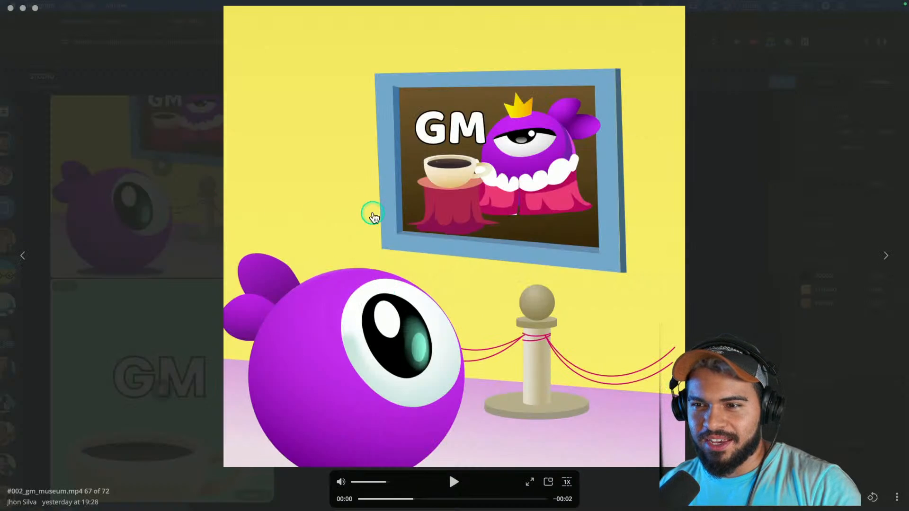
left_click(459, 488)
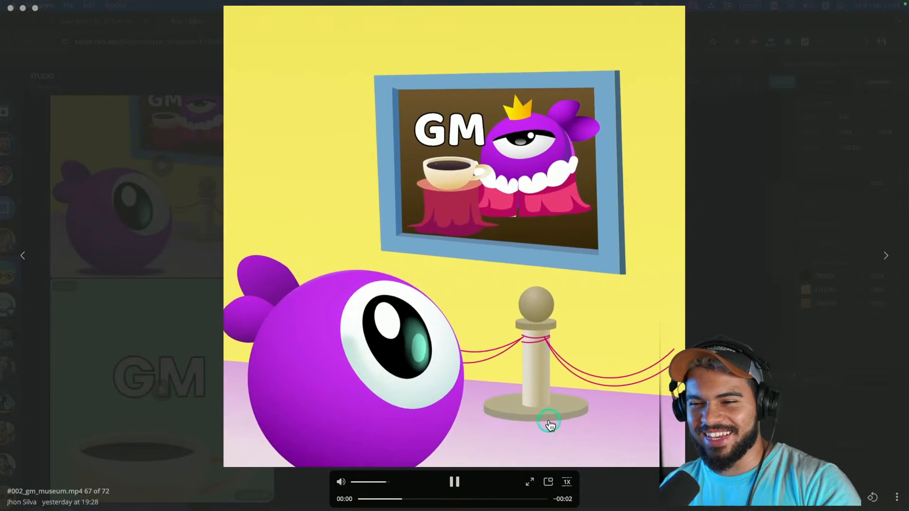
left_click(587, 397)
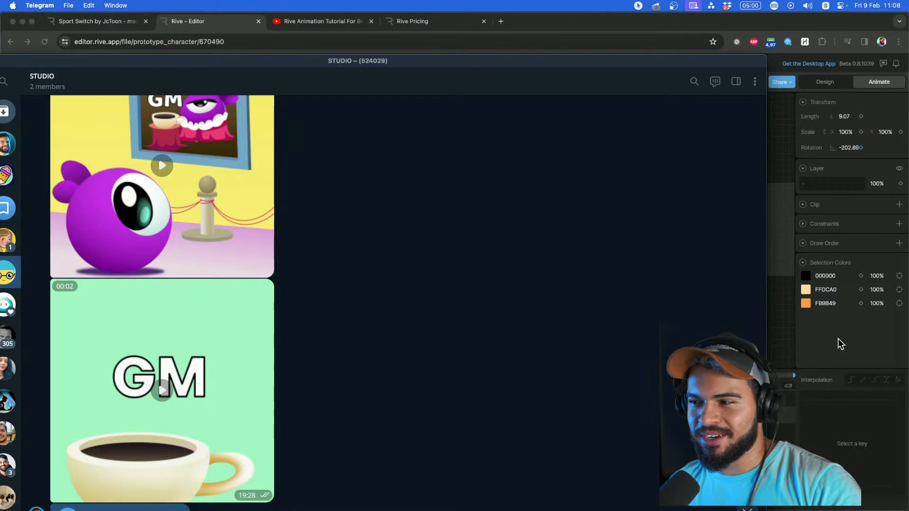
double_click(144, 340)
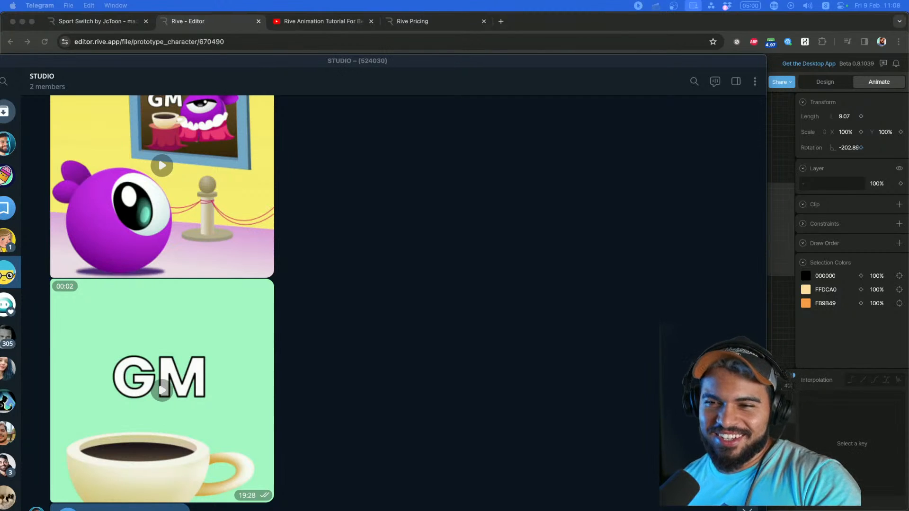
Return to the Rive editor and select Root Bone and Bone 2 together on the arm.
left_click(854, 324)
left_click_drag(568, 284, 505, 284)
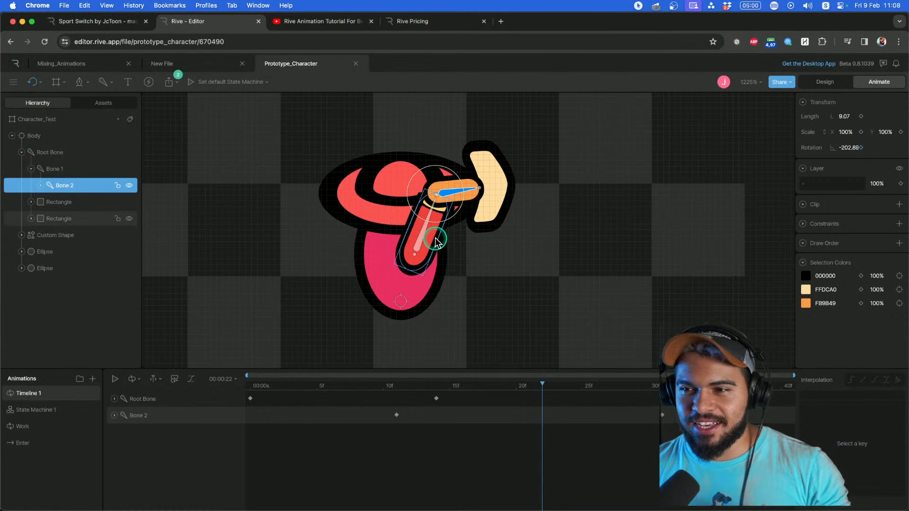
left_click_drag(487, 259, 468, 259)
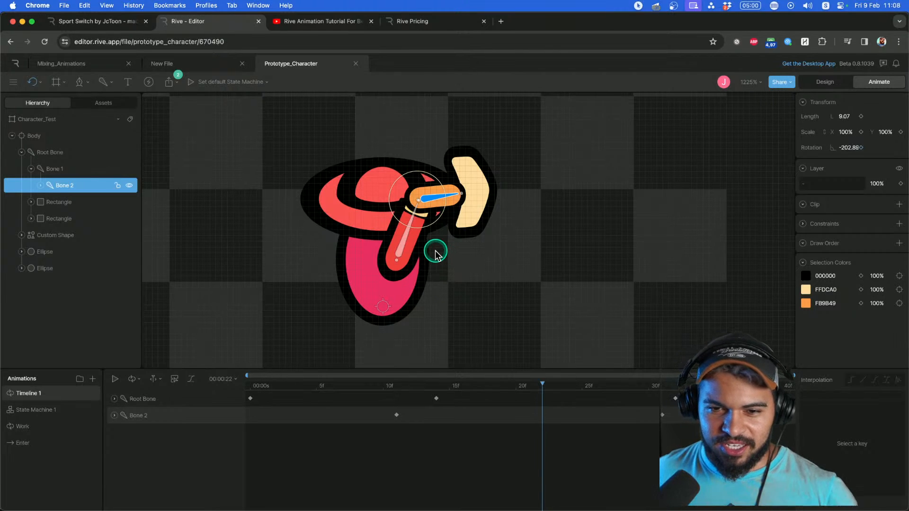
left_click(420, 205)
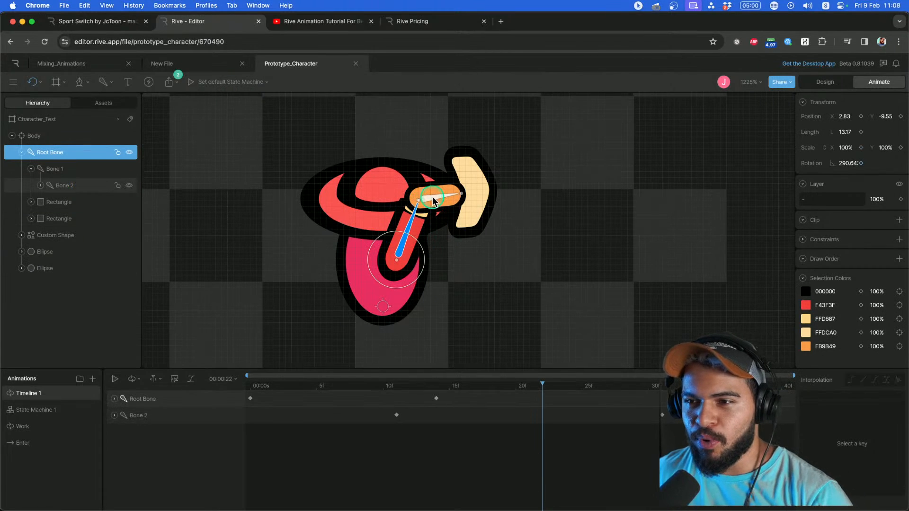
left_click(433, 199)
left_click(407, 244, "shift")
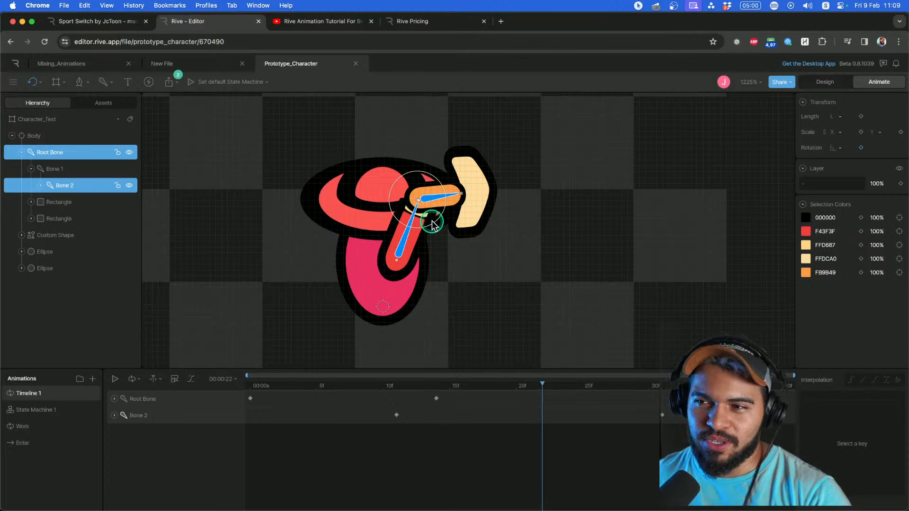
Undo the trial rotation of both bones and key Bone 2 at frame 22 with a rotation of about -197.7°.
scroll(438, 246, "up", 2)
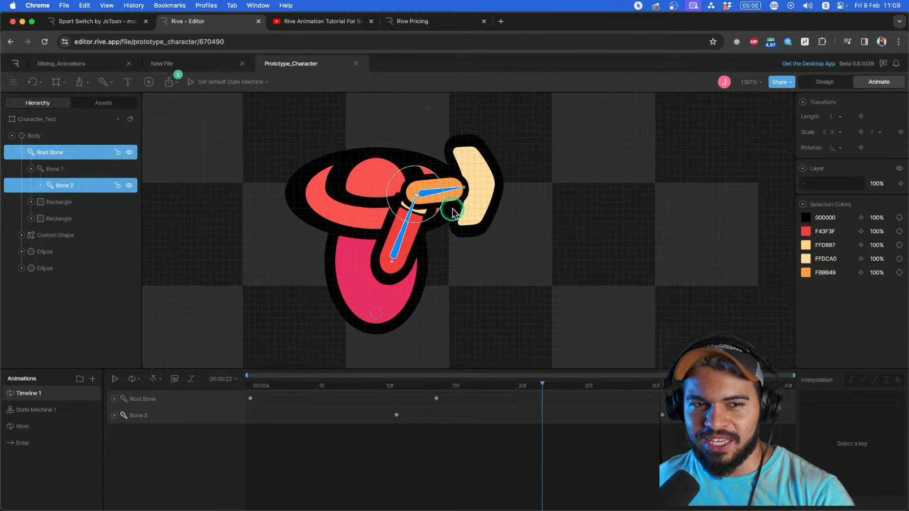
scroll(425, 210, "up", 5)
left_click_drag(596, 231, 568, 241)
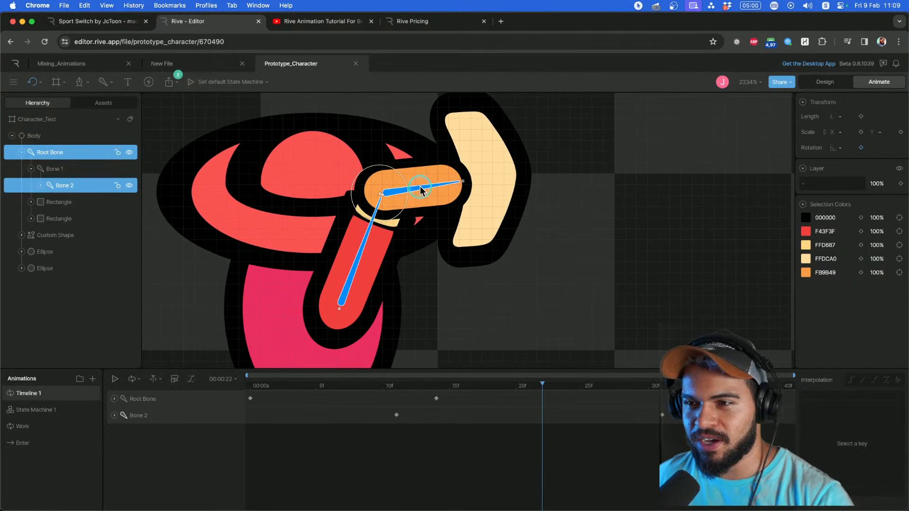
left_click_drag(608, 189, 600, 260)
key("super+z")
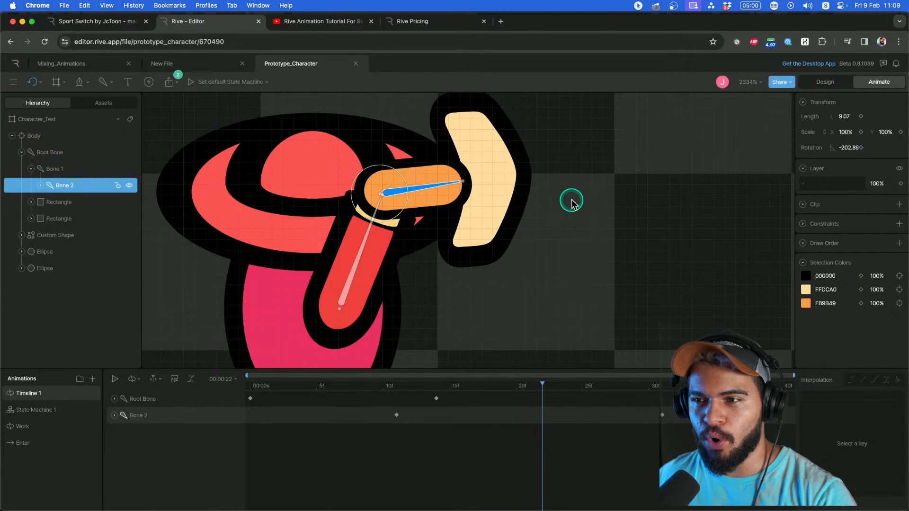
mouse_move(570, 201)
left_mouse_down()
mouse_move(595, 205)
mouse_move(577, 283)
mouse_move(571, 193)
mouse_move(577, 212)
left_mouse_up()
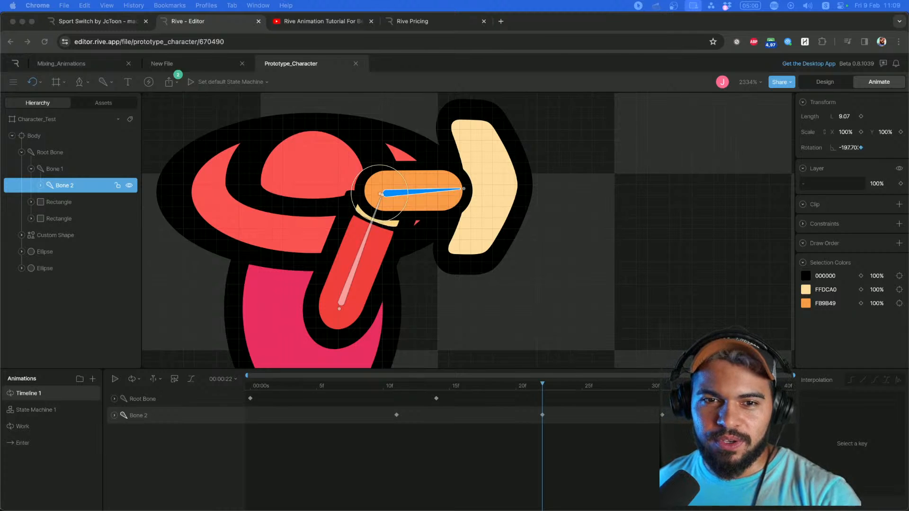
Switch to the "3d games rigging" image results and examine the Maya 2020 and AAA Game Art Studio rig previews.
left_click_drag(0, 106, 371, 118)
double_click(371, 118)
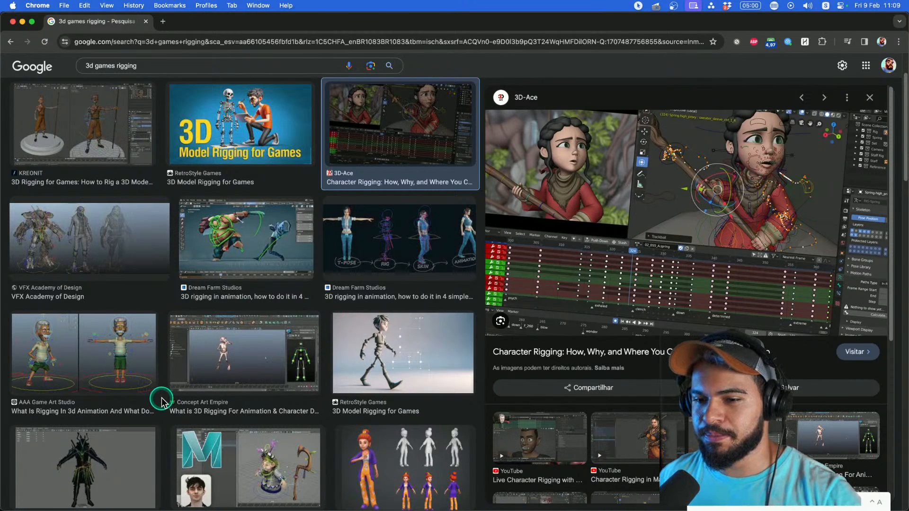
scroll(222, 385, "down", 3)
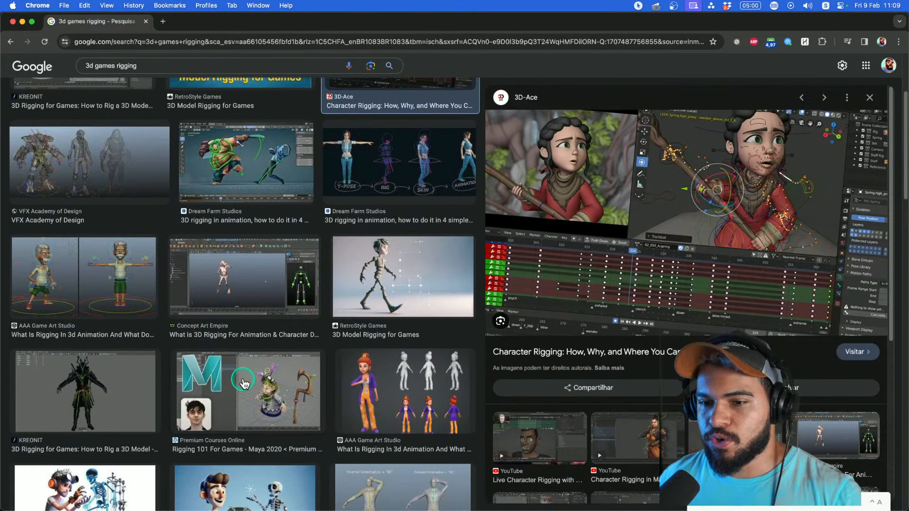
left_click(254, 386)
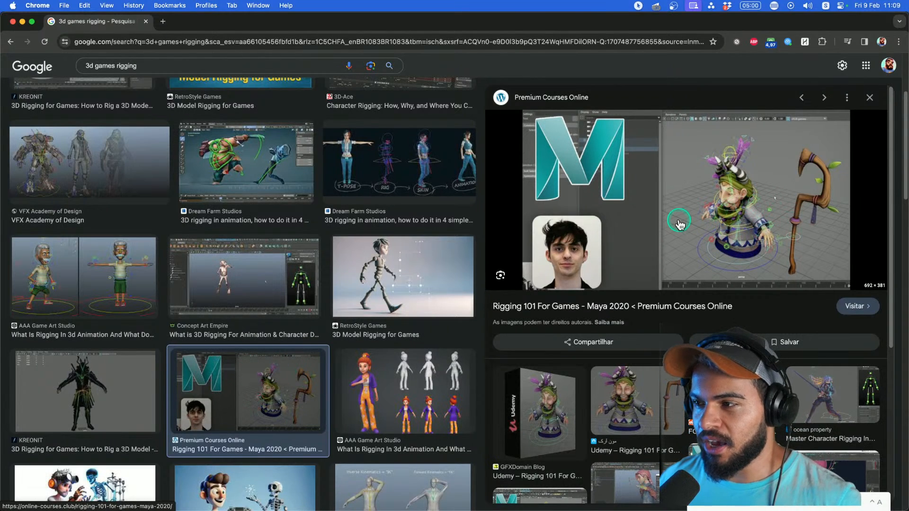
scroll(179, 308, "up", 3)
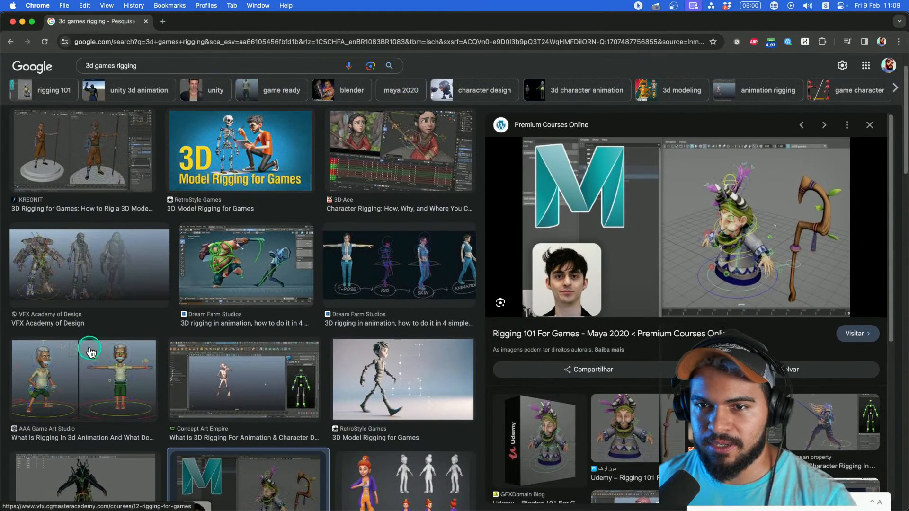
left_click(82, 363)
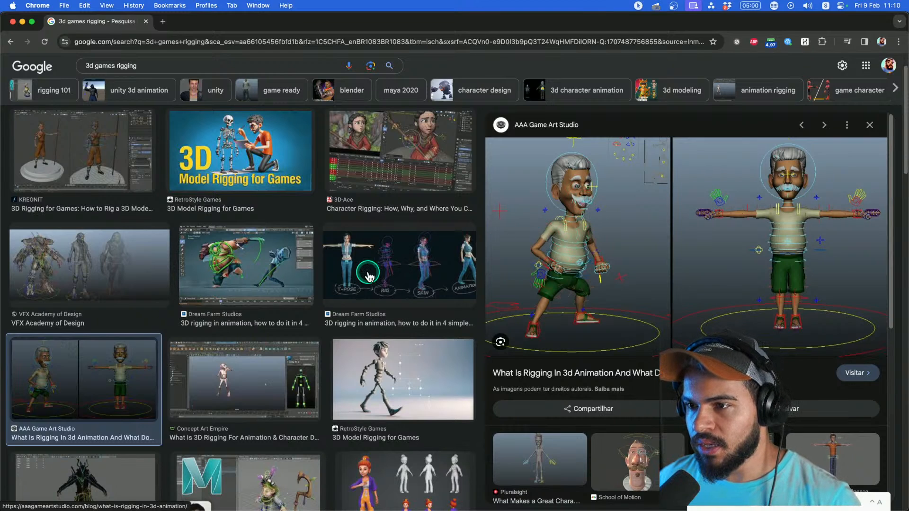
scroll(369, 270, "up", 2)
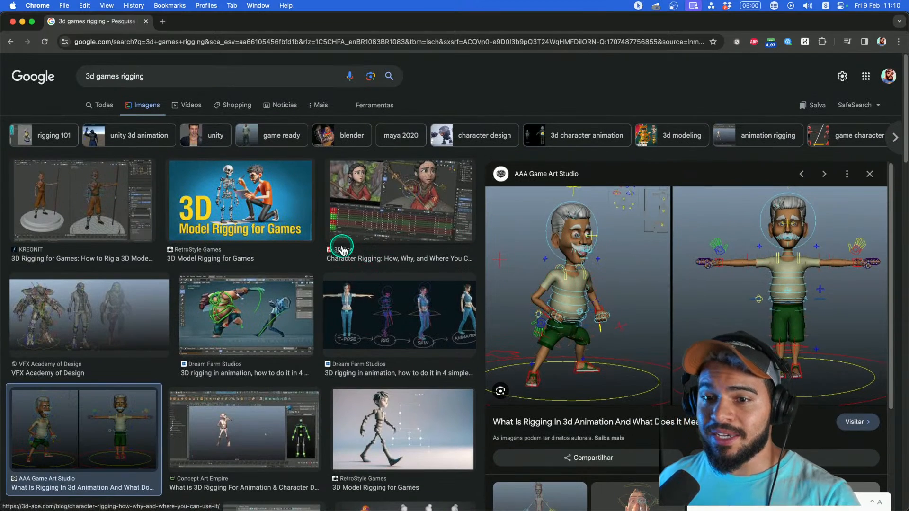
Change the image search query to "2d games rigging".
left_click(92, 69)
key("BackSpace")
type("2")
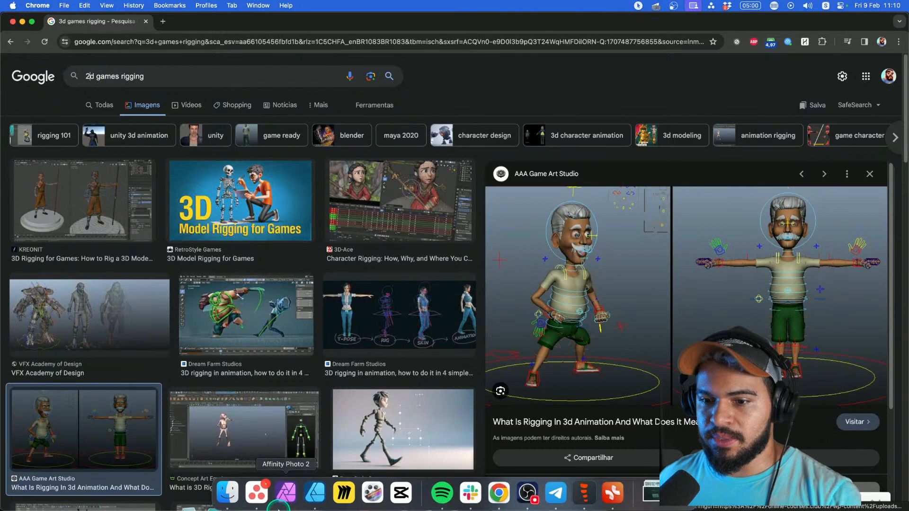
Switch to Spine and, at frame 17 of 2_basic_attack_2, rotate the wing bone B_BACK_WINGS_R2 to about -34.84°.
left_click(613, 492)
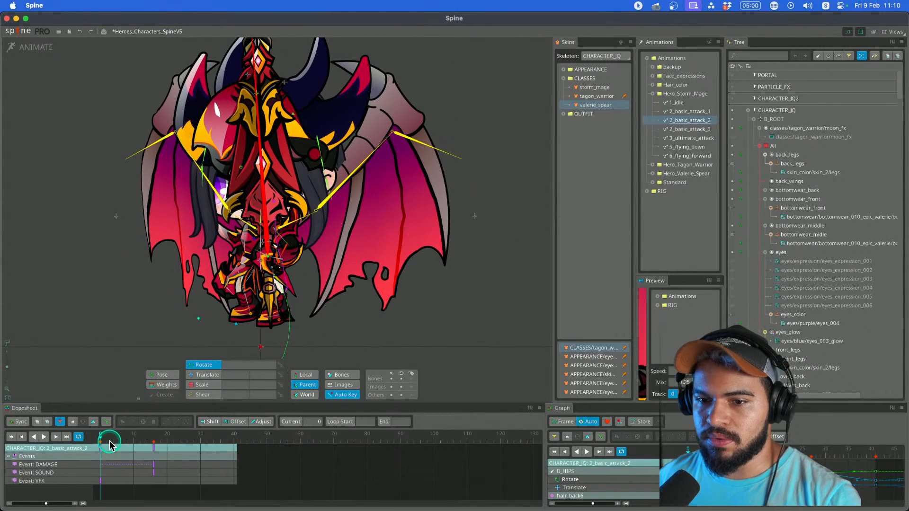
left_click_drag(109, 446, 156, 436)
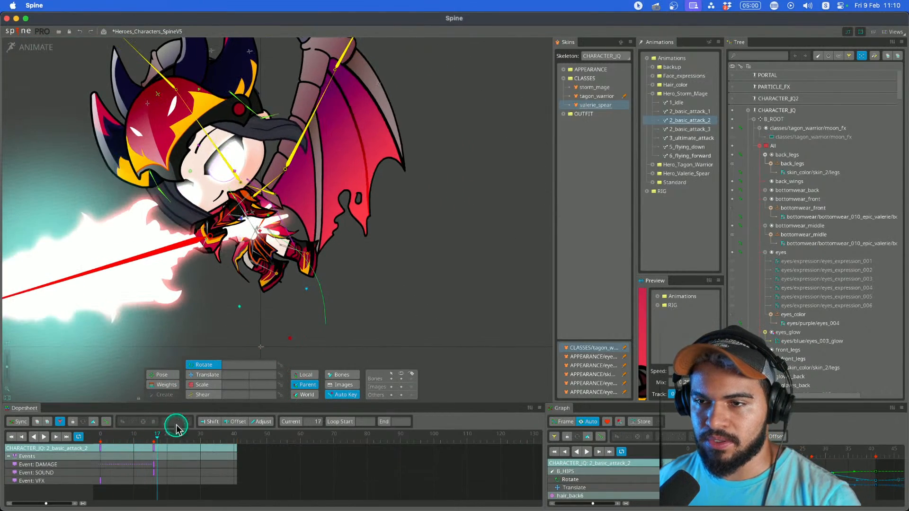
left_click(293, 158)
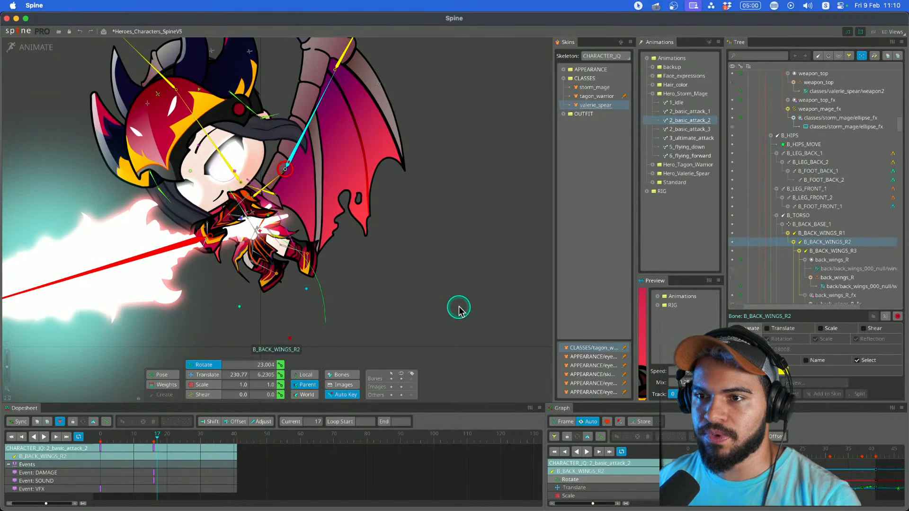
left_click_drag(470, 272, 398, 438)
left_click_drag(532, 246, 476, 288)
left_click_drag(512, 227, 453, 292)
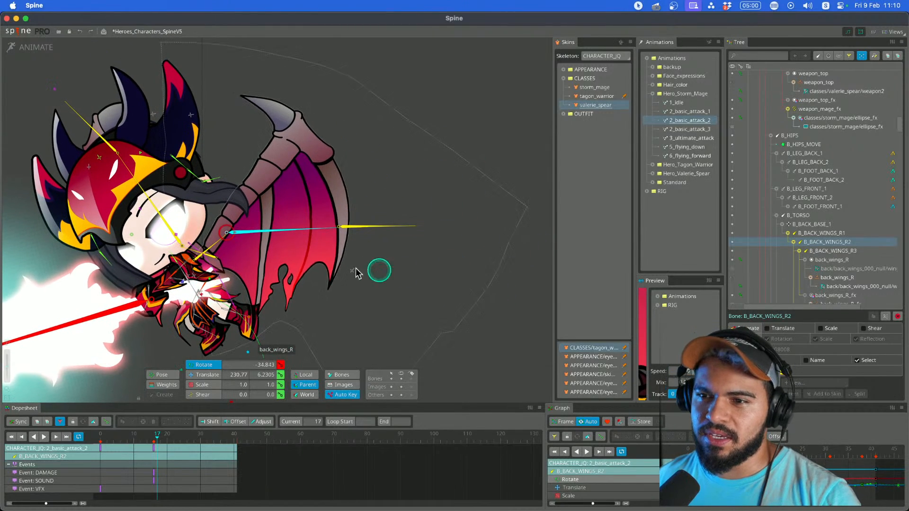
Rotate the outer wing bone B_BACK_WINGS_R3 to about 32.98° at frame 17.
left_click(325, 239)
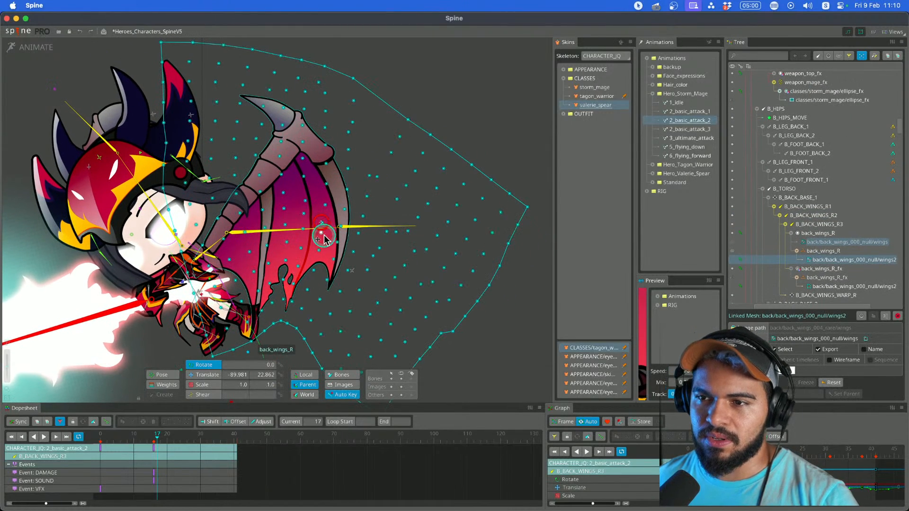
left_click(350, 228)
left_click_drag(497, 140, 330, 207)
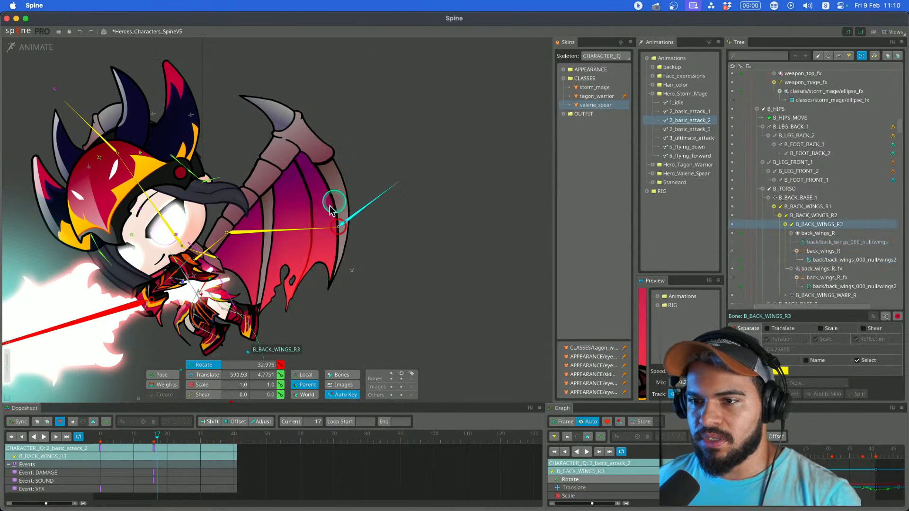
Undo the last rotation of B_BACK_WINGS_R3 and rotate the wing bone B_BACK_WINGS_R2 to about 26.83° at frame 17.
key("super+z")
left_click(275, 231)
left_click_drag(483, 124, 233, 168)
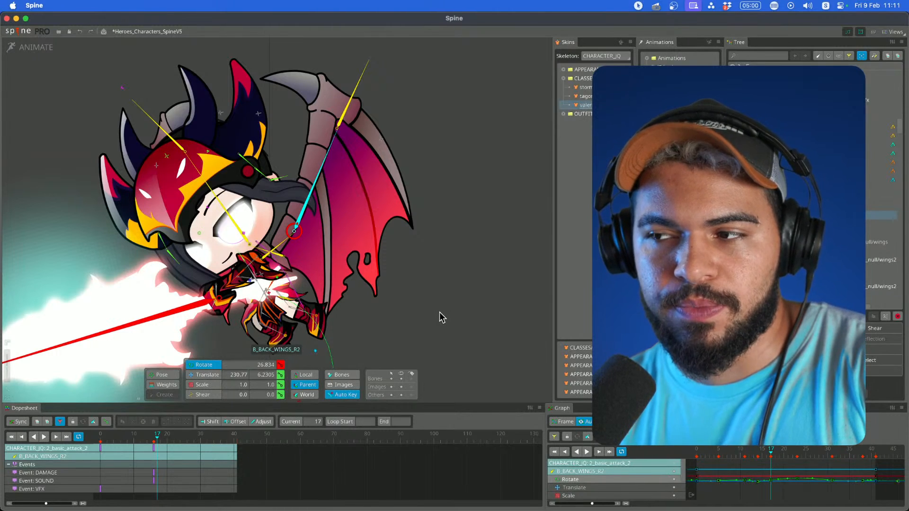
left_click_drag(439, 312, 452, 316)
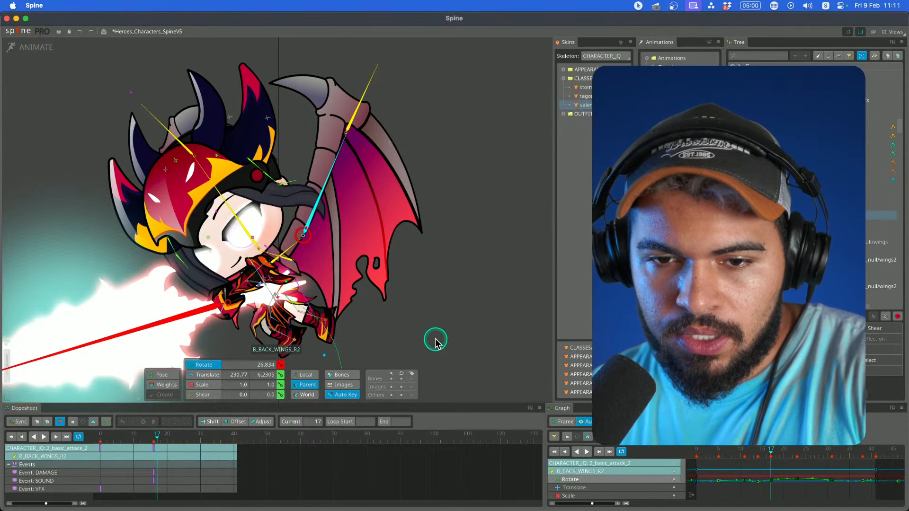
left_click_drag(448, 349, 452, 357)
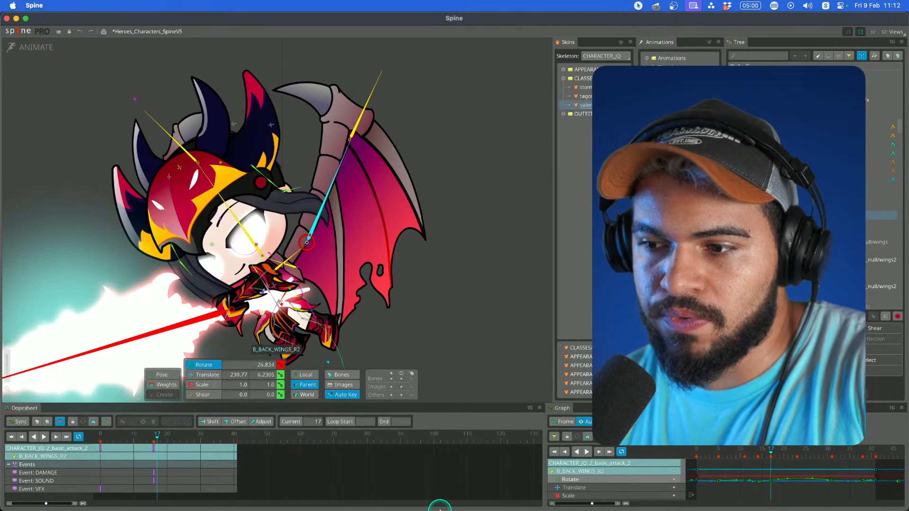
Switch to the Rive editor's Prototype_Character file and scrub Timeline 1 between frames 8 and 28 to examine the arm motion.
mouse_move(440, 509)
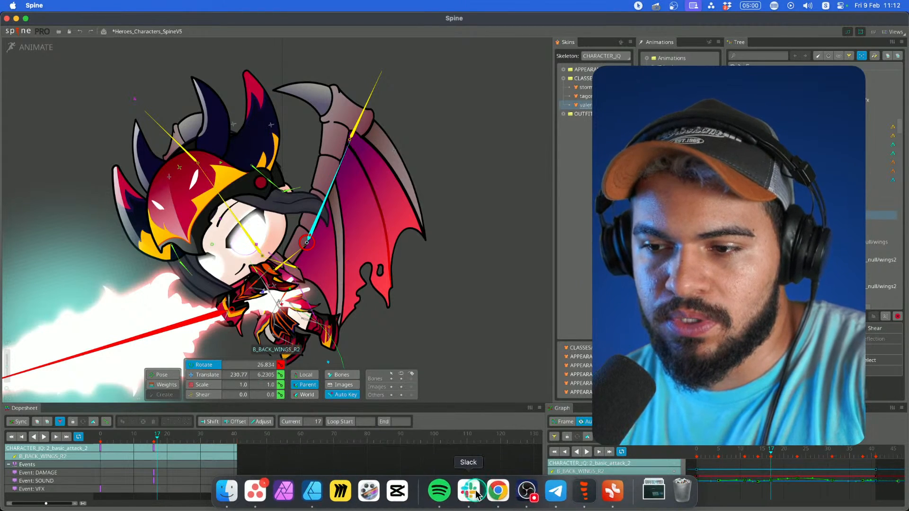
right_click(494, 493)
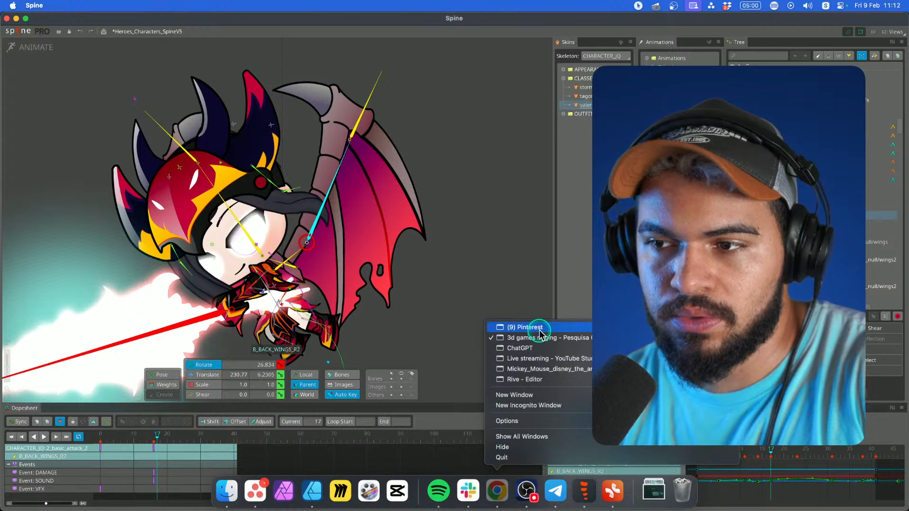
left_click(521, 380)
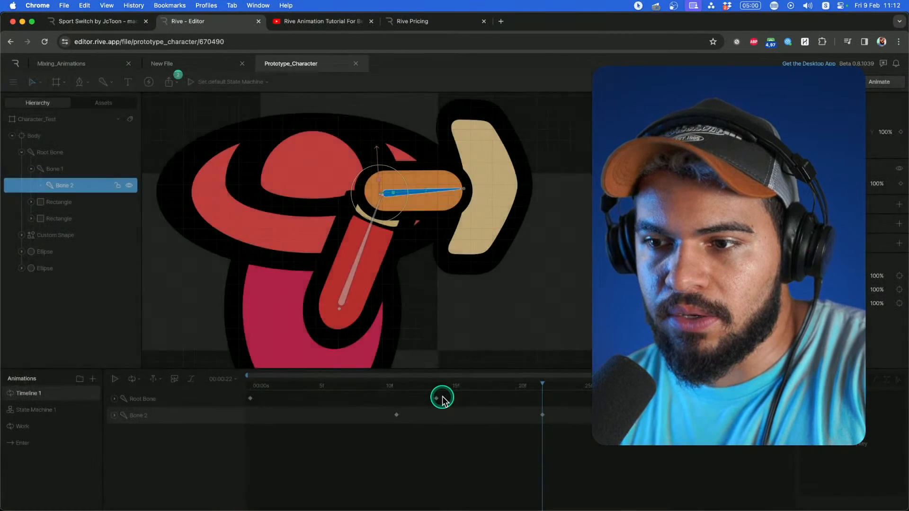
scroll(461, 300, "down", 5)
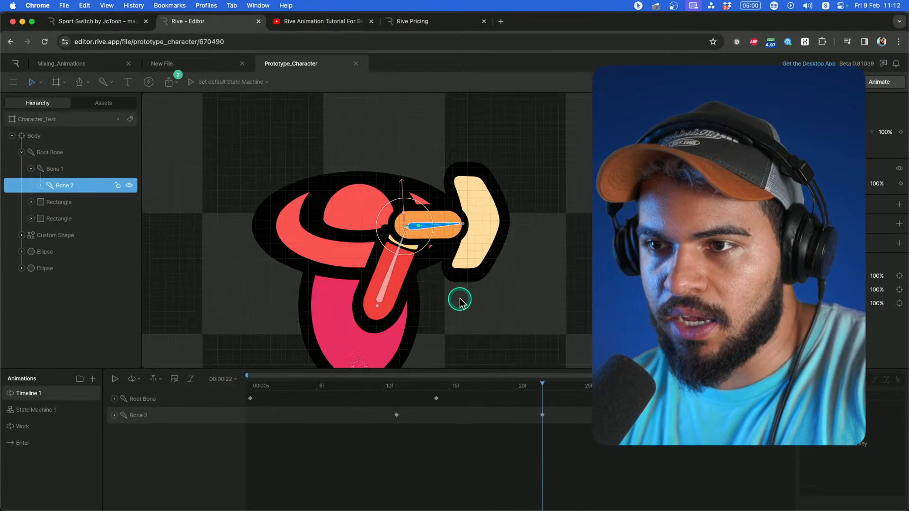
scroll(472, 282, "down", 2)
left_click_drag(487, 306, 502, 295)
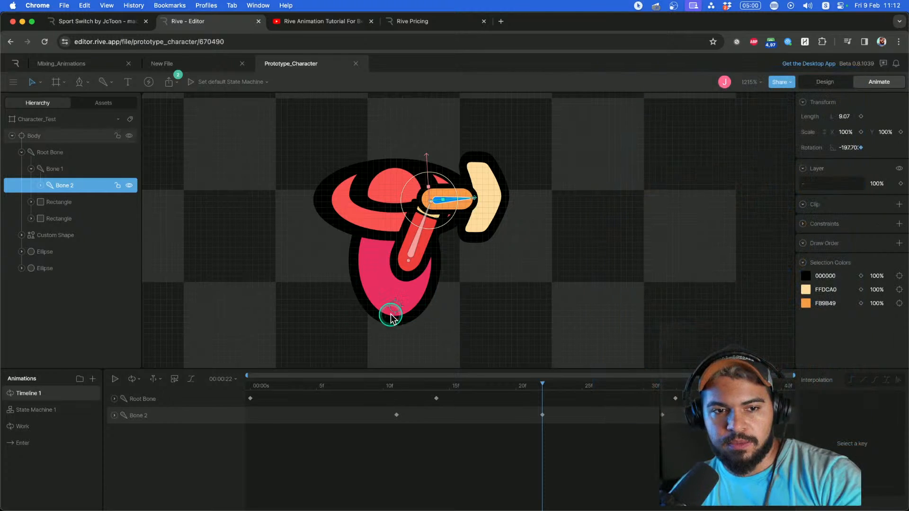
left_click_drag(479, 331, 446, 354)
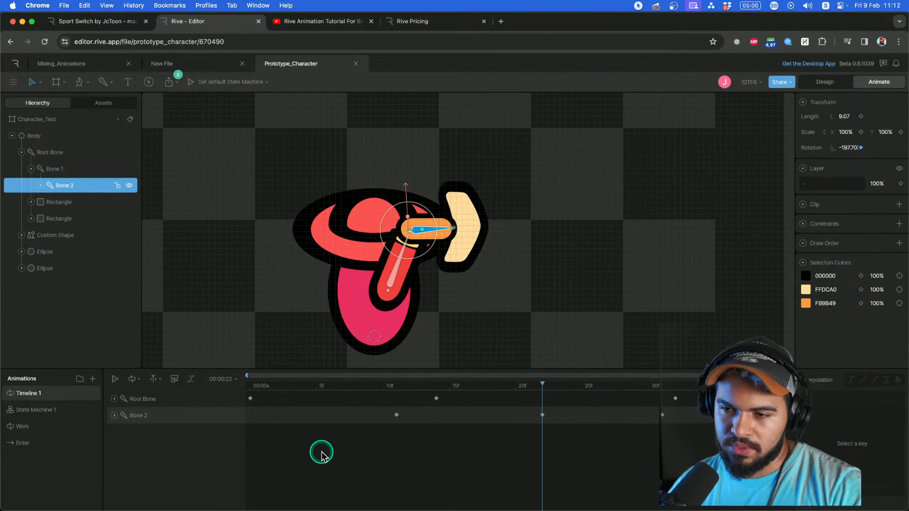
left_click_drag(333, 386, 354, 416)
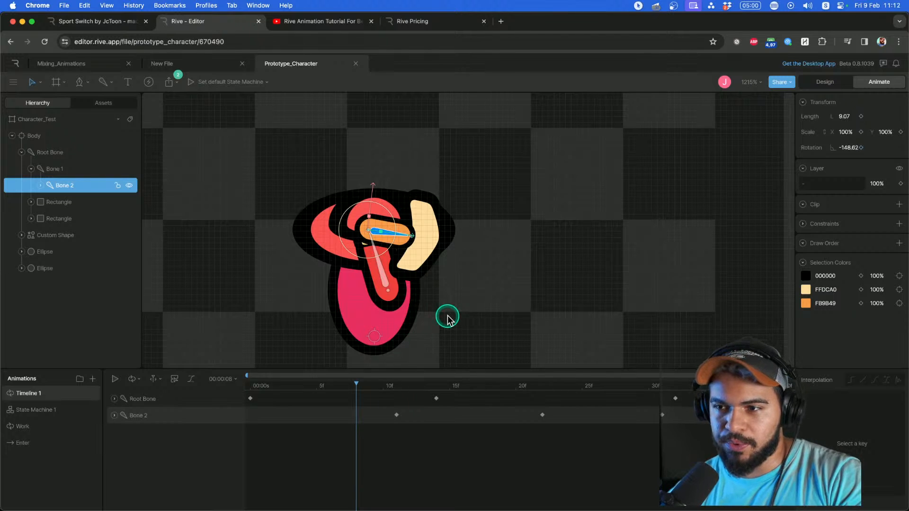
scroll(447, 315, "down", 2)
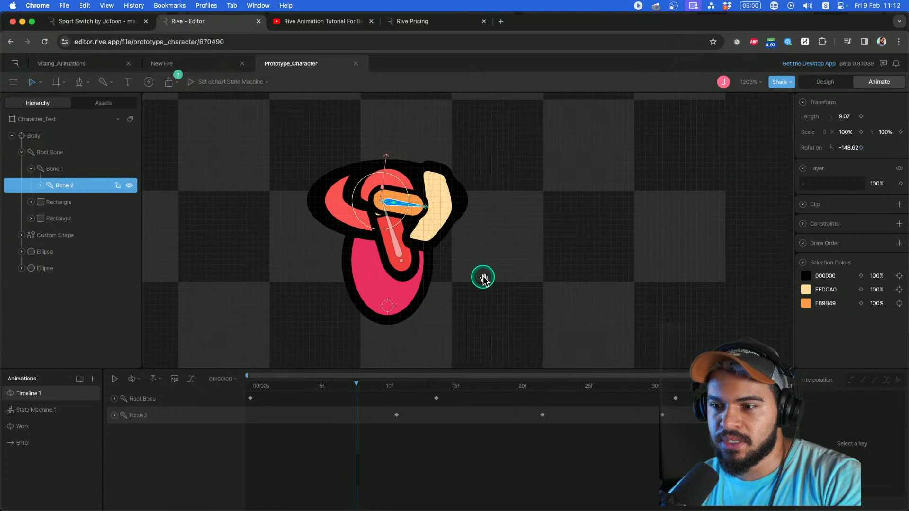
left_click_drag(382, 384, 622, 386)
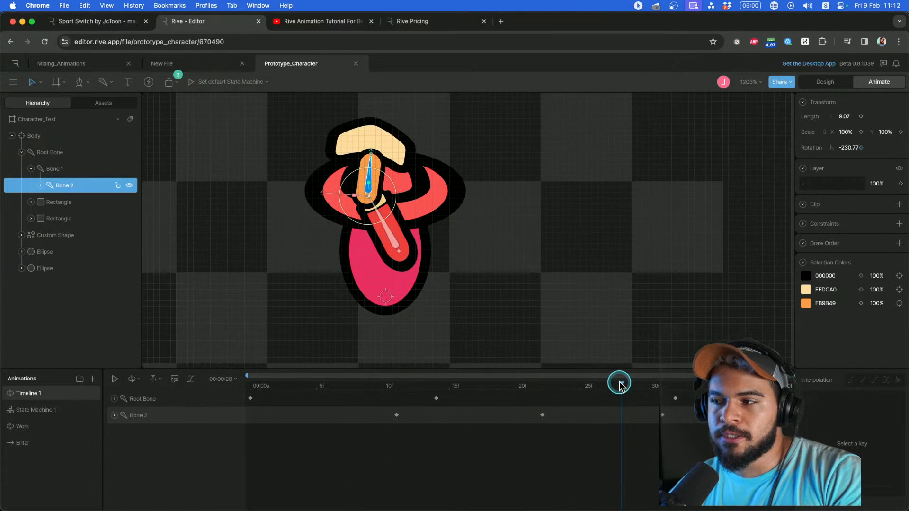
Set the Bone 2 keyframe at frame 22 to cubic interpolation and play back the arm animation.
left_click(543, 415)
left_click(874, 381)
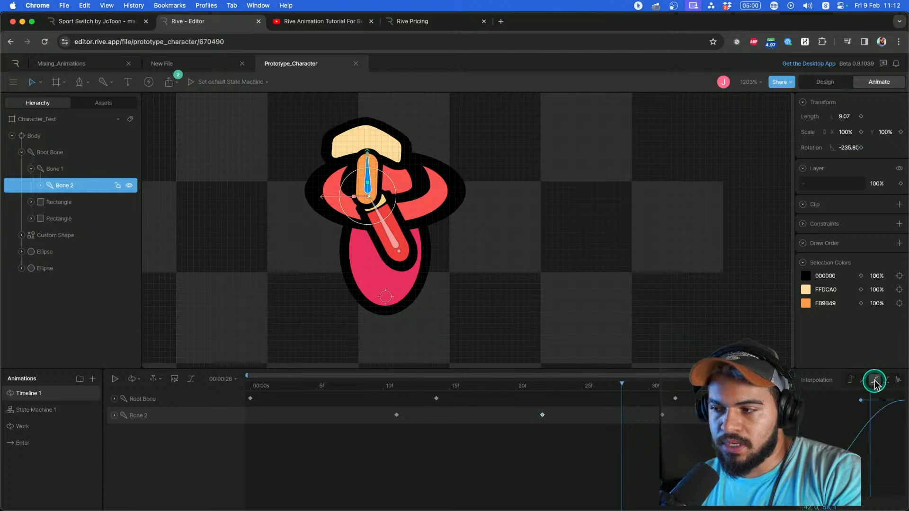
left_click_drag(581, 385, 358, 405)
key("space")
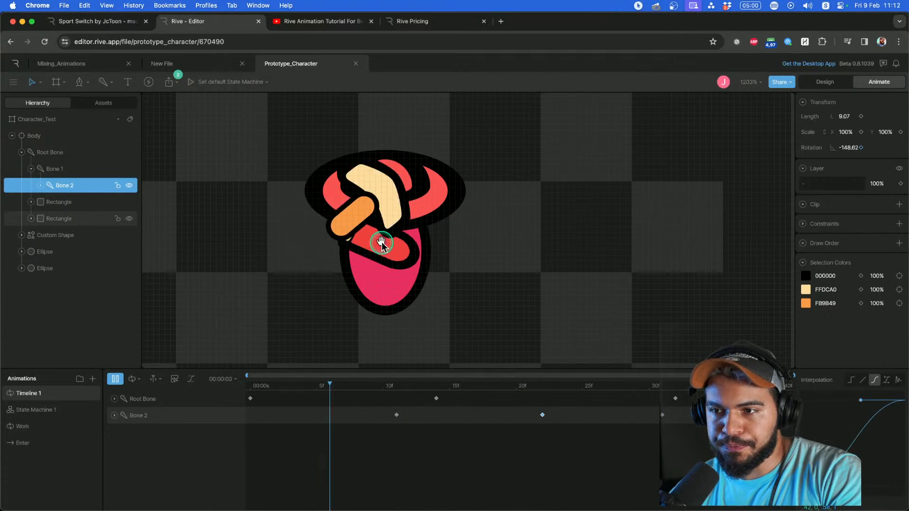
key("space")
scroll(440, 281, "down", 3)
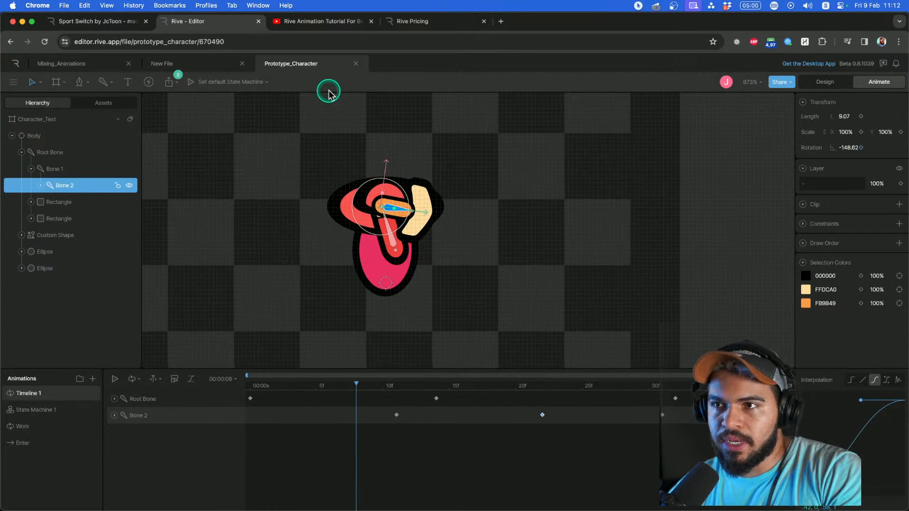
Open the New File project with the eye drawing and select all four of its ellipses.
left_click(173, 63)
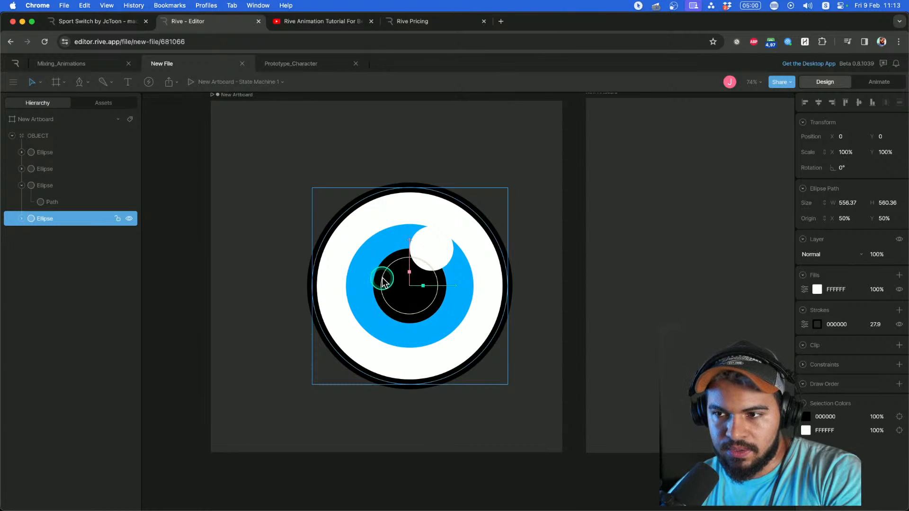
scroll(378, 284, "up", 3)
left_click(363, 283)
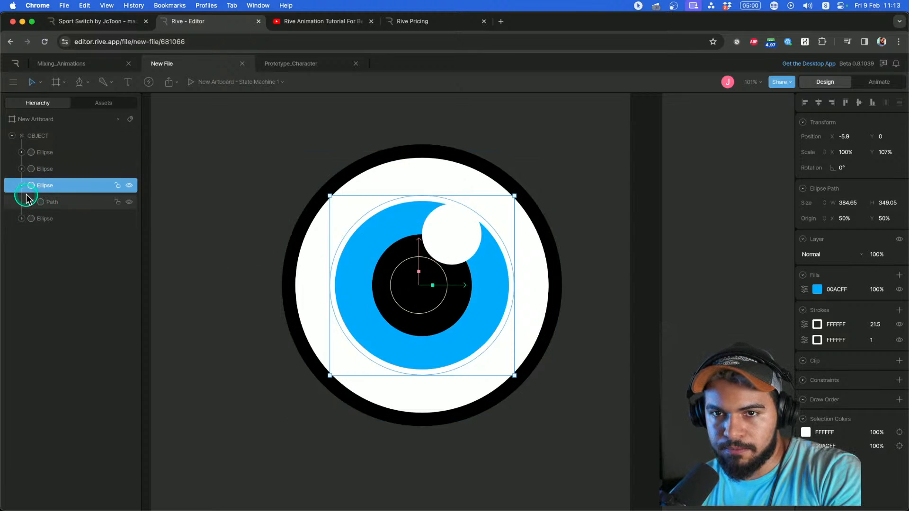
left_click(42, 153)
left_click(45, 203, "shift")
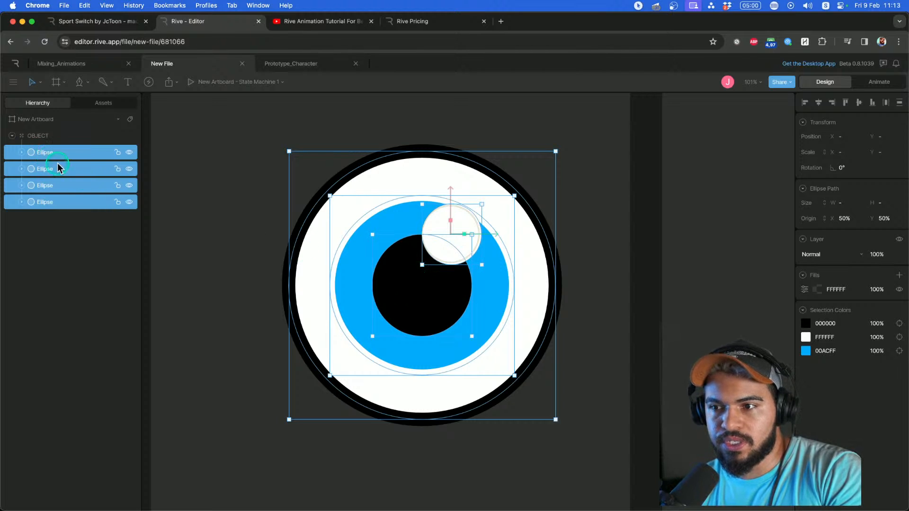
Group the blue iris, black pupil and white highlight ellipses, and move the group to about X 0, Y -34.05.
left_click(49, 188)
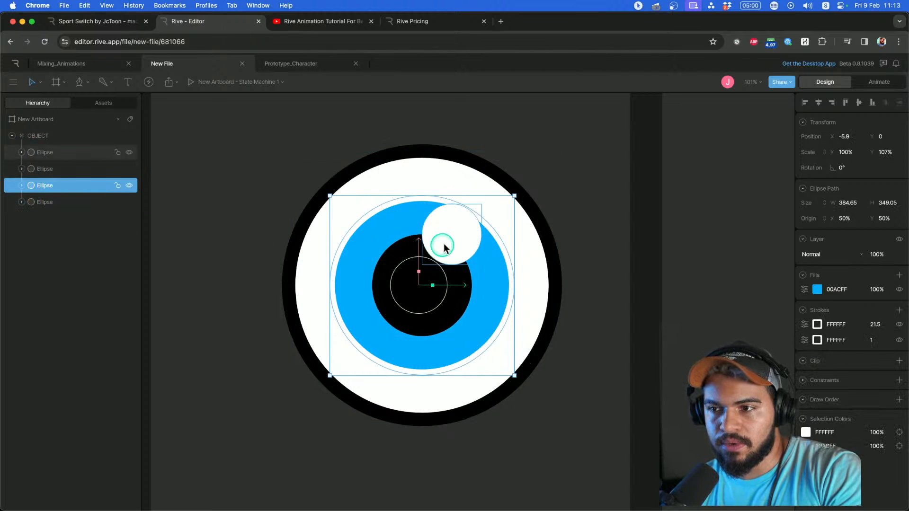
left_click(442, 243, "shift")
left_click(393, 269, "shift")
left_click_drag(394, 269, 416, 268)
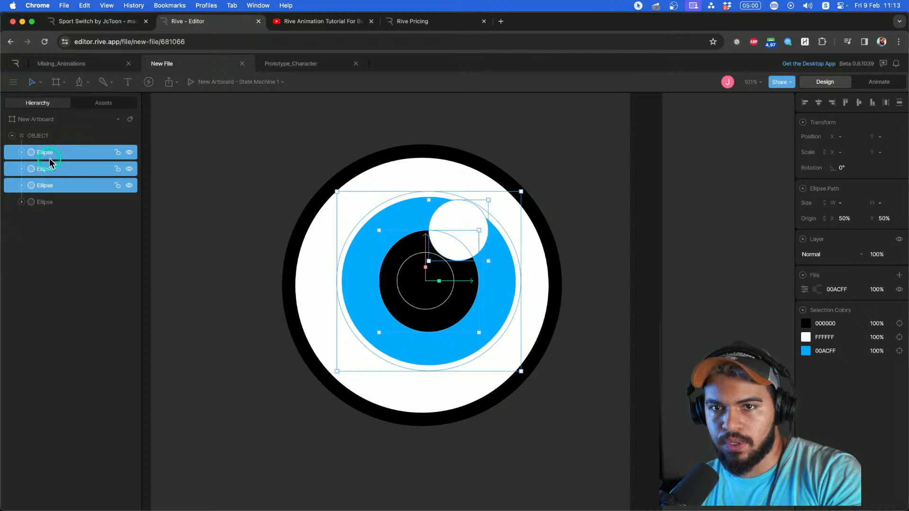
key("super+g")
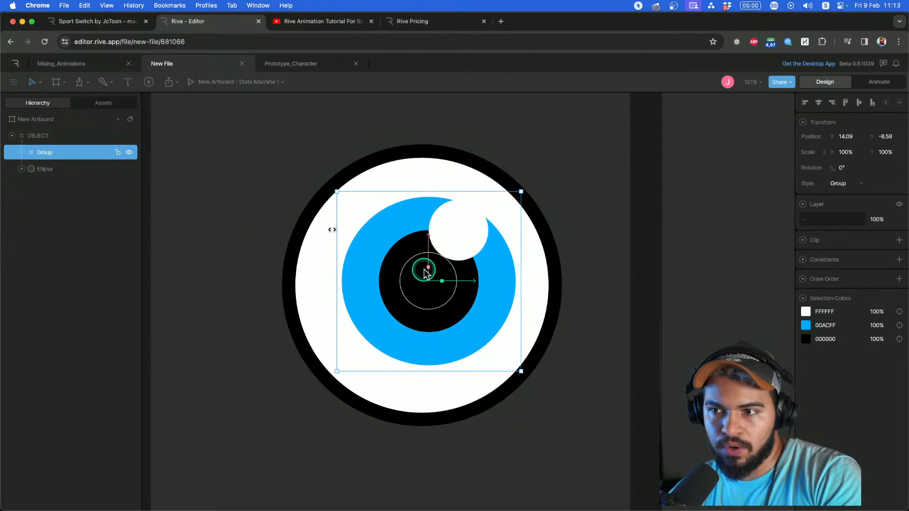
left_click_drag(425, 272, 447, 299)
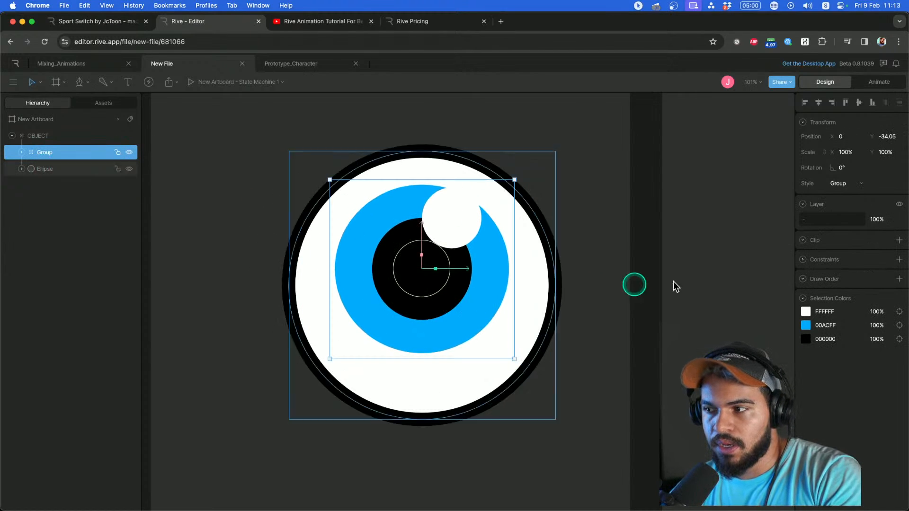
Clip the iris group with the large white eyeball ellipse and move the group to X 0, Y 0.
left_click(899, 240)
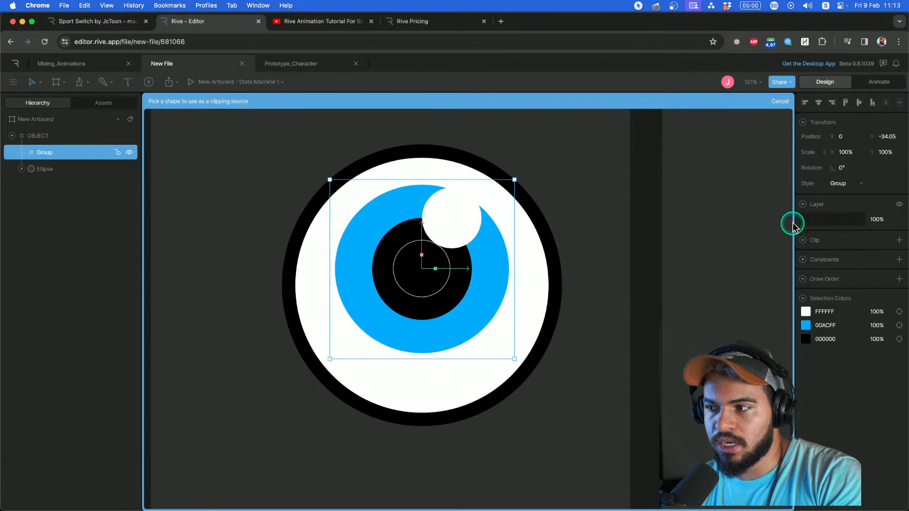
left_click(521, 223)
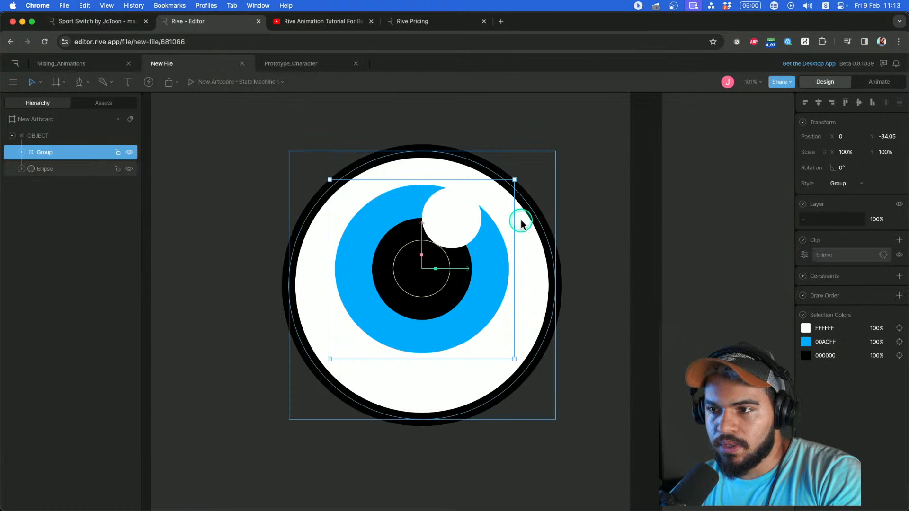
left_click_drag(471, 250, 483, 280)
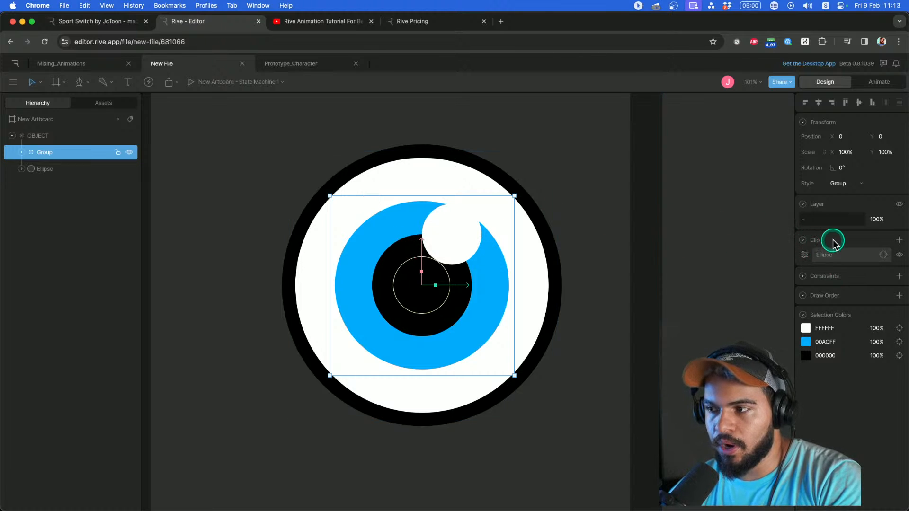
left_click(884, 256)
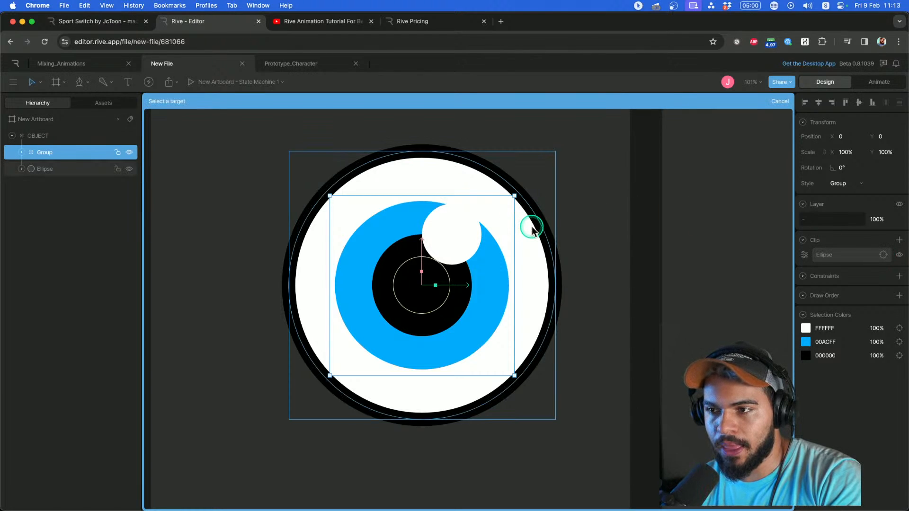
left_click(532, 229)
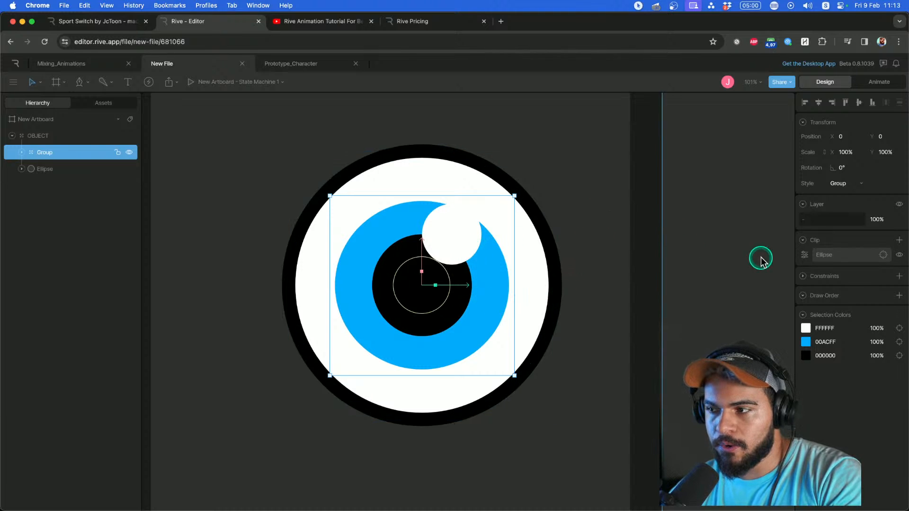
Select the clipped iris group and move it with the Translate tool to about X 7.83, Y -6.44.
left_click(568, 165)
left_click(512, 315)
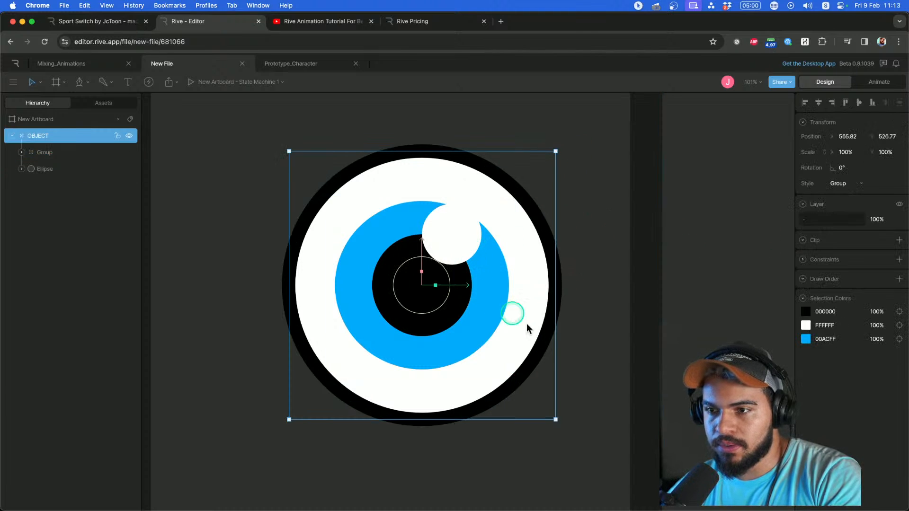
left_click(601, 367)
left_click(427, 278)
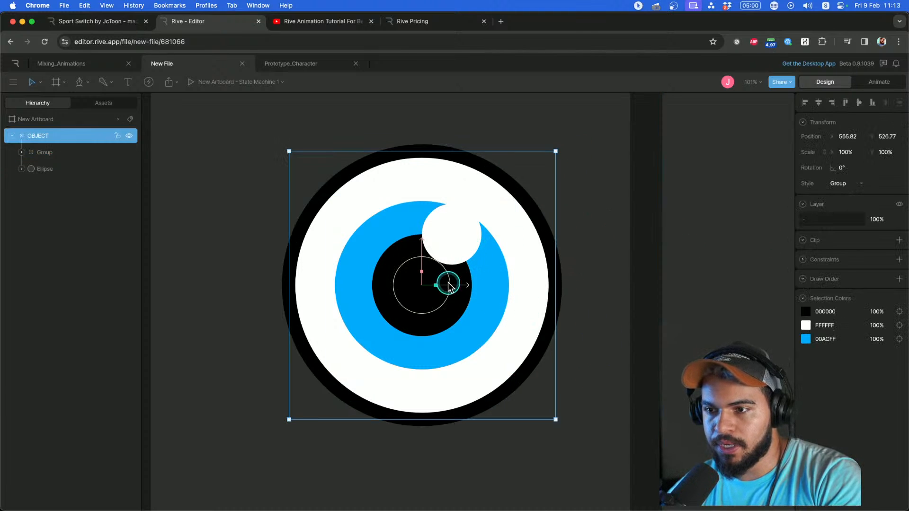
left_click(78, 153)
left_click(253, 318)
left_click(87, 155)
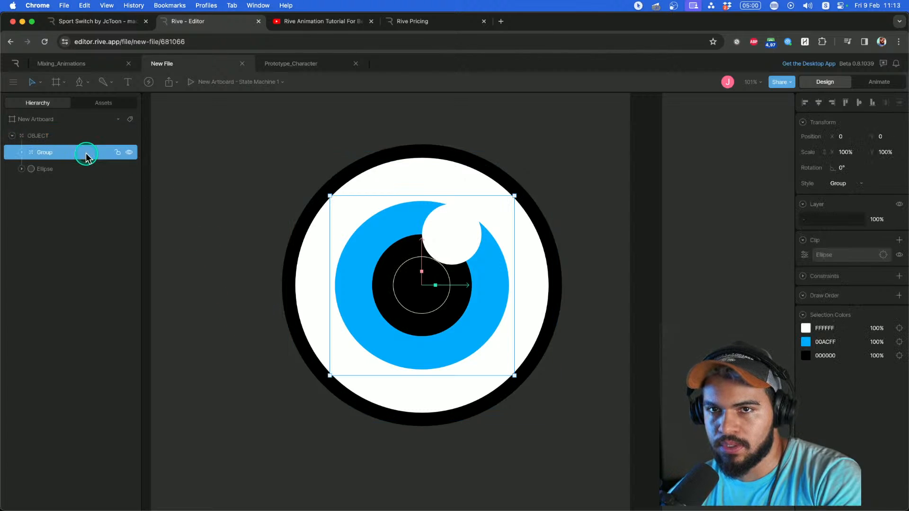
key("r")
key("t")
mouse_move(255, 306)
left_mouse_down()
mouse_move(258, 281)
mouse_move(204, 300)
mouse_move(272, 237)
mouse_move(177, 183)
mouse_move(249, 146)
mouse_move(276, 300)
mouse_move(262, 307)
mouse_move(254, 294)
mouse_move(261, 300)
left_mouse_up()
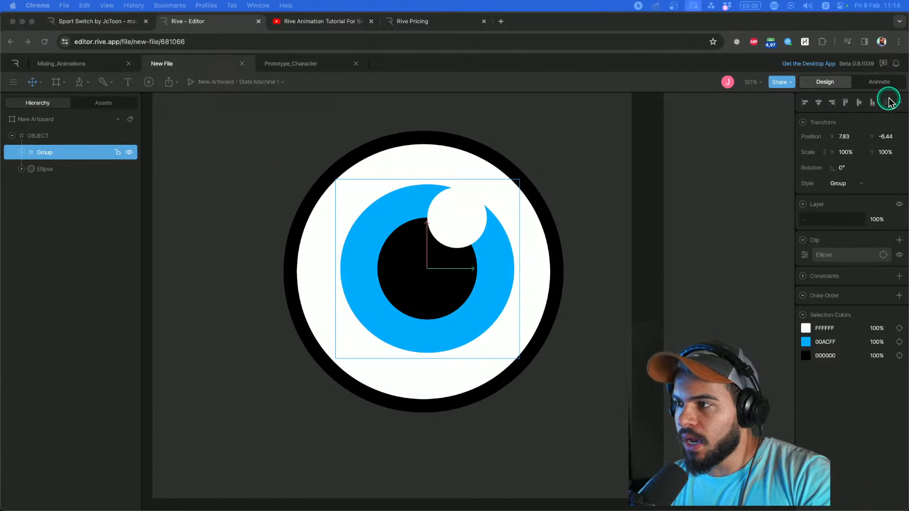
Switch the eye file to Animate mode, look at Timeline 1 and open State Machine 1.
left_click(880, 82)
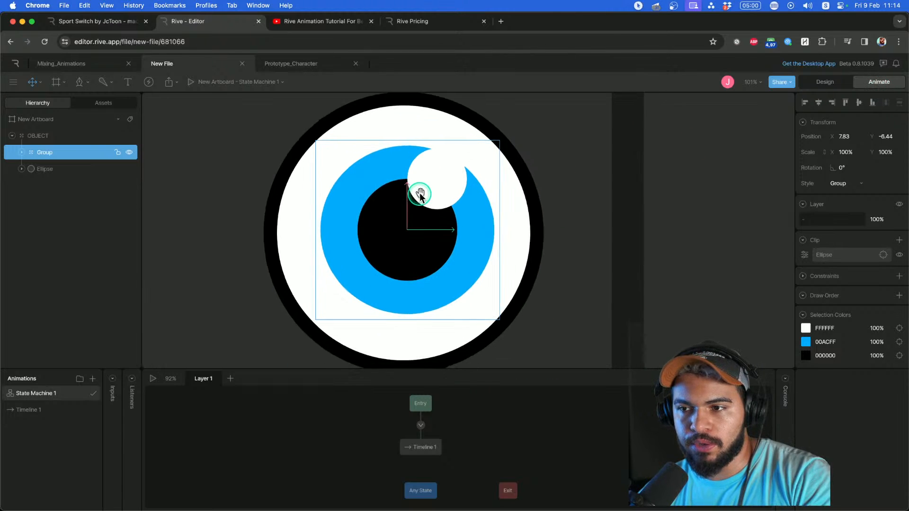
scroll(420, 192, "right", 3)
scroll(420, 193, "down", 2)
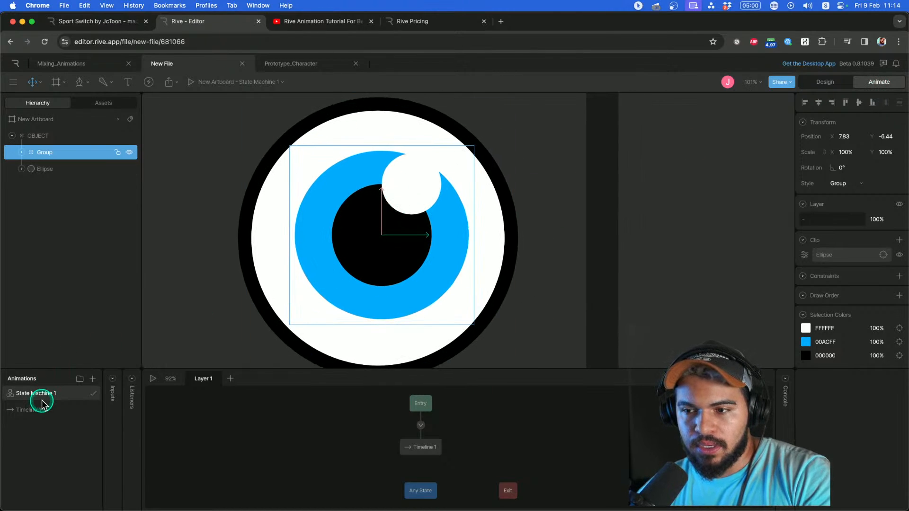
left_click(44, 417)
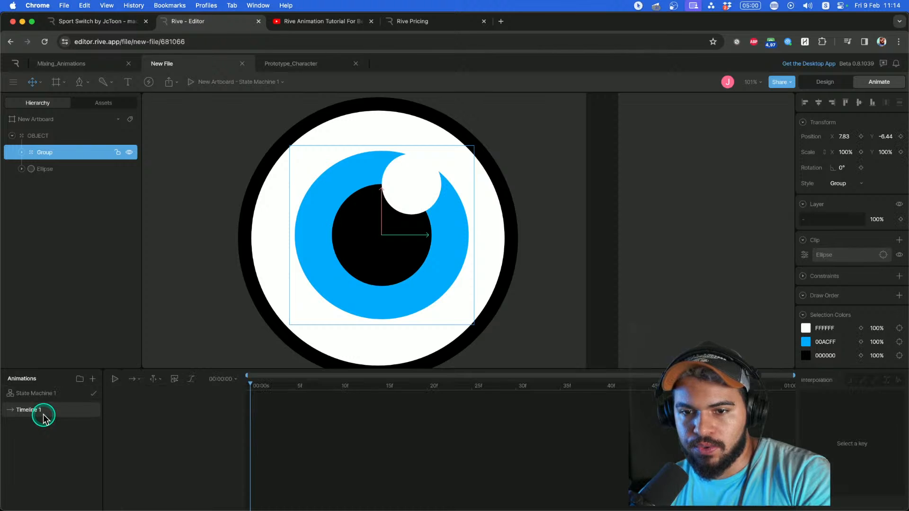
left_click(29, 394)
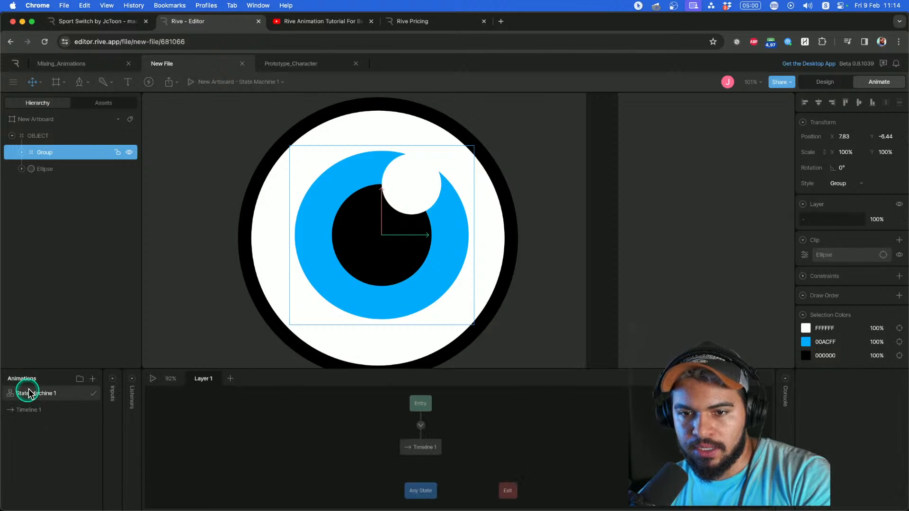
Open Timeline 1, scrub through its time range and look at its duration and playback settings.
left_click(45, 412)
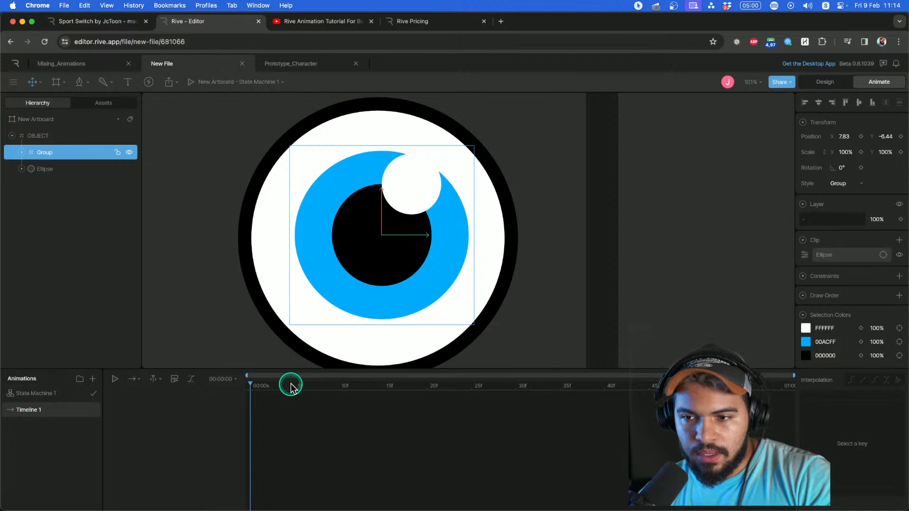
left_click_drag(263, 386, 743, 381)
left_click_drag(809, 382, 229, 384)
left_click(230, 382)
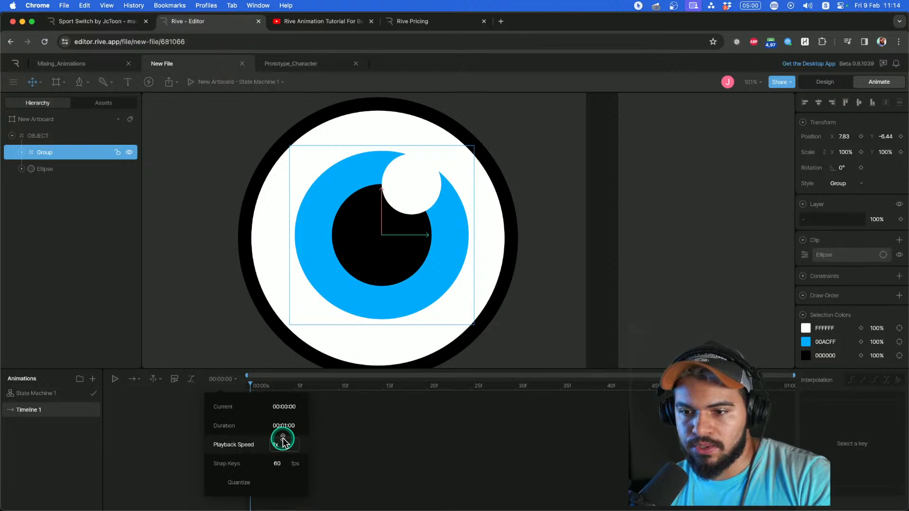
left_click(278, 387)
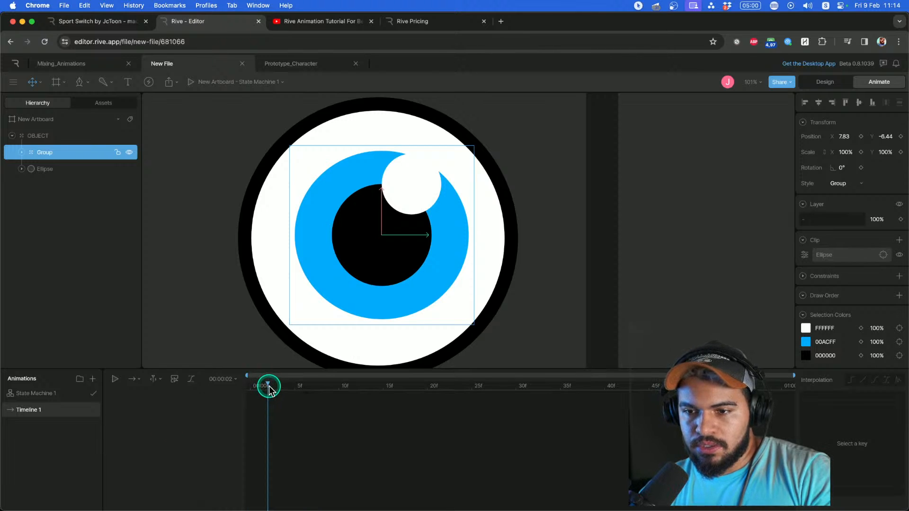
Set Timeline 1's duration to 00:02:00 and extend the visible time range to the full two seconds.
left_click(236, 382)
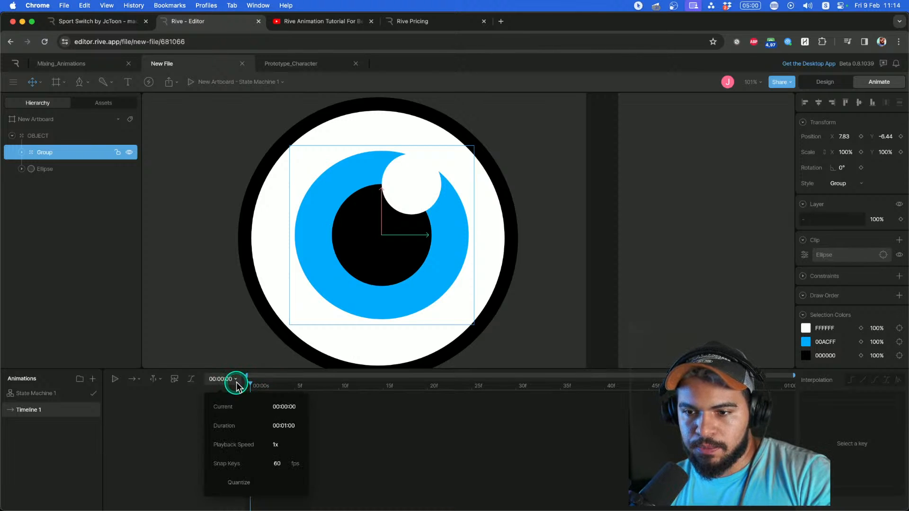
left_click(284, 425)
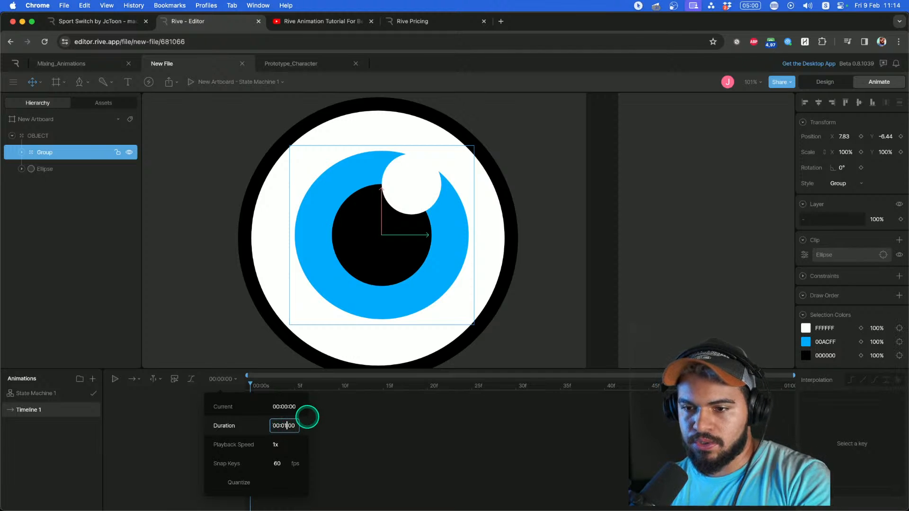
left_click(402, 415)
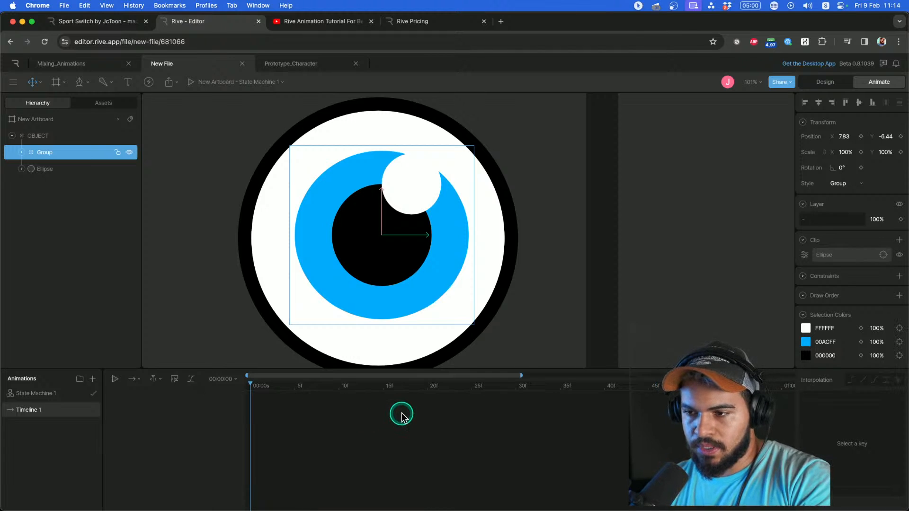
left_click_drag(305, 389, 601, 377)
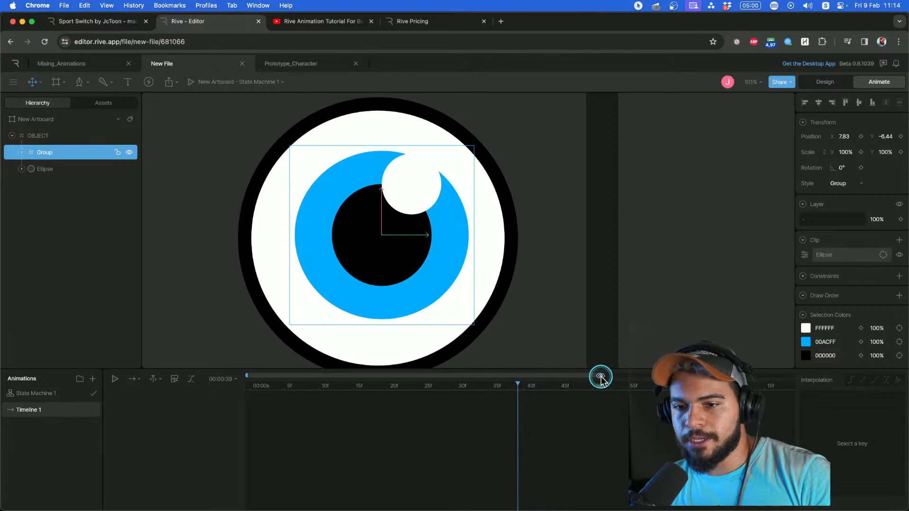
left_click(211, 379)
left_click(287, 424)
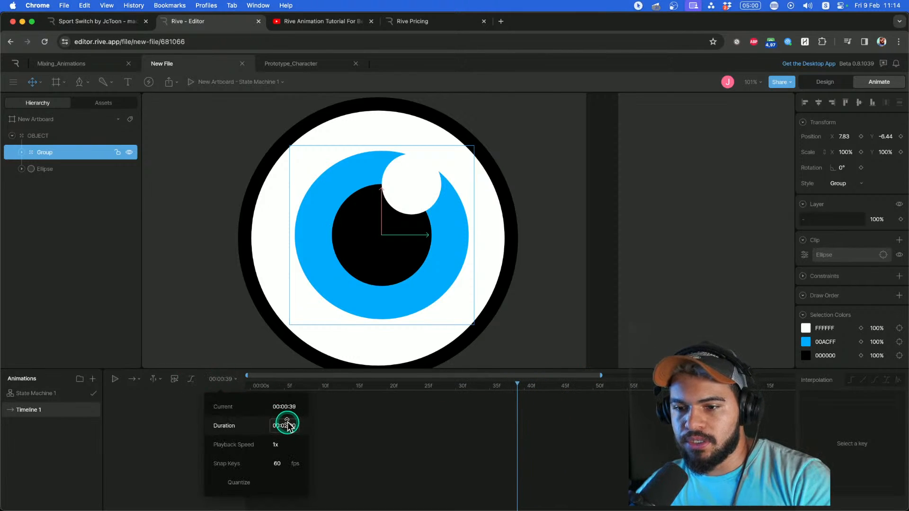
left_click(598, 382)
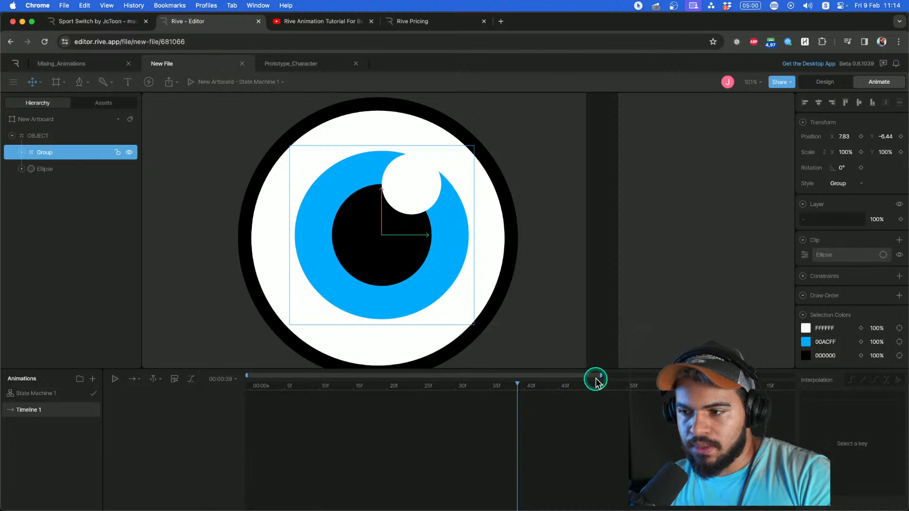
left_click_drag(601, 378, 825, 387)
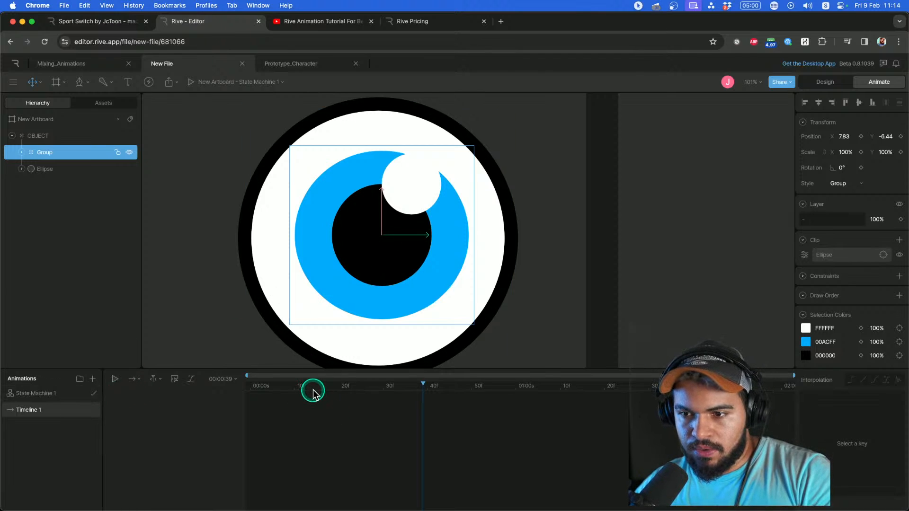
Key the iris group's position at 00:00:00 by moving it up to about X 0, Y -58.29.
left_click_drag(313, 393, 245, 392)
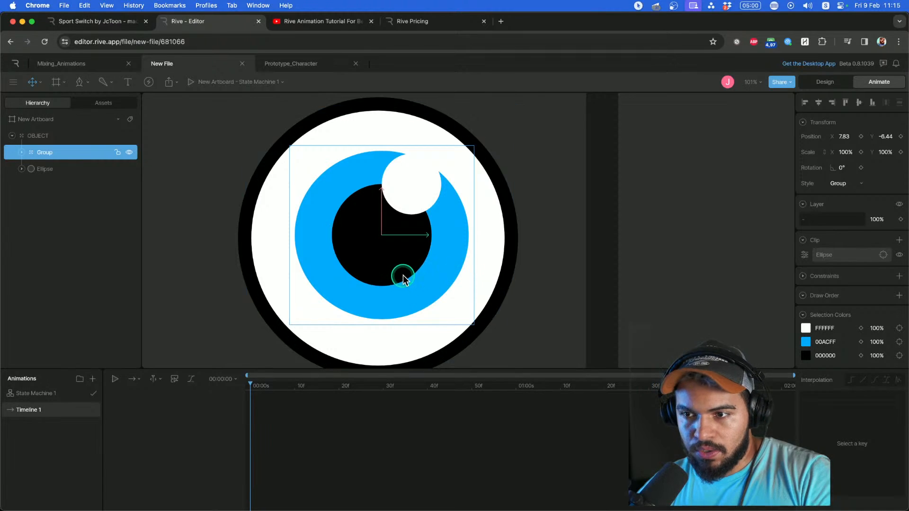
left_click_drag(403, 275, 414, 265)
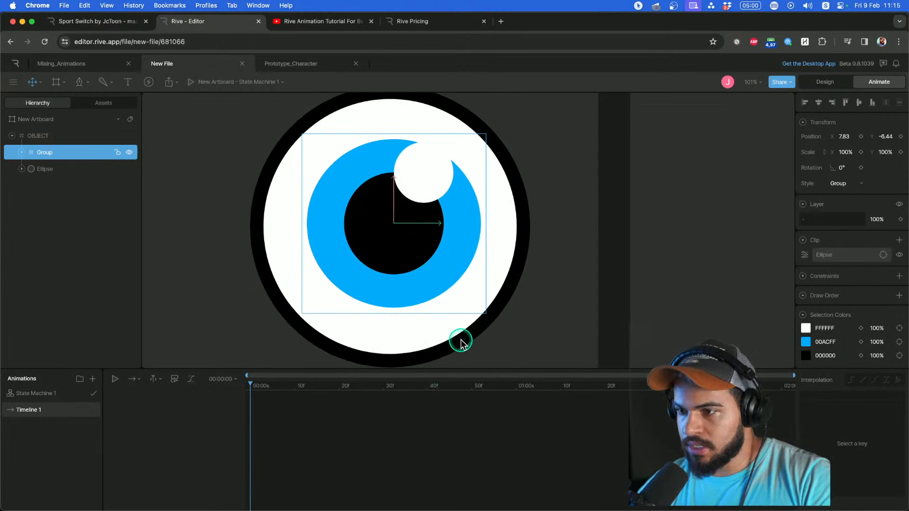
left_click_drag(461, 340, 458, 345)
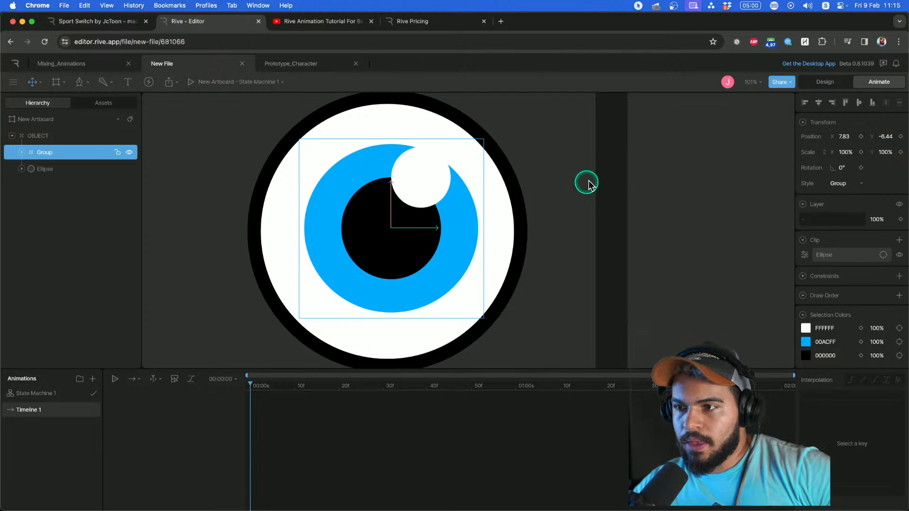
left_click_drag(603, 173, 603, 150)
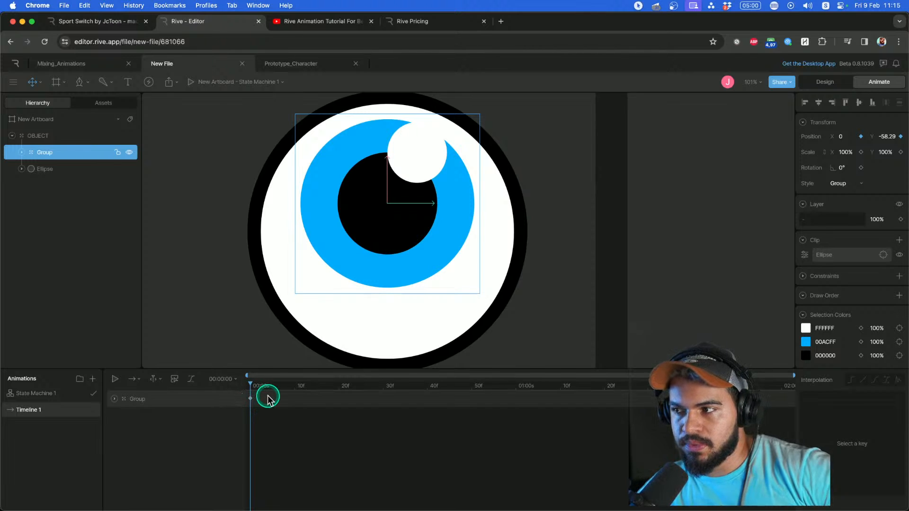
Key the iris group's position at 00:01:00 by moving it down to about X -5.04, Y 194.86.
left_click_drag(285, 389, 515, 393)
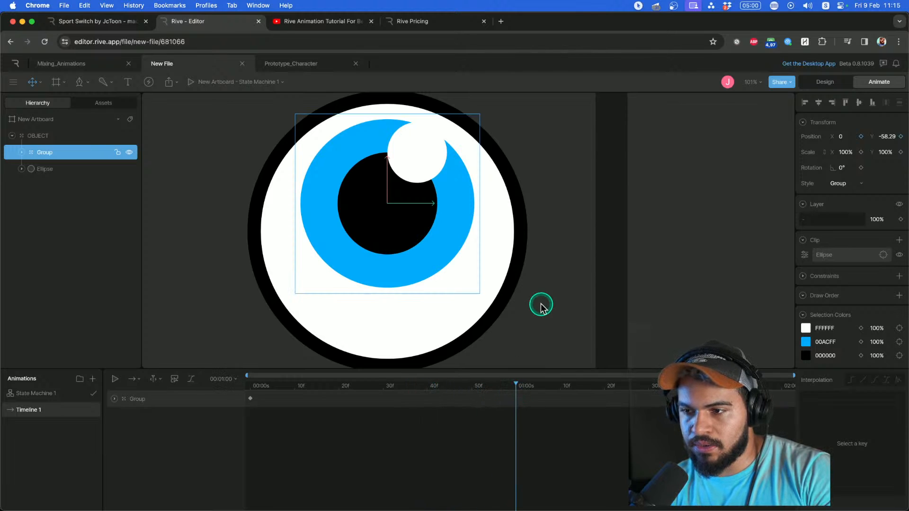
scroll(616, 236, "down", 2)
left_click_drag(608, 204, 606, 327)
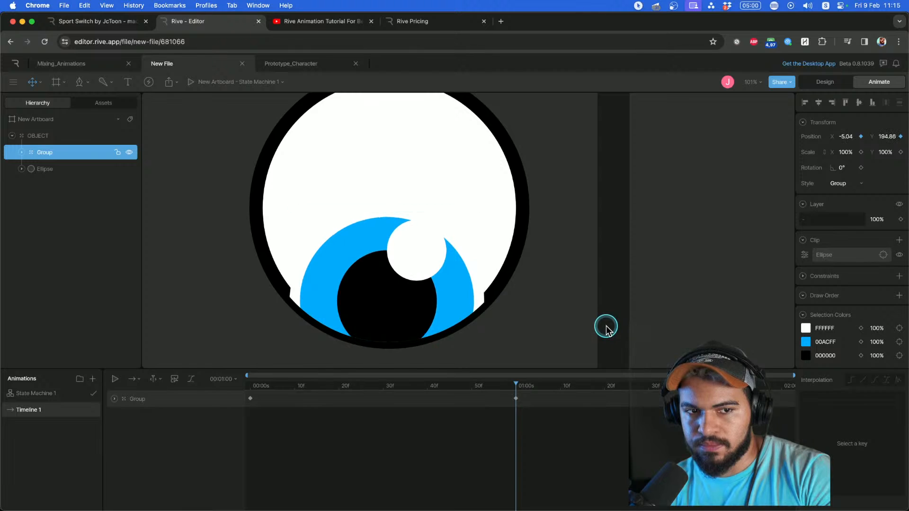
left_click_drag(609, 272, 602, 295)
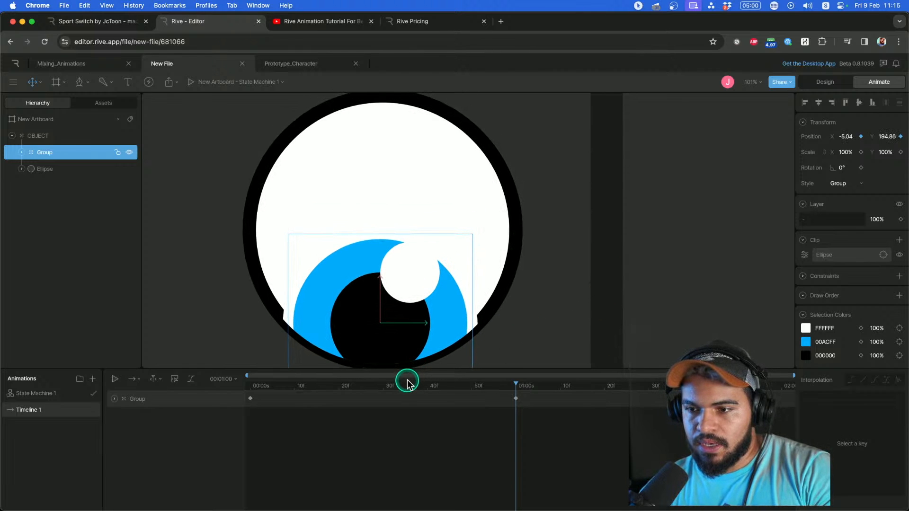
Preview Timeline 1, set its playback mode to Loop and play the looping eye movement.
key("space")
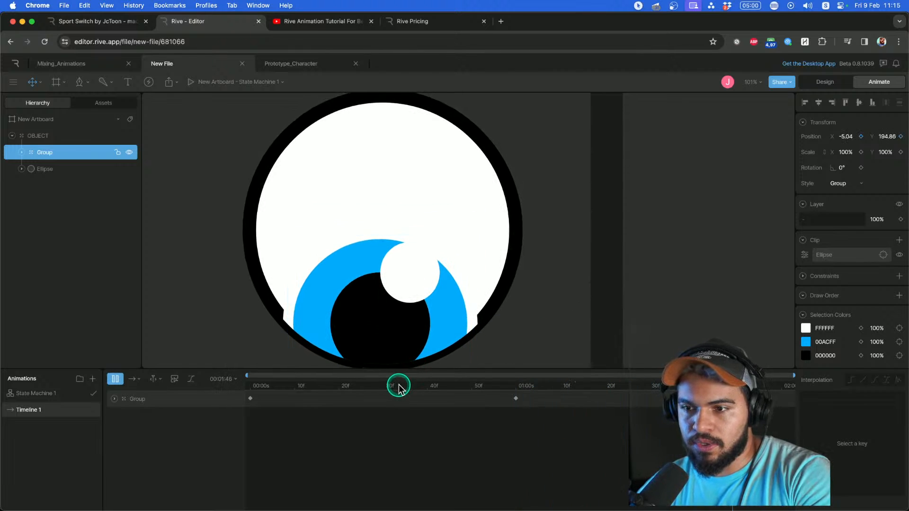
key("space")
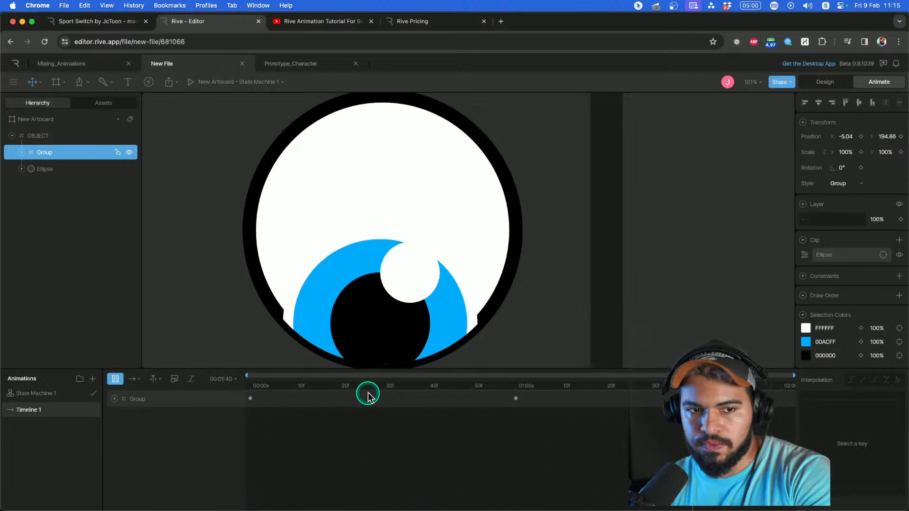
left_click_drag(368, 394, 285, 400)
left_click(134, 379)
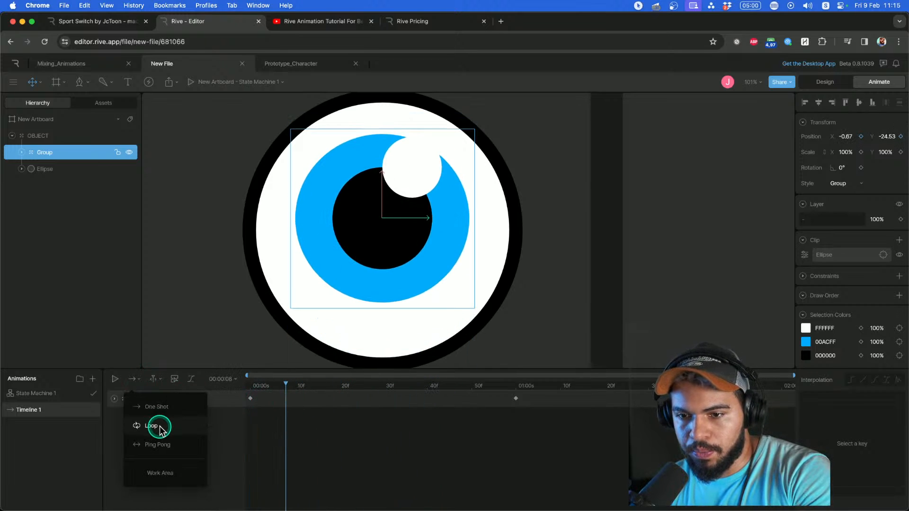
left_click(159, 427)
key("space")
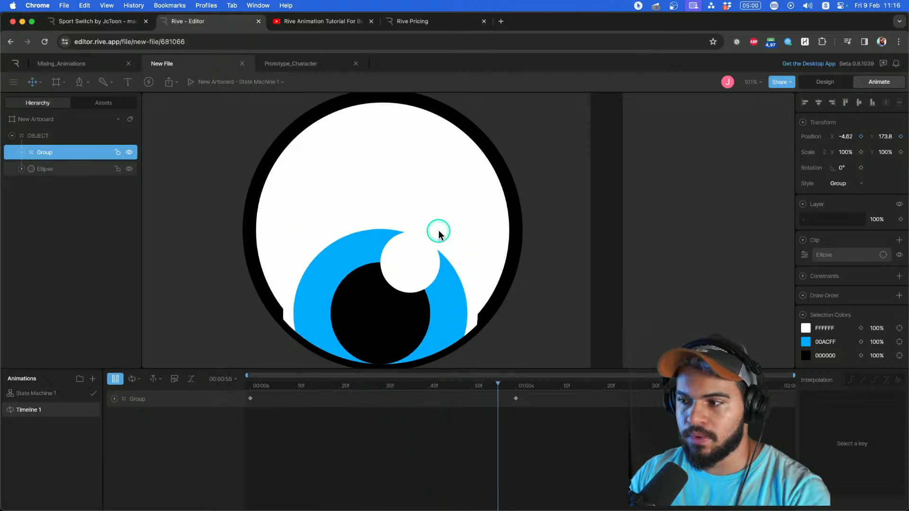
left_click_drag(344, 379, 349, 417)
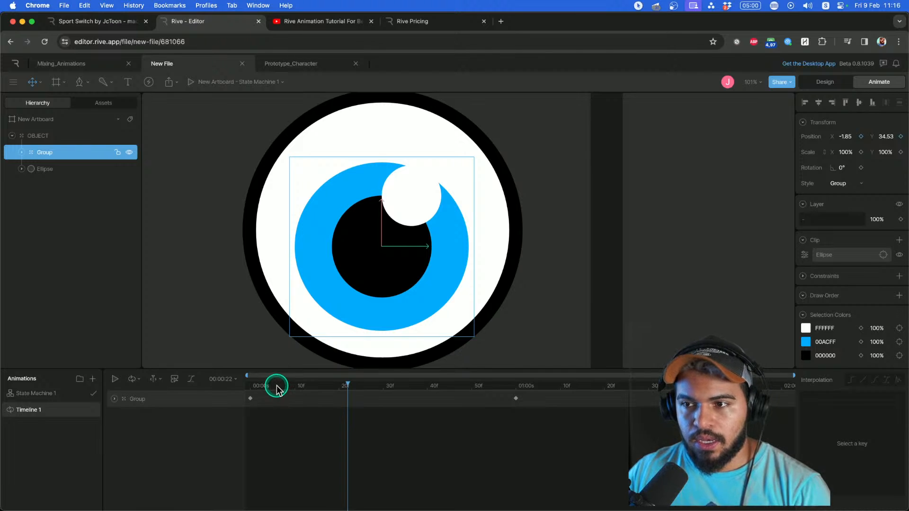
Key the iris group's position at 00:02:00 at about X 0, Y 6.27 and play the animation.
left_click_drag(277, 389, 245, 393)
key("space")
key("space")
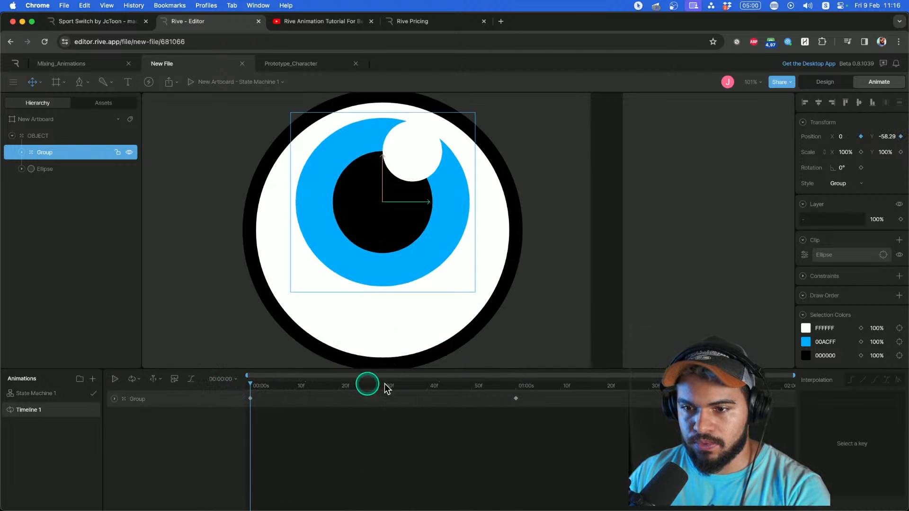
left_click_drag(511, 390, 517, 390)
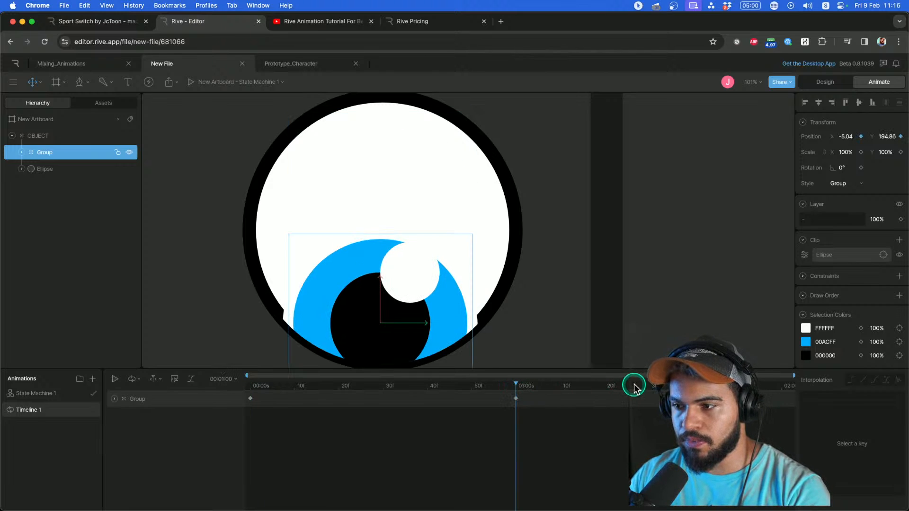
left_click_drag(635, 388, 801, 392)
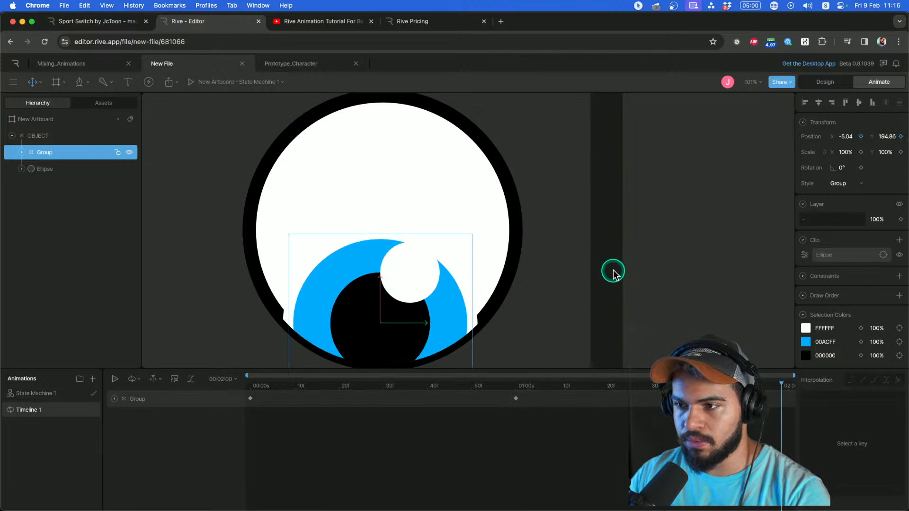
left_click_drag(613, 270, 617, 180)
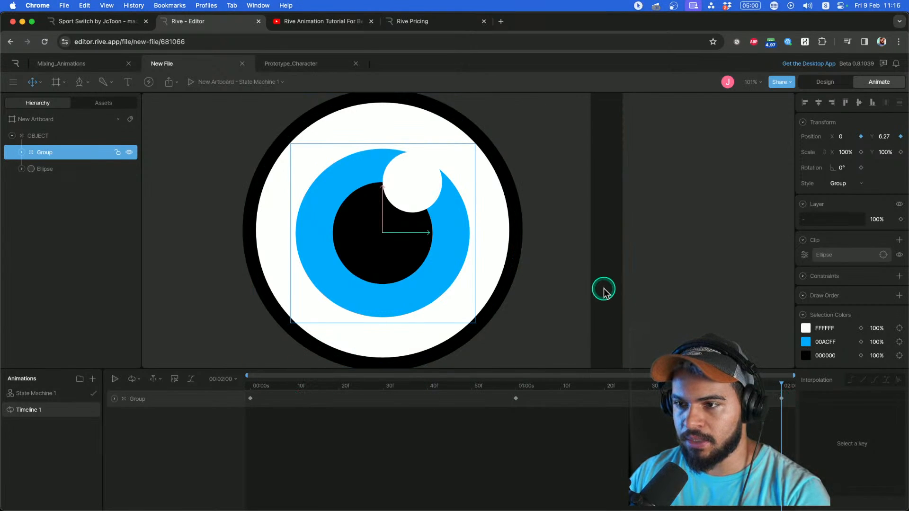
key("space")
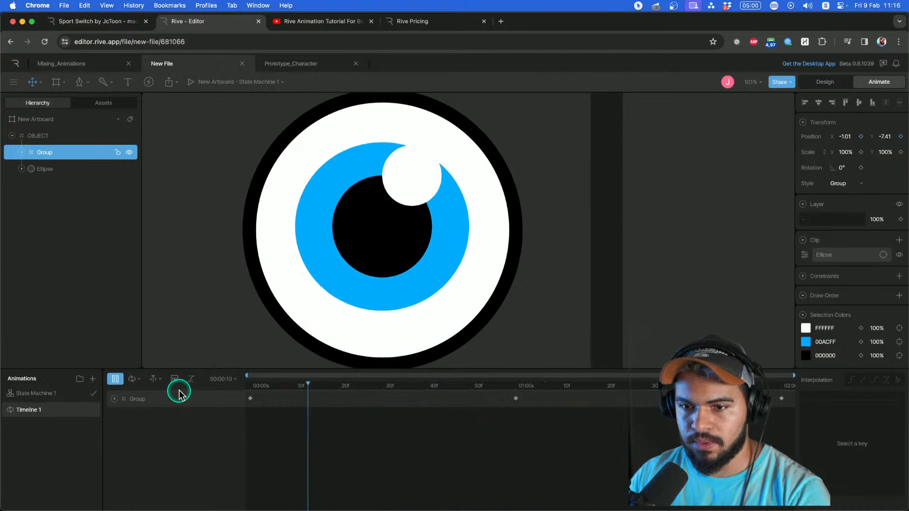
key("space")
Show the graph editor for Timeline 1 and expand the iris group to display its Position X and Y curves.
left_click(159, 379)
left_click(164, 380)
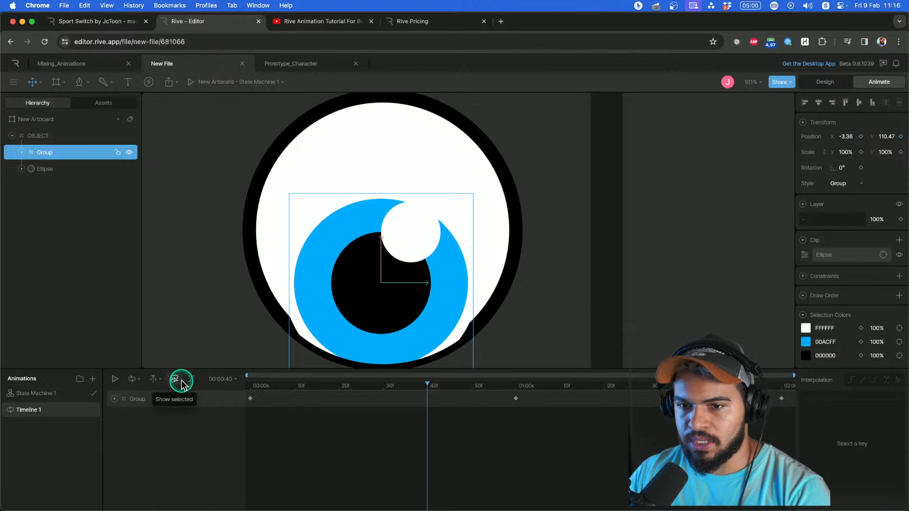
left_click(187, 382)
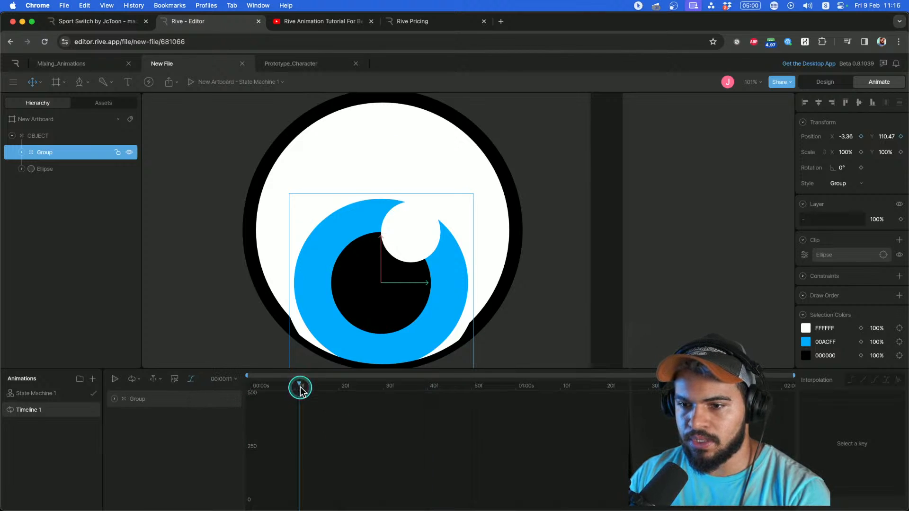
left_click_drag(301, 389, 239, 392)
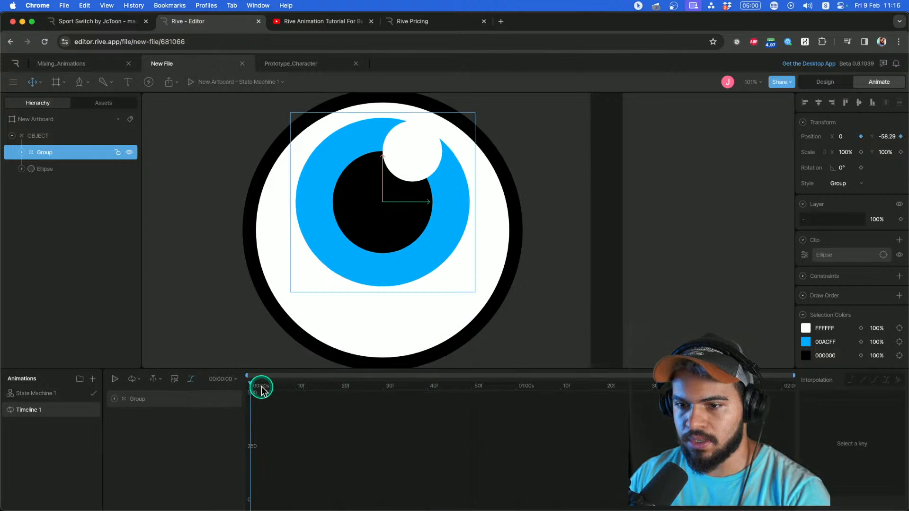
left_click(114, 400)
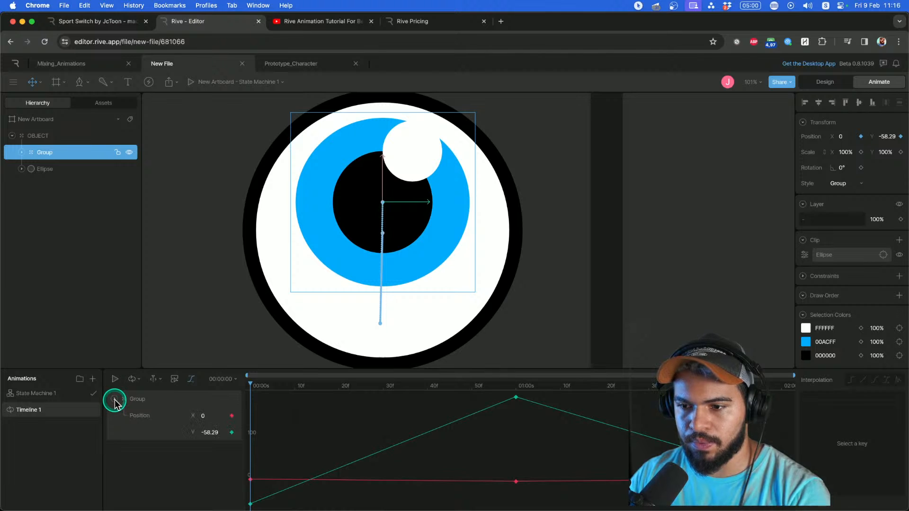
left_click(114, 400)
left_click(114, 400)
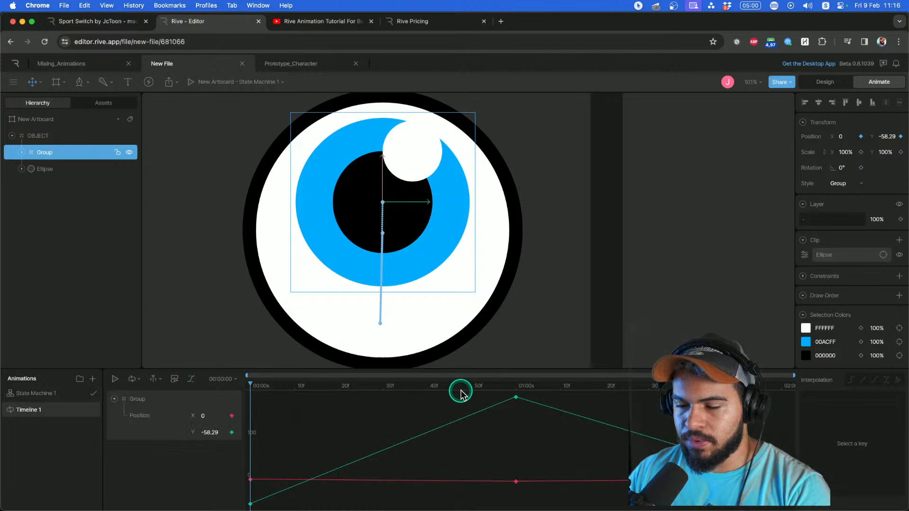
Apply cubic interpolation to the iris group's Y position keyframe at 00:01:00.
left_click_drag(436, 390, 254, 485)
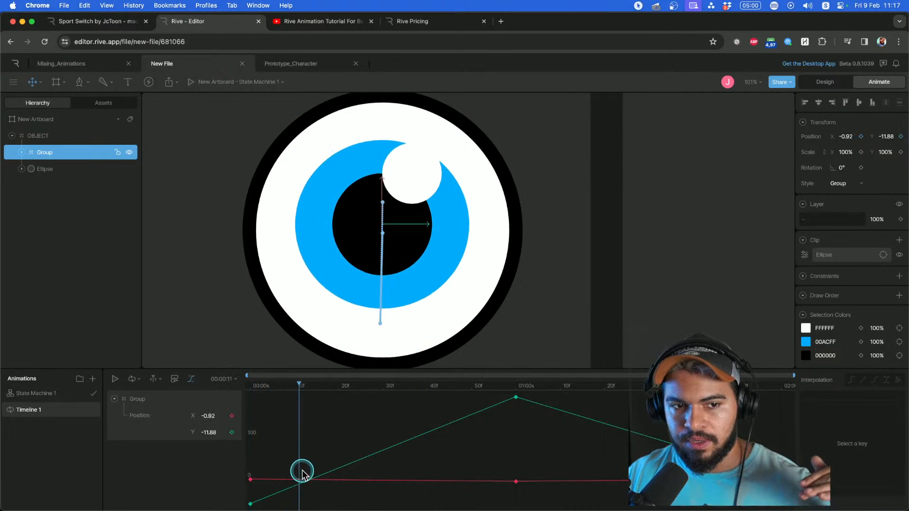
left_click(463, 381)
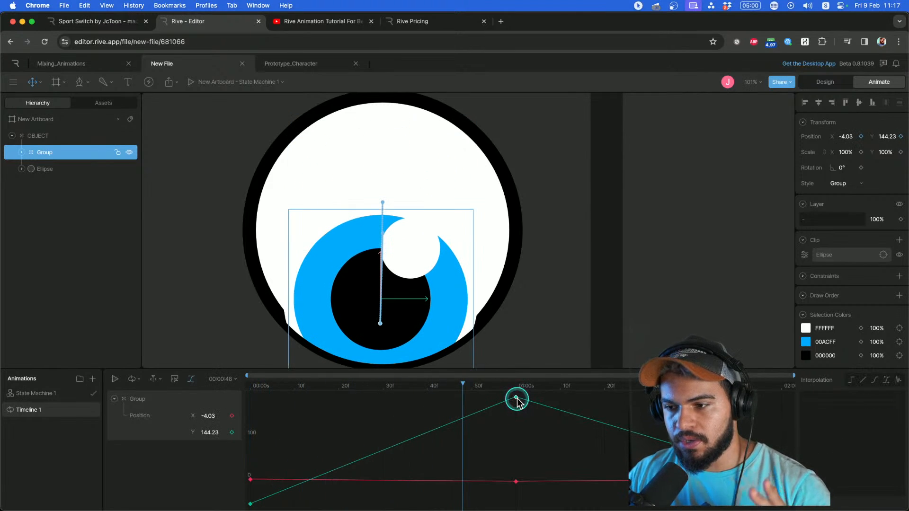
left_click(876, 382)
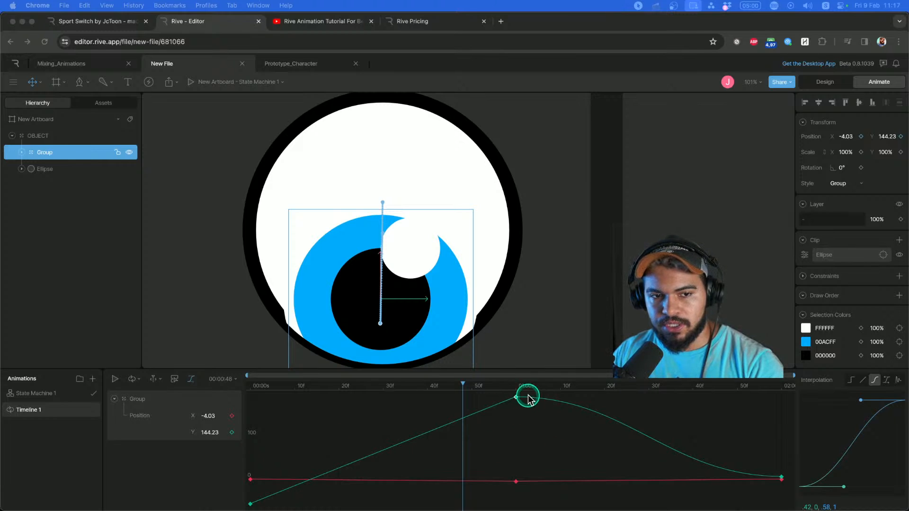
Play the looping eye animation and examine the iris group's Y curve around the 00:01:00 keyframe in the graph editor.
left_click(417, 402)
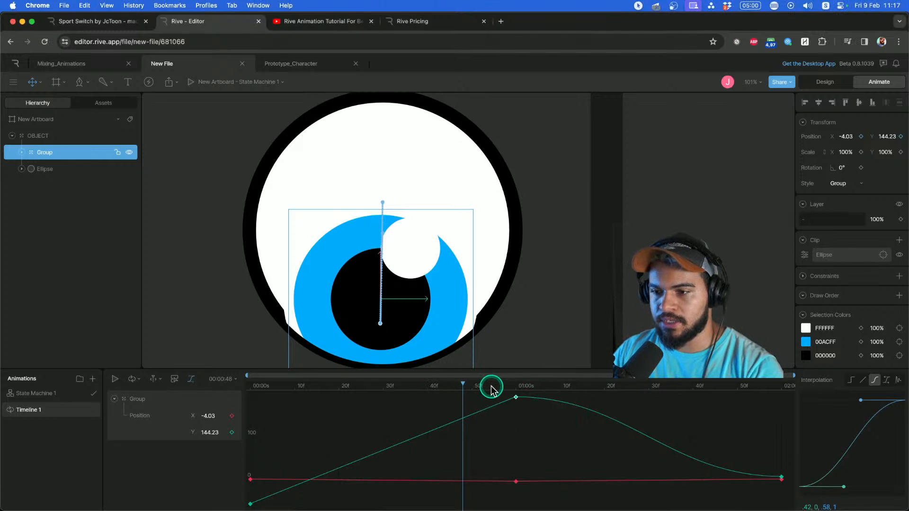
key("space")
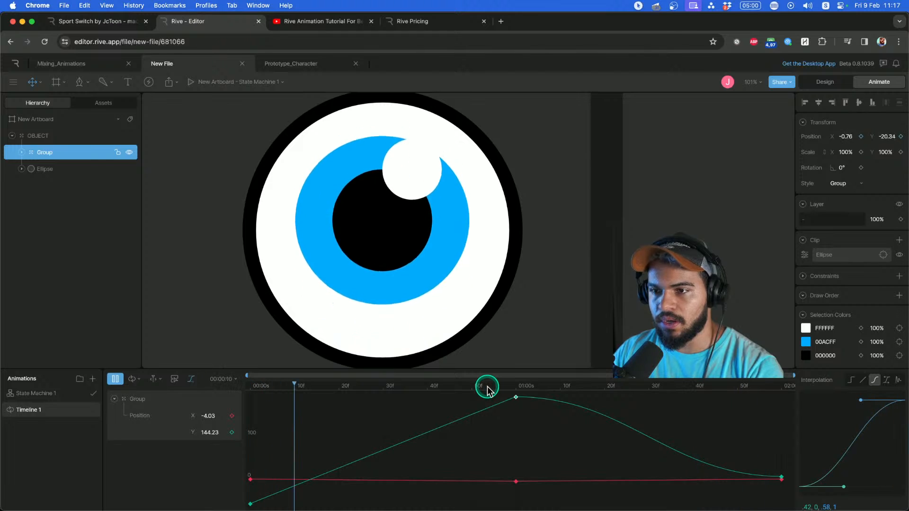
key("space")
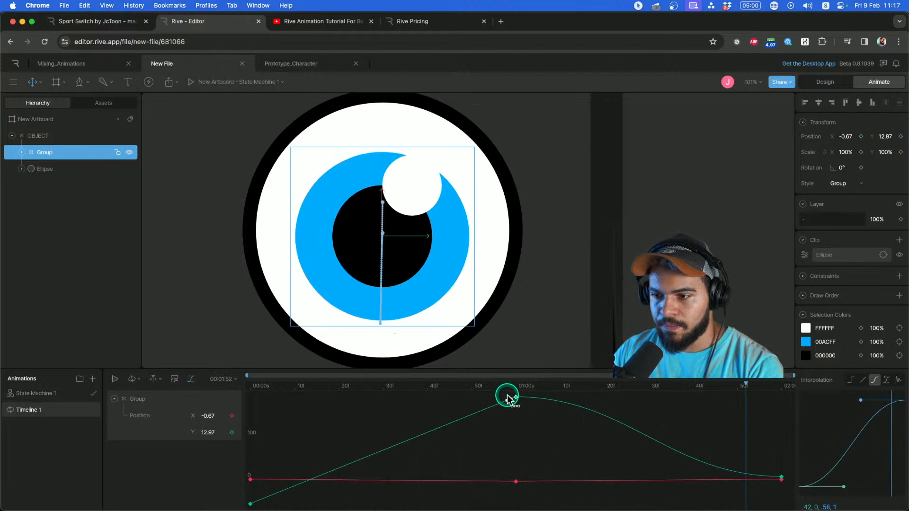
scroll(541, 402, "up", 2)
scroll(539, 403, "up", 4)
scroll(512, 402, "down", 5)
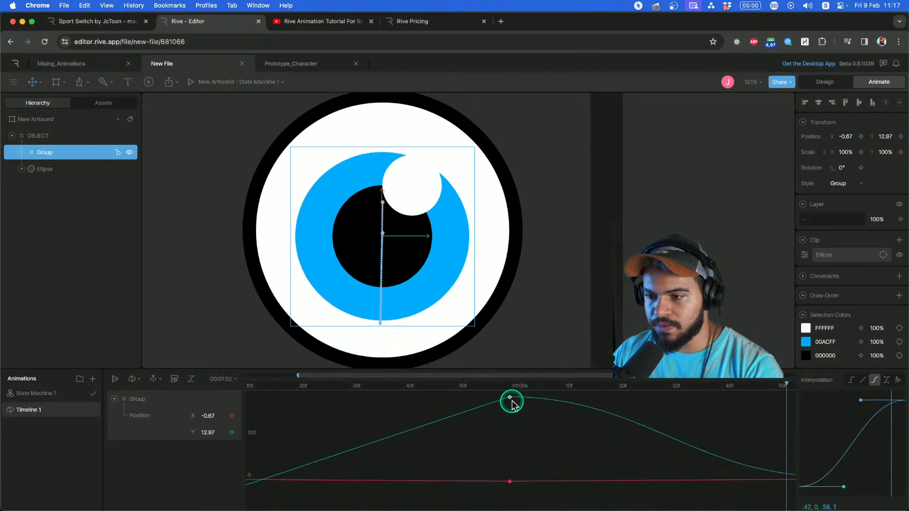
scroll(280, 475, "down", 2)
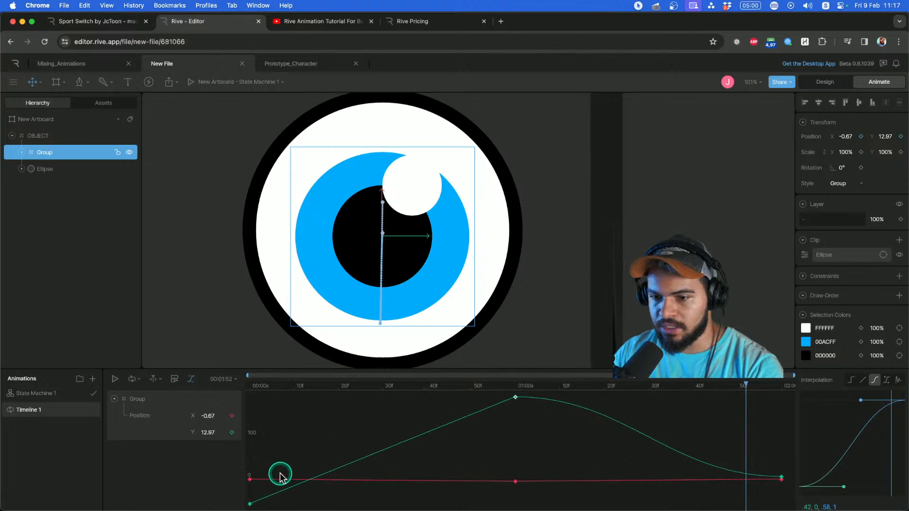
Apply cubic interpolation to the iris group's Y position keyframe at 00:00:00 and play the animation.
left_click(250, 505)
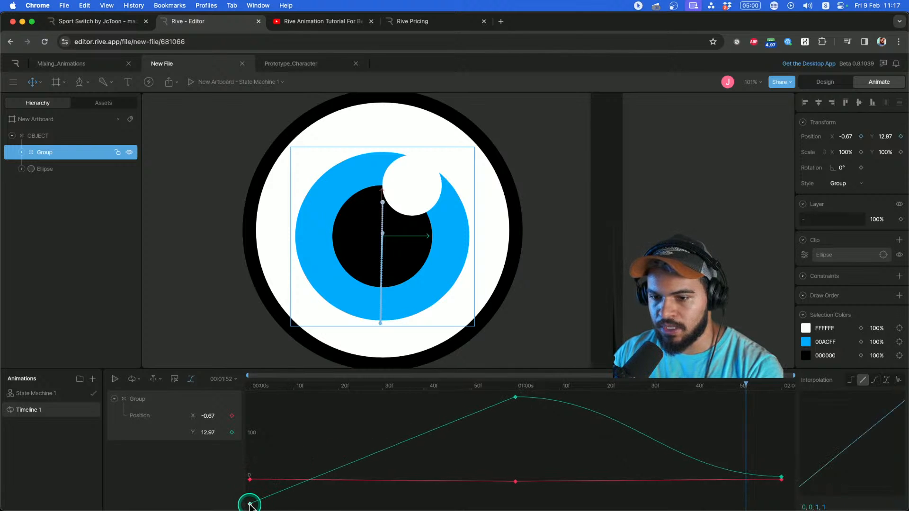
left_click(874, 381)
left_click(505, 413)
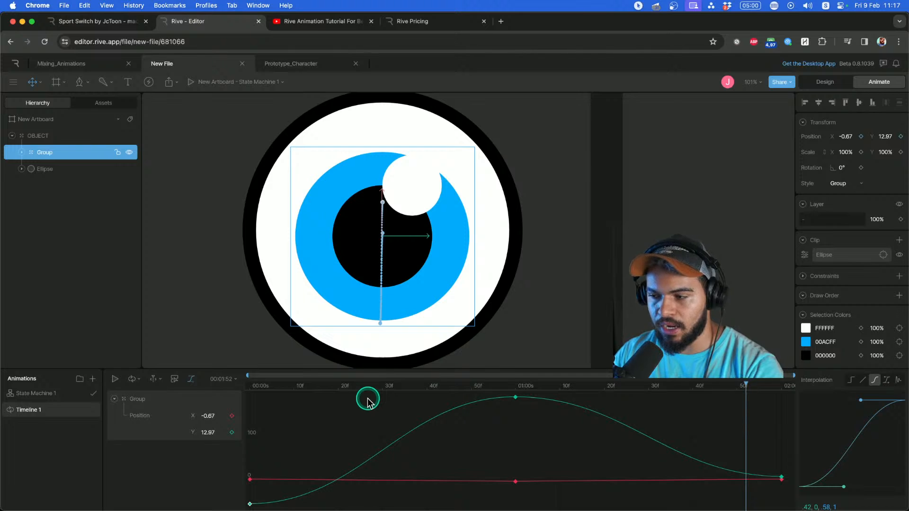
key("space")
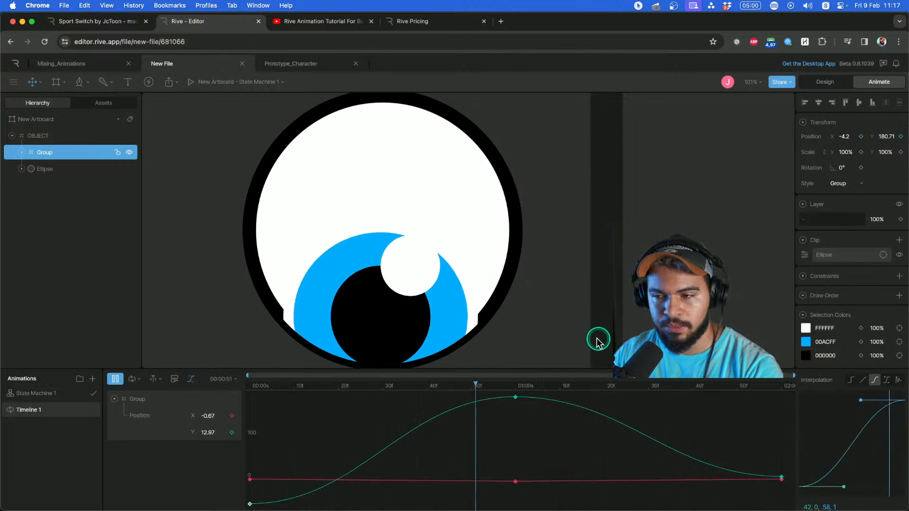
Copy the iris group's position keyframes from 00:00:00 over those at 00:02:00 and play the loop.
left_click(249, 503)
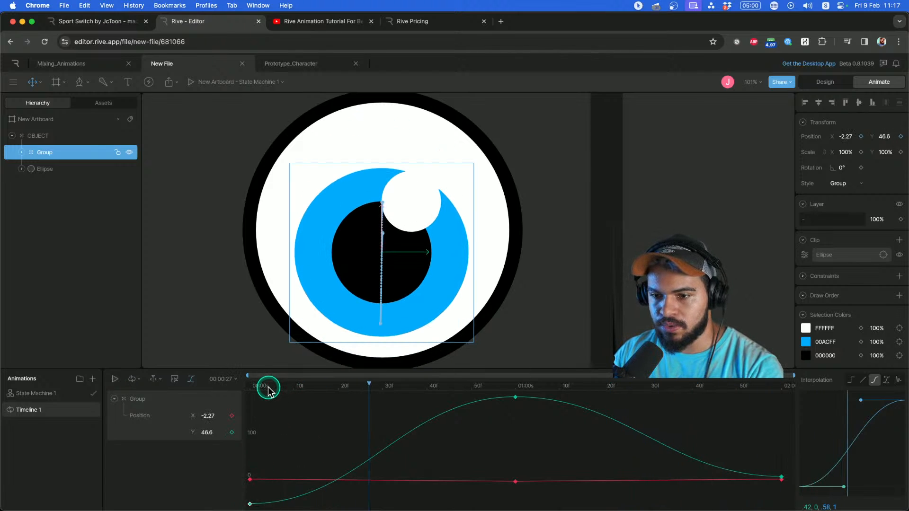
left_click_drag(268, 391, 242, 481)
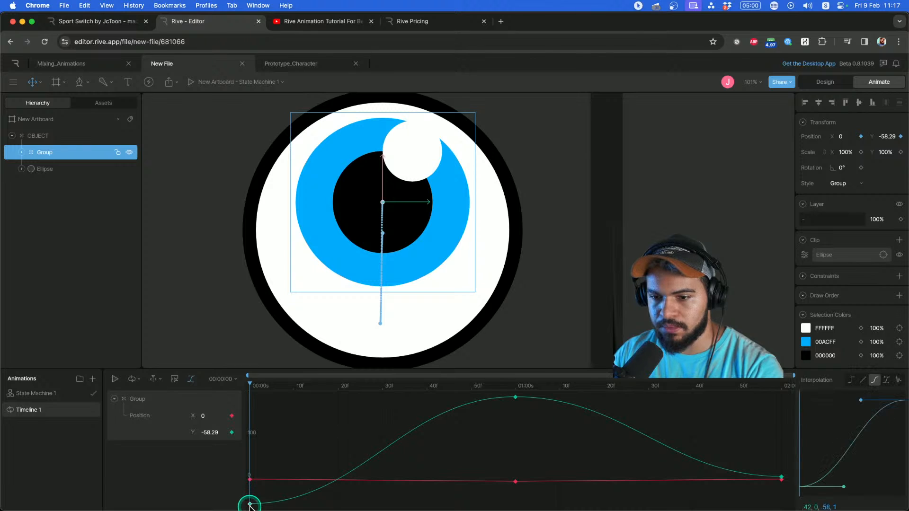
left_click_drag(757, 393, 779, 393)
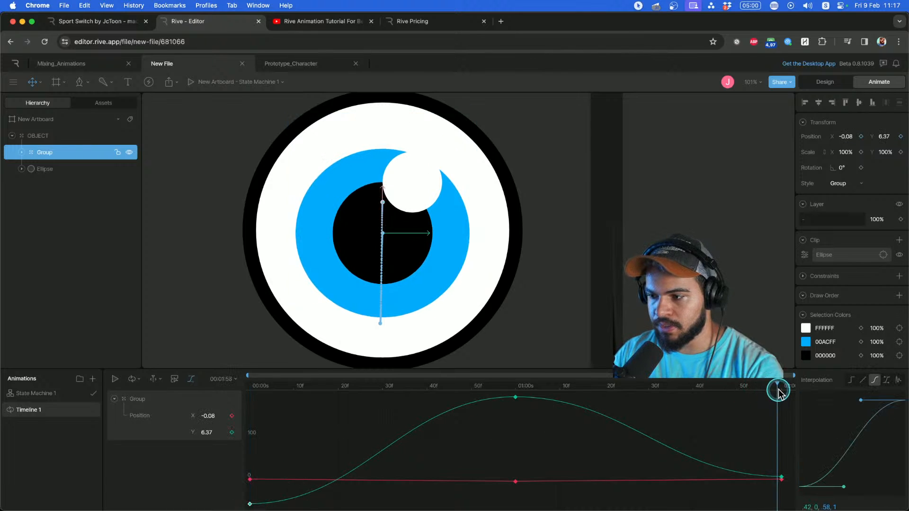
key("ctrl+v")
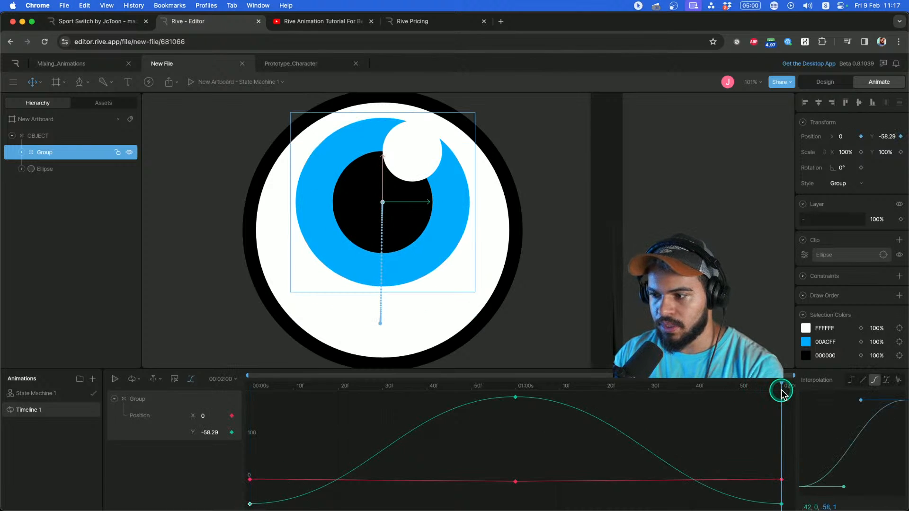
key("space")
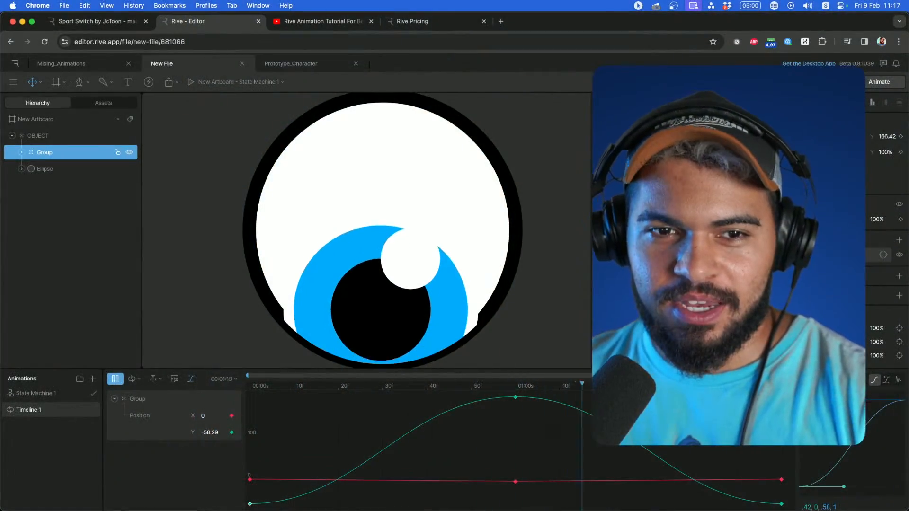
Stop playback, scrub Timeline 1 back to 00:00:12 and select the iris group's Y keyframe at 00:01:00.
left_click(500, 376)
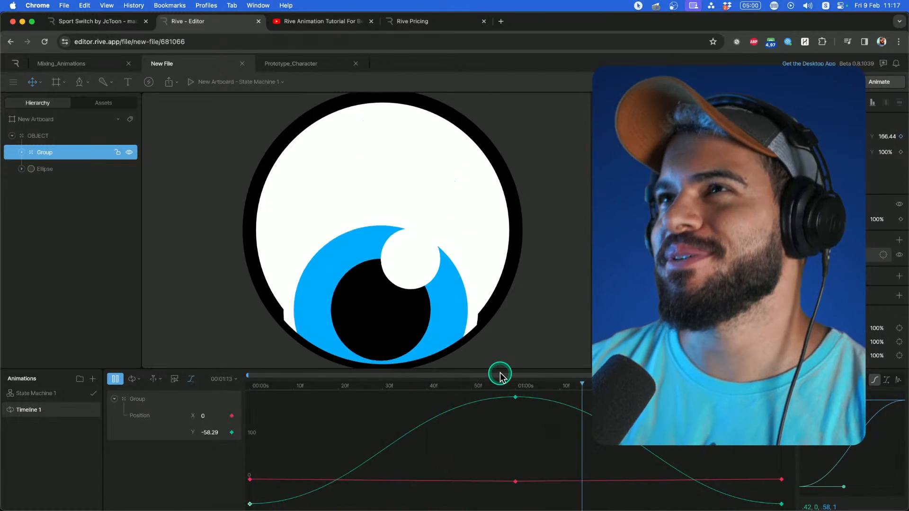
left_click(490, 375)
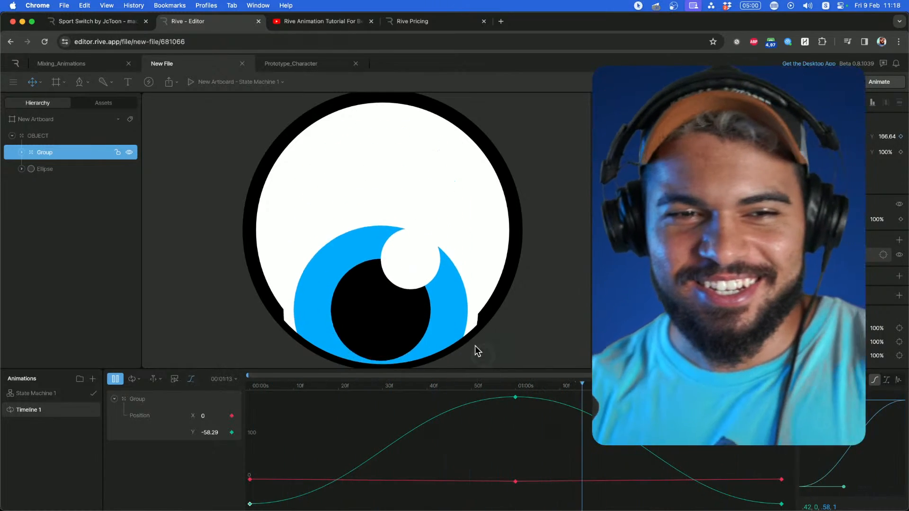
scroll(479, 317, "down", 2)
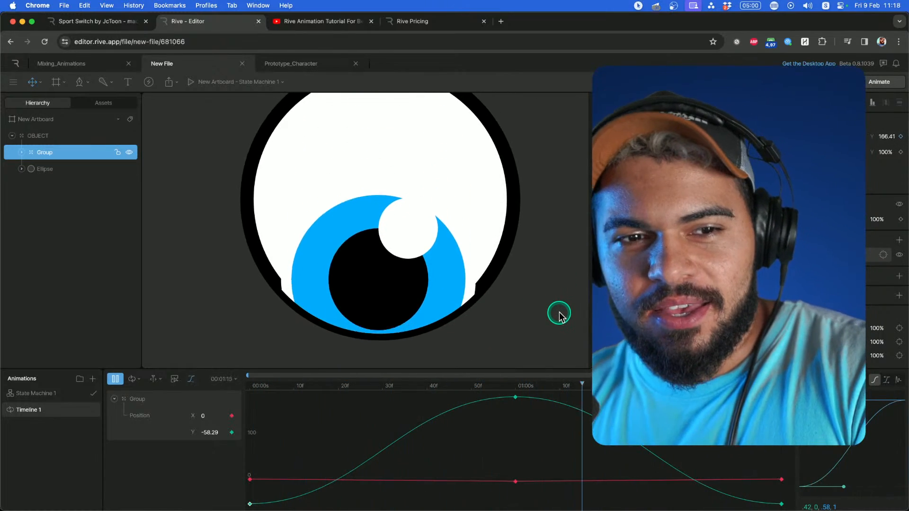
key("space")
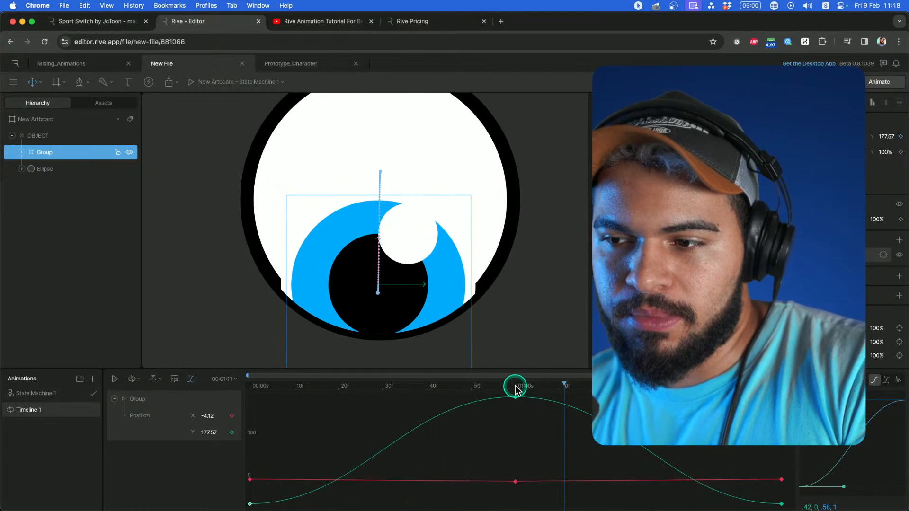
left_click_drag(516, 384, 303, 394)
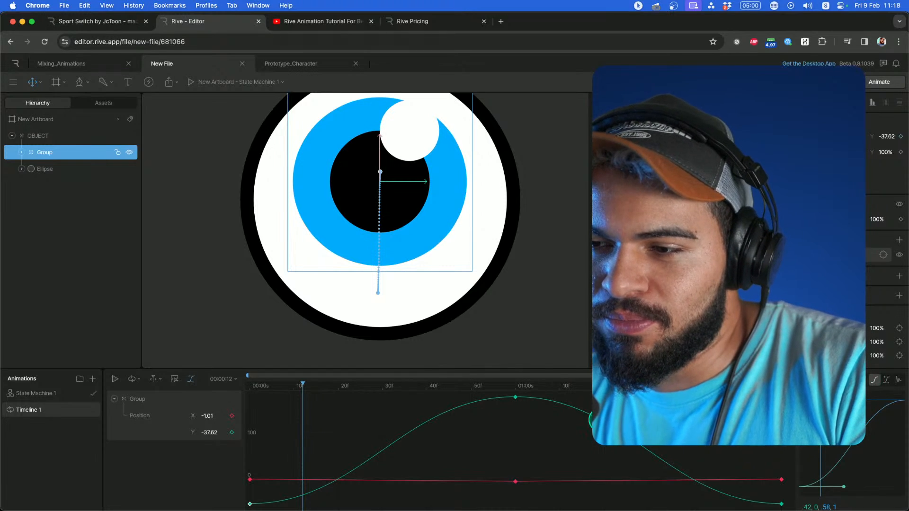
left_click(512, 402)
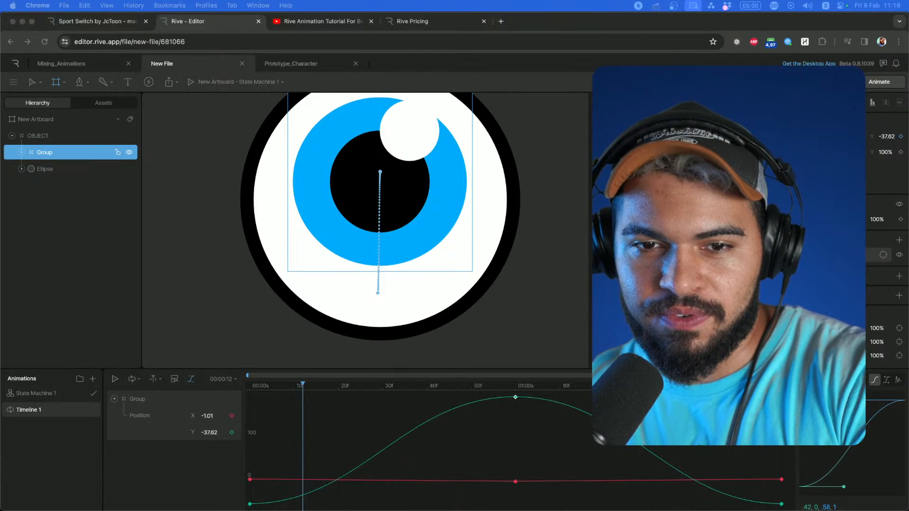
Examine the Moana poster at 300% zoom in the Magic Elements Studios article in the other browser window, and return to the Rive editor.
left_click_drag(10, 71, 468, 43)
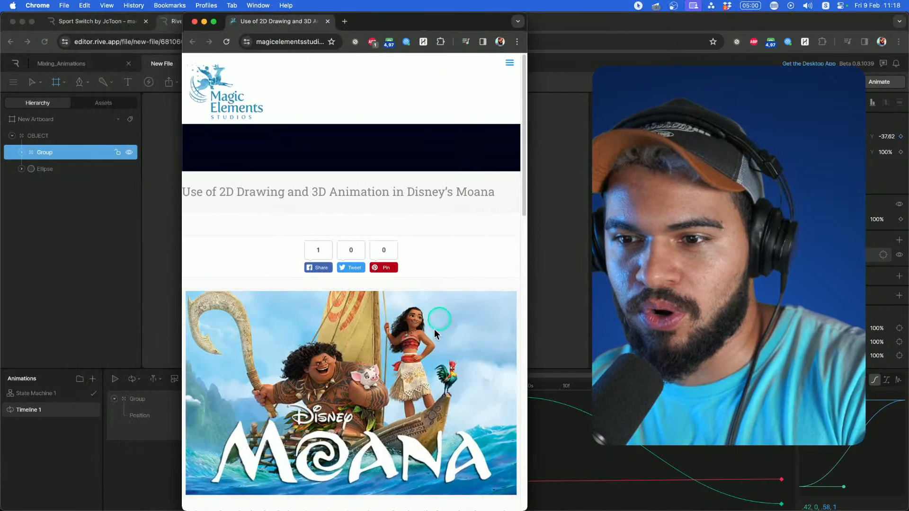
scroll(348, 384, "down", 1)
scroll(348, 386, "down", 2)
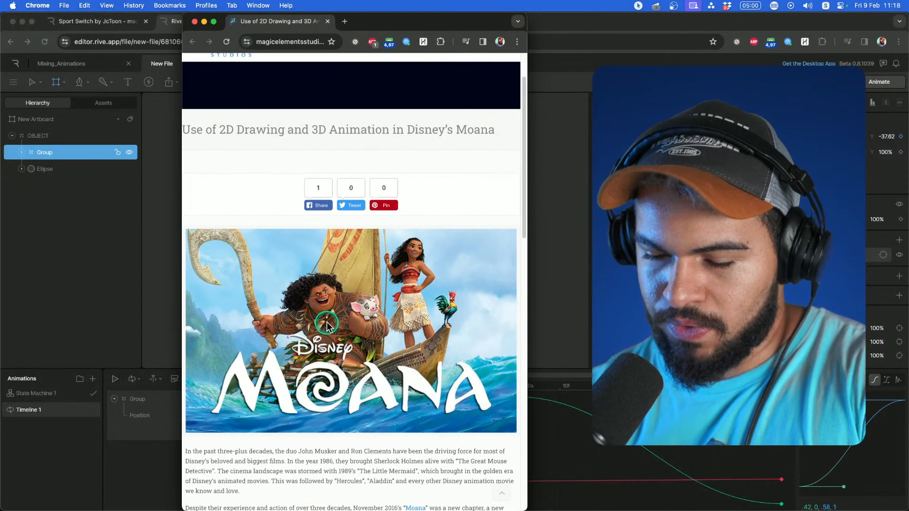
key("super+equal")
key("super+equal")
key("super+equal")
key("super+equal")
key("super+equal")
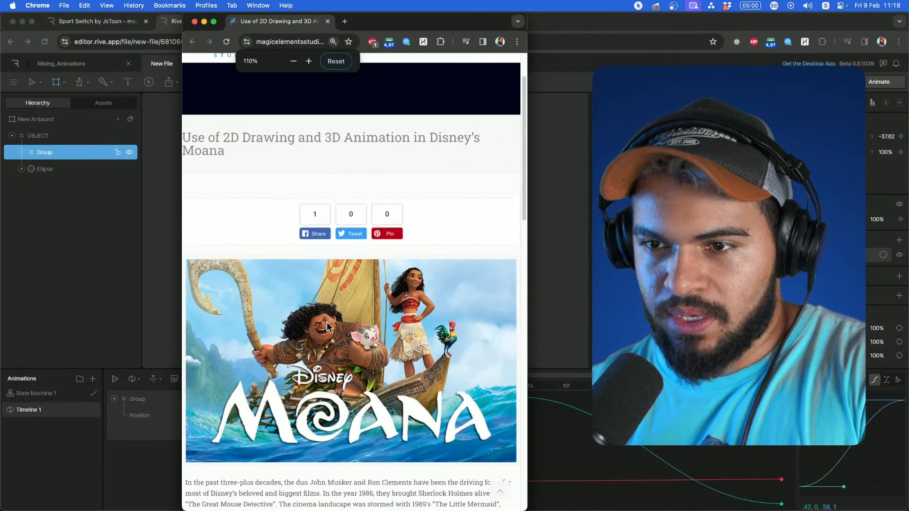
scroll(327, 322, "down", 6)
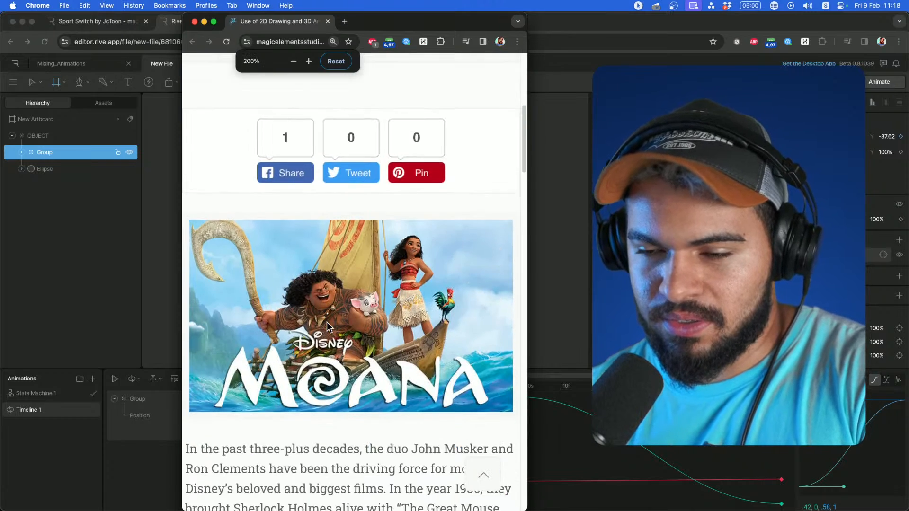
key("super+equal")
key("super+equal")
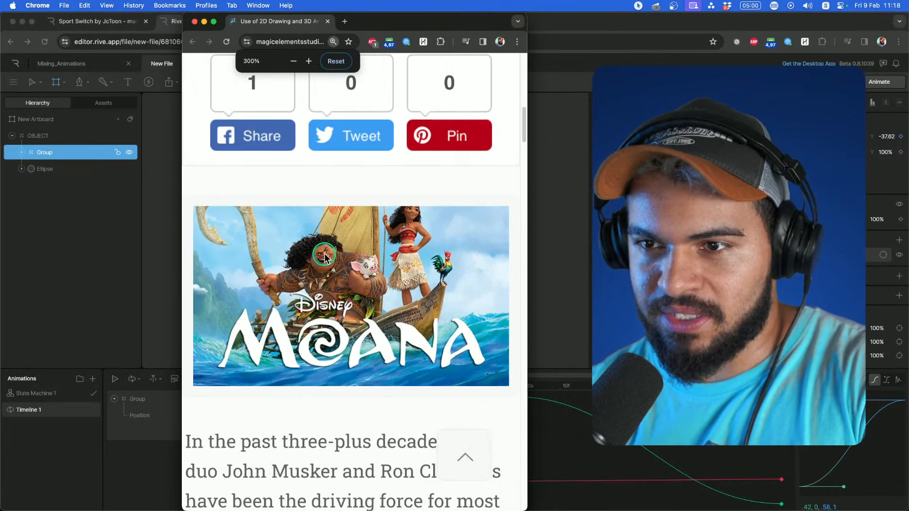
scroll(316, 269, "up", 1)
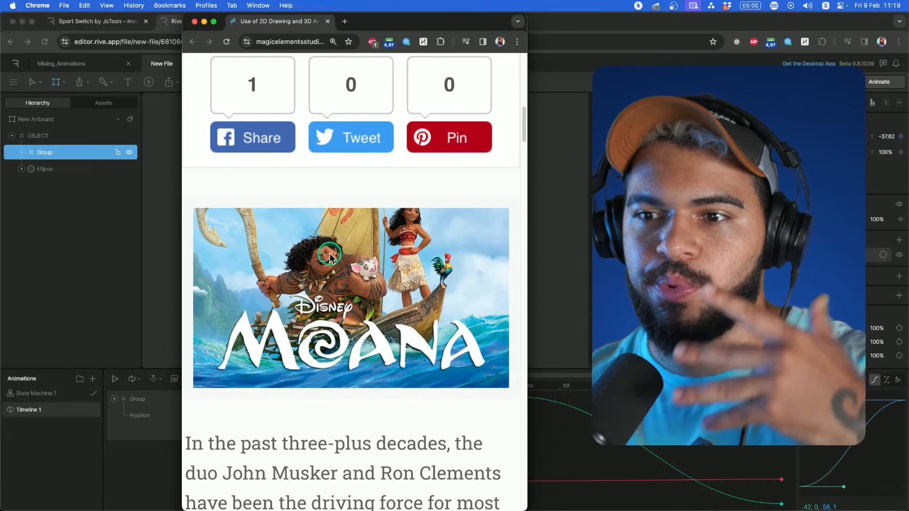
left_click(531, 239)
left_click(534, 235)
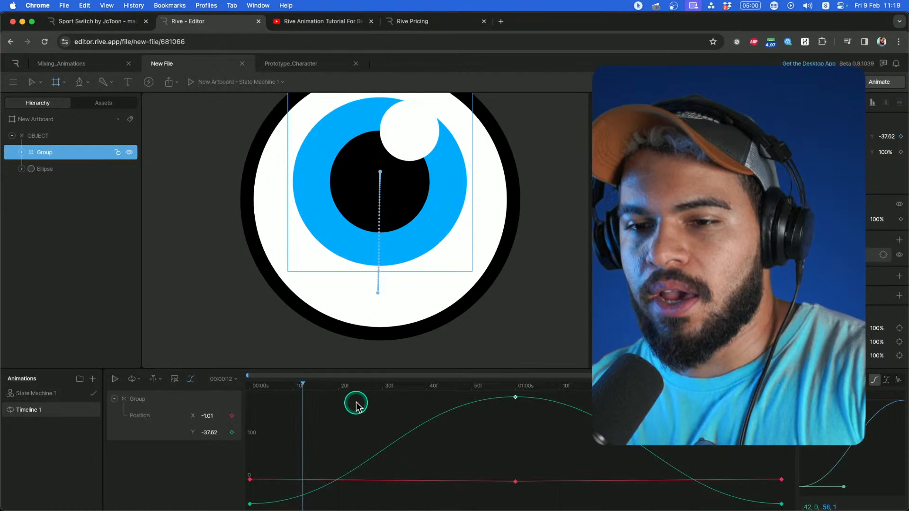
Key the OBJECT group's position at 00:00:19 by moving the whole eye to about X 512.55, Y 418.85.
left_click_drag(348, 388, 334, 397)
scroll(397, 300, "down", 5)
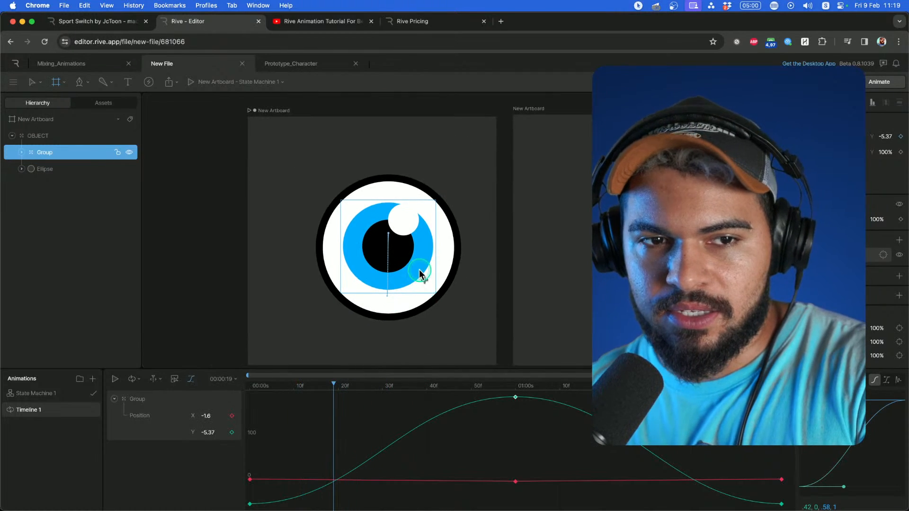
scroll(395, 203, "up", 2)
left_click(391, 189)
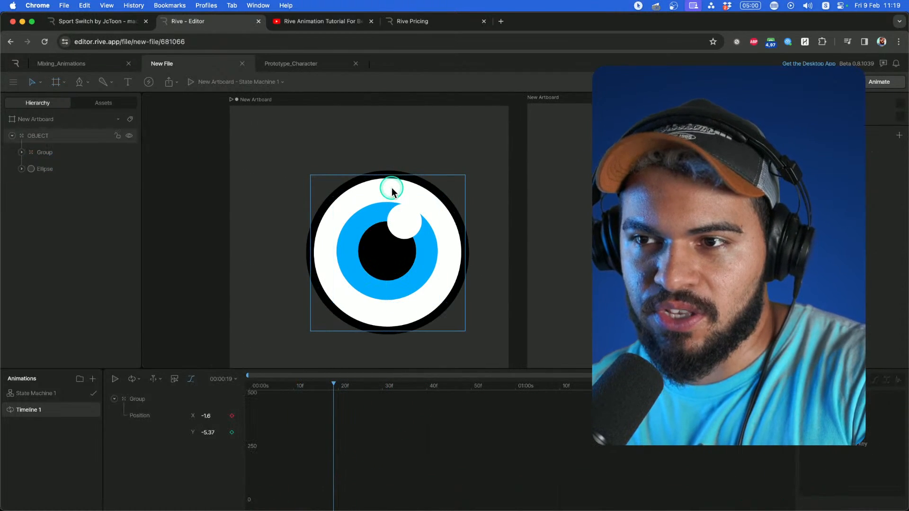
scroll(383, 207, "up", 1)
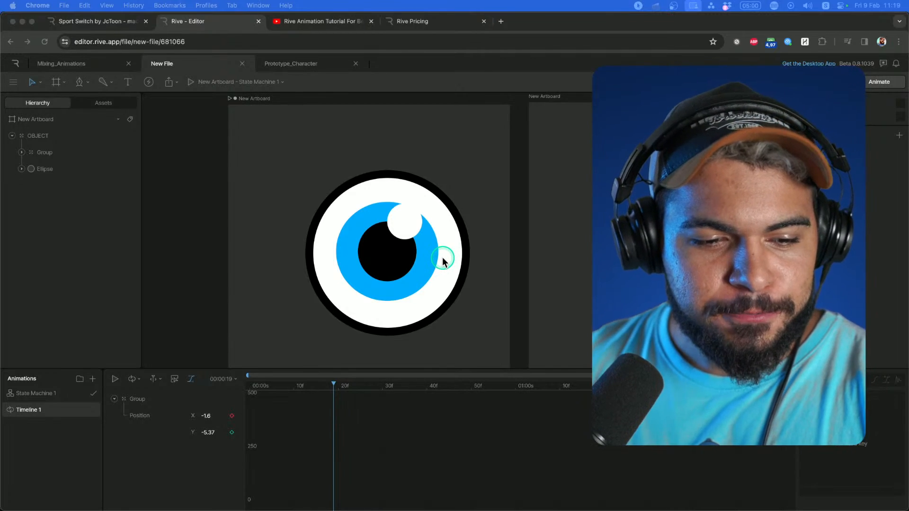
left_click(399, 187)
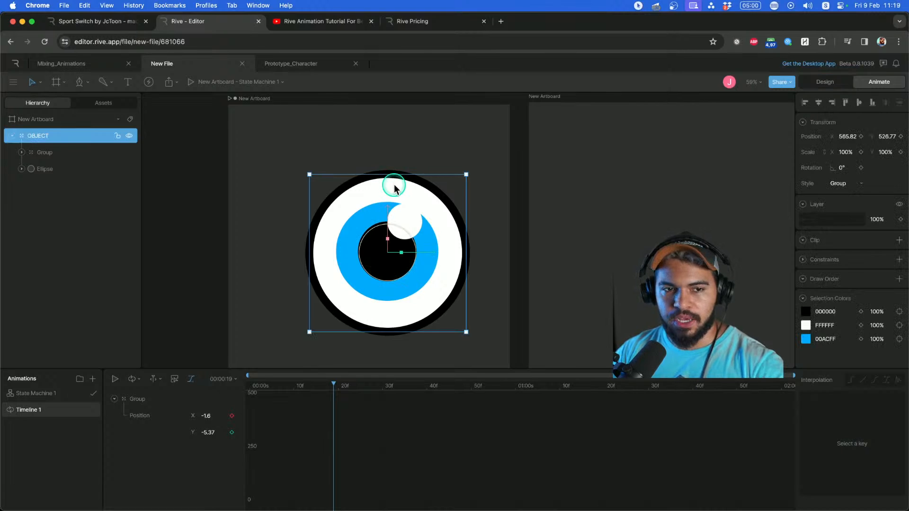
scroll(390, 213, "up", 2)
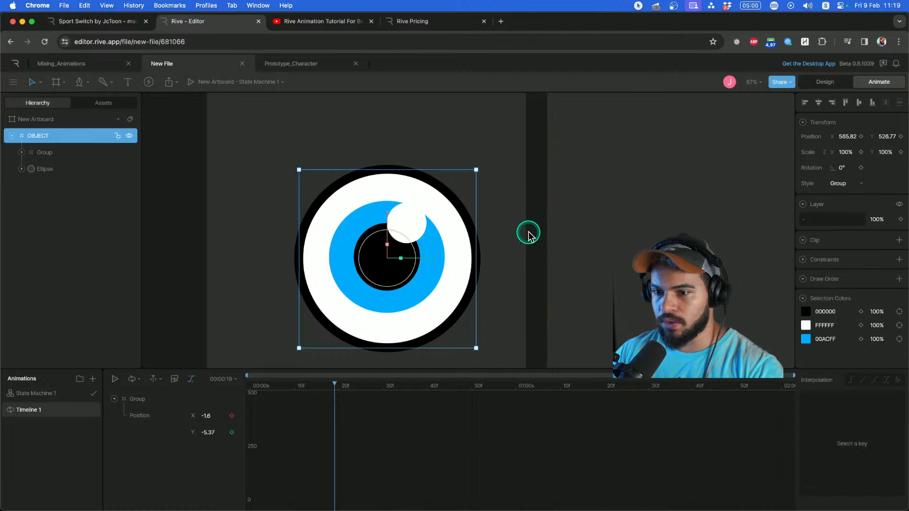
left_click(519, 205)
left_click(467, 219)
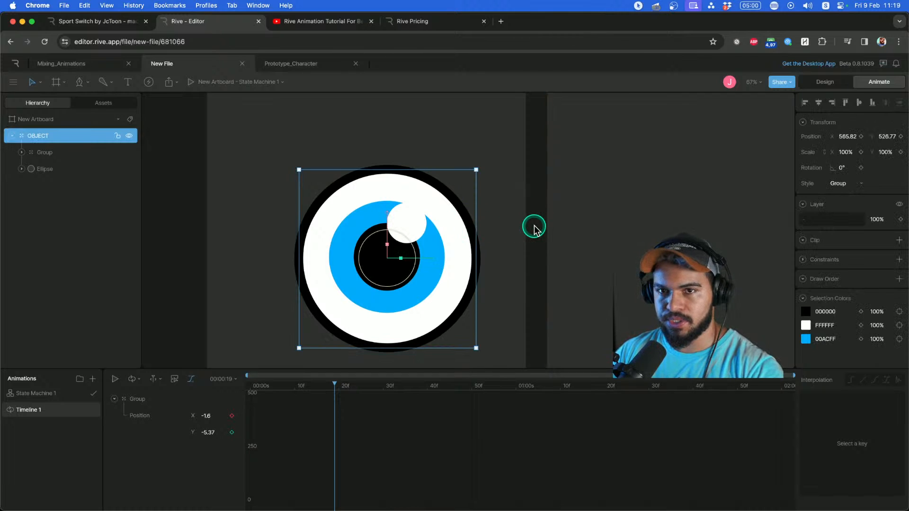
left_click_drag(535, 227, 518, 193)
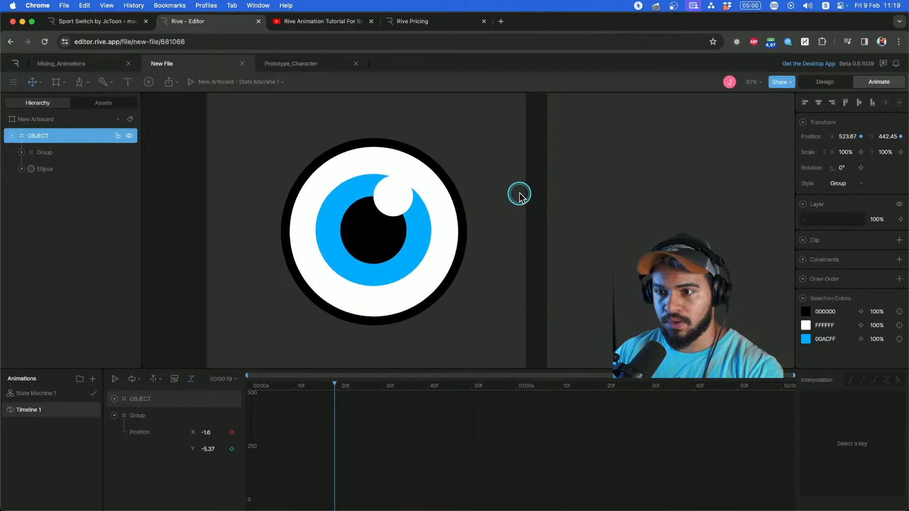
Collapse the iris group's track and replace the graph editor with the keyframe view, with the playhead at 00:00:00.
left_click(114, 416)
left_click(175, 380)
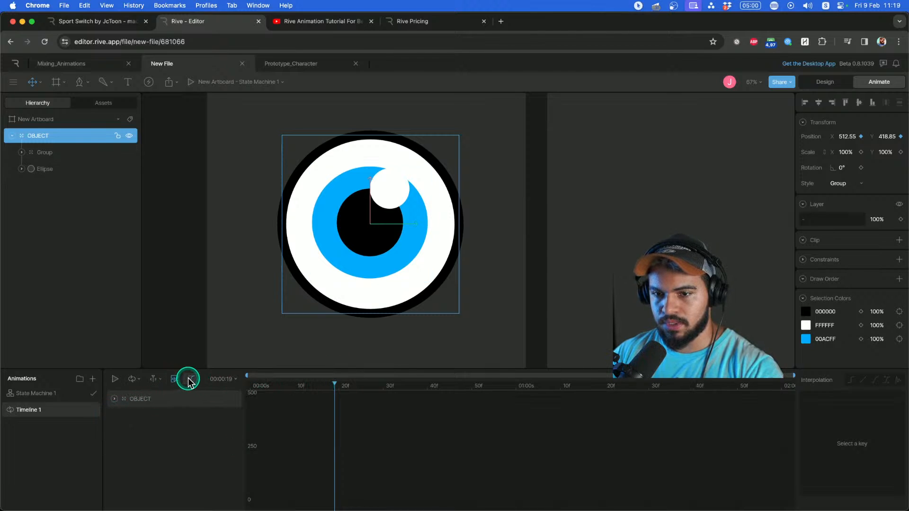
left_click(191, 379)
left_click(176, 380)
left_click_drag(277, 386, 250, 386)
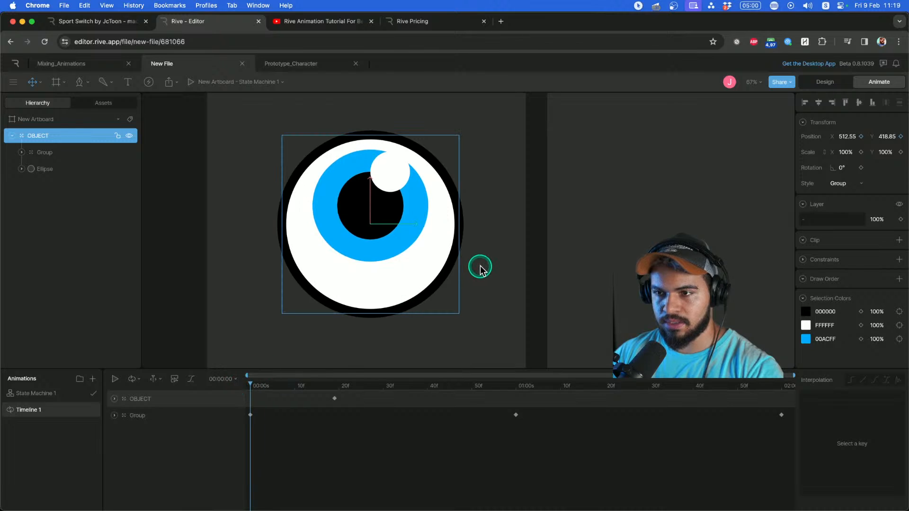
Try keying the OBJECT group's position at 00:00:00 (about X 481.18, Y 351.45) and at 00:01:25 (about X 524.68, Y 533.11).
left_click_drag(524, 259, 525, 224)
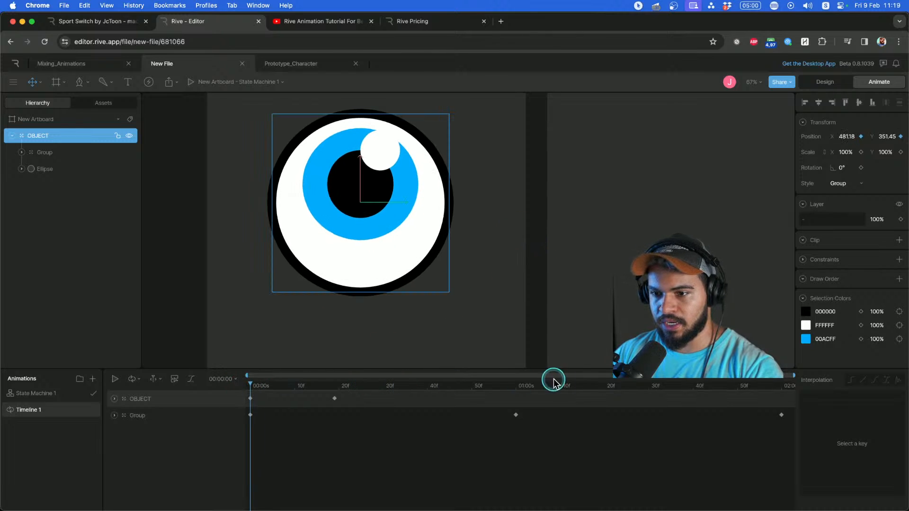
left_click(640, 385)
left_click_drag(538, 306, 540, 342)
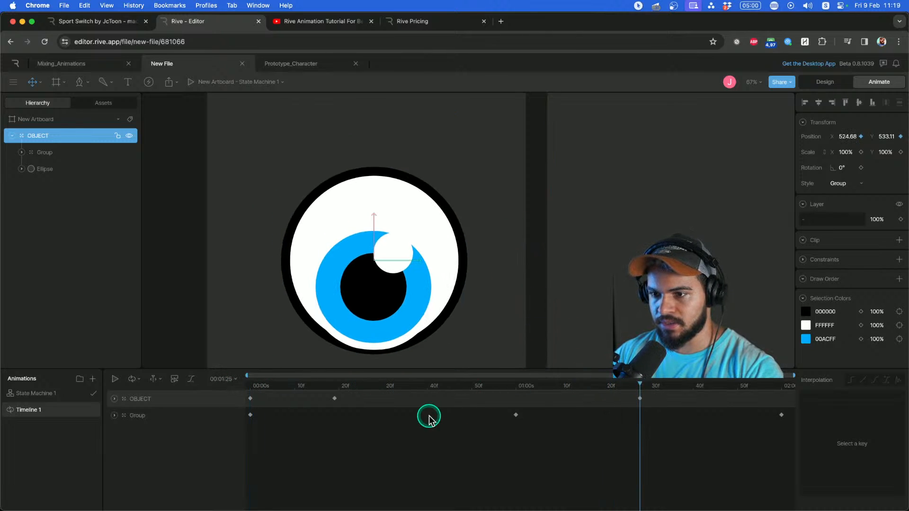
Play Timeline 1 from 00:00:00 to review the eye's motion, and stop playback.
left_click_drag(418, 387, 170, 379)
key("space")
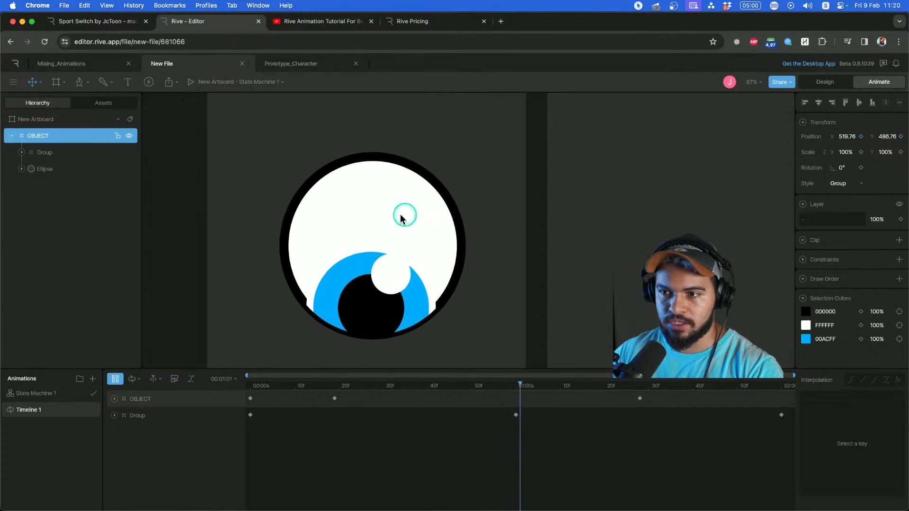
key("space")
key("Return")
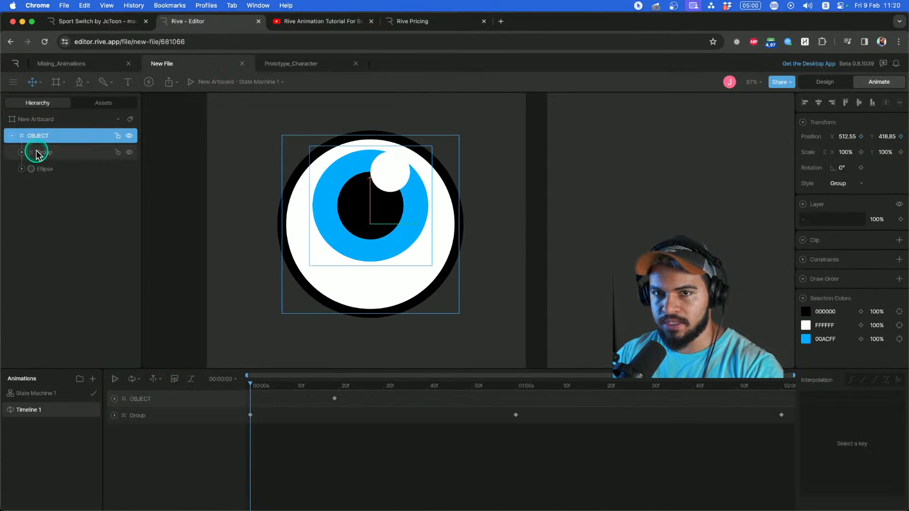
Rename the OBJECT group as EYES and its nested iris group as EYES_CENTER.
double_click(41, 135)
type("EYES")
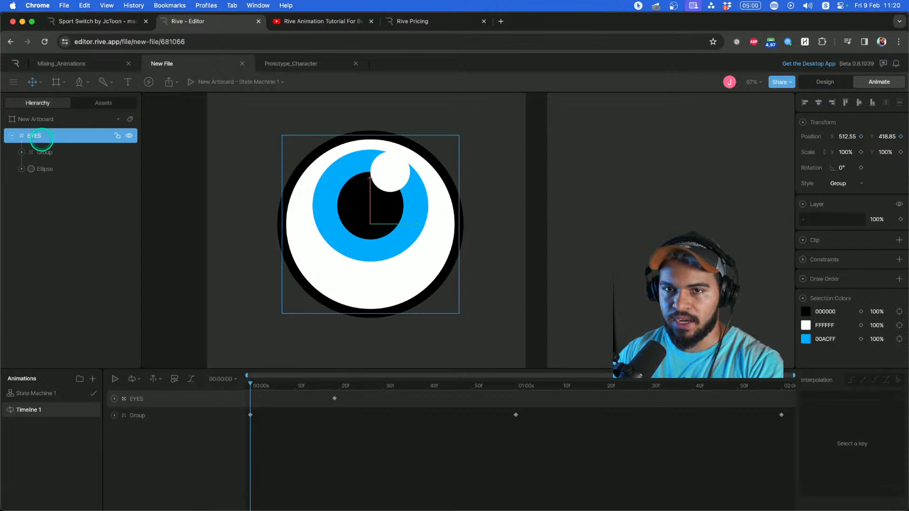
double_click(47, 152)
type("e")
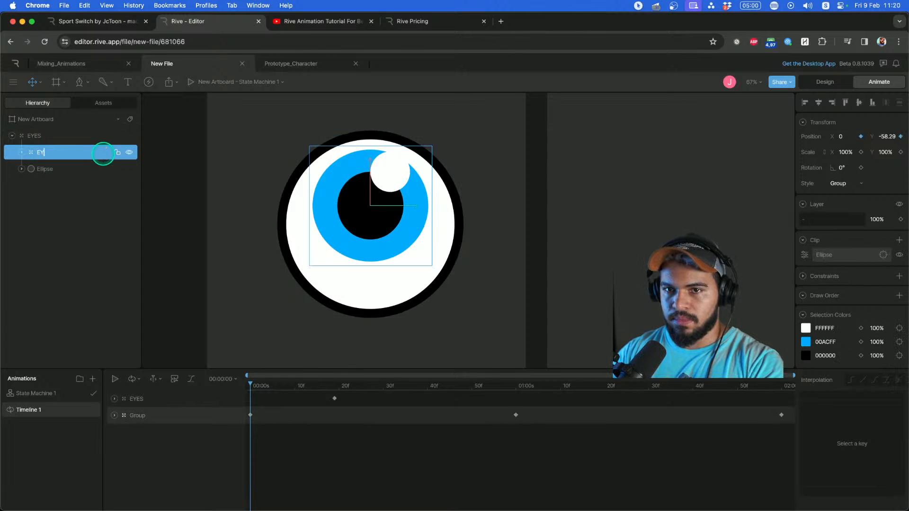
left_click(76, 163)
Delete the EYES group's keyframe at 00:00:19 and switch the editor to Design mode.
left_click(77, 137)
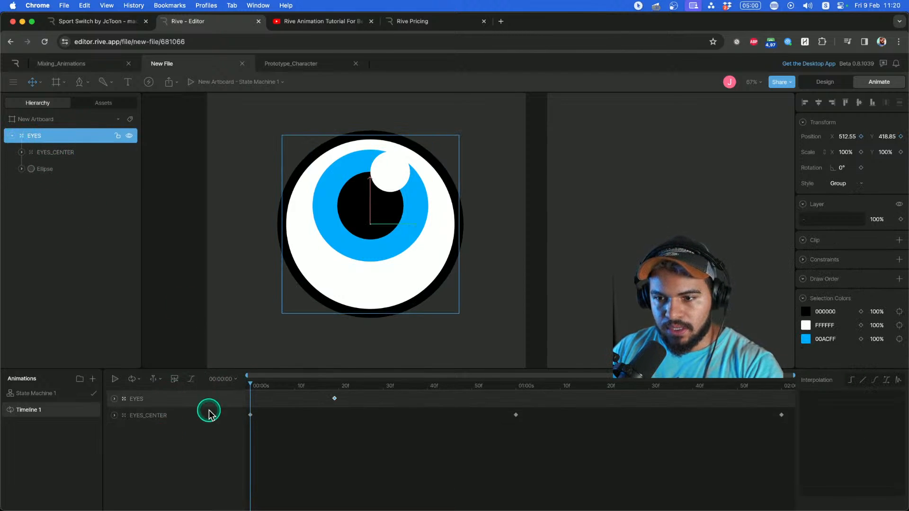
left_click(335, 400)
key("Delete")
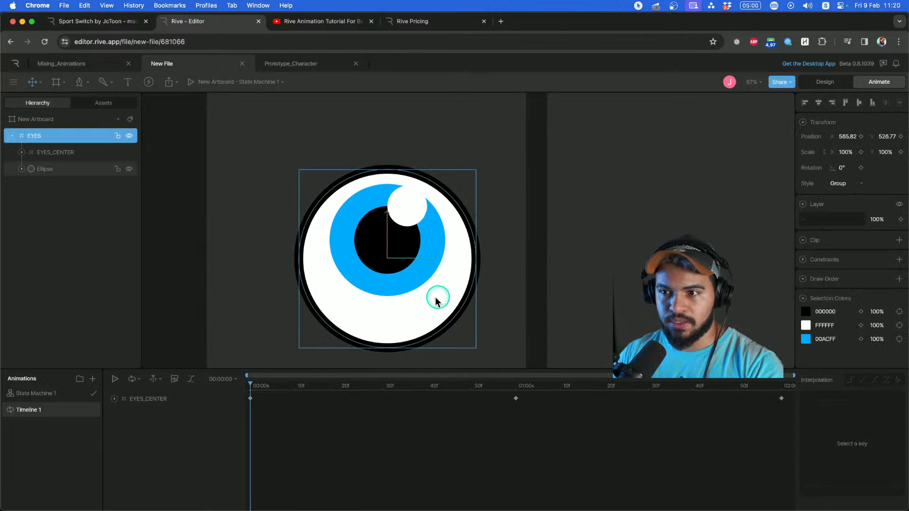
scroll(431, 299, "up", 5)
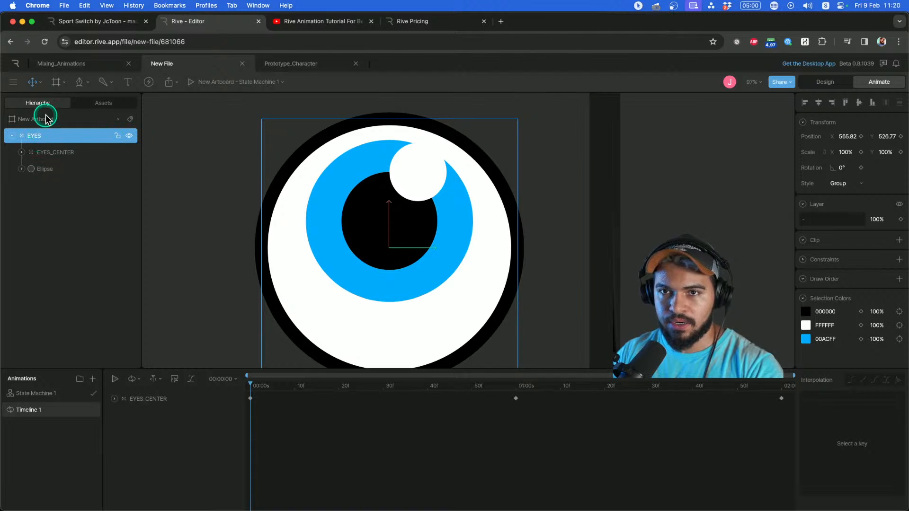
scroll(359, 330, "down", 3)
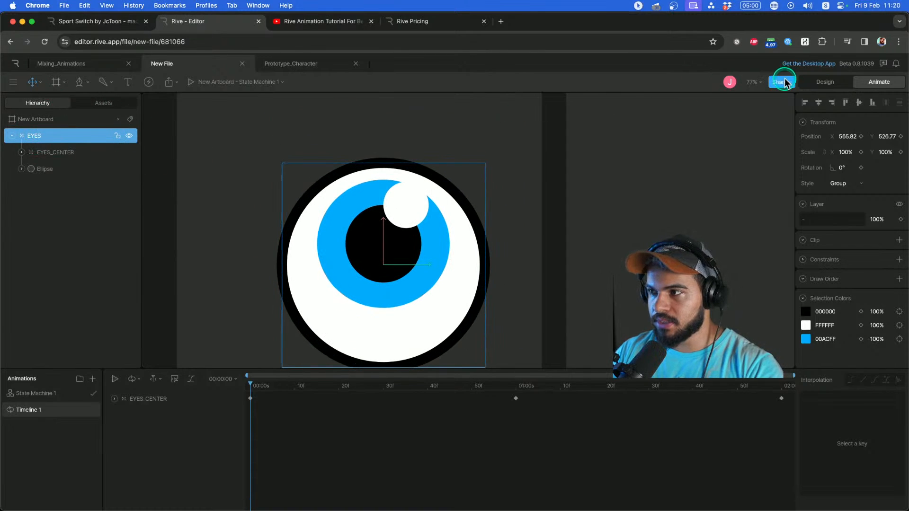
left_click(820, 82)
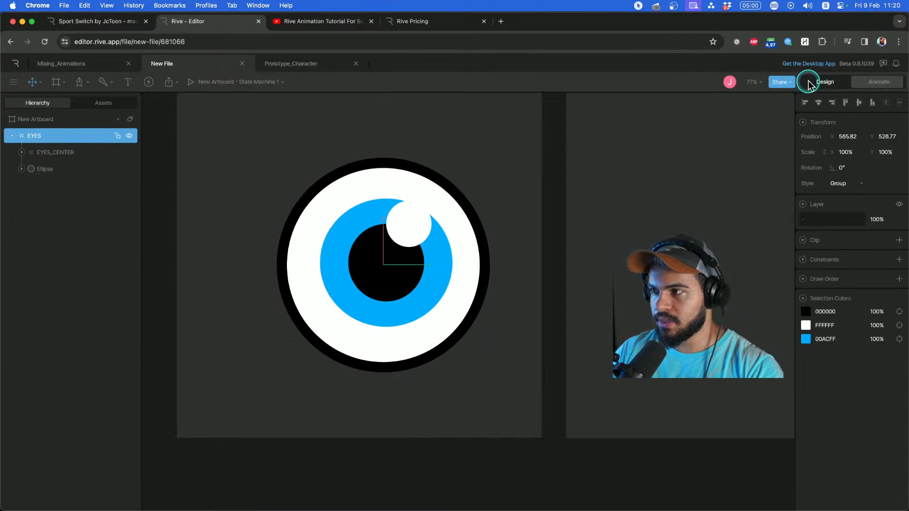
Expand EYES_CENTER and select that group, its white highlight ellipse and the parent EYES group in turn to examine the nesting.
left_click(21, 153)
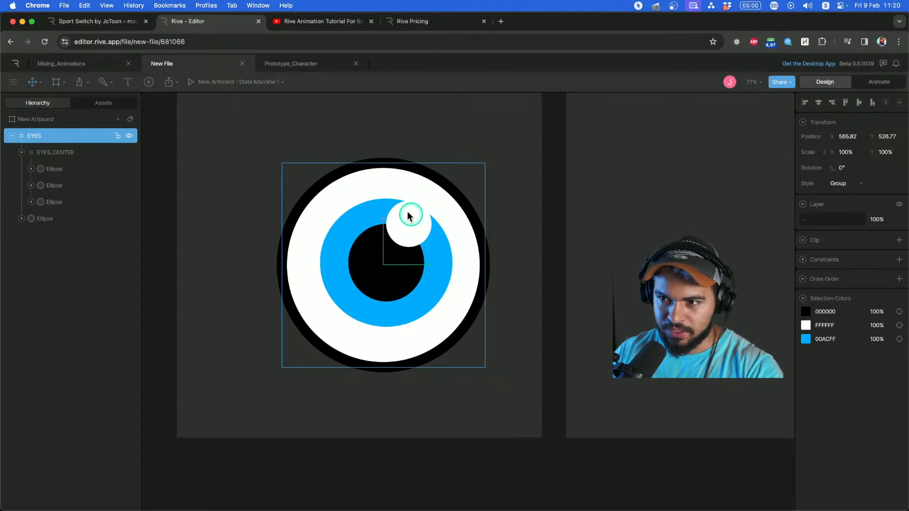
double_click(342, 238)
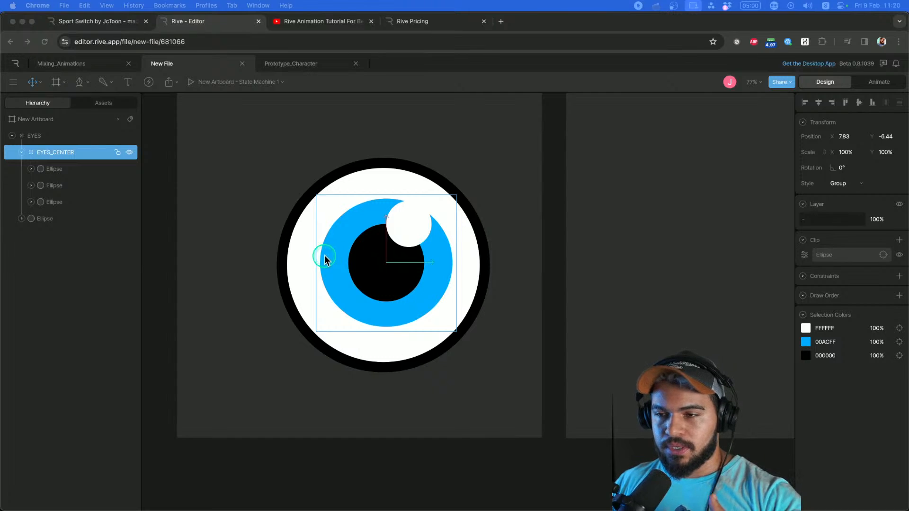
left_click(819, 382)
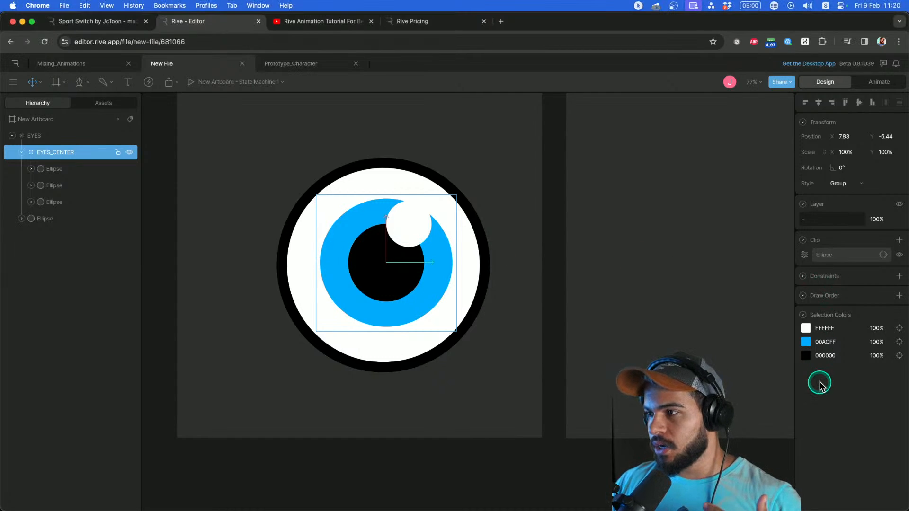
double_click(351, 225)
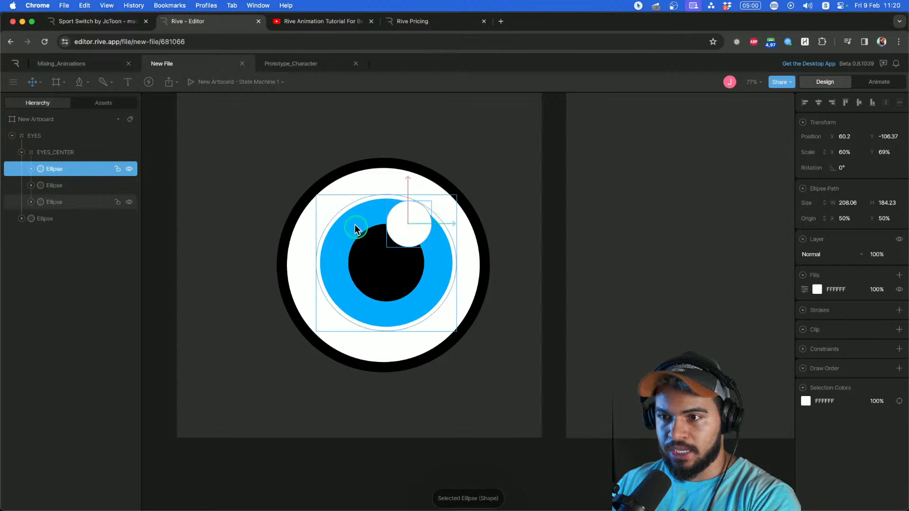
left_click(360, 190)
mouse_move(383, 190)
left_mouse_down()
mouse_move(372, 179)
mouse_move(386, 185)
mouse_move(389, 174)
mouse_move(404, 187)
mouse_move(379, 197)
mouse_move(367, 190)
left_mouse_up()
left_click(368, 192)
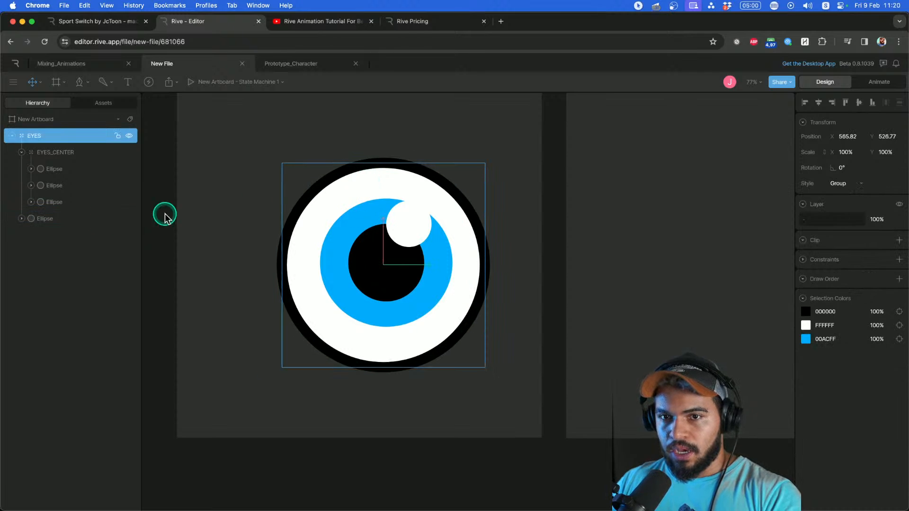
Select the Path inside the eye's outer ellipse and start editing its vertices.
left_click(57, 220)
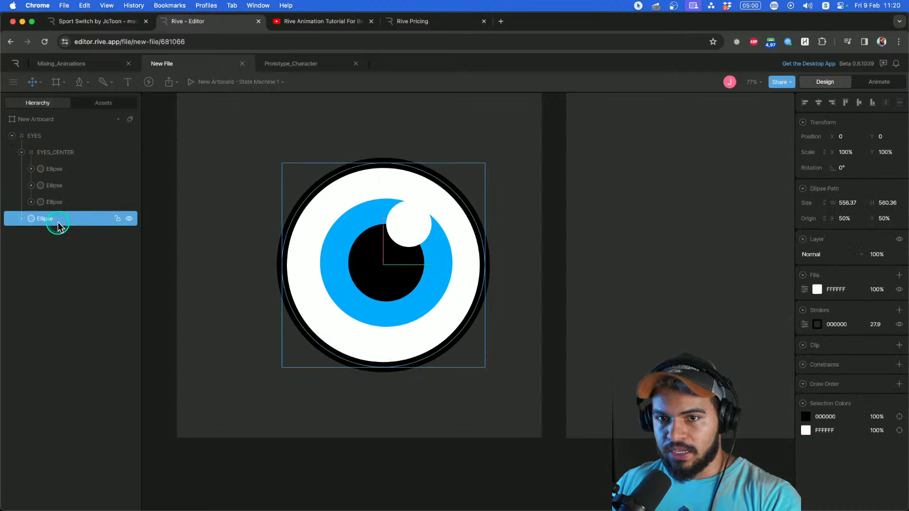
double_click(437, 218)
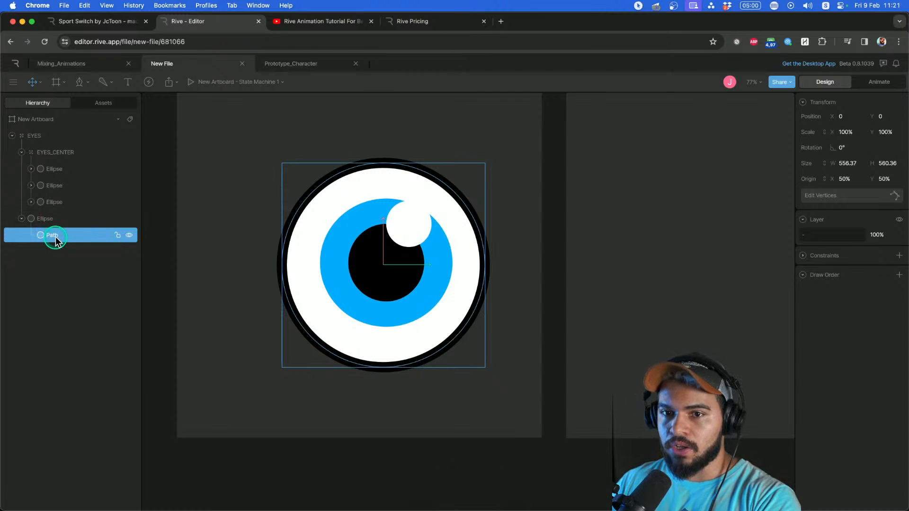
key("Return")
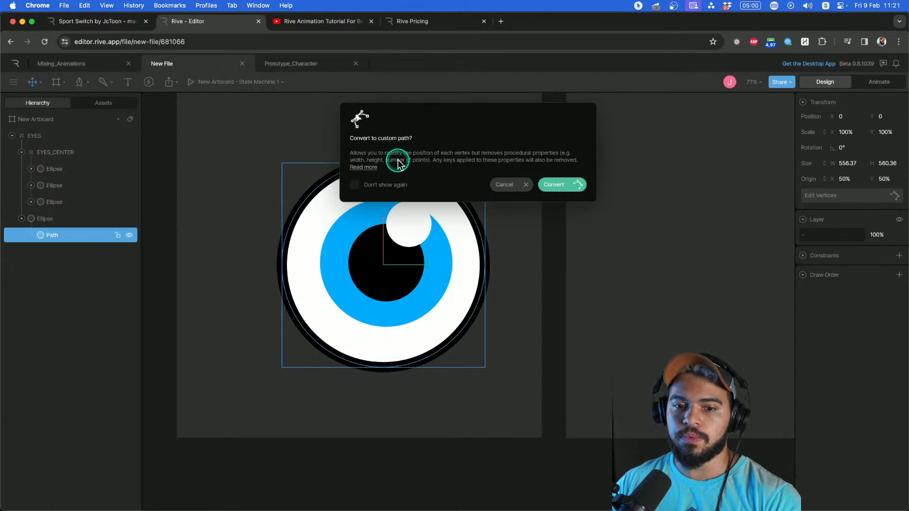
Switch to Affinity Designer for a quick look and return to the Rive editor.
mouse_move(440, 507)
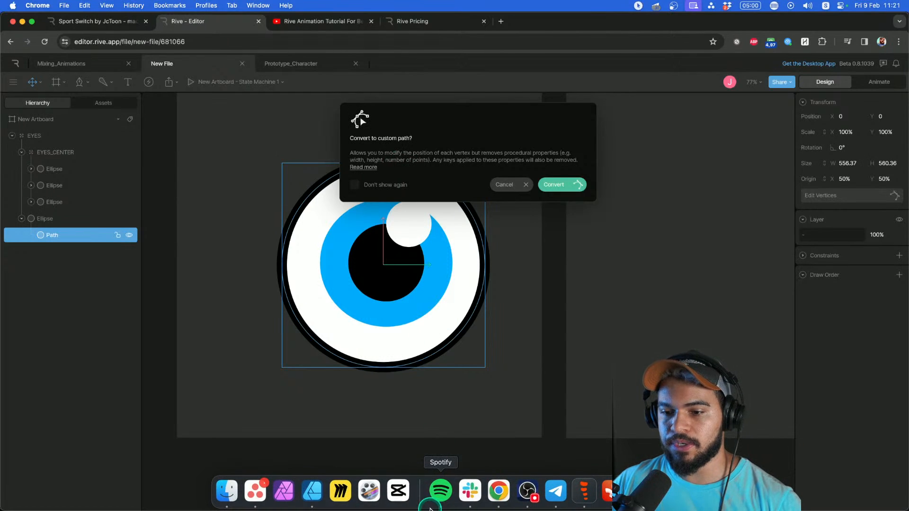
left_click(321, 496)
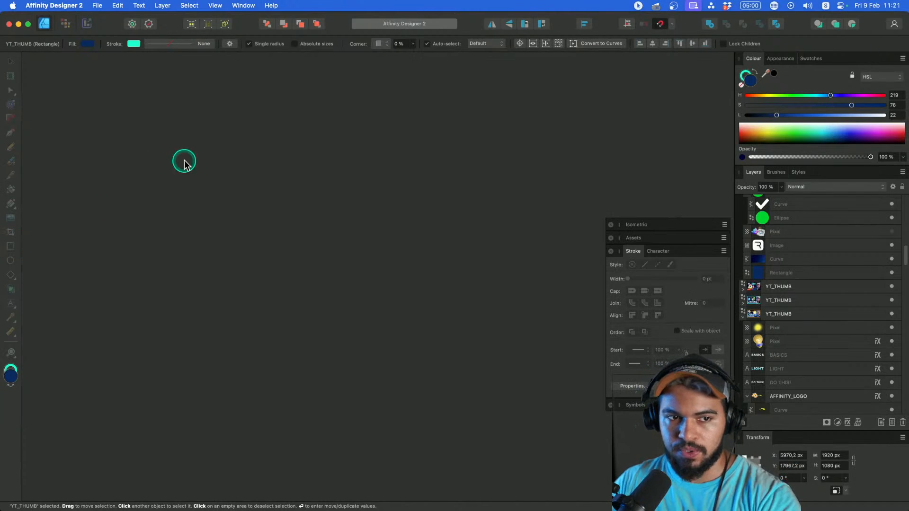
key("super+Tab")
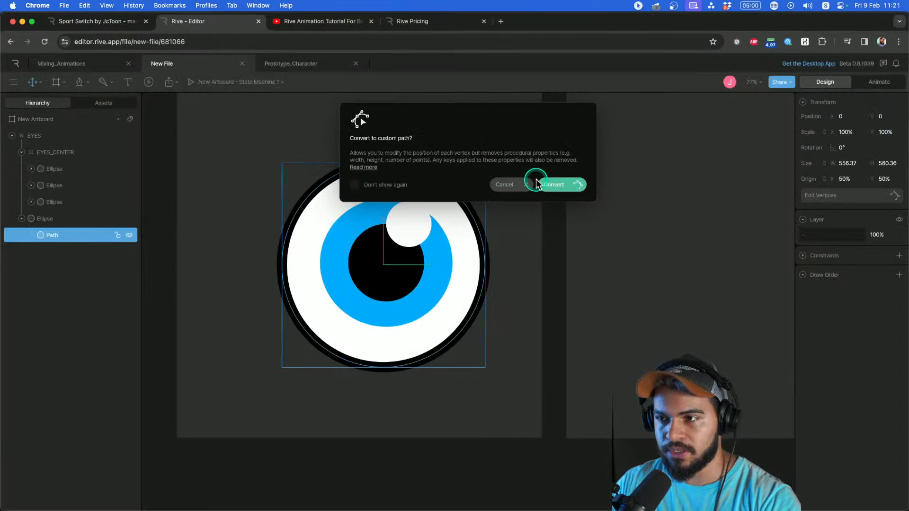
Convert the outer ellipse to a custom path and flatten the eye by lowering its top vertex and raising its bottom vertex.
left_click(542, 191)
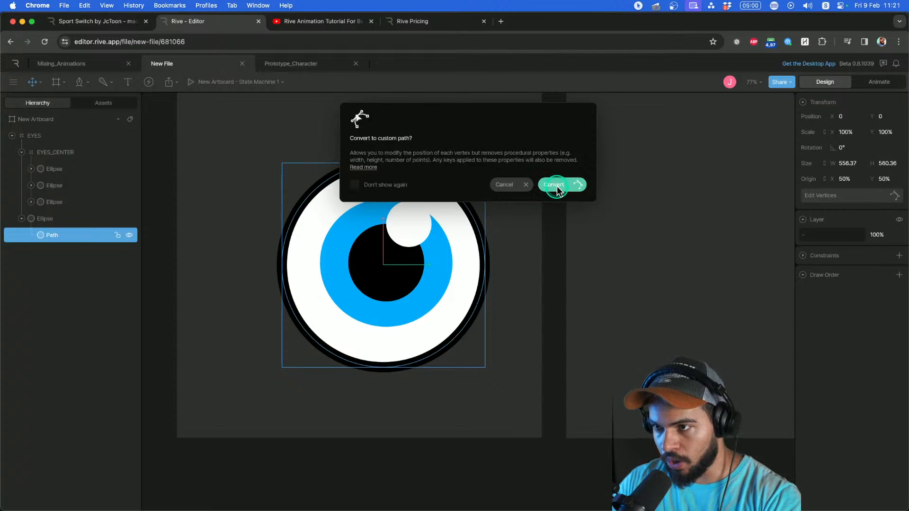
left_click(557, 188)
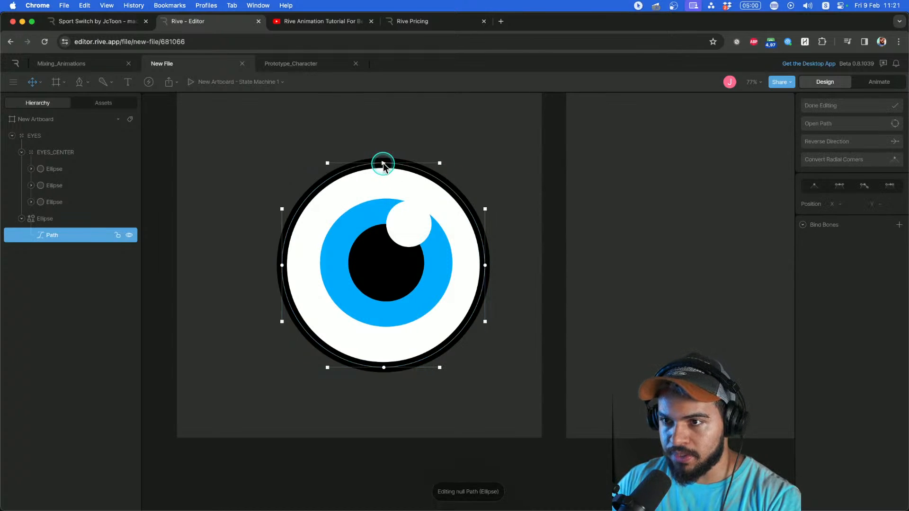
left_click_drag(384, 165, 388, 198)
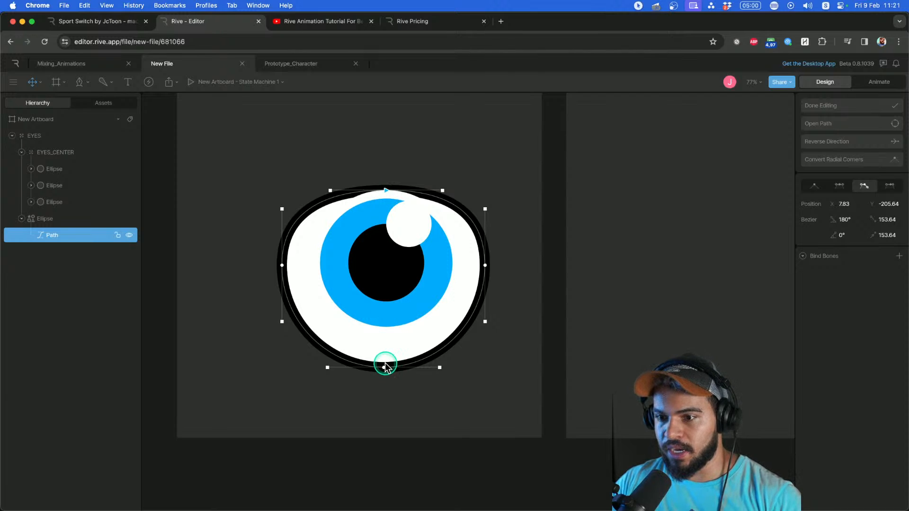
mouse_move(385, 367)
left_mouse_down()
mouse_move(384, 351)
mouse_move(384, 359)
left_mouse_up()
left_click_drag(379, 191, 386, 197)
left_click(359, 215)
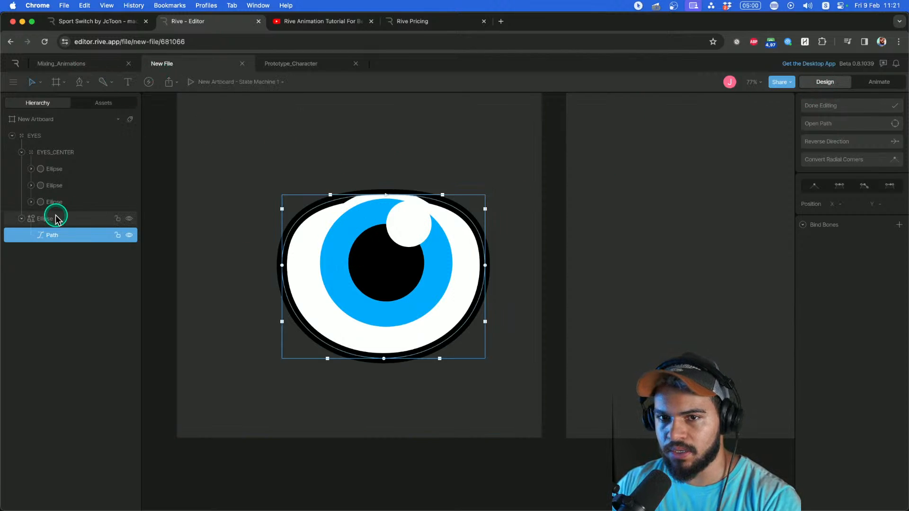
Remove both white strokes from the blue iris ellipse inside EYES_CENTER.
left_click(58, 187)
left_click(65, 169)
left_click(63, 185)
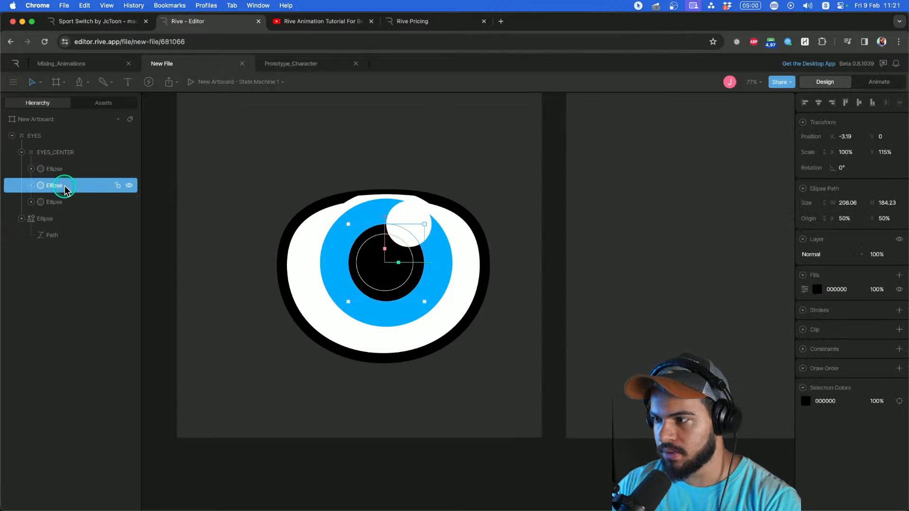
left_click(69, 203)
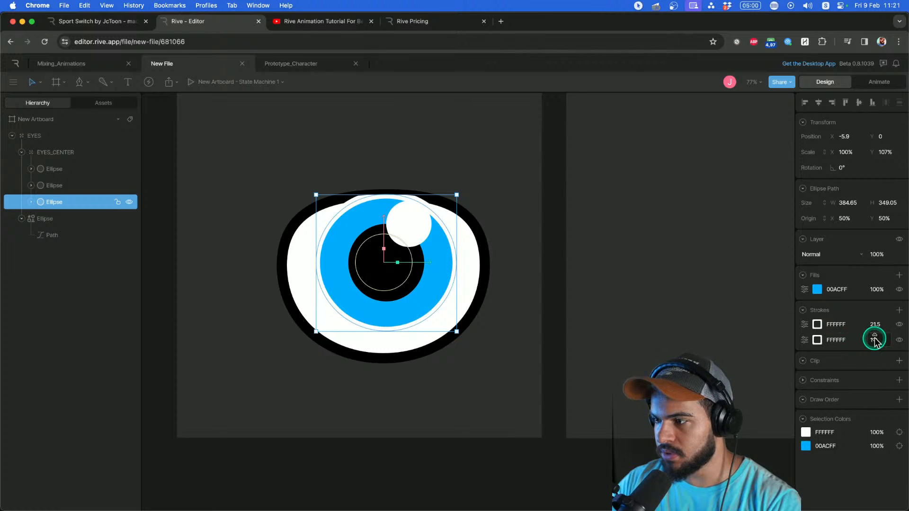
left_click(805, 340)
left_click(818, 348)
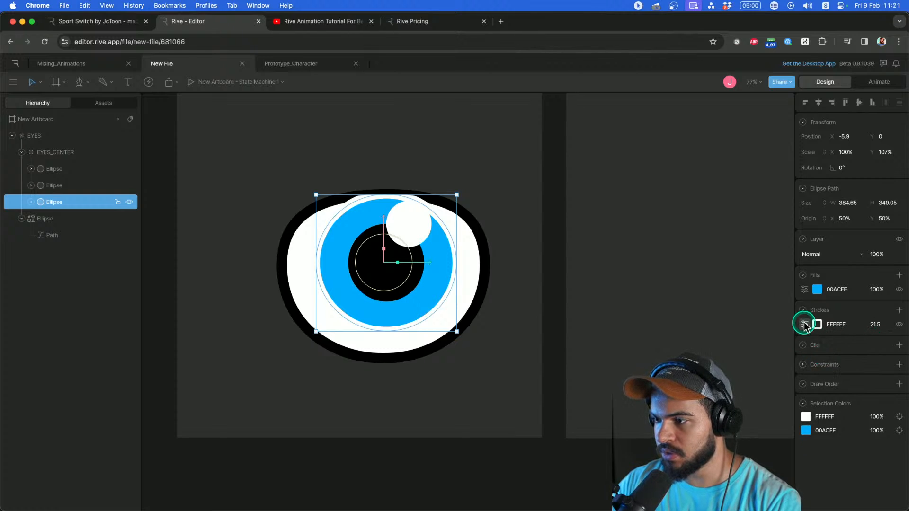
left_click(805, 325)
left_click(814, 332)
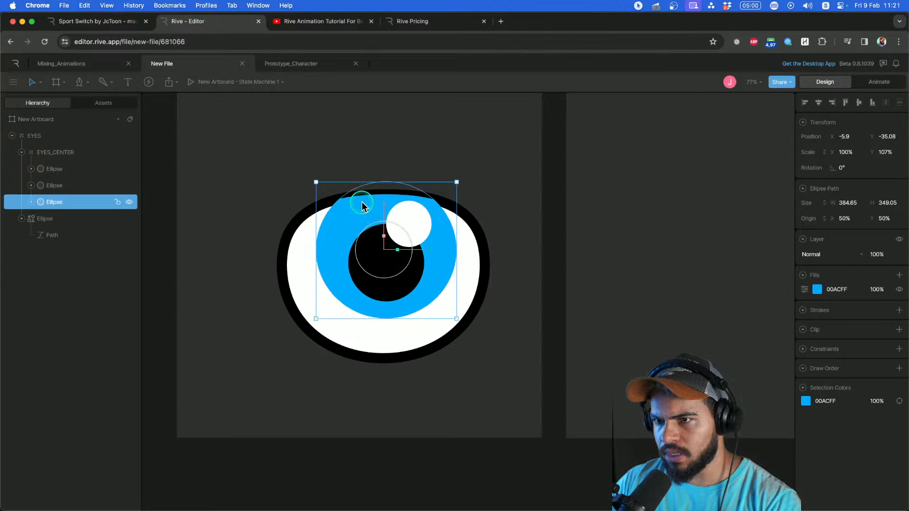
Try moving the blue iris ellipse up past the eye's outline to test the clipping, and undo each move.
left_click_drag(349, 223, 350, 208)
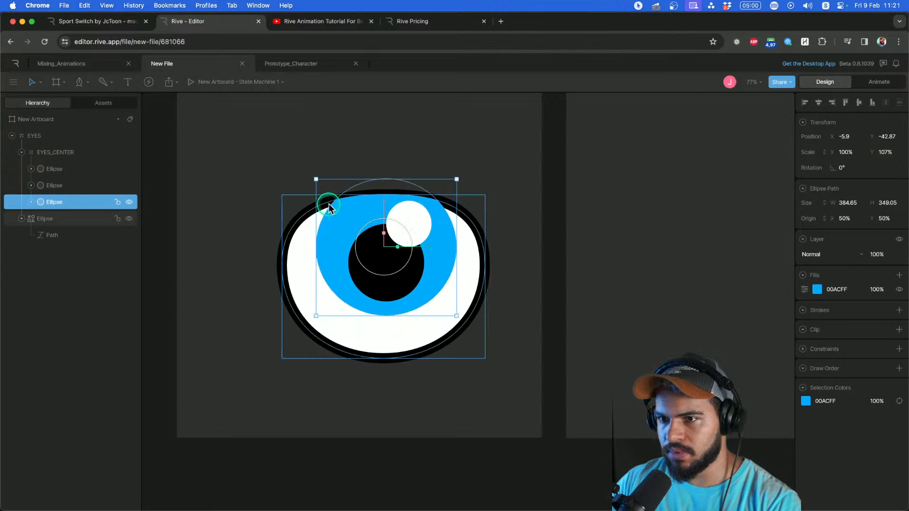
key("super+z")
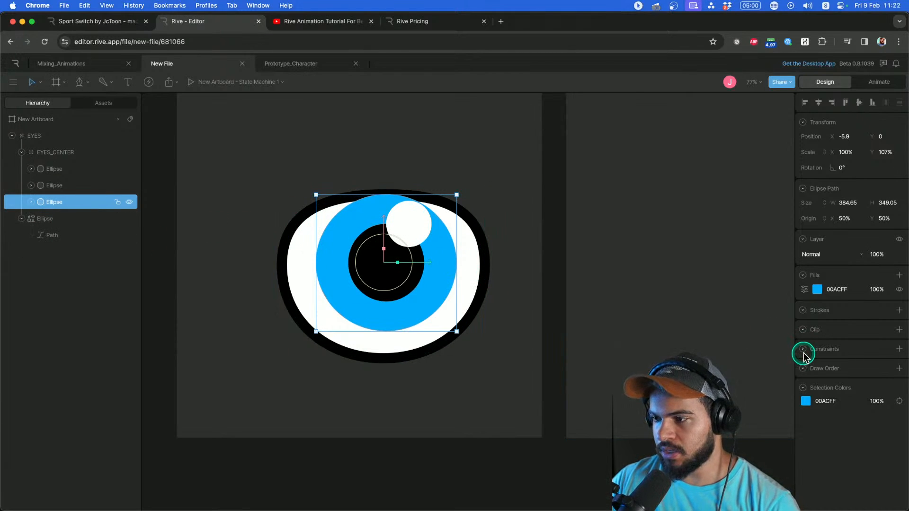
left_click_drag(365, 225, 365, 174)
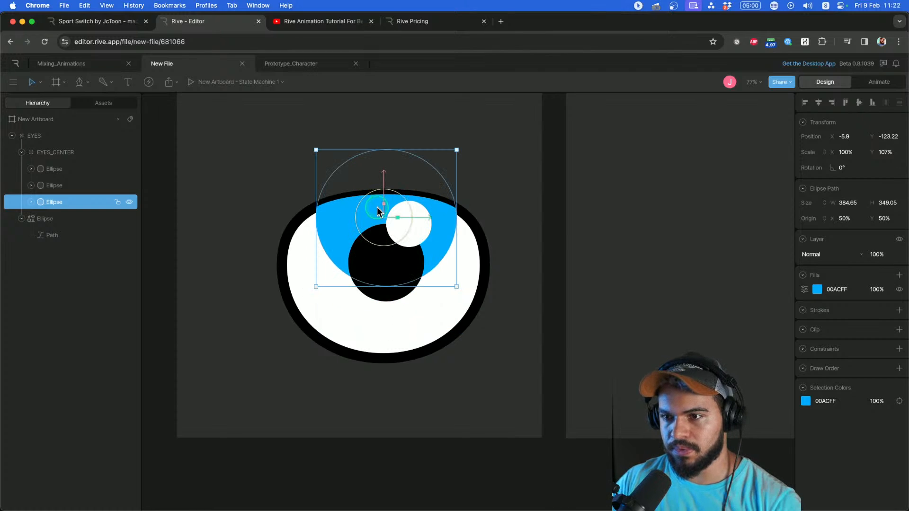
key("super+z")
Edit the vertices of the outer eye's path and raise its top vertex to X 7.83, Y -211.57.
left_click(49, 234)
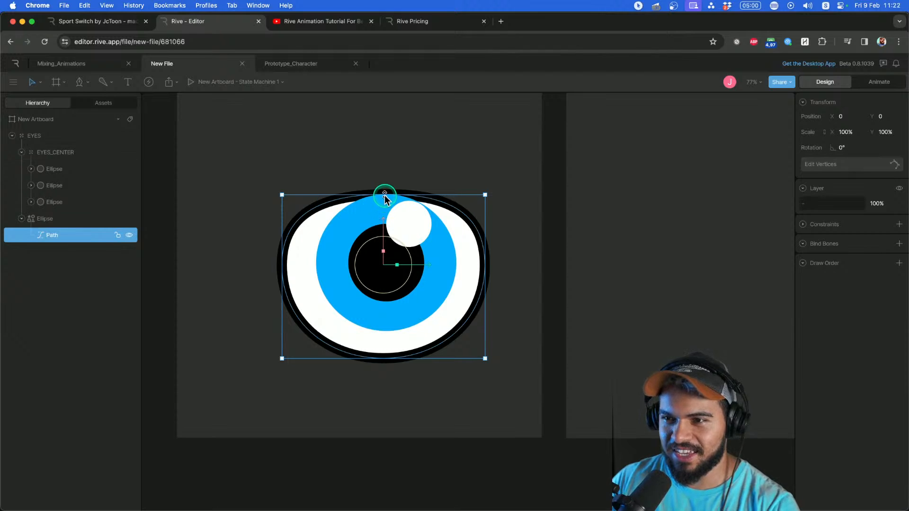
key("a")
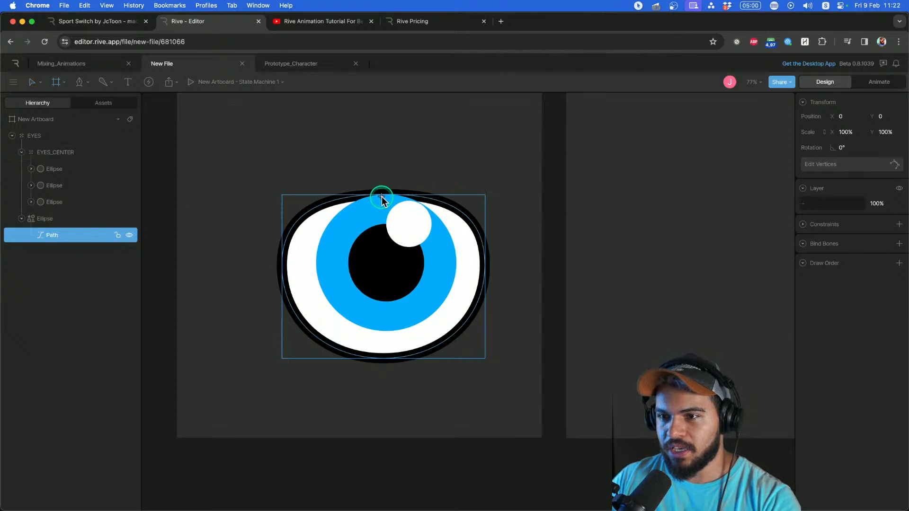
double_click(382, 195)
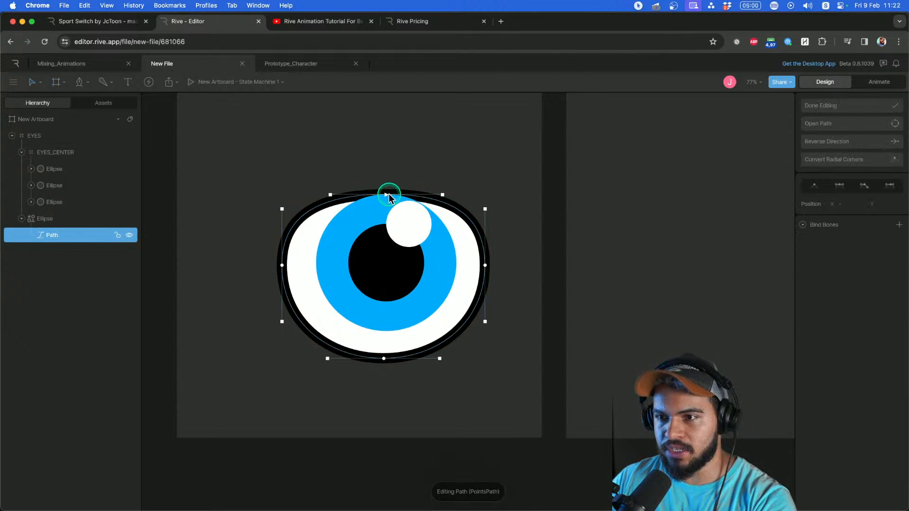
mouse_move(382, 195)
left_mouse_down()
mouse_move(386, 275)
mouse_move(387, 191)
left_mouse_up()
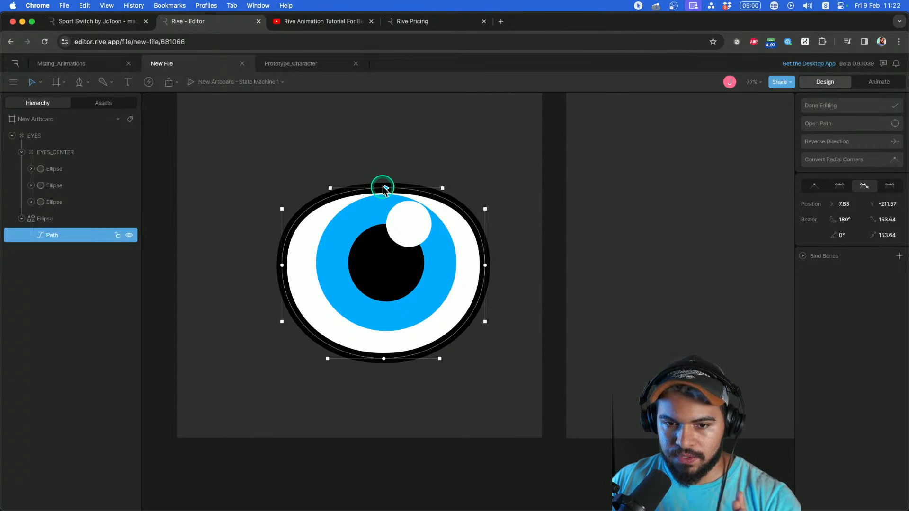
In animate mode, key all vertices of the eye outline at 00:00:00 and lower the top vertex to X 0, Y 0 at 00:01:05.
left_click(868, 83)
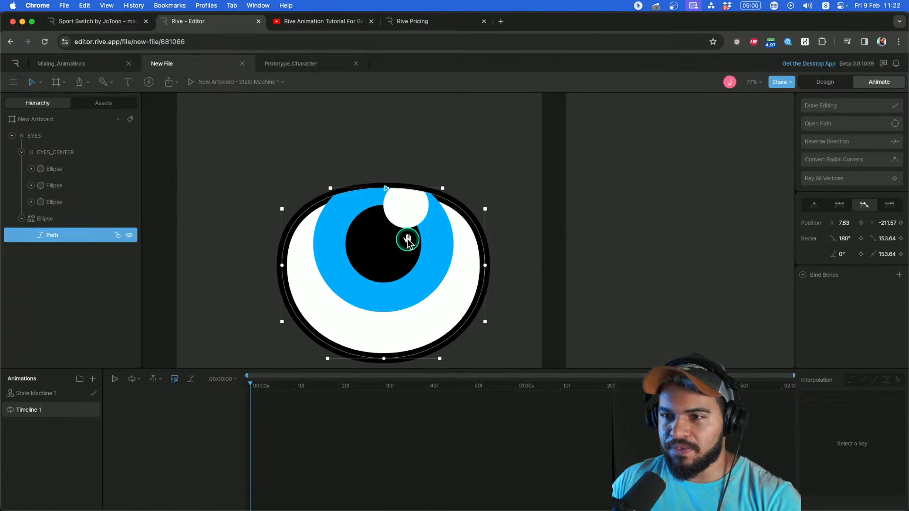
left_click_drag(407, 241, 411, 236)
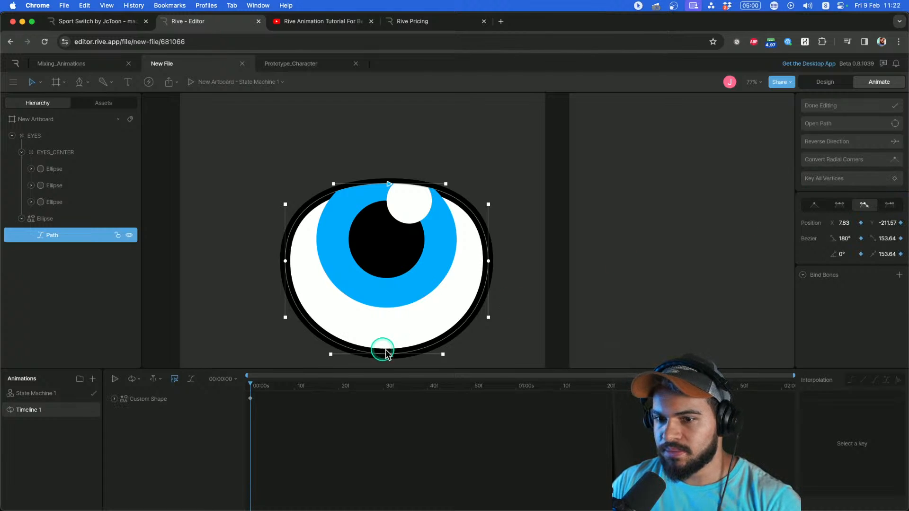
left_click_drag(269, 389, 555, 388)
scroll(467, 354, "down", 1)
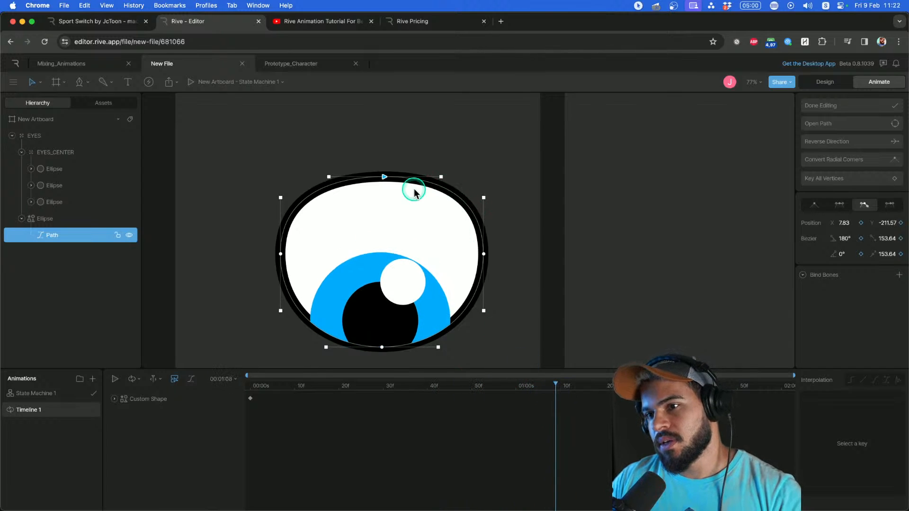
left_click_drag(487, 384, 538, 385)
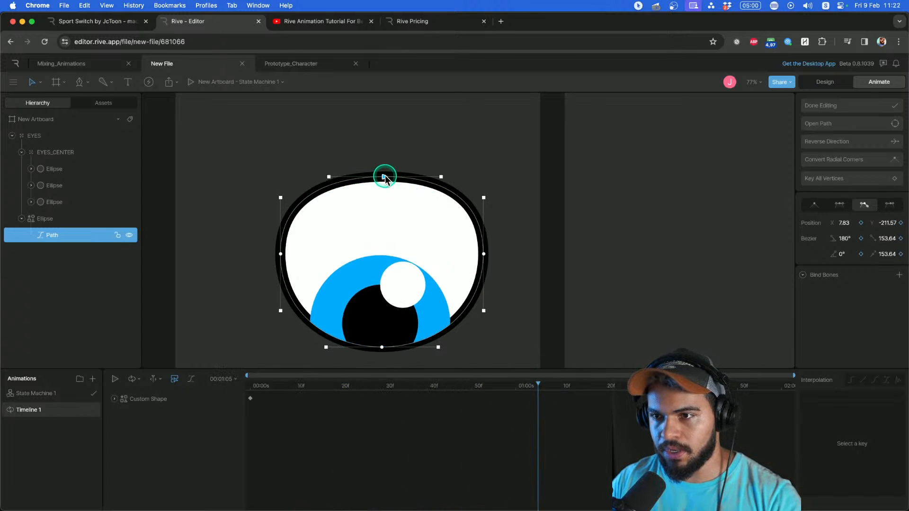
left_click_drag(385, 177, 382, 255)
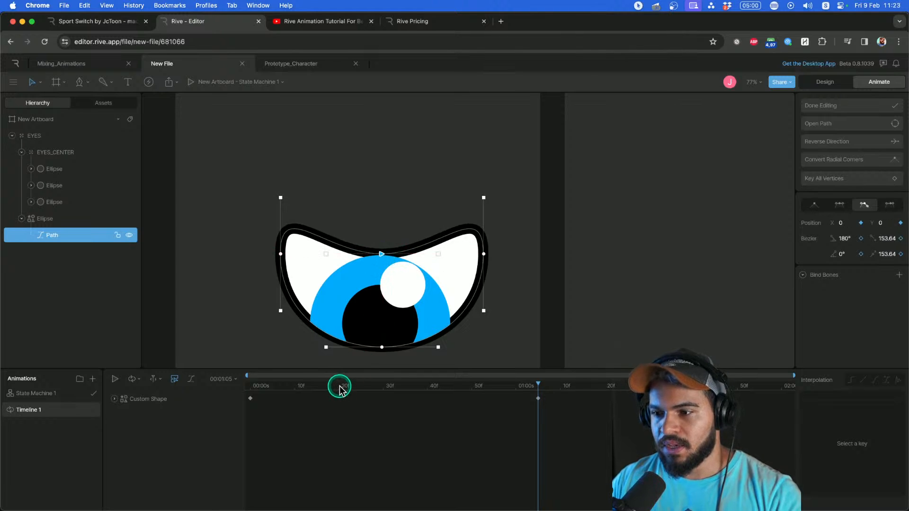
At 00:02:00, raise the outline's top vertex to Y -278.44 and its bottom vertex to X -7.03, Y 129.16.
left_click_drag(340, 390, 786, 386)
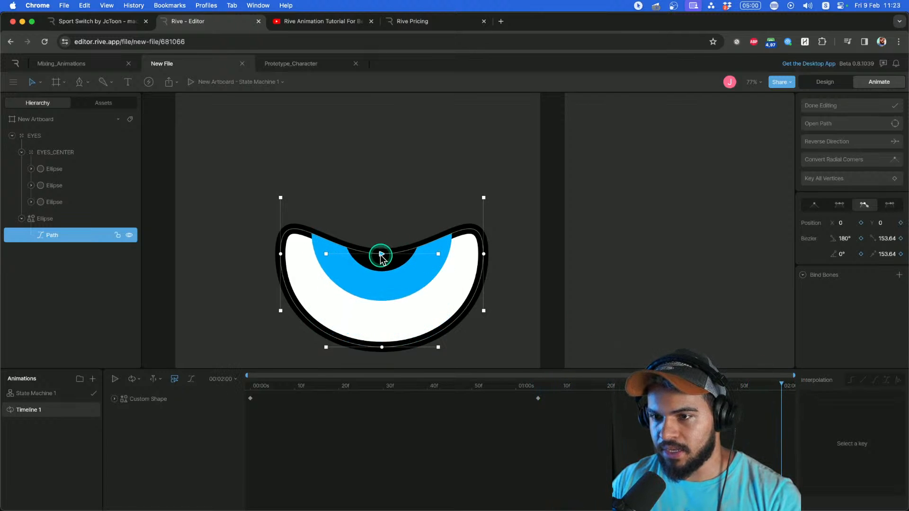
left_click_drag(382, 254, 382, 153)
left_click_drag(382, 349, 378, 301)
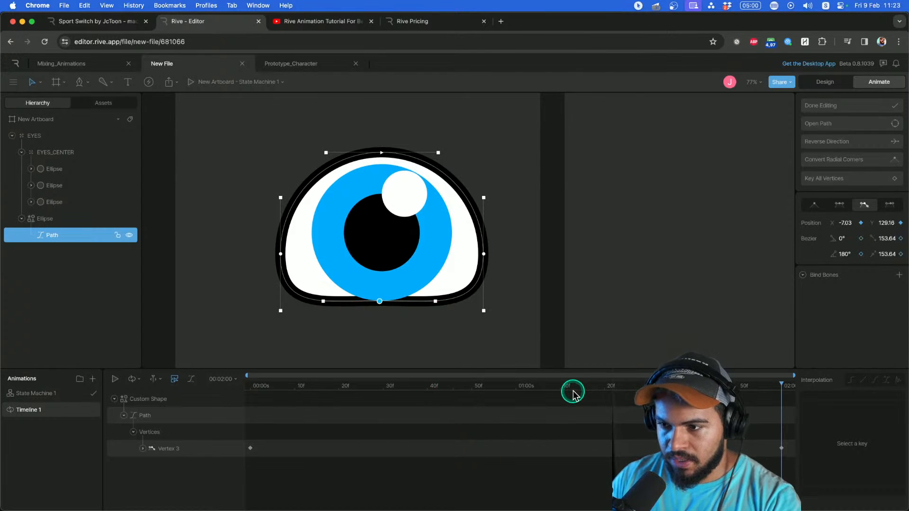
Play and scrub Timeline 1 from start to end to review the blink's outline movement.
left_click_drag(782, 386, 228, 410)
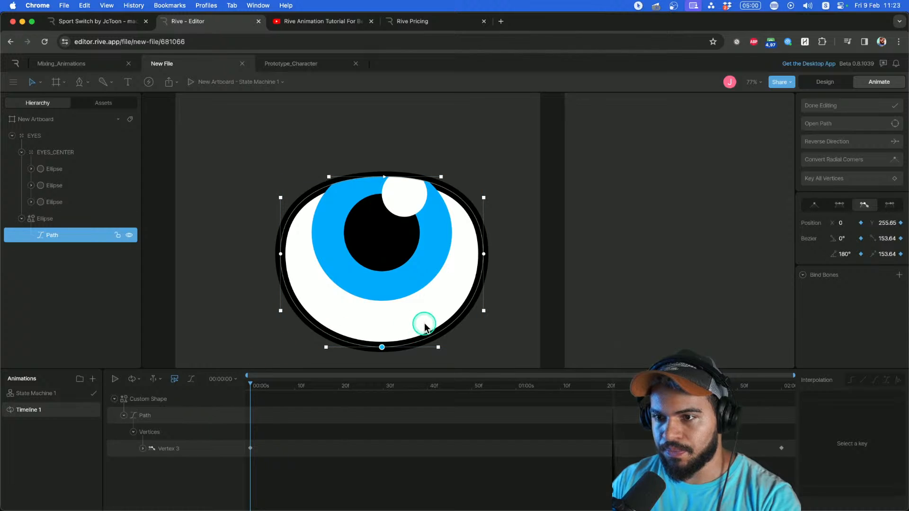
mouse_move(504, 317)
left_mouse_down()
mouse_move(518, 307)
mouse_move(520, 316)
left_mouse_up()
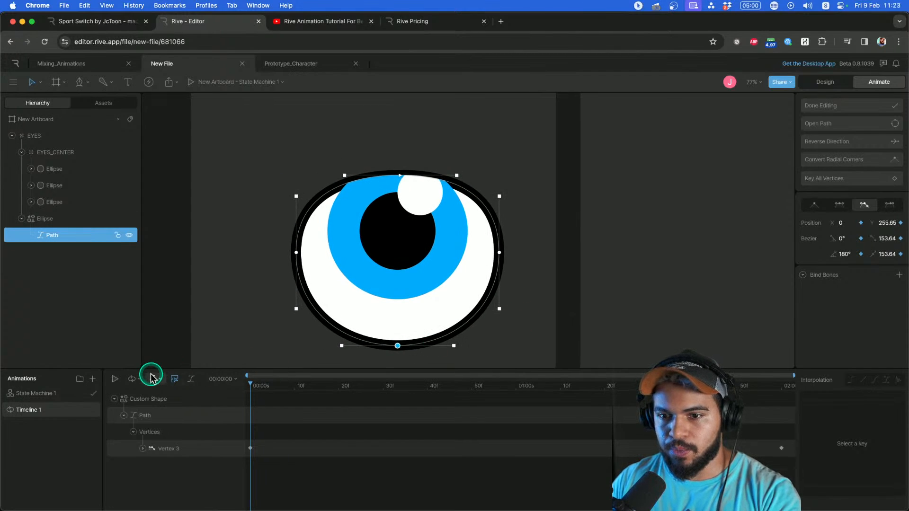
key("space")
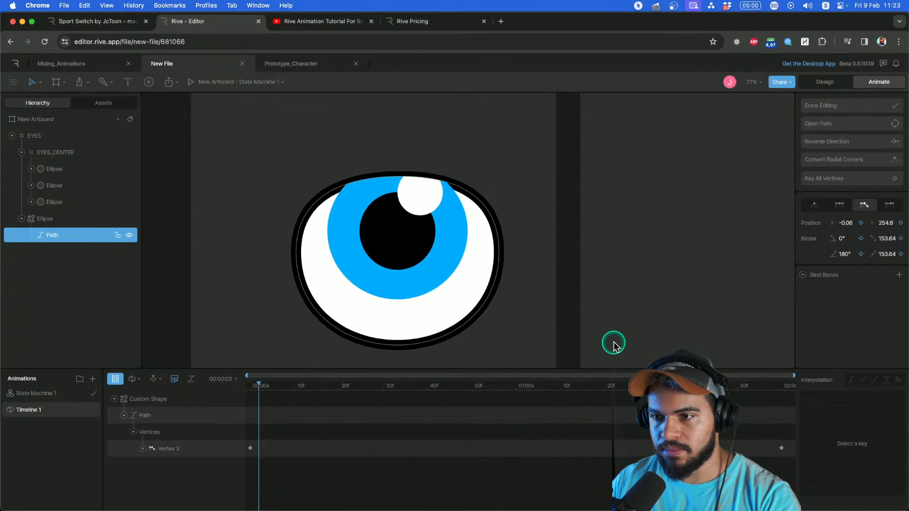
scroll(532, 325, "down", 3)
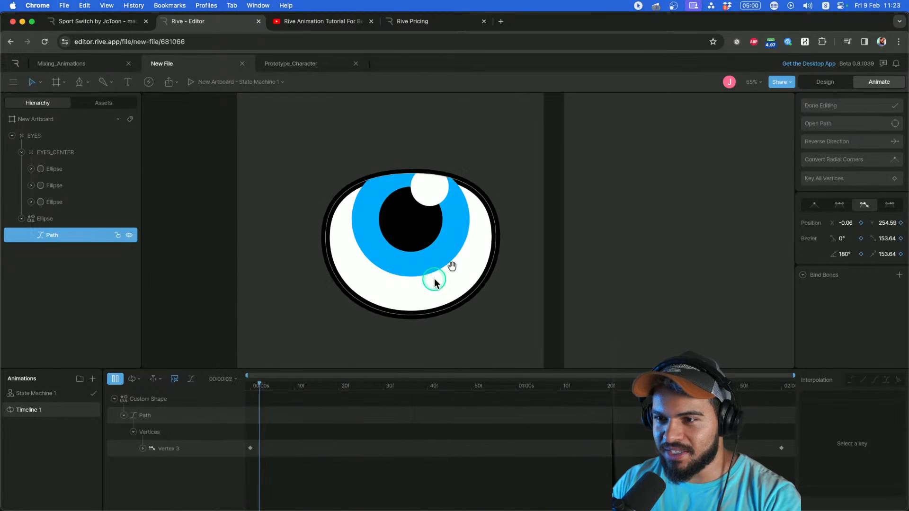
left_click_drag(299, 398, 782, 397)
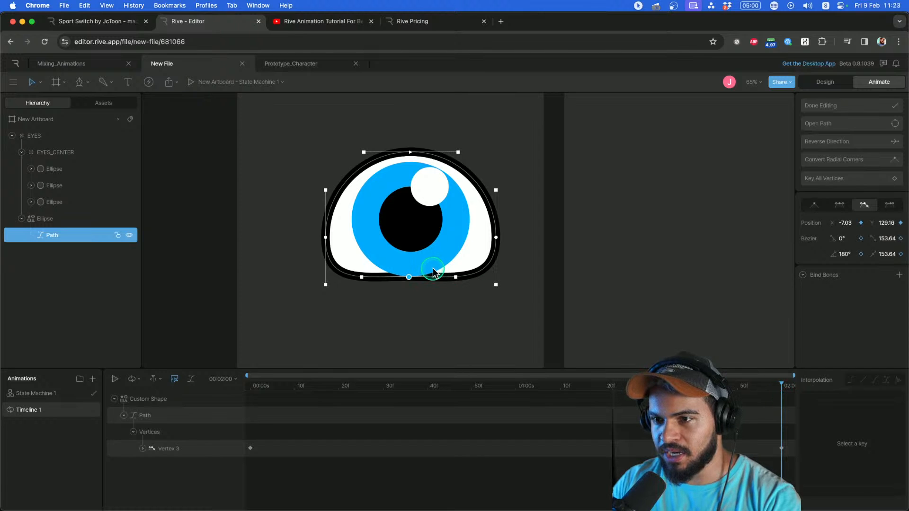
key("space")
left_click_drag(267, 393, 232, 387)
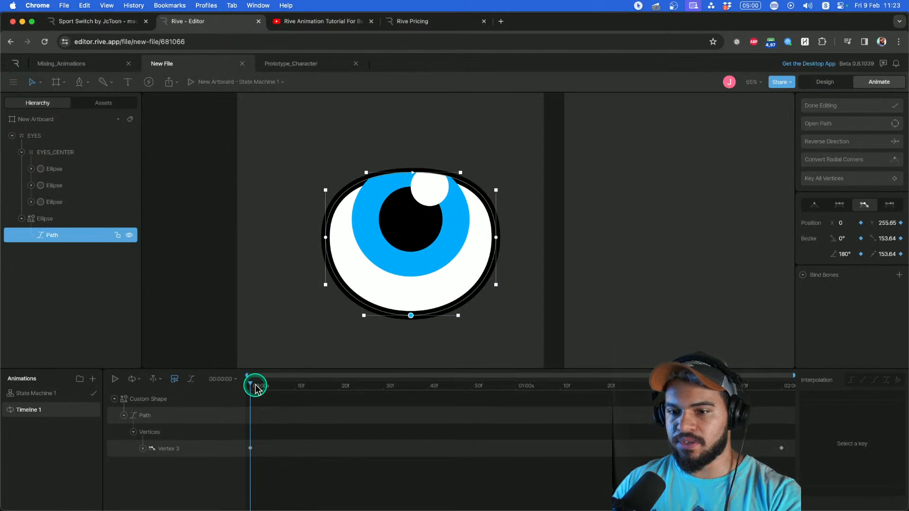
Copy the bottom vertex's key from 00:00:00 to 00:02:00 and play the animation.
left_click(249, 449)
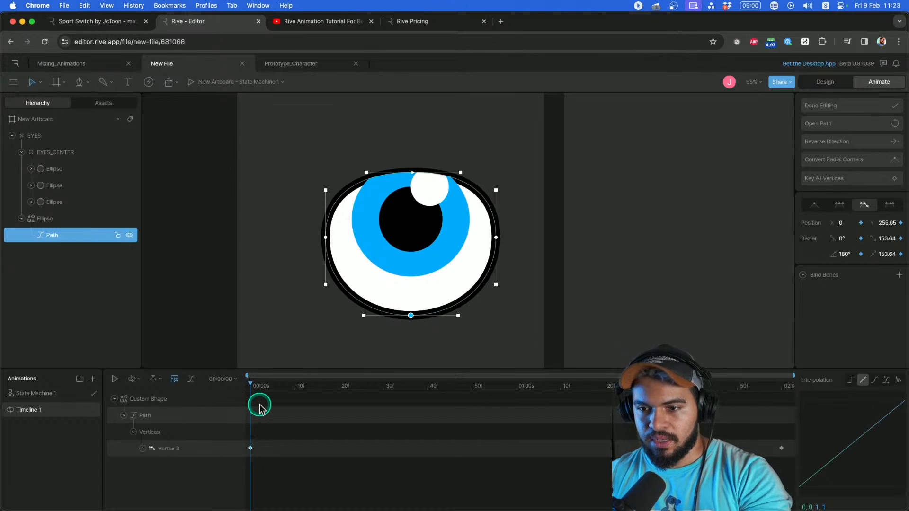
left_click(249, 449)
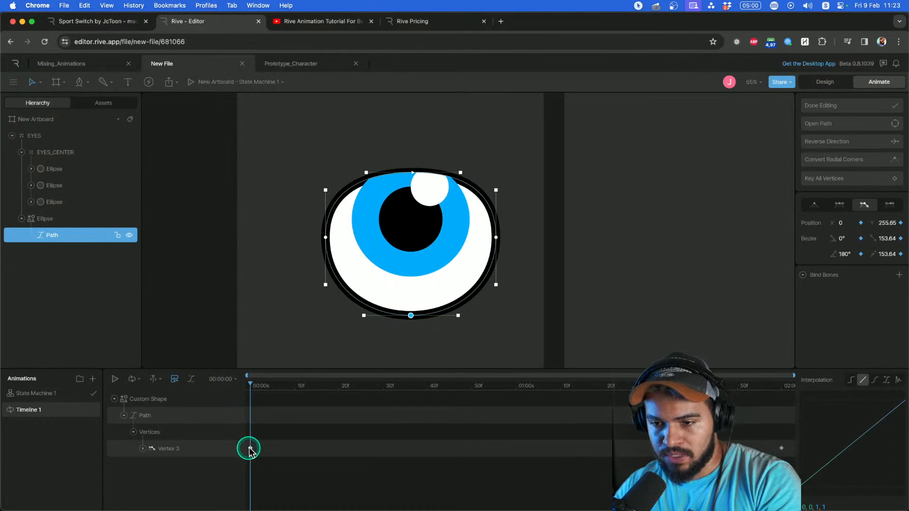
left_click_drag(250, 387, 266, 397)
key("super+v")
key("space")
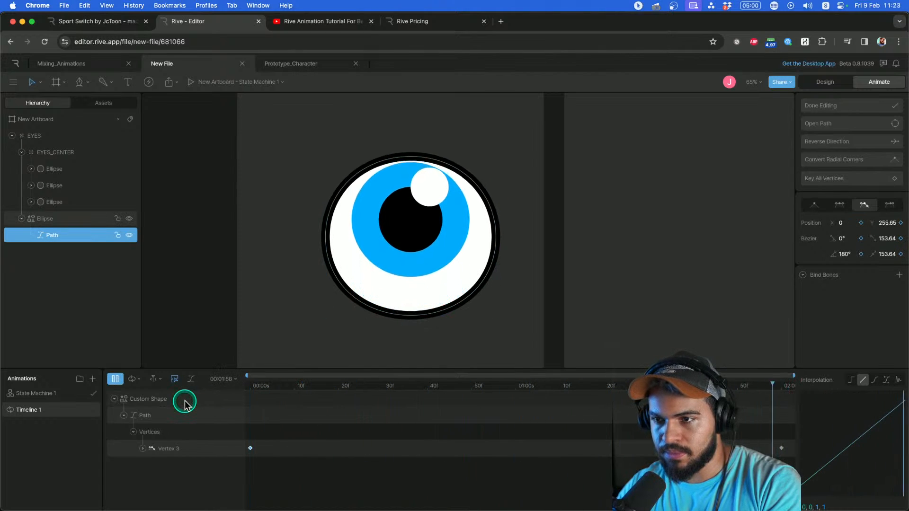
left_click_drag(278, 387, 255, 398)
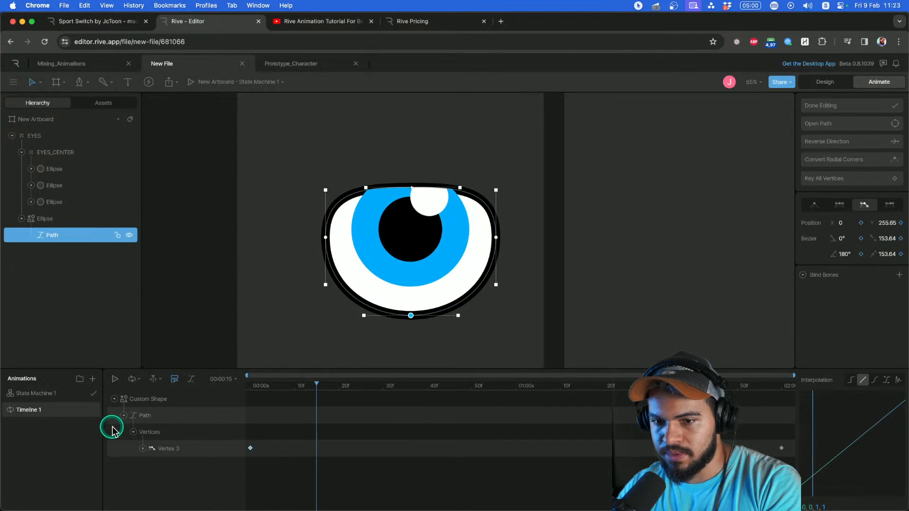
At 00:01:05, lower the outline's bottom vertex to Y 297.78 and play the animation from the start.
left_click(133, 432)
left_click(467, 386)
left_click_drag(474, 387, 537, 388)
left_click(410, 226)
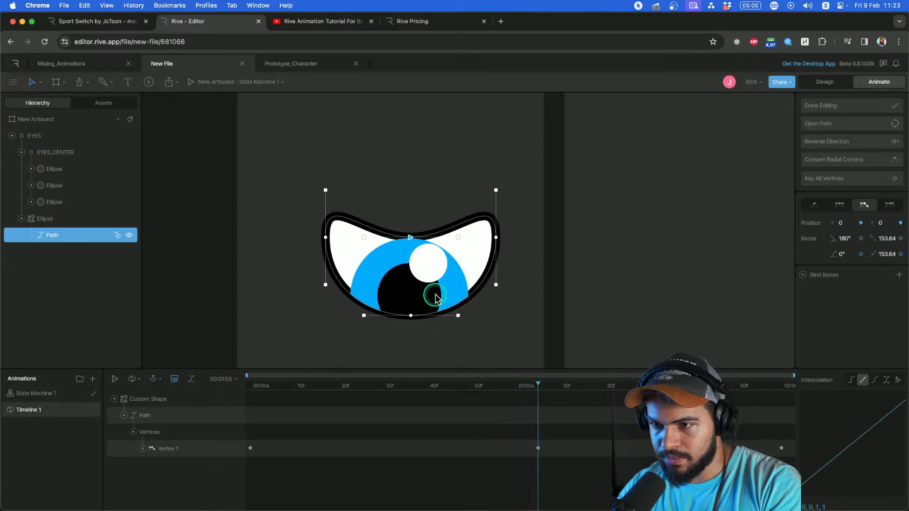
left_click_drag(410, 316, 411, 332)
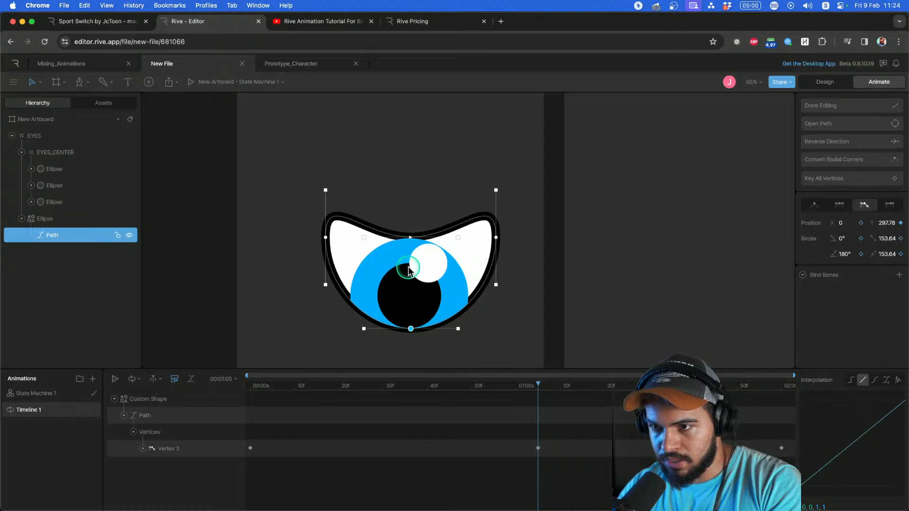
left_click_drag(541, 389, 225, 396)
key("space")
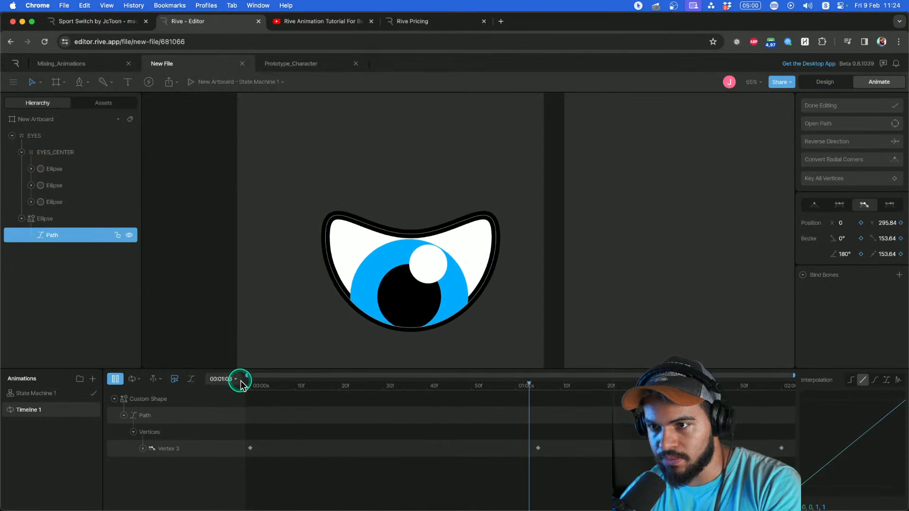
key("space")
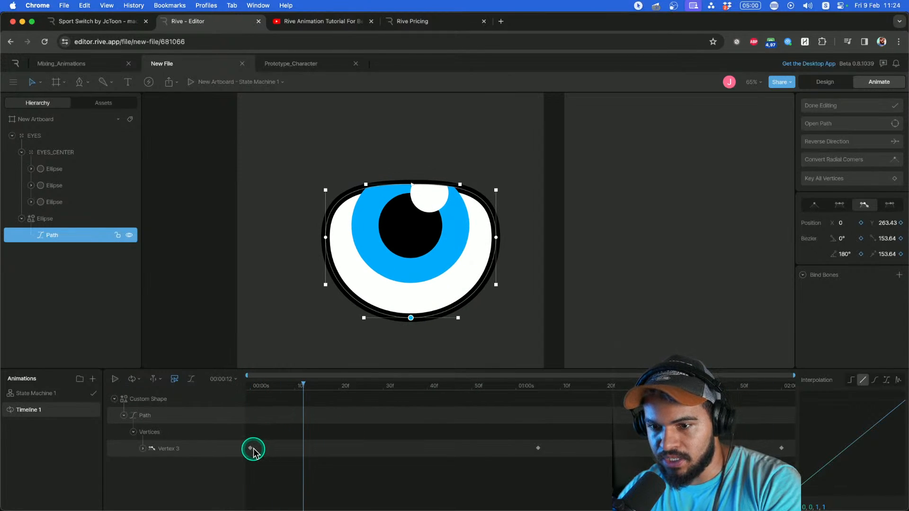
Apply the eased cubic interpolation (.42, 0, .58, 1) to all keys of the bottom vertex.
left_click(476, 468)
left_click(538, 448)
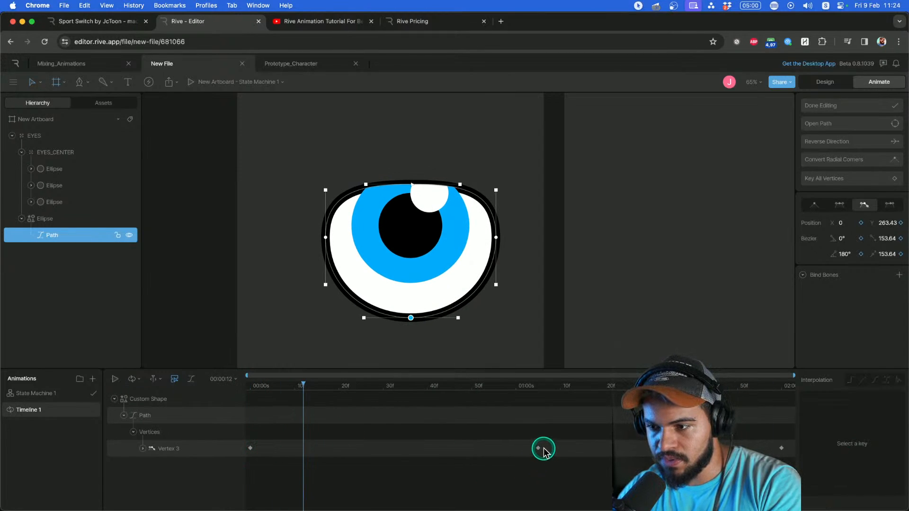
left_click_drag(786, 464, 215, 436)
left_click(876, 380)
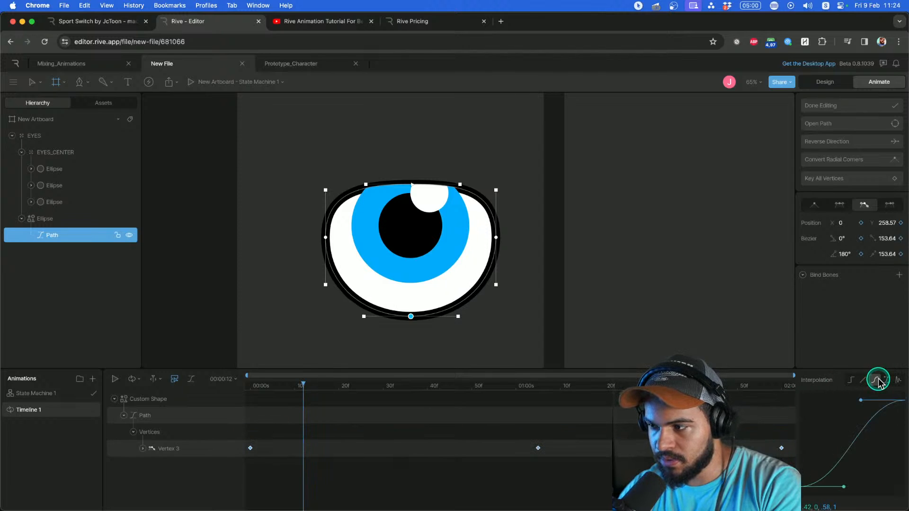
Apply the eased cubic interpolation (.42, 0, .58, 1) to all keys of the top vertex and play the animation.
left_click(412, 185)
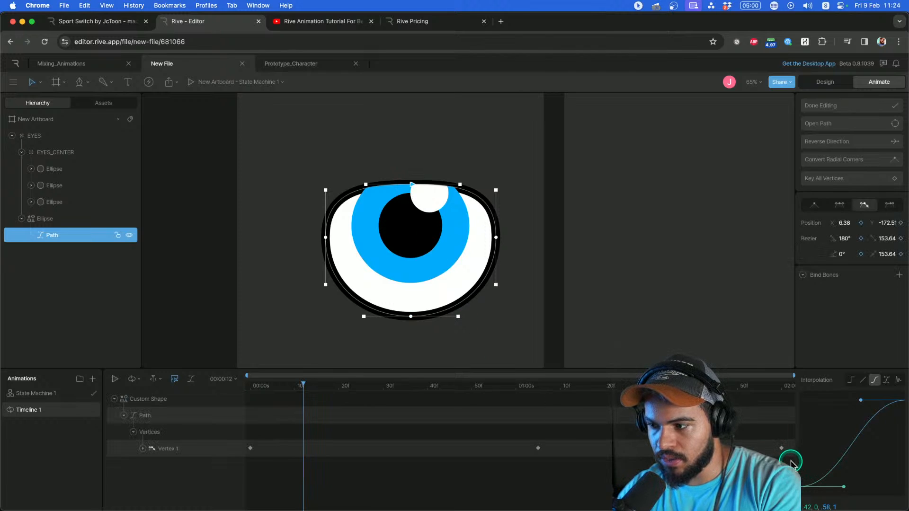
left_click_drag(791, 465, 228, 426)
left_click(869, 379)
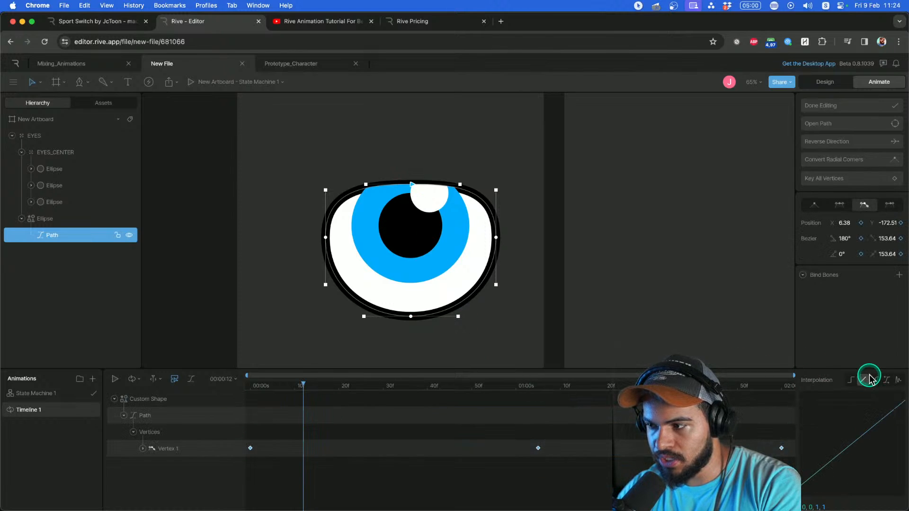
left_click(874, 380)
left_click_drag(280, 387, 224, 387)
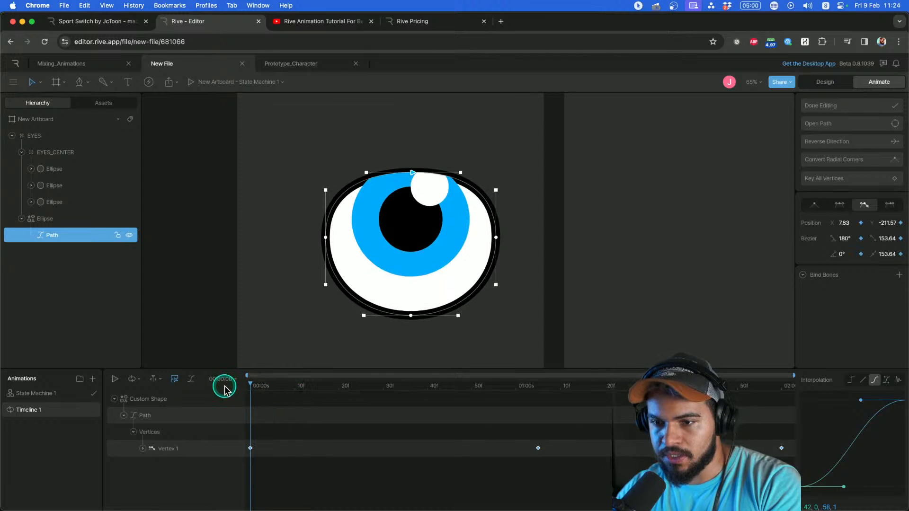
key("space")
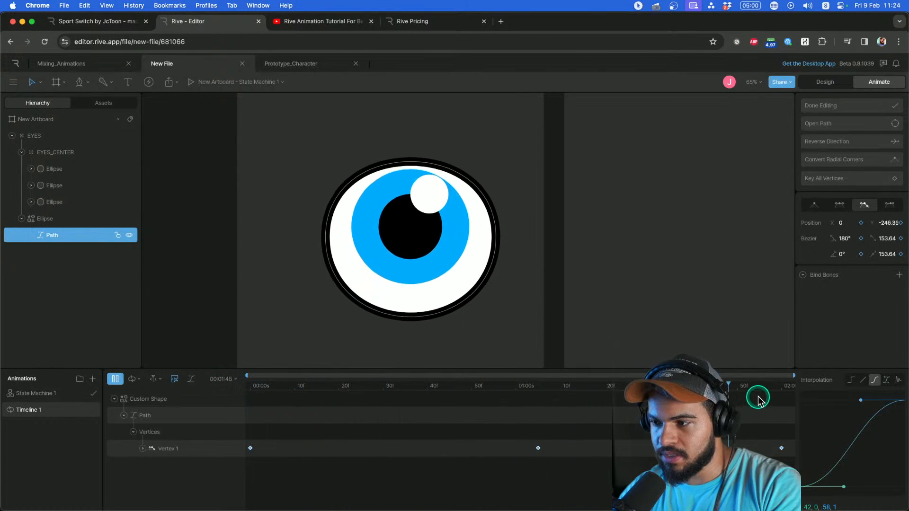
left_click_drag(755, 387, 778, 387)
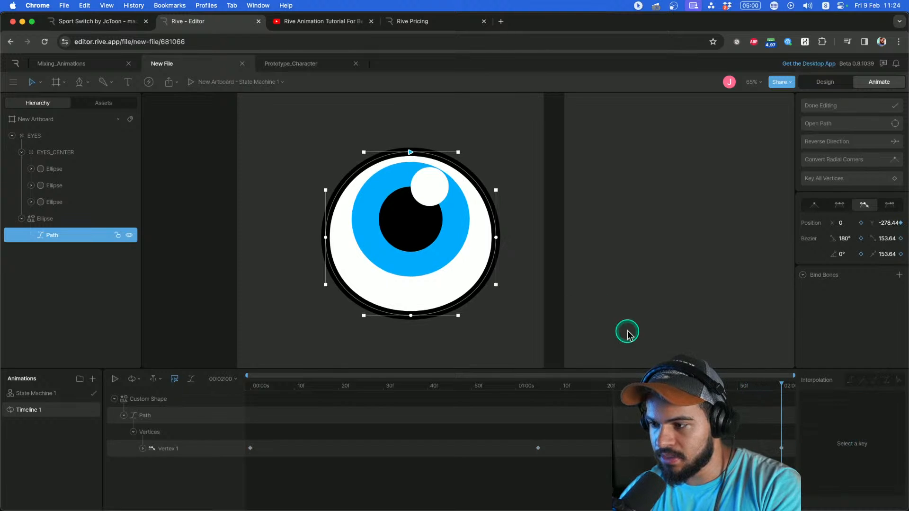
Finish vertex editing and select the Path inside the outer Ellipse to list its vertex keys.
key("Escape")
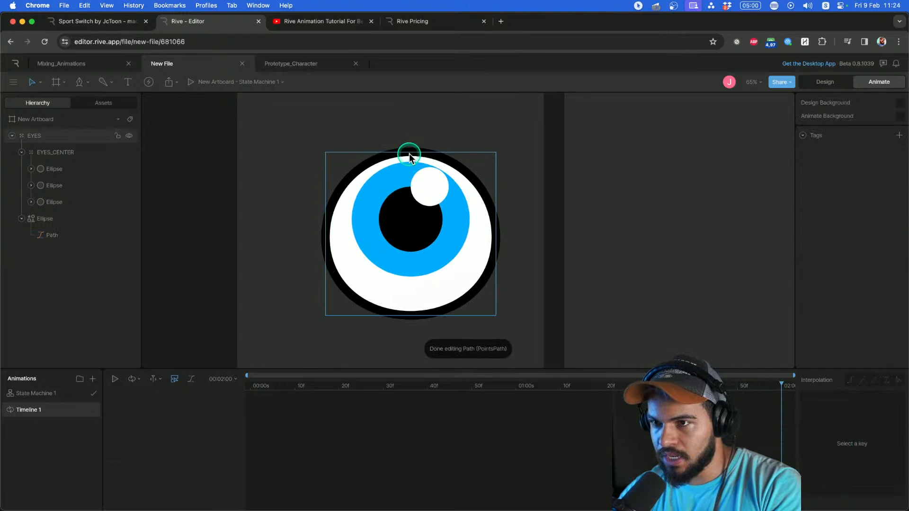
left_click(409, 153)
key("Escape")
double_click(469, 185)
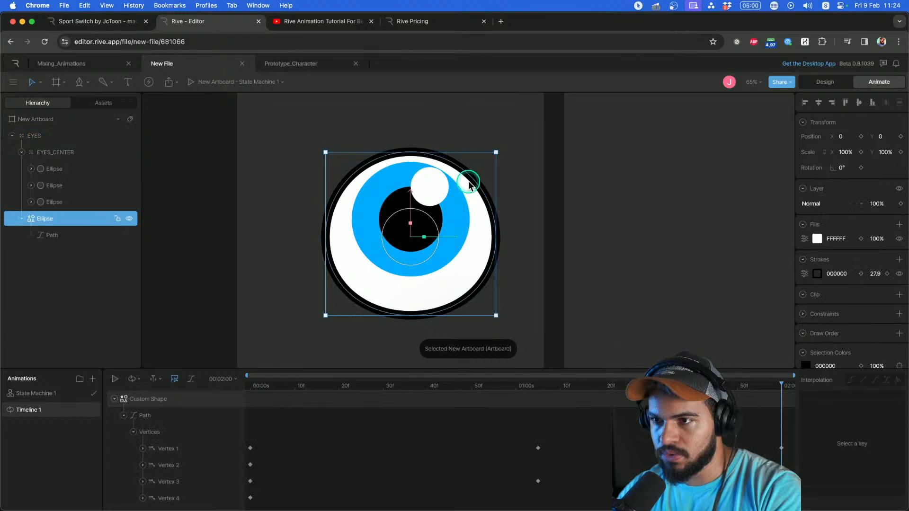
left_click(65, 236)
left_click(55, 220)
left_click(60, 236)
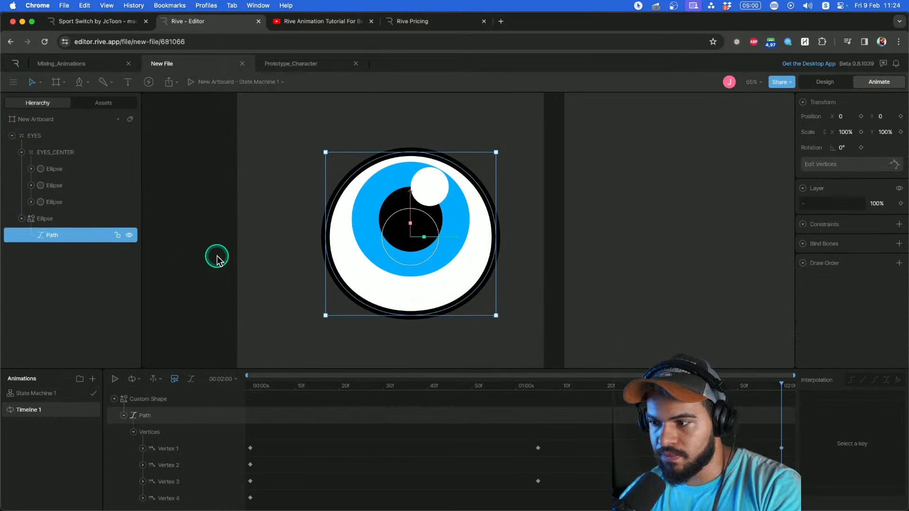
Copy the outline's top vertex key from the start to 00:02:00, play the animation, and finish vertex editing.
double_click(385, 231)
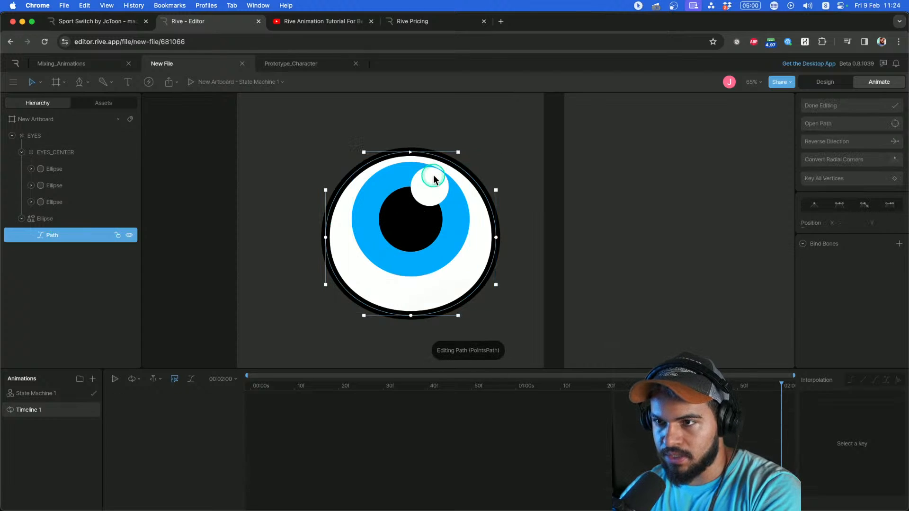
left_click(410, 152)
left_click_drag(739, 388, 227, 398)
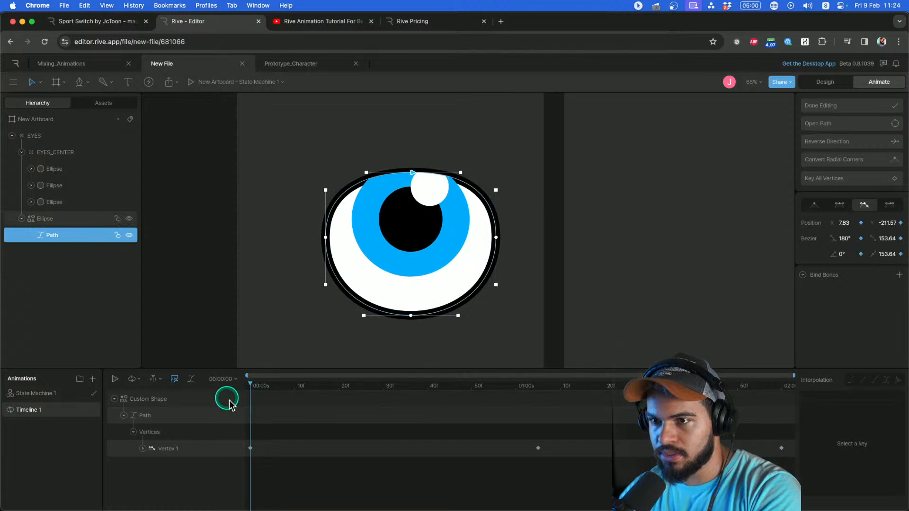
left_click(251, 448)
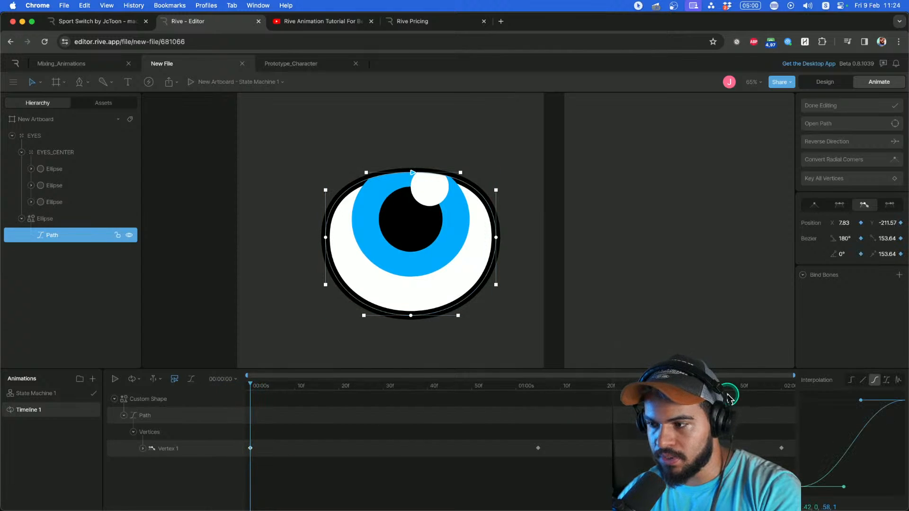
left_click_drag(774, 391, 238, 396)
key("super+v")
key("space")
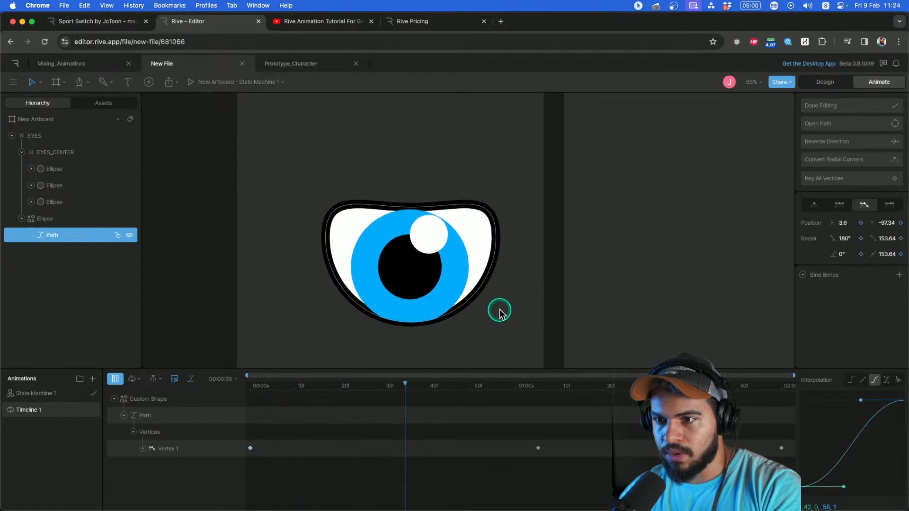
key("space")
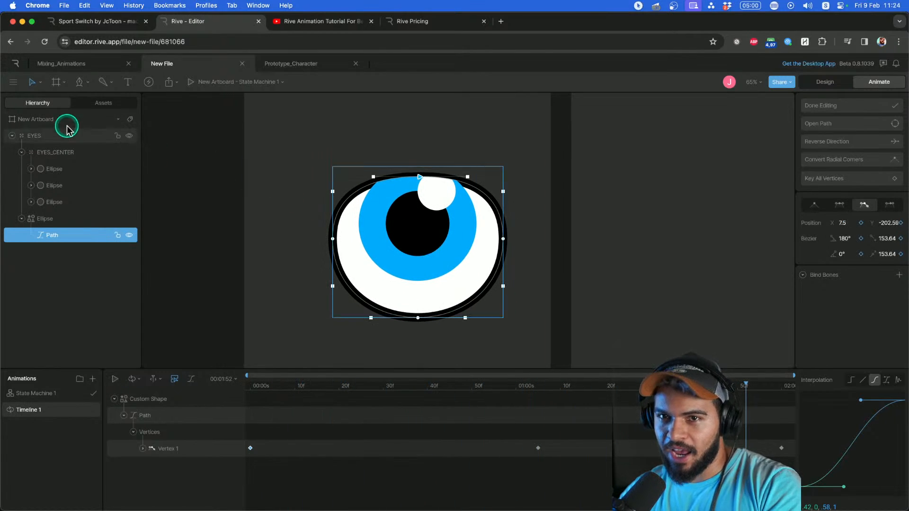
left_click_drag(450, 201, 422, 225)
key("Escape")
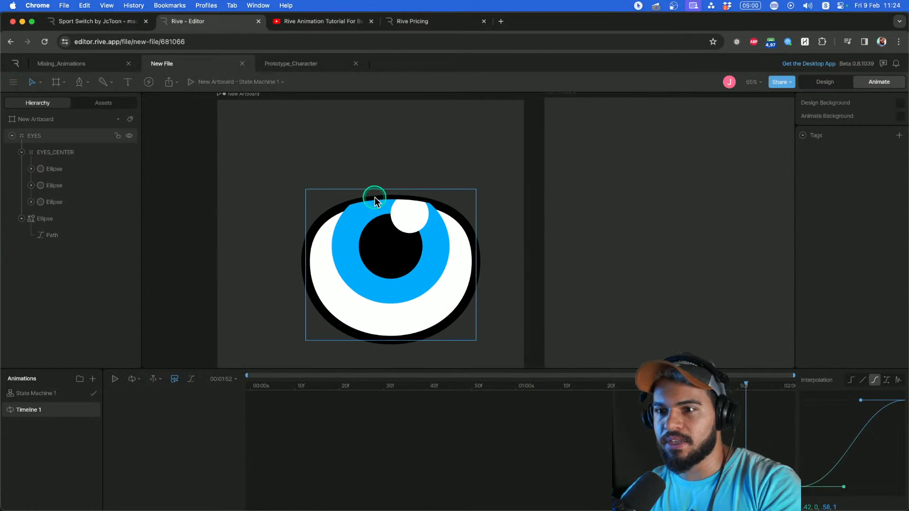
left_click_drag(376, 176, 383, 172)
left_click(403, 262)
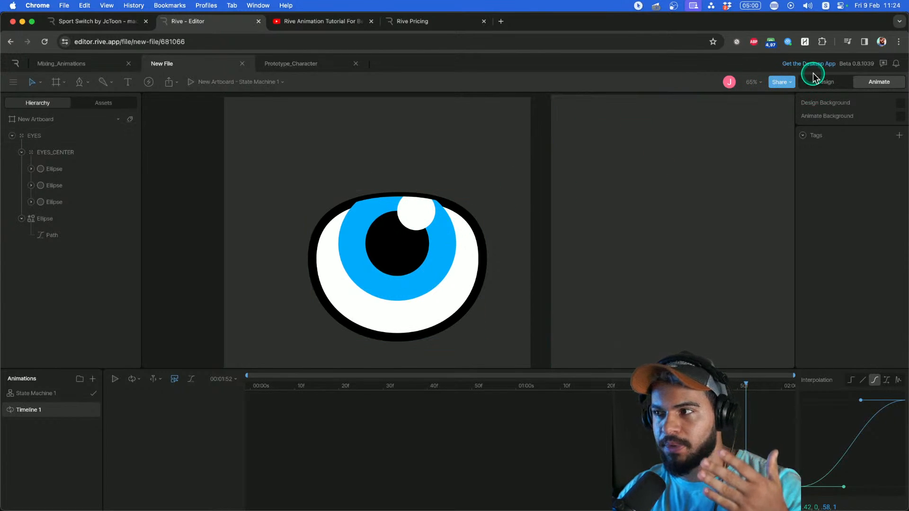
In Design mode, draw an ellipse about 811 × 780 around the eye and move it behind the EYES group.
left_click(825, 83)
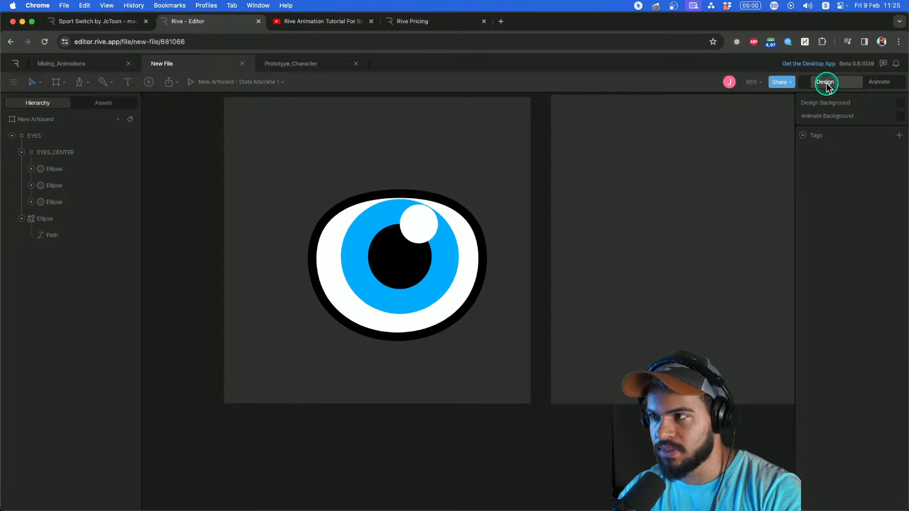
left_click(81, 82)
left_click(111, 161)
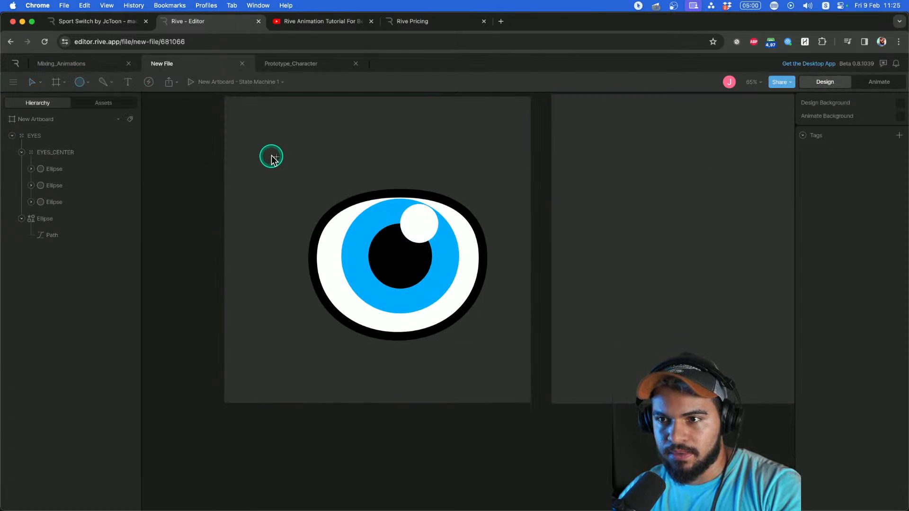
mouse_move(273, 160)
left_mouse_down()
mouse_move(442, 335)
mouse_move(524, 385)
mouse_move(518, 399)
left_mouse_up()
left_click_drag(482, 337, 483, 332)
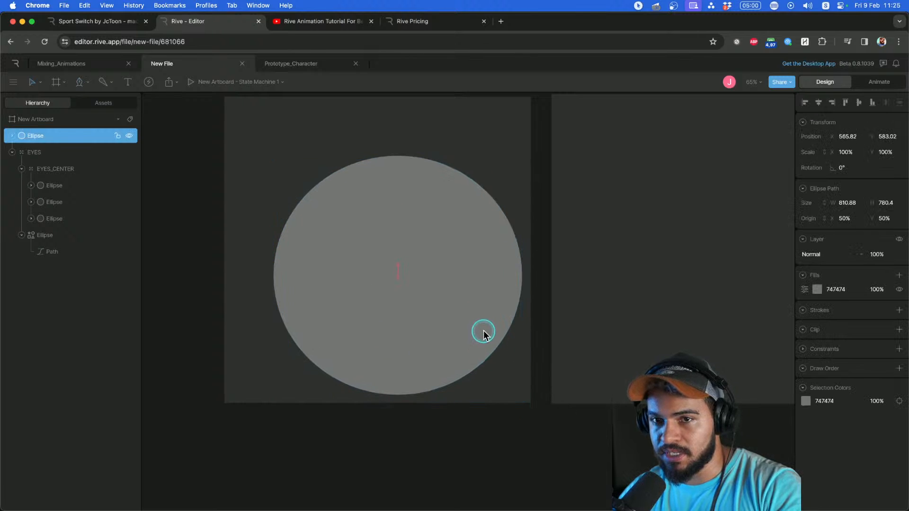
mouse_move(11, 152)
left_mouse_down()
mouse_move(27, 144)
mouse_move(44, 164)
left_mouse_up()
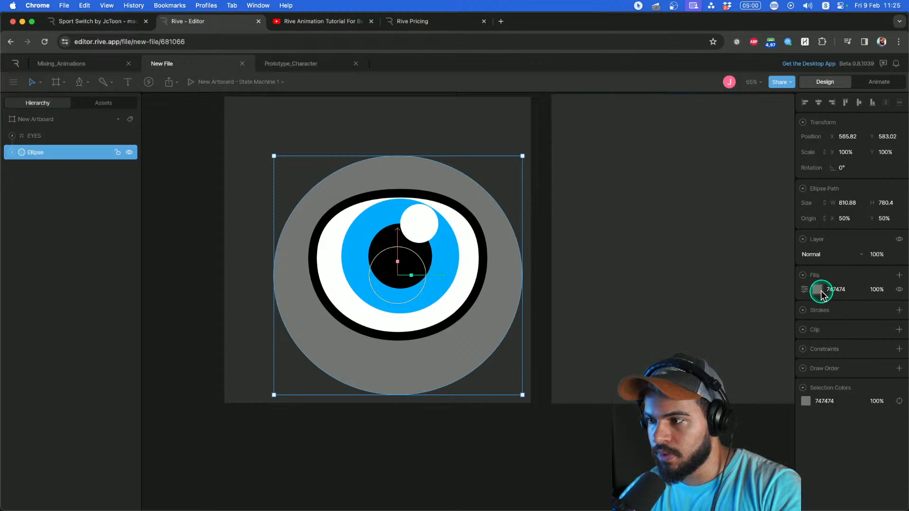
Change the large ellipse's fill to green 27C441.
left_click(818, 290)
left_click_drag(754, 385, 740, 385)
left_click(777, 318)
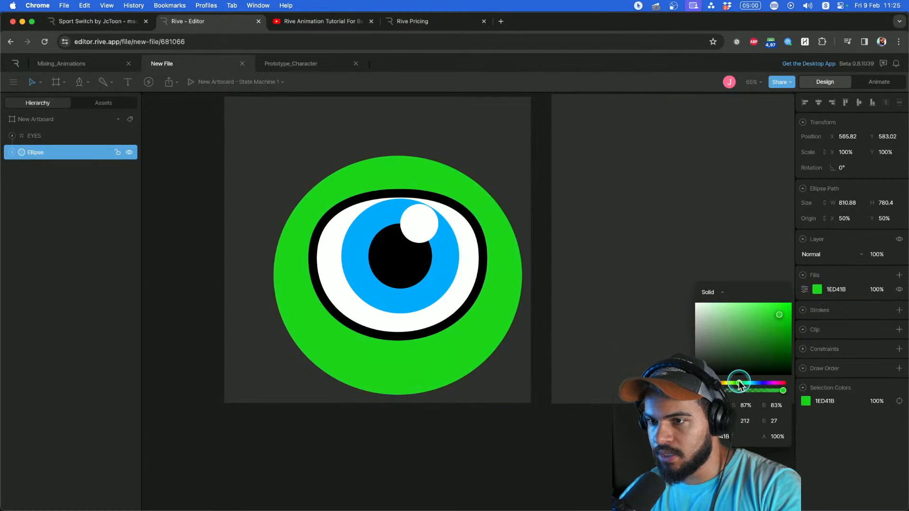
left_click_drag(769, 317, 769, 325)
left_click_drag(741, 382, 740, 383)
left_click_drag(750, 347, 772, 322)
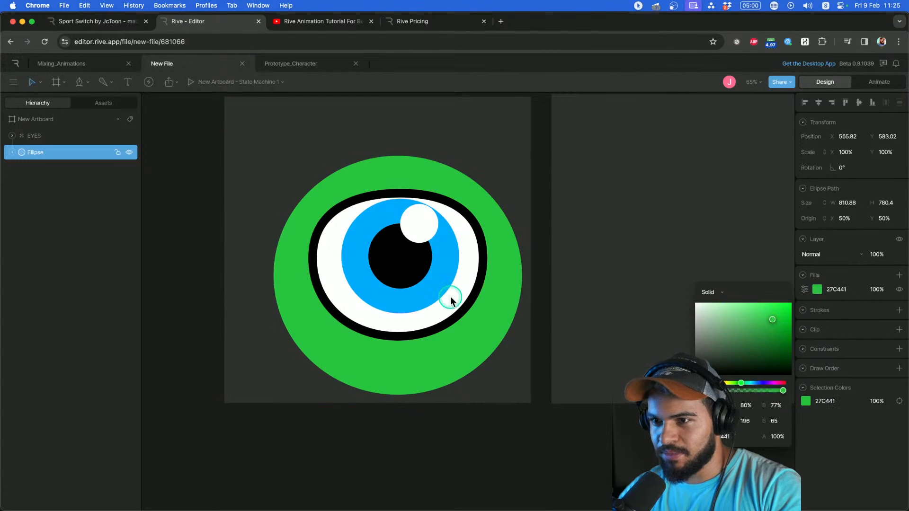
key("Escape")
Select all artwork and move it up and slightly left, placing the green ellipse at X 531.72, Y 500.
key("super+a")
left_click_drag(452, 300, 447, 281)
left_click_drag(454, 327, 460, 333)
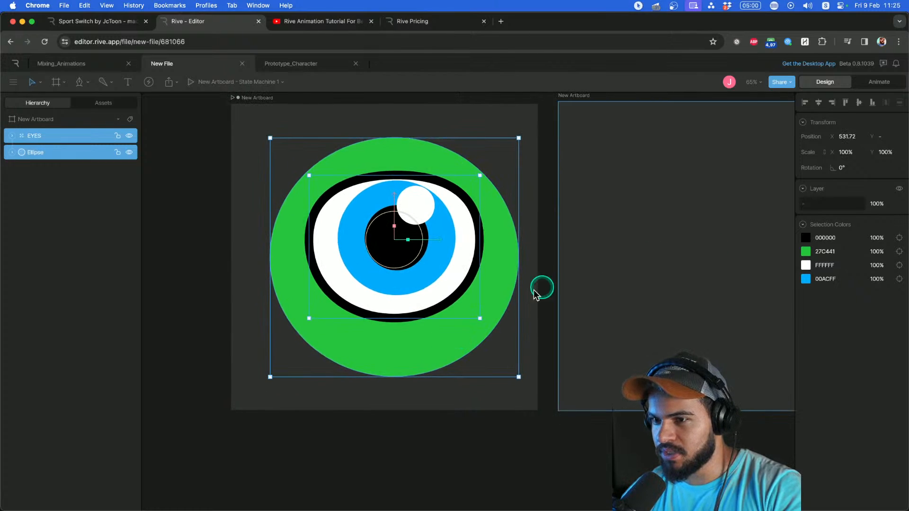
Set the black stroke of the eye's white Custom Shape to a thickness of 0.
left_click(444, 303)
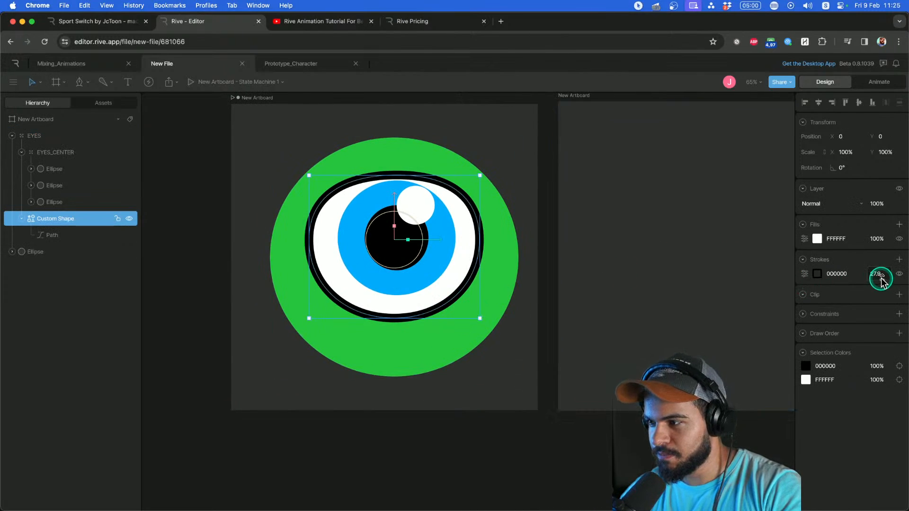
mouse_move(882, 282)
left_mouse_down()
mouse_move(873, 280)
mouse_move(875, 299)
left_mouse_up()
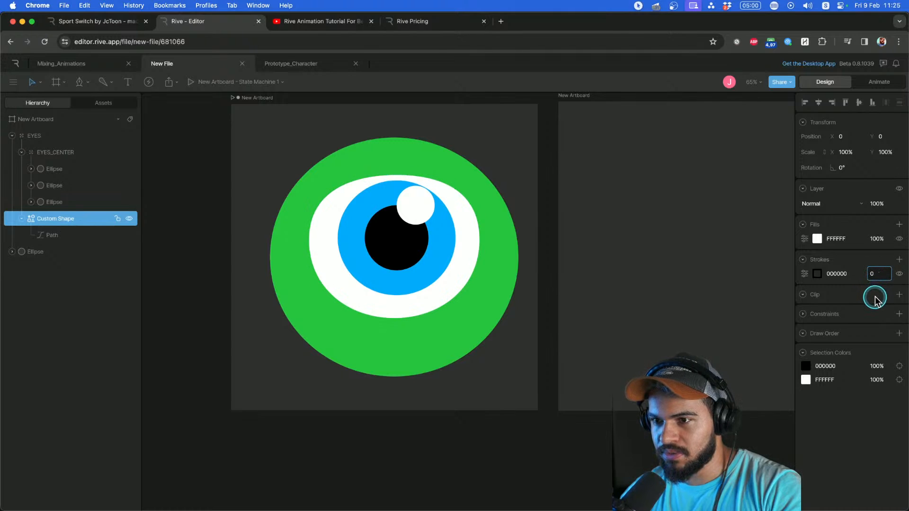
left_click(432, 333)
left_click(360, 307)
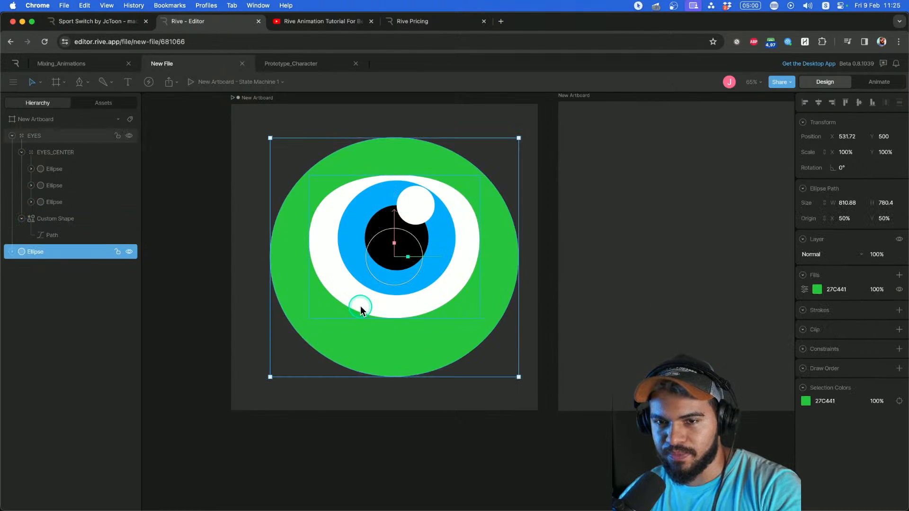
Switch to Animate mode, play the blink on the green eye character, and scrub to 00:00:15.
left_click(862, 85)
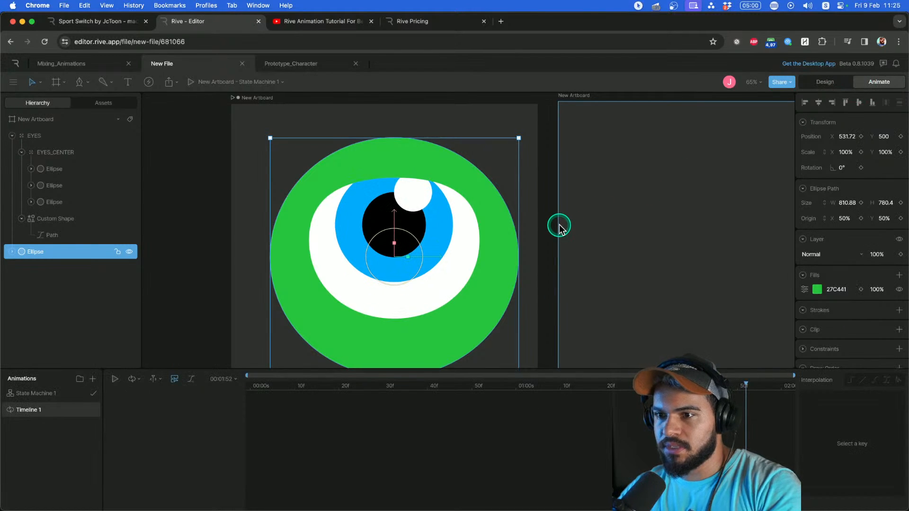
key("space")
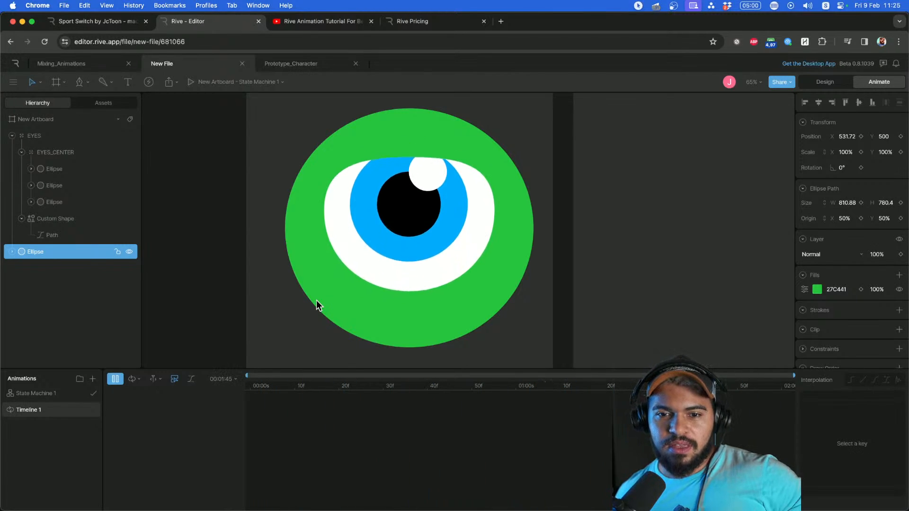
left_click(343, 228)
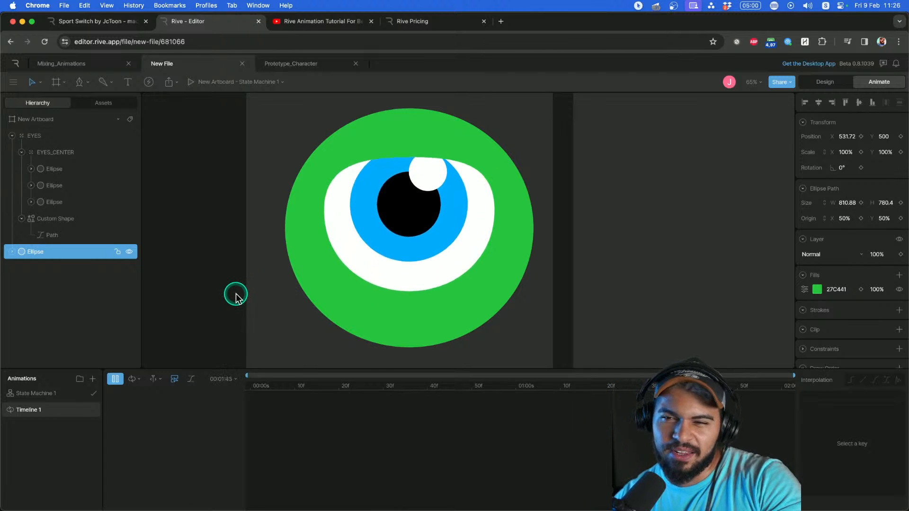
scroll(835, 327, "down", 2)
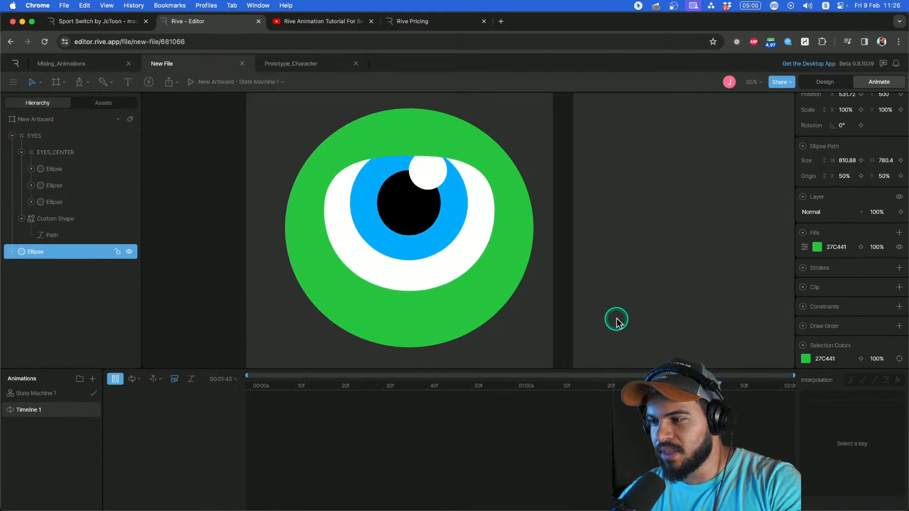
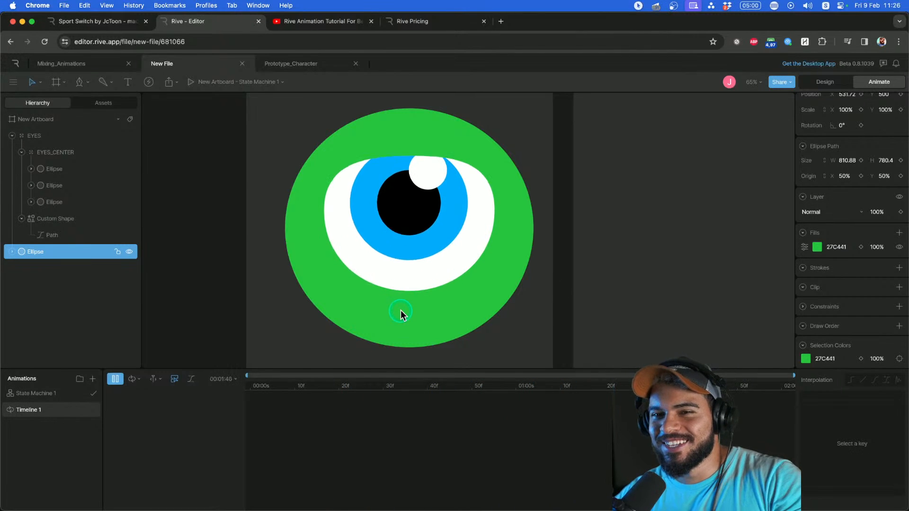
left_click(308, 310)
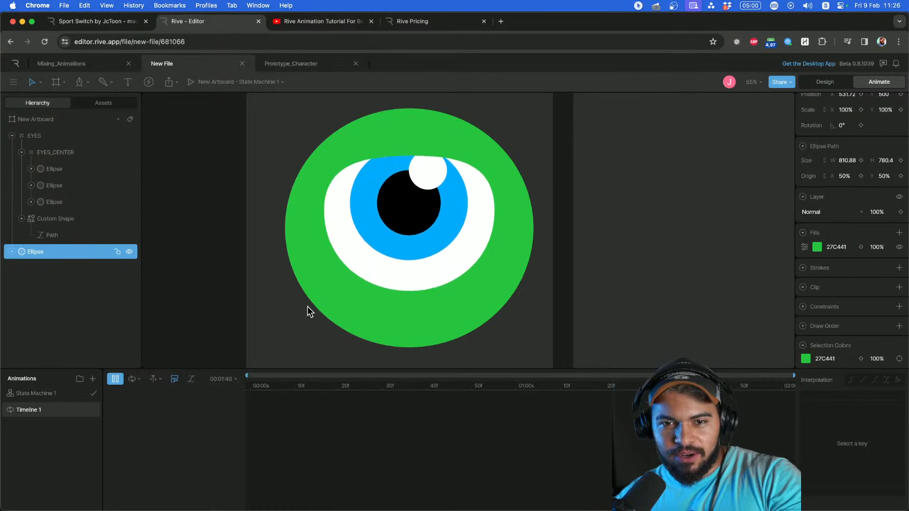
left_click(336, 338)
key("space")
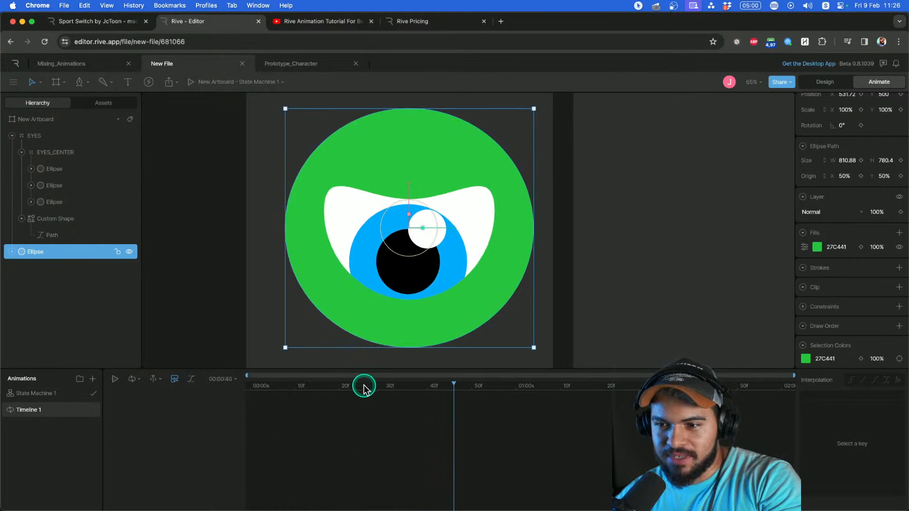
left_click_drag(364, 389, 316, 386)
left_click(141, 393)
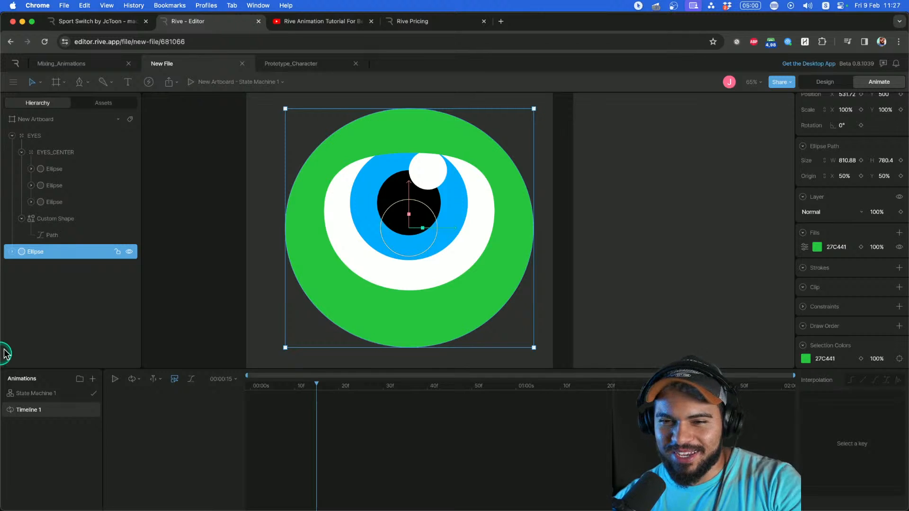
scroll(490, 311, "up", 1)
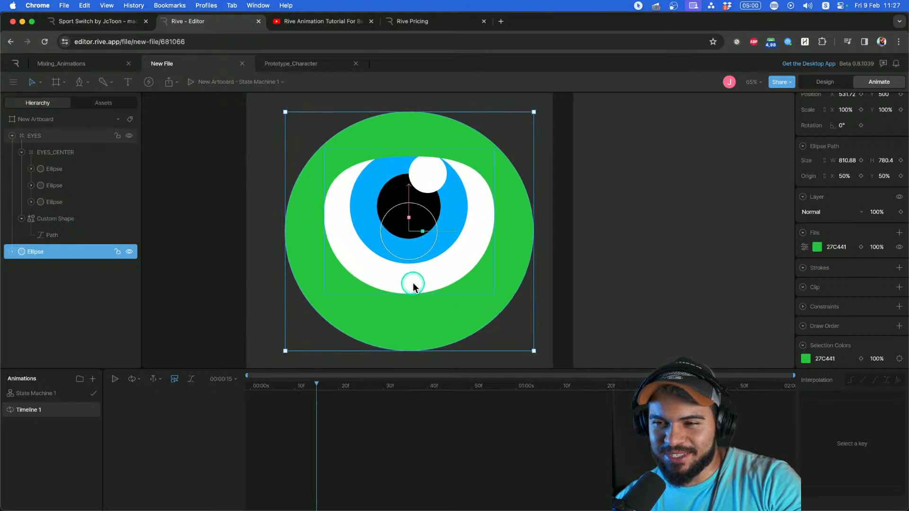
left_click(544, 255)
left_click_drag(544, 255, 536, 245)
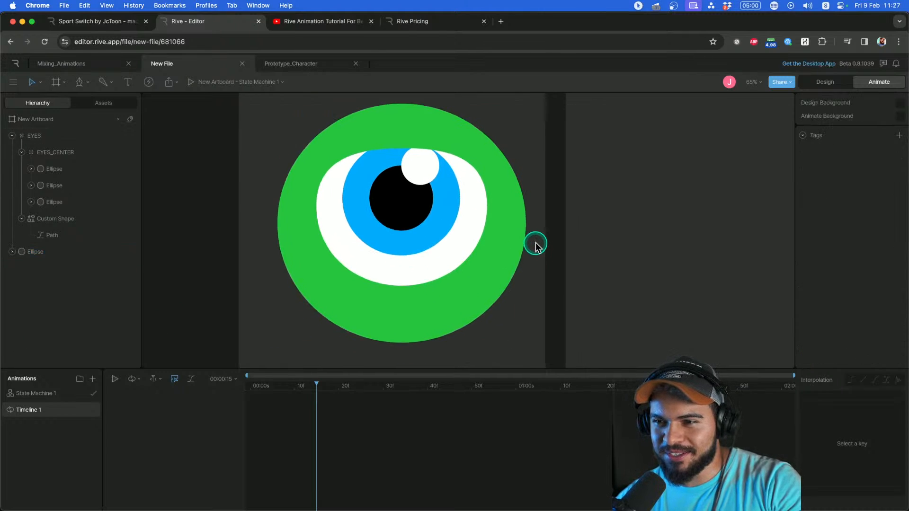
left_click(510, 262)
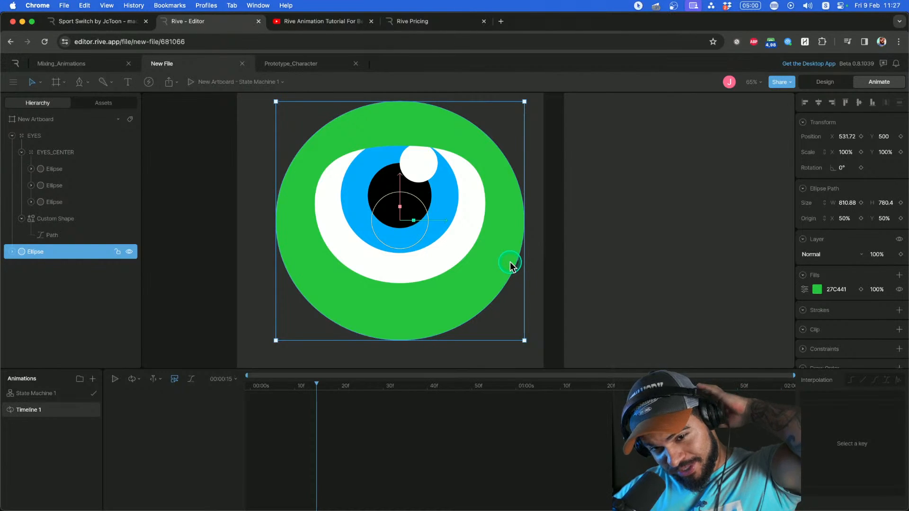
left_click(538, 248)
left_click(460, 288)
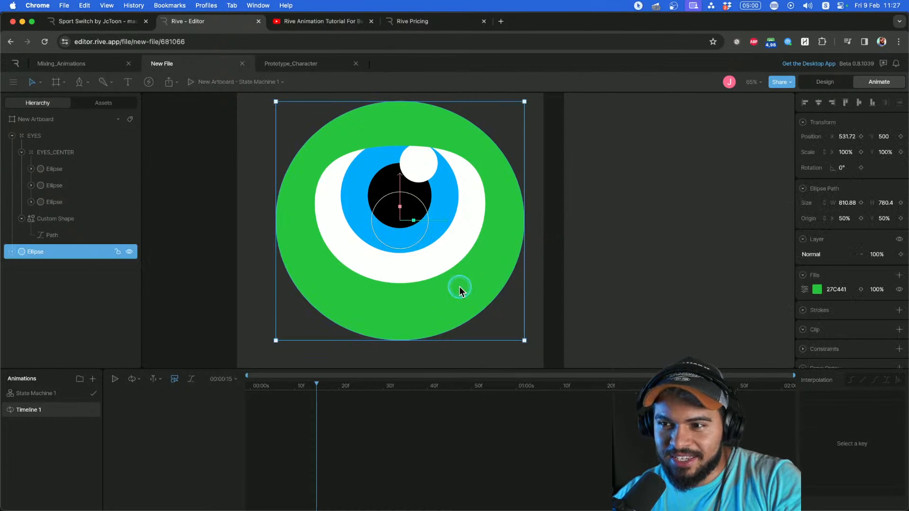
left_click_drag(459, 287, 466, 289)
left_click_drag(359, 192, 361, 215)
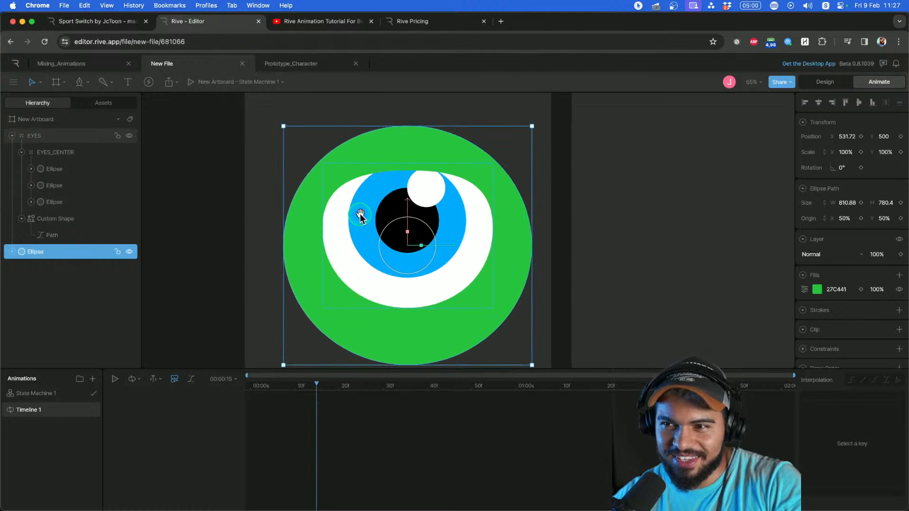
left_click(347, 215)
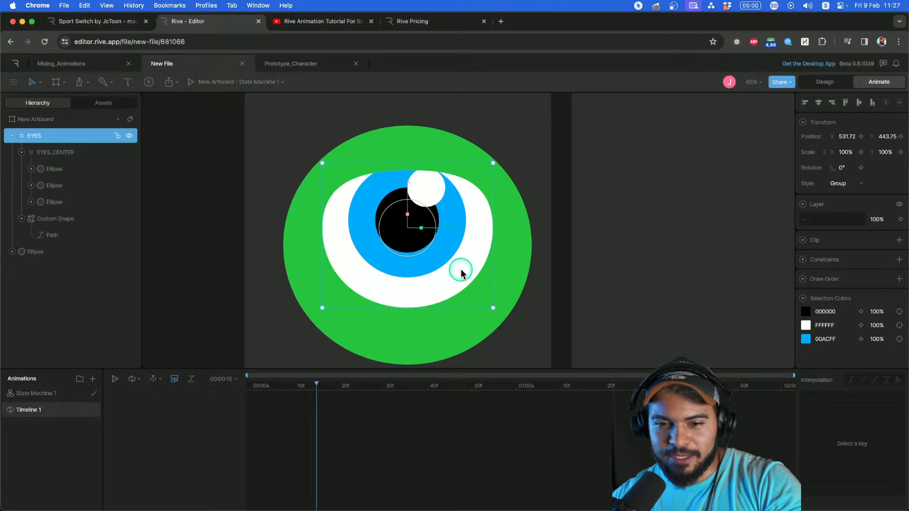
left_click(522, 237)
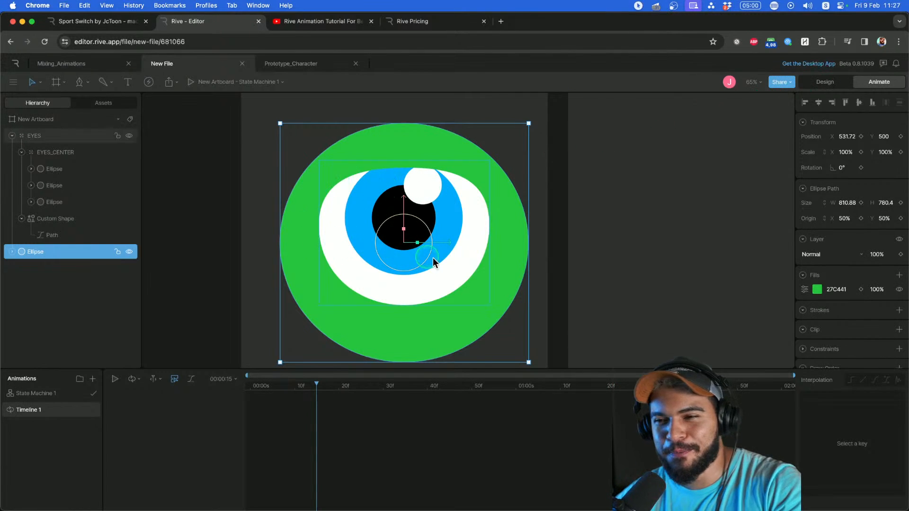
left_click(477, 263)
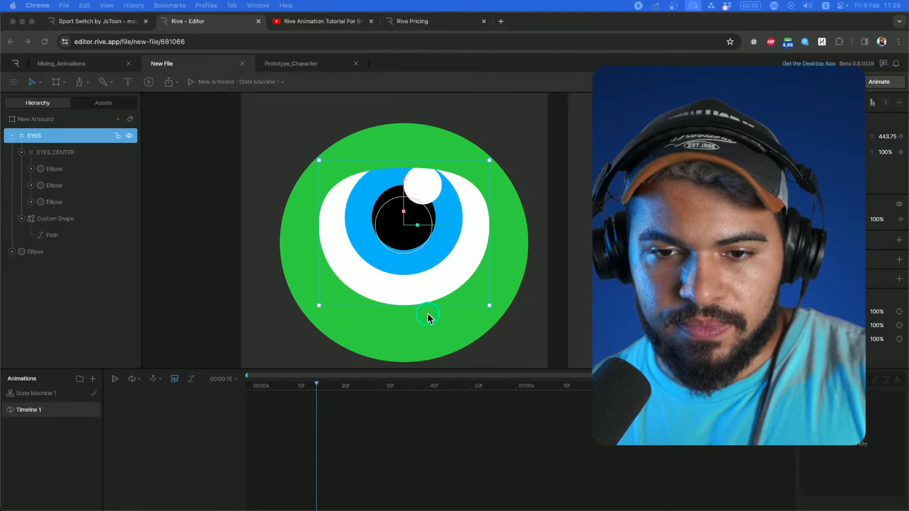
left_click(427, 323)
left_click_drag(428, 322, 432, 335)
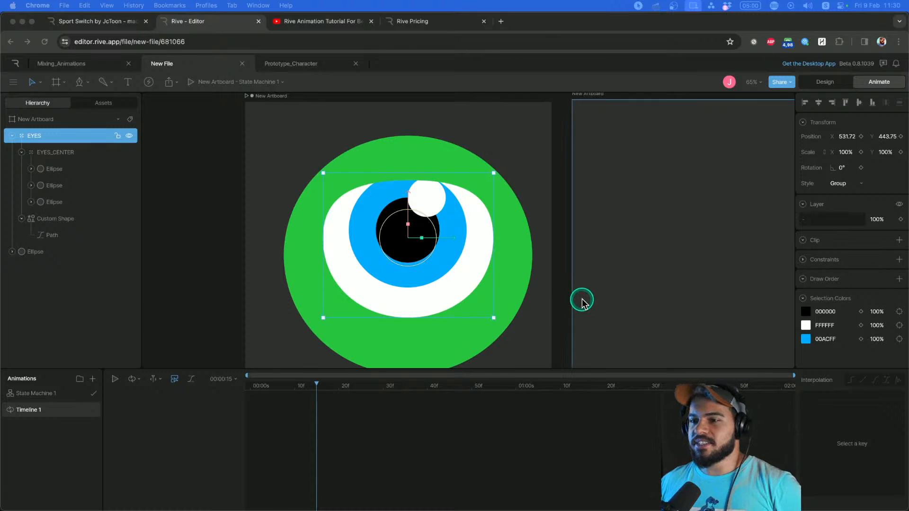
left_click_drag(582, 300, 579, 271)
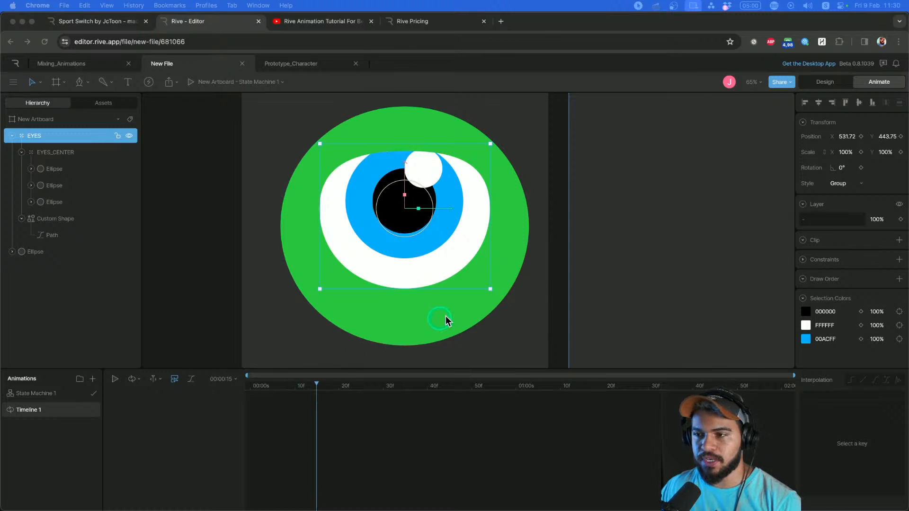
left_click(470, 309)
double_click(474, 310)
scroll(416, 311, "up", 1)
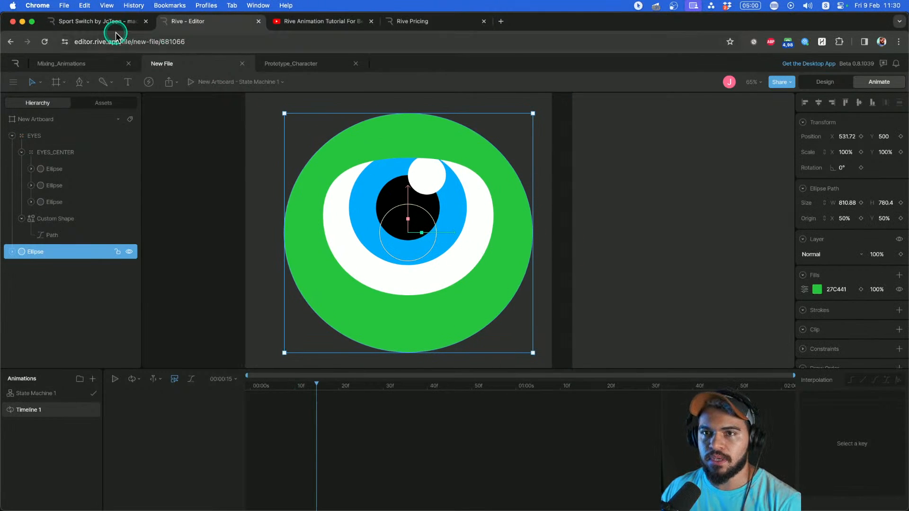
Switch to Affinity Designer 2 and look through the other running apps.
mouse_move(604, 505)
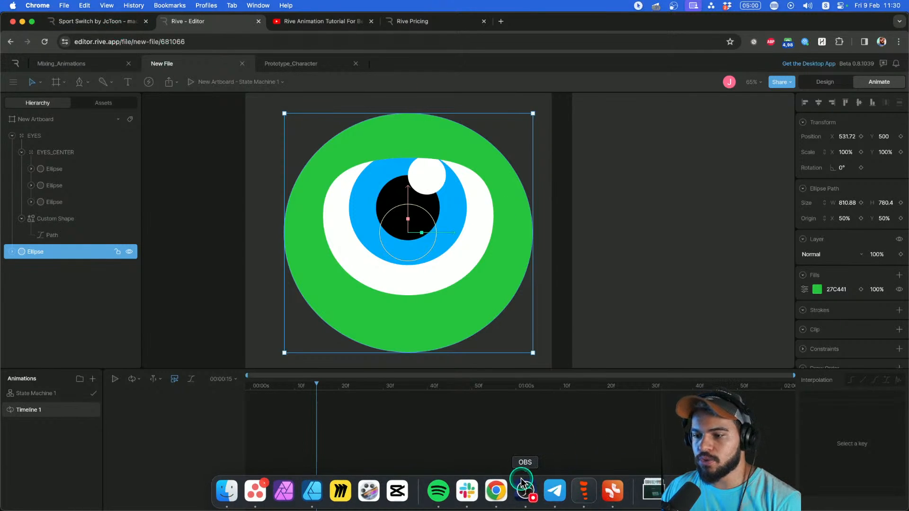
left_click(312, 492)
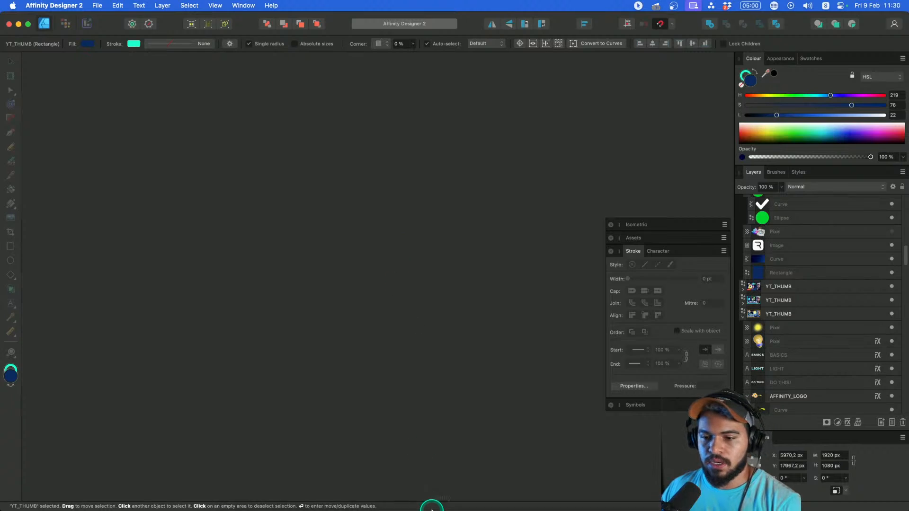
mouse_move(284, 487)
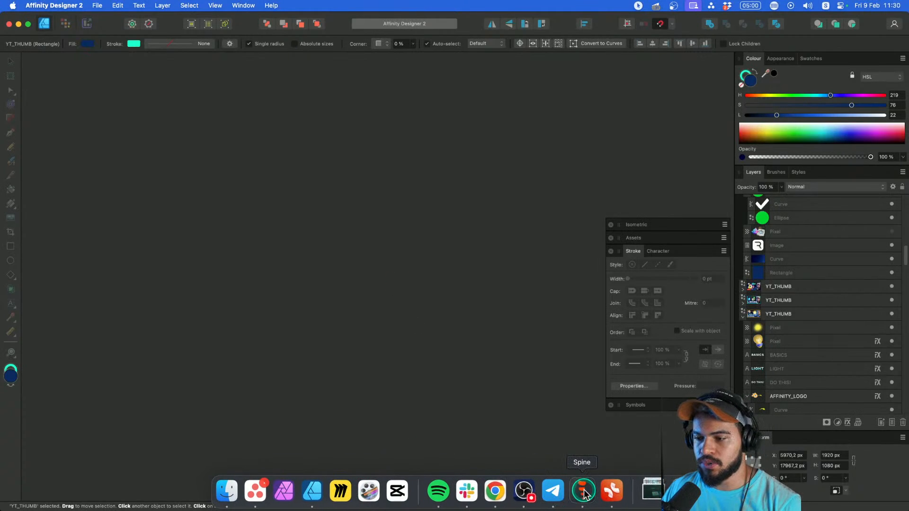